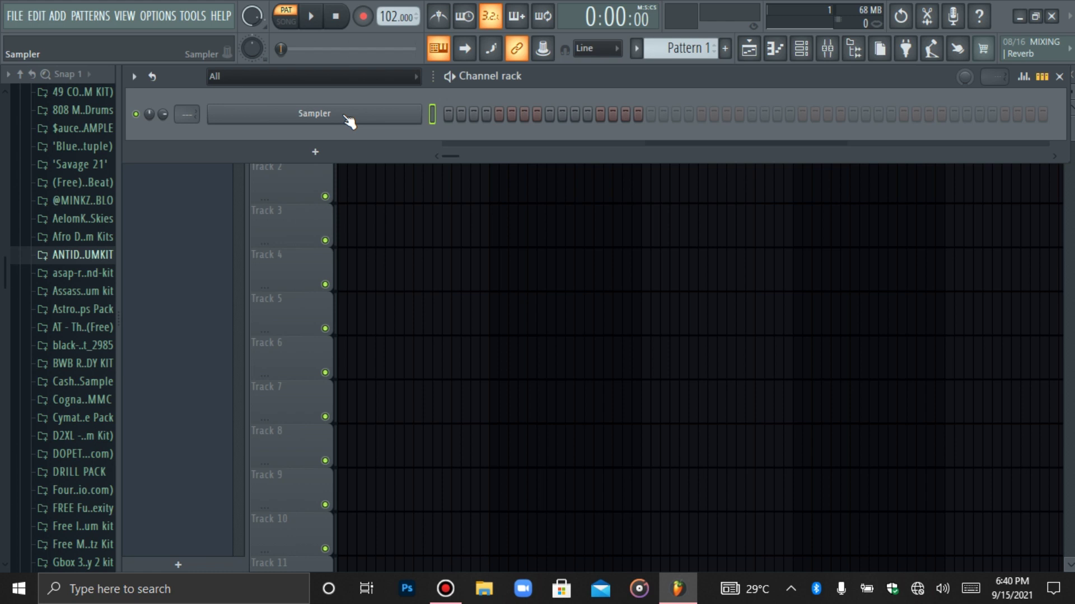
Open the piano roll of the Sampler channel
right_click(376, 103)
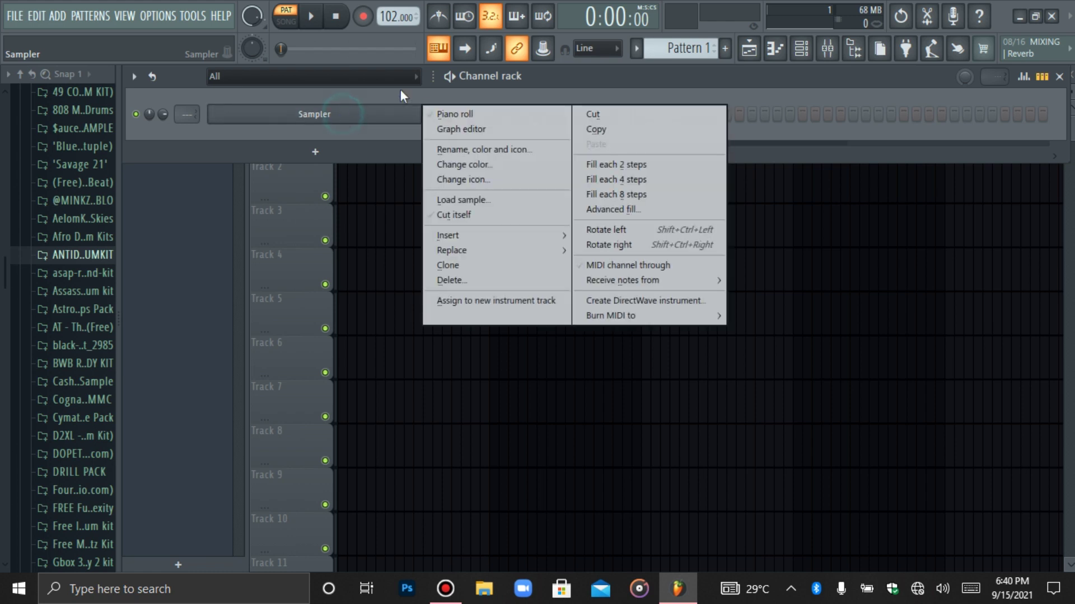
click(432, 110)
drag(691, 97, 743, 146)
mouse_move(890, 154)
mouse_down()
mouse_move(904, 146)
mouse_move(883, 151)
mouse_up()
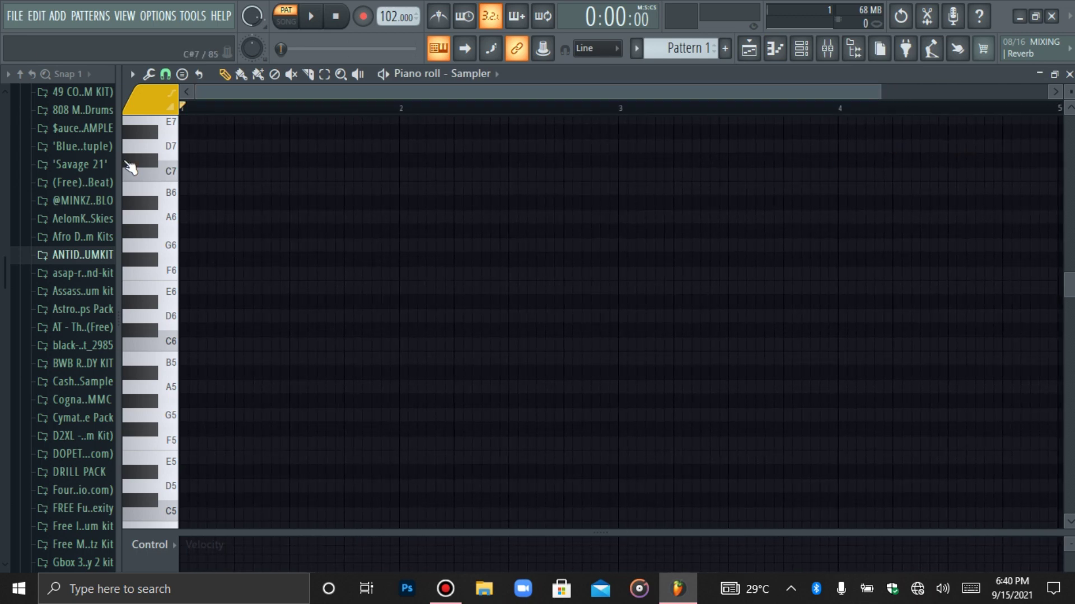
Stamp a Minor Natural (Aeolian) scale starting on D5 at the beginning of bar 1
click(181, 74)
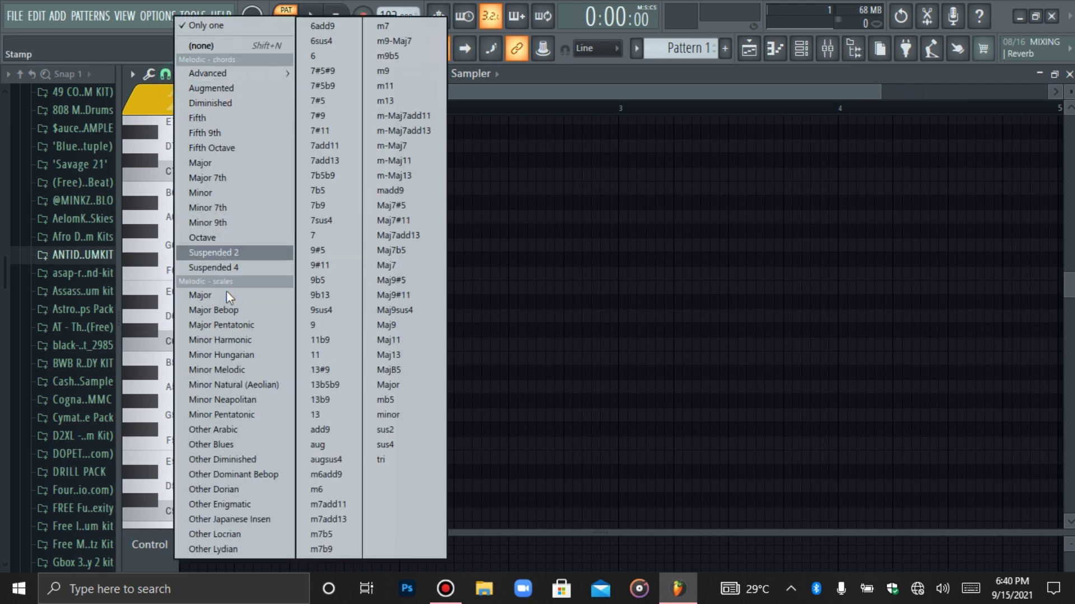
click(229, 383)
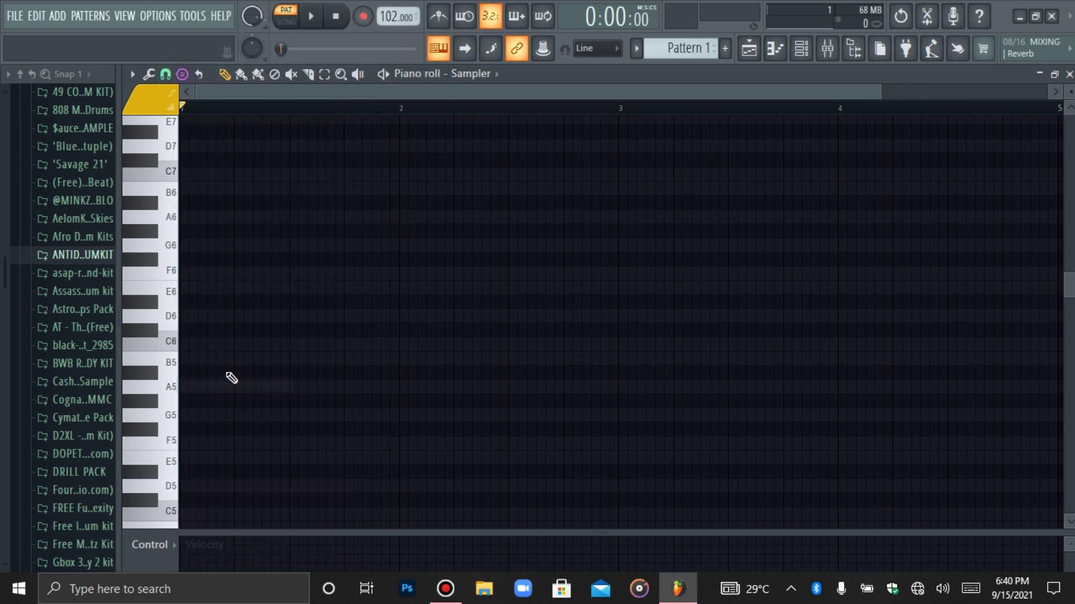
click(212, 486)
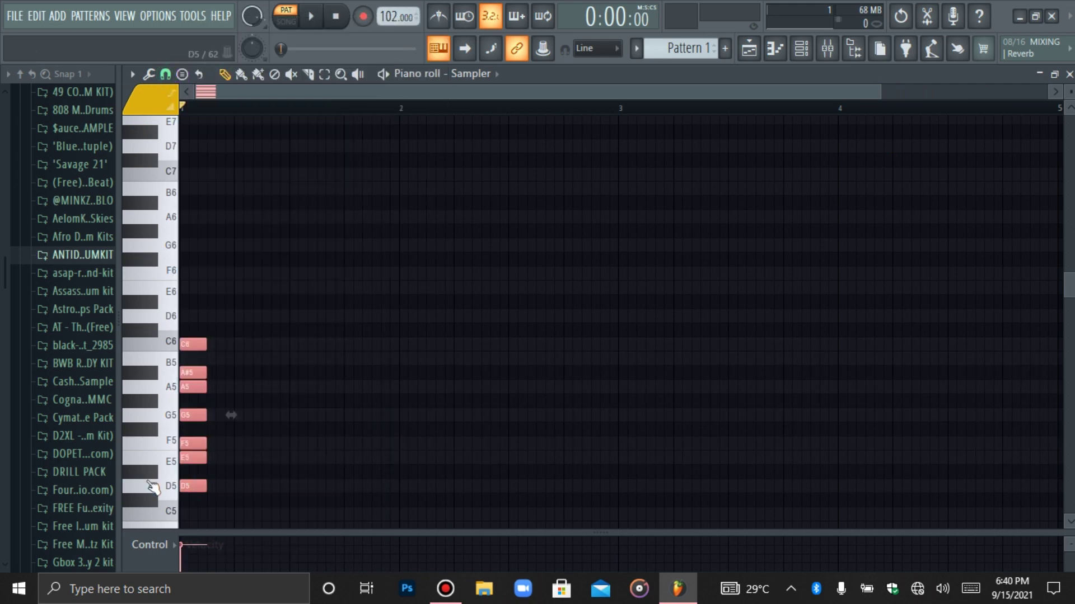
Duplicate the scale upward one octave at a time to D6 and D7, stacked over the original notes
key(ctrl+b)
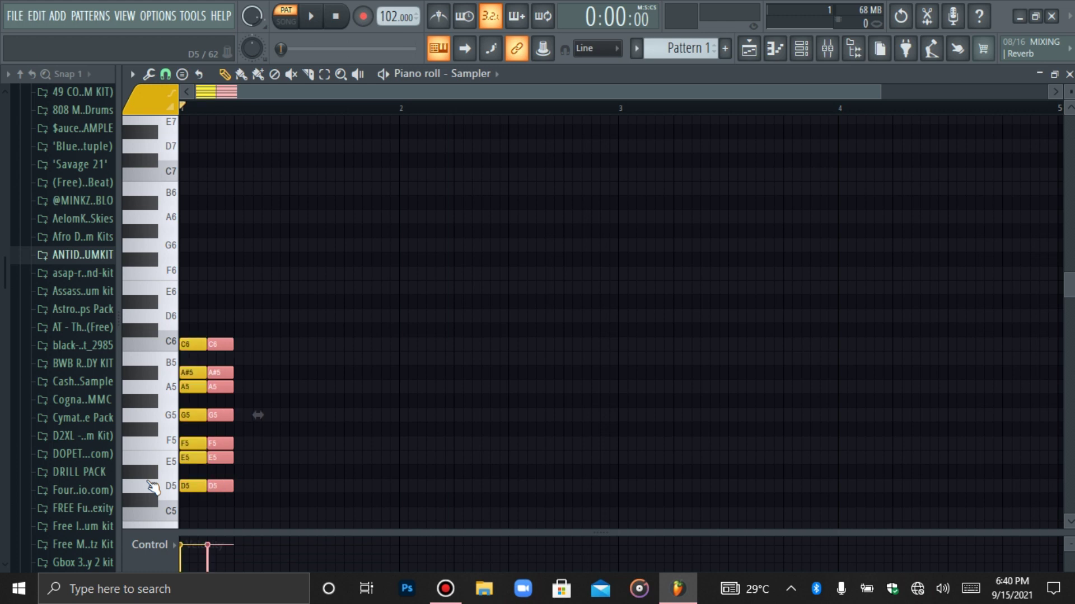
key(ctrl+Up)
key(Left)
key(Left)
key(Left)
key(ctrl+b)
key(ctrl+Up)
key(Left)
key(Left)
Add another copy of the scale running from D8 to C9 and shift it left toward the stack
key(ctrl+b)
scroll(153, 489, up, 8)
scroll(153, 489, up, 2)
key(Delete)
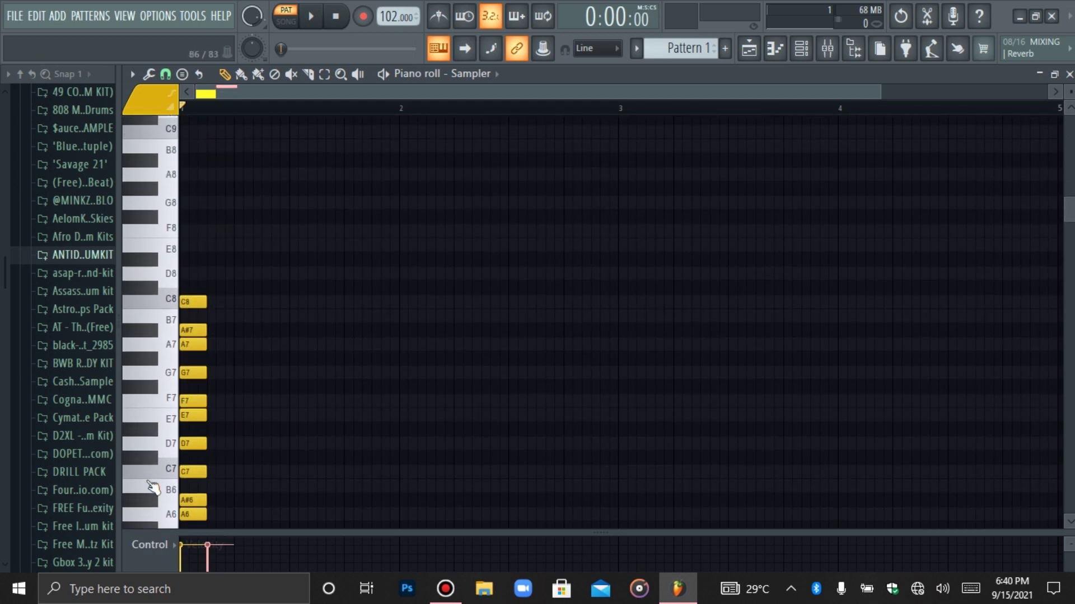
key(ctrl+z)
key(Left)
key(Left)
key(Left)
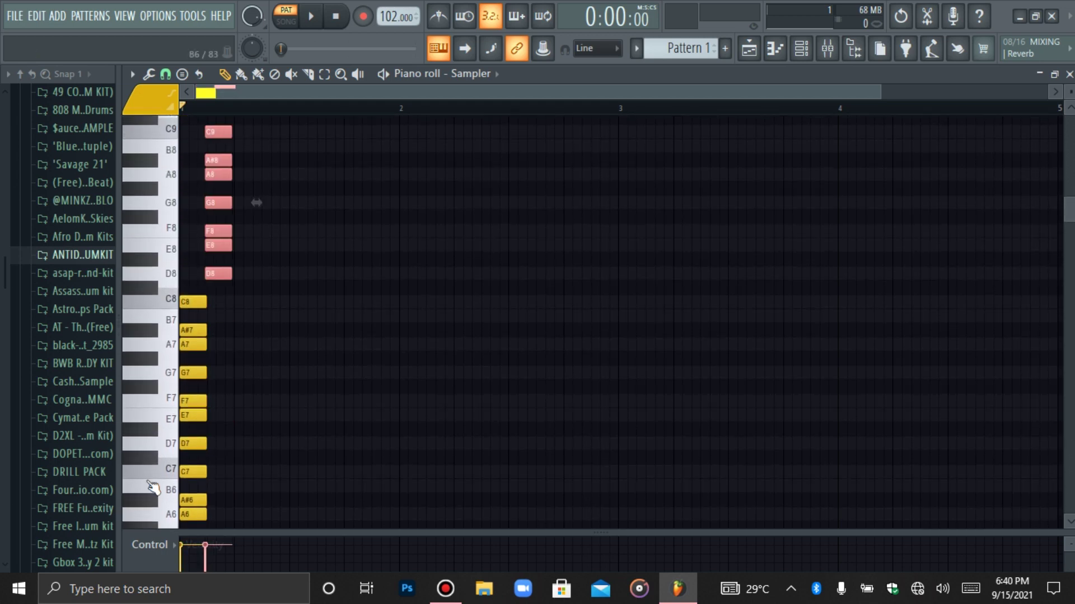
Duplicate the top octave of the scale up to D9 and align the copy with the start of bar 1
scroll(153, 489, up, 2)
scroll(153, 488, up, 6)
key(ctrl+b)
key(ctrl+Up)
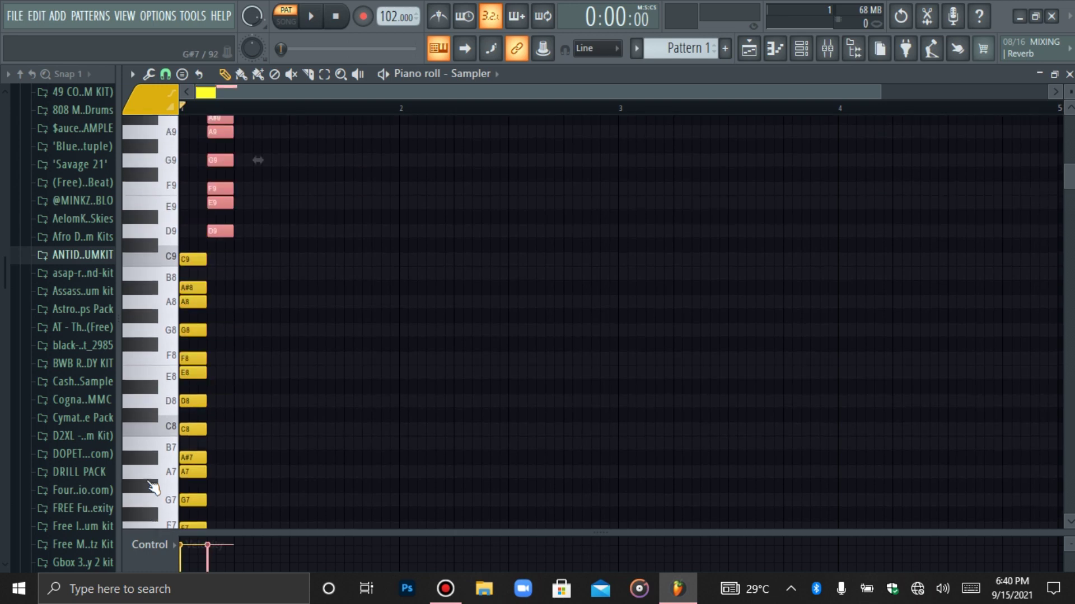
key(Left)
key(Left)
key(Left)
Duplicate the D9 scale notes and move the copy down five octaves to D4, aligned with the stack
key(ctrl+b)
key(ctrl+Down)
key(ctrl+Down)
scroll(152, 488, down, 6)
scroll(153, 489, down, 4)
key(ctrl+Down)
key(ctrl+Down)
key(ctrl+Down)
scroll(153, 488, down, 6)
key(Left)
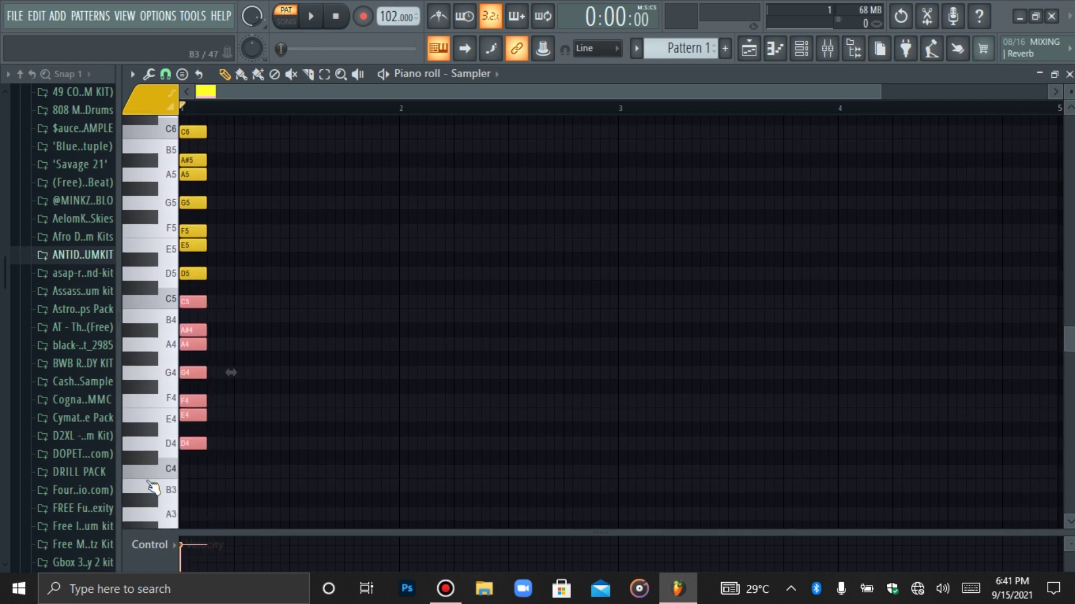
Duplicate the lowest octave of the scale down to D3 and again to D2, aligned with the stack
scroll(153, 489, down, 2)
key(ctrl+b)
key(ctrl+Down)
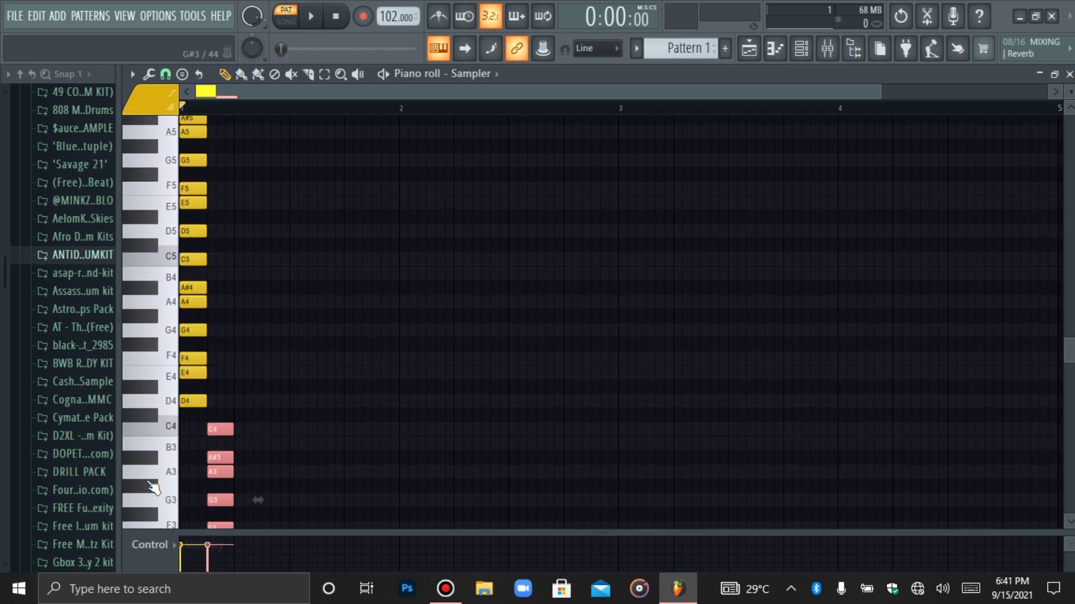
key(Left)
scroll(152, 489, down, 8)
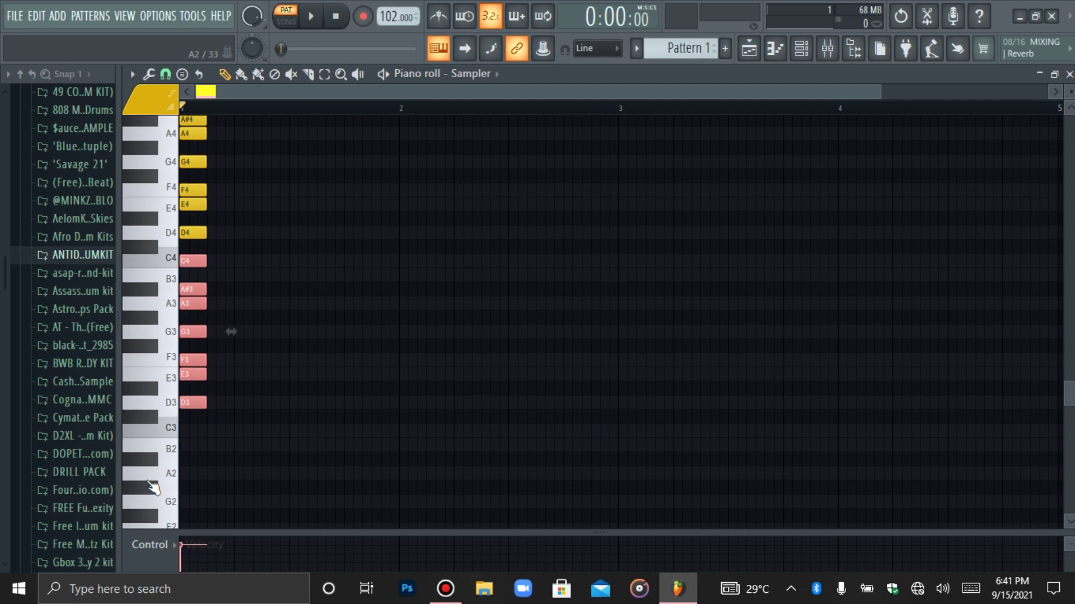
key(ctrl+b)
key(ctrl+Down)
key(Left)
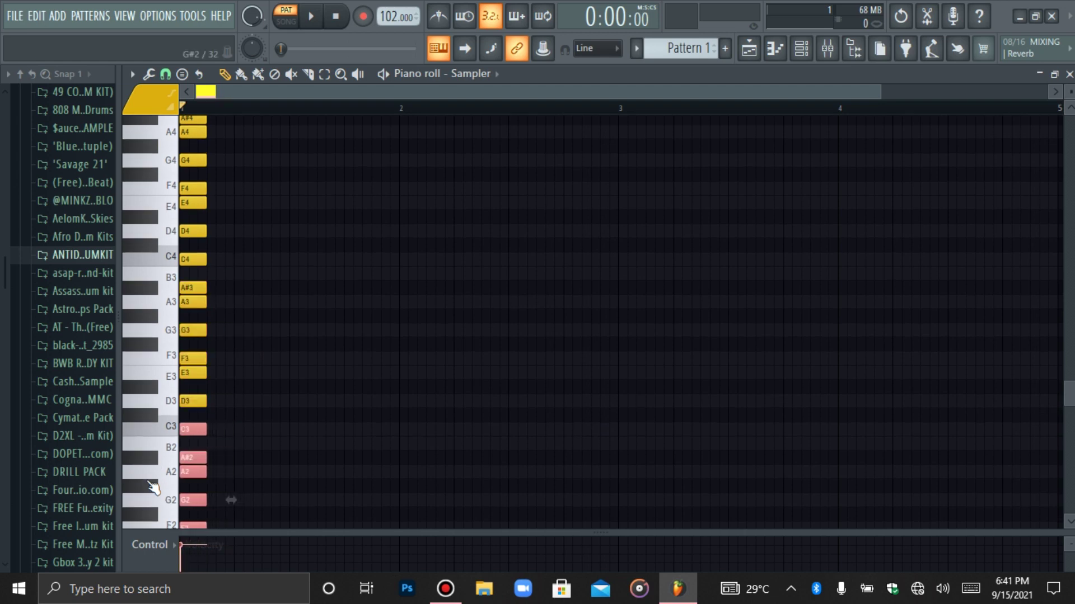
Duplicate the D2 scale notes one octave lower to D1 and align them with the start of bar 1
scroll(153, 488, down, 2)
scroll(153, 489, down, 8)
key(ctrl+b)
key(ctrl+Down)
key(Left)
key(Left)
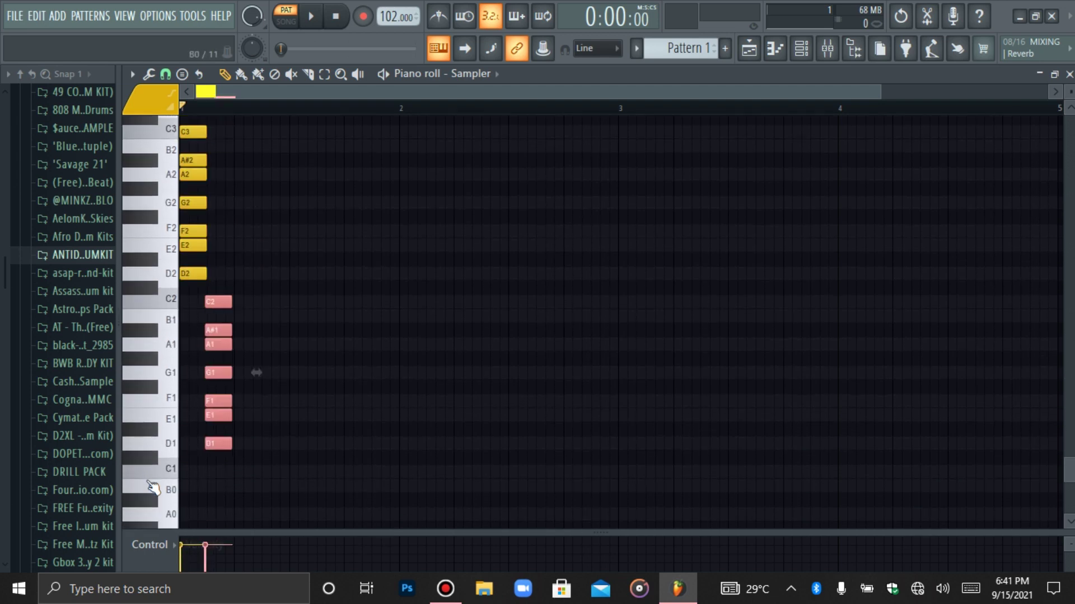
key(Left)
scroll(153, 489, up, 8)
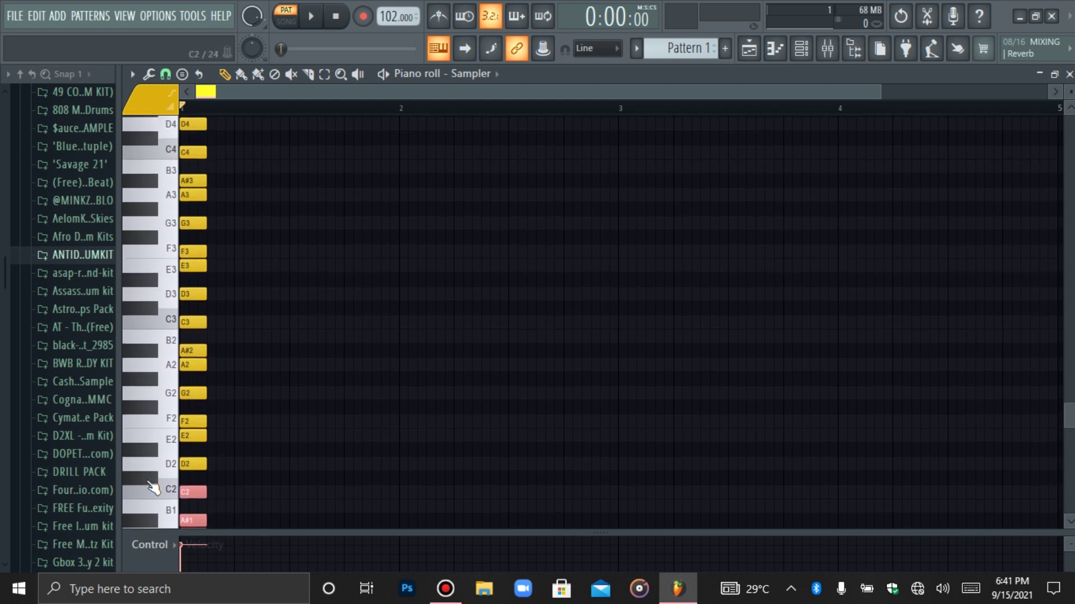
scroll(152, 489, up, 3)
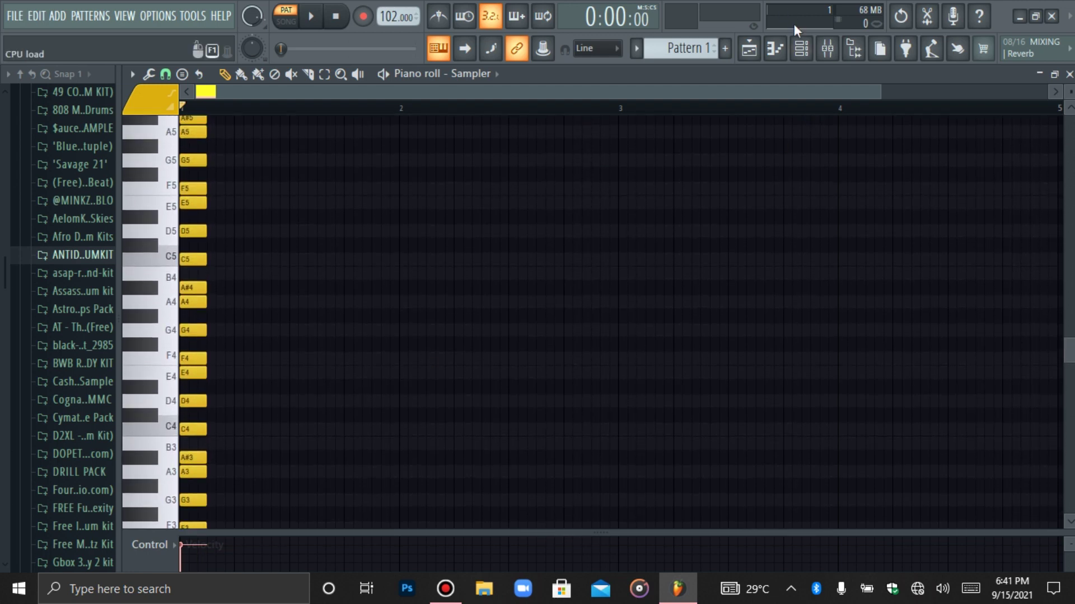
Rename the Sampler channel to "D Minor" in the channel rack
click(801, 49)
right_click(357, 106)
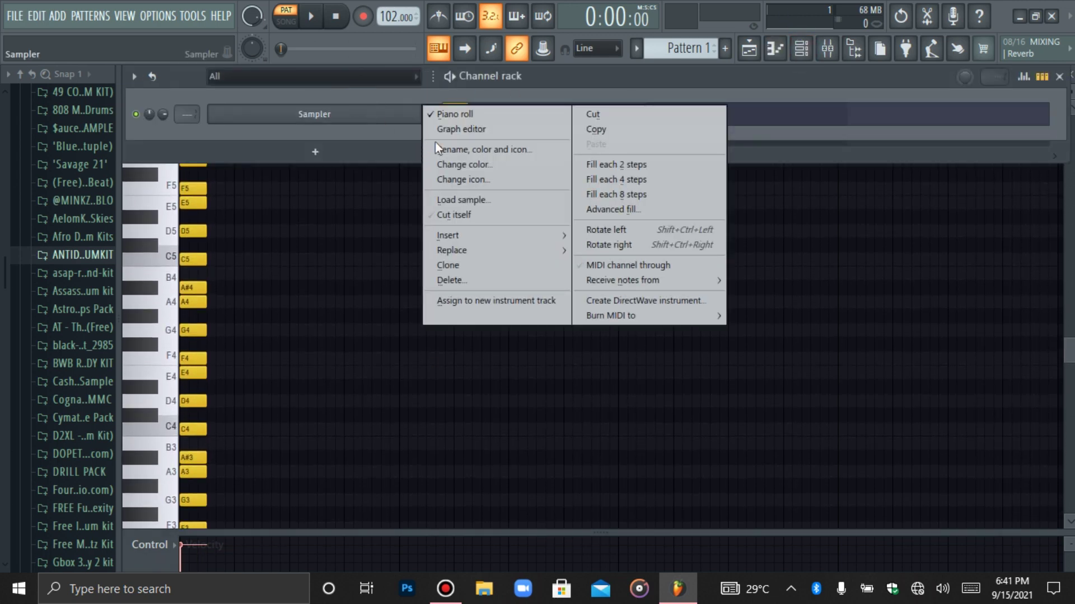
click(445, 147)
key(BackSpace)
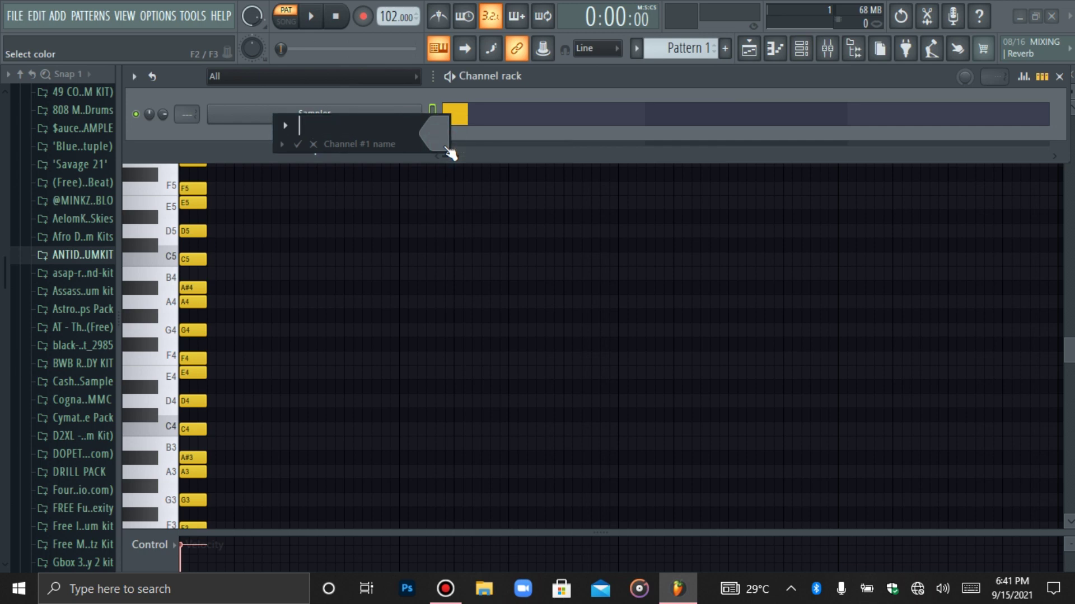
text(D Minor)
key(Return)
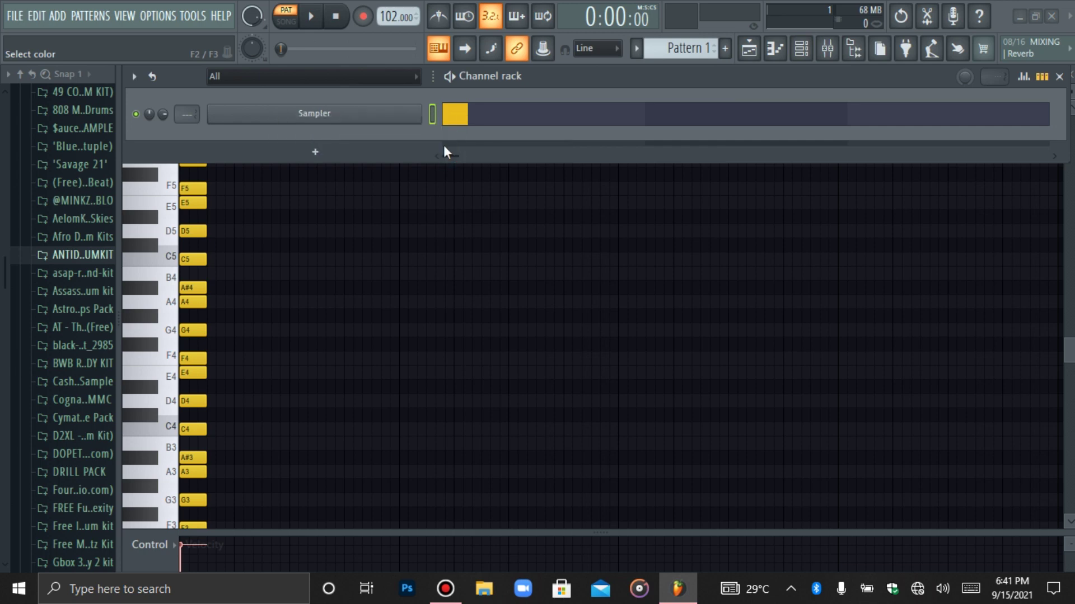
Add a Nexus instrument channel and move its plugin window higher so all its controls fit on screen
click(335, 149)
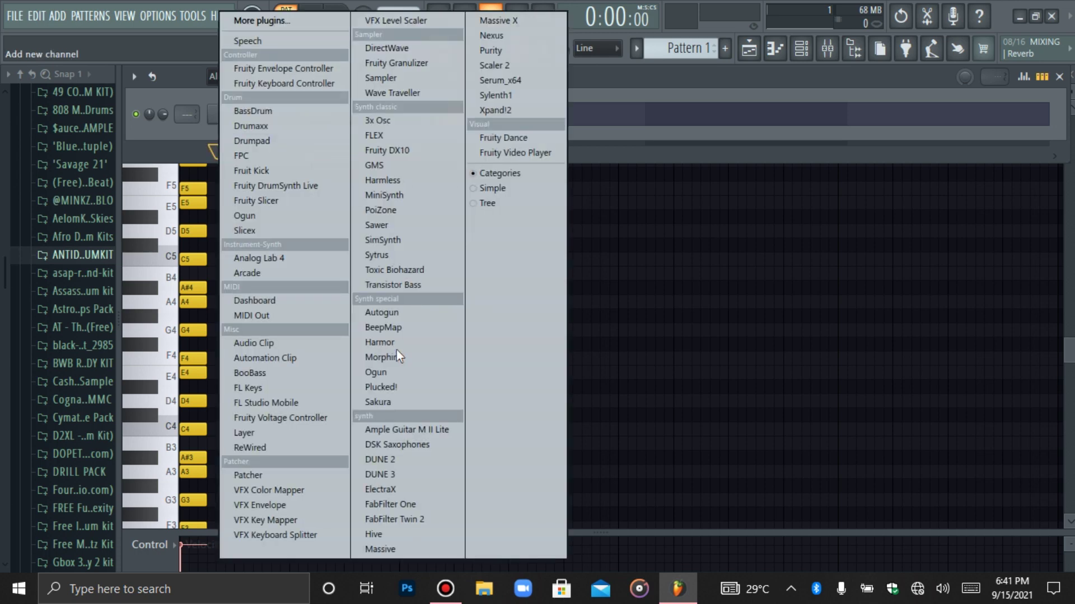
click(505, 36)
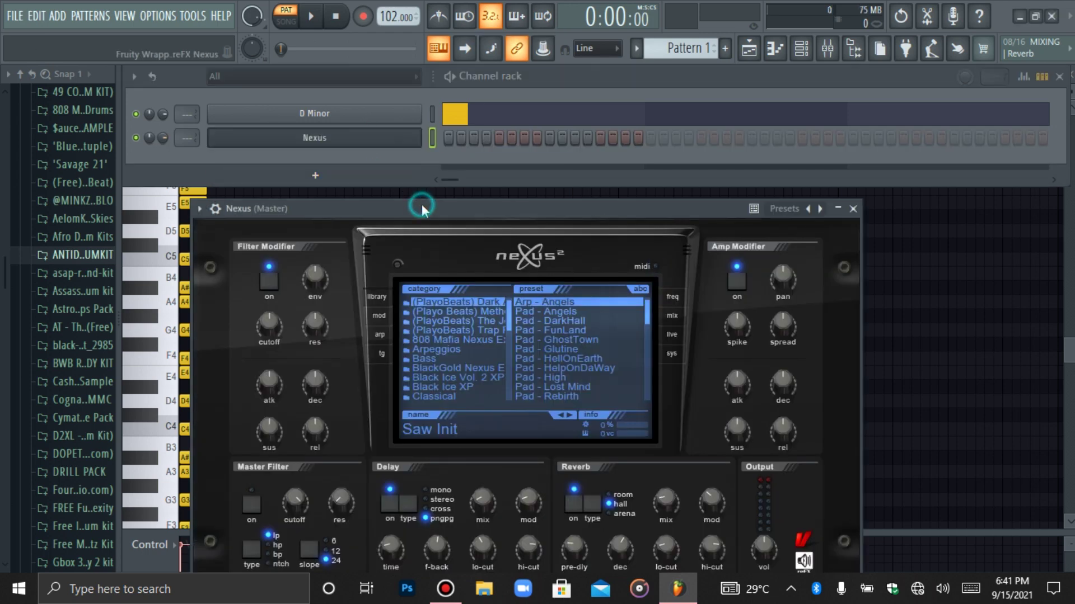
drag(422, 208, 426, 142)
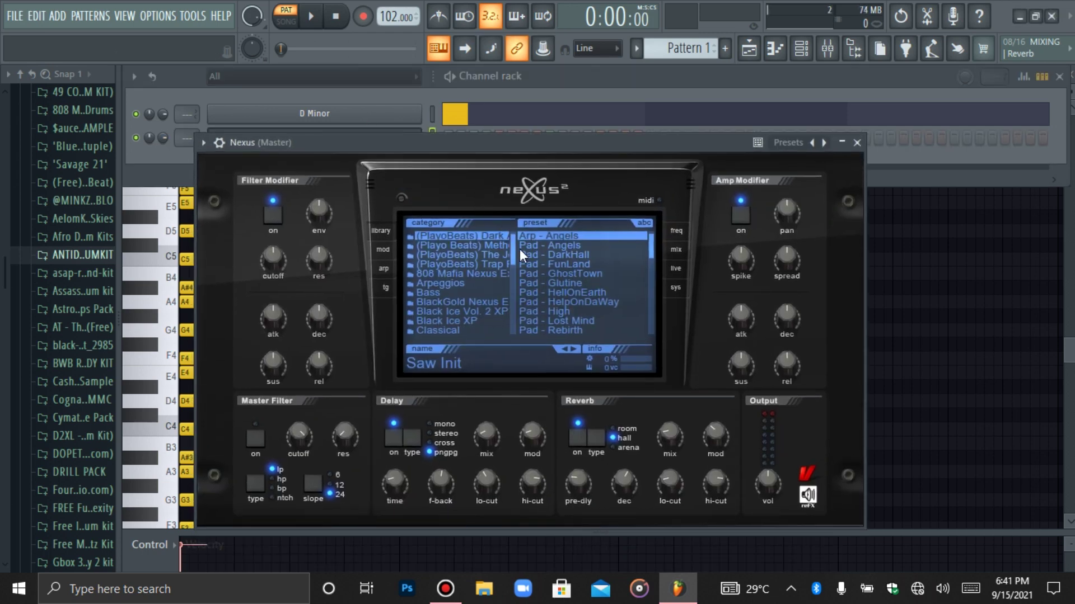
Load the soft variant of the PN Nexus Grandpiano preset from the Piano category in Nexus
drag(511, 257, 514, 296)
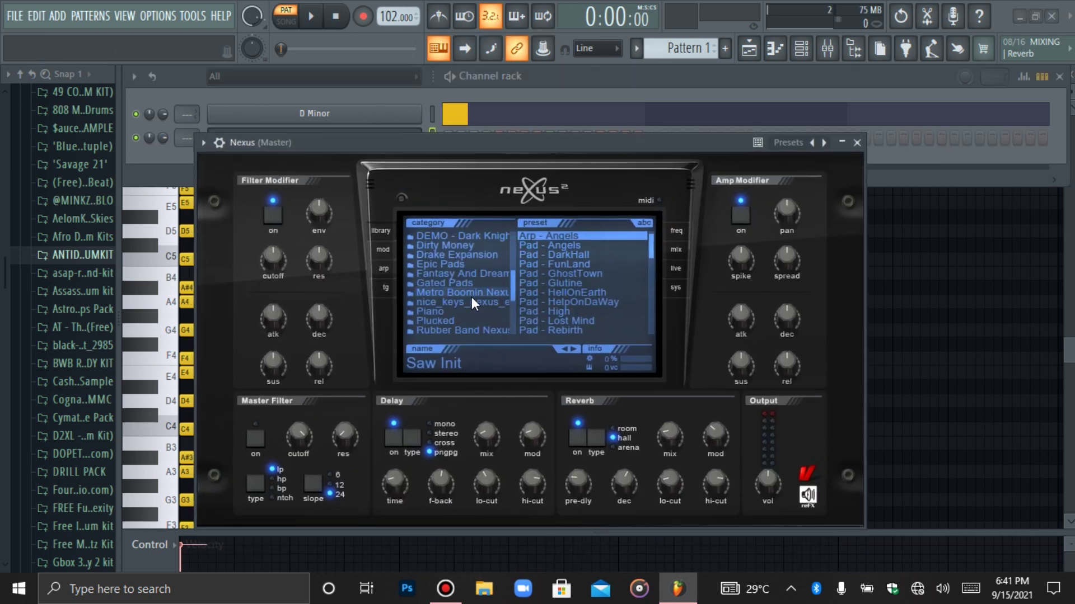
click(454, 312)
drag(652, 250, 656, 293)
click(633, 264)
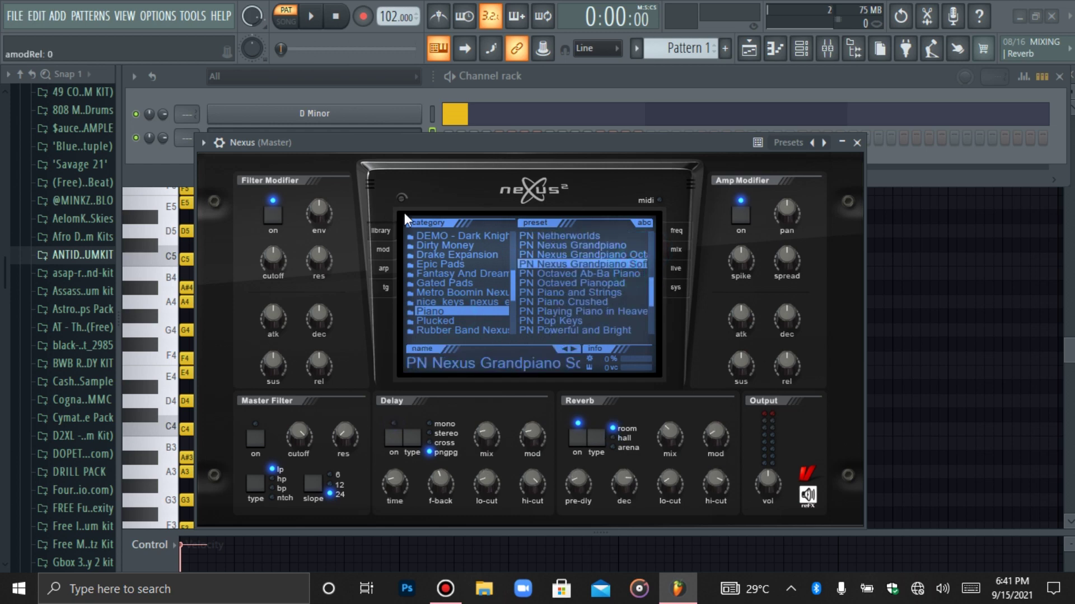
Route the Nexus channel to mixer insert 1, close its plugin window and open its piano roll
click(186, 136)
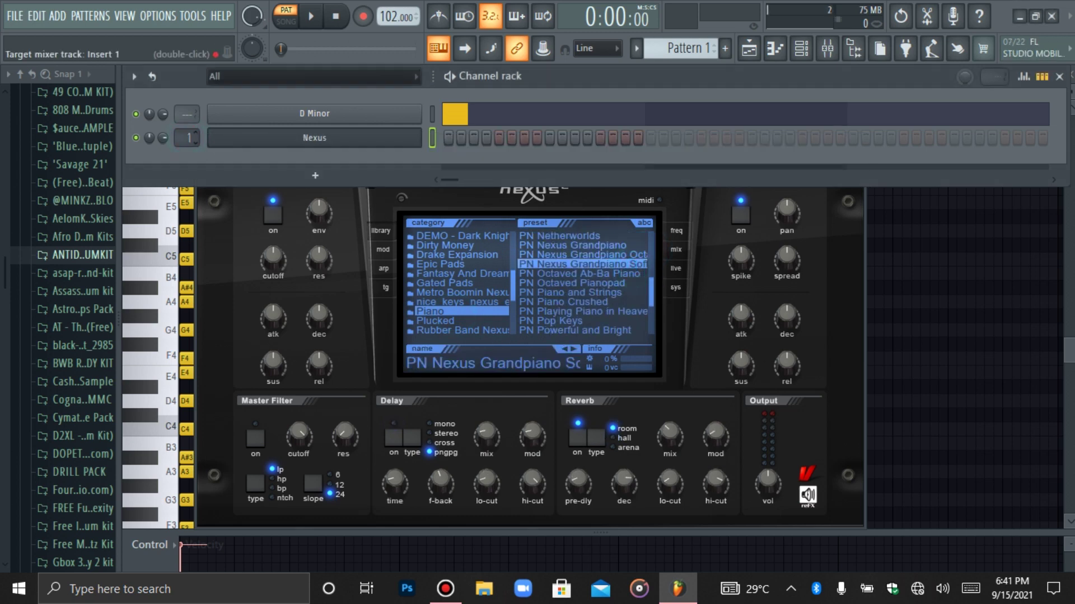
click(336, 138)
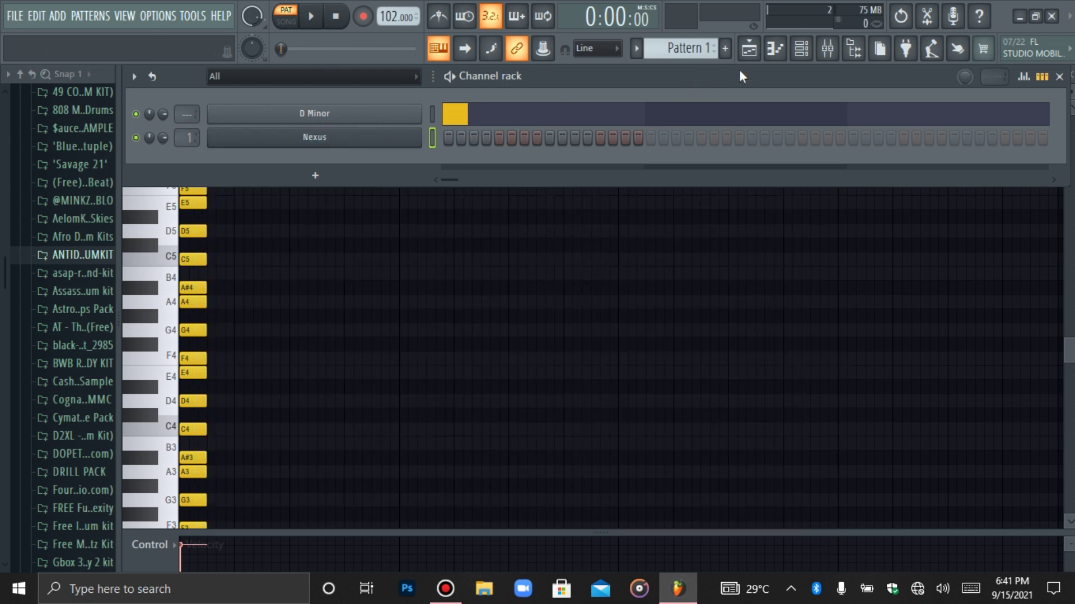
click(785, 56)
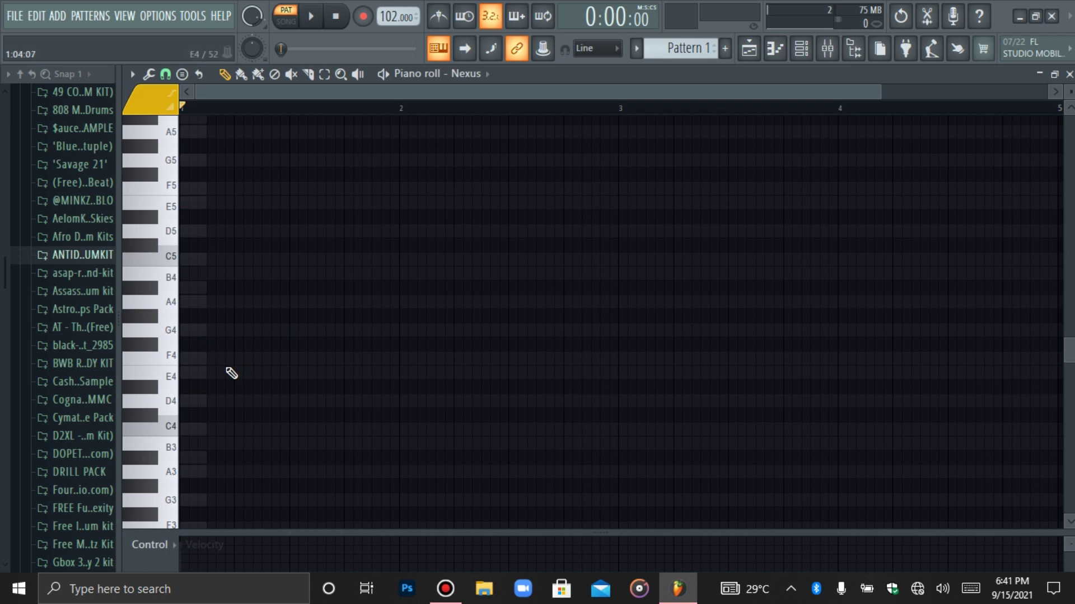
Draw an E4 note spanning the whole of bar 1 in the Nexus piano roll
drag(206, 373, 399, 375)
key(alt+q)
key(Escape)
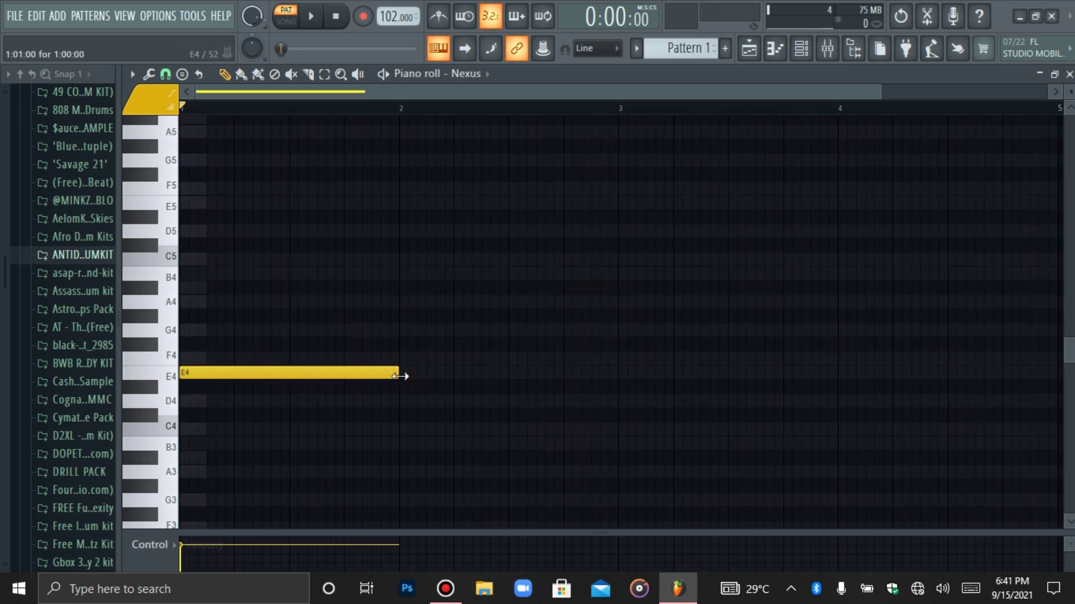
Select the E4 note and lower its velocity, playing the pattern to check the loudness
key(ctrl+a)
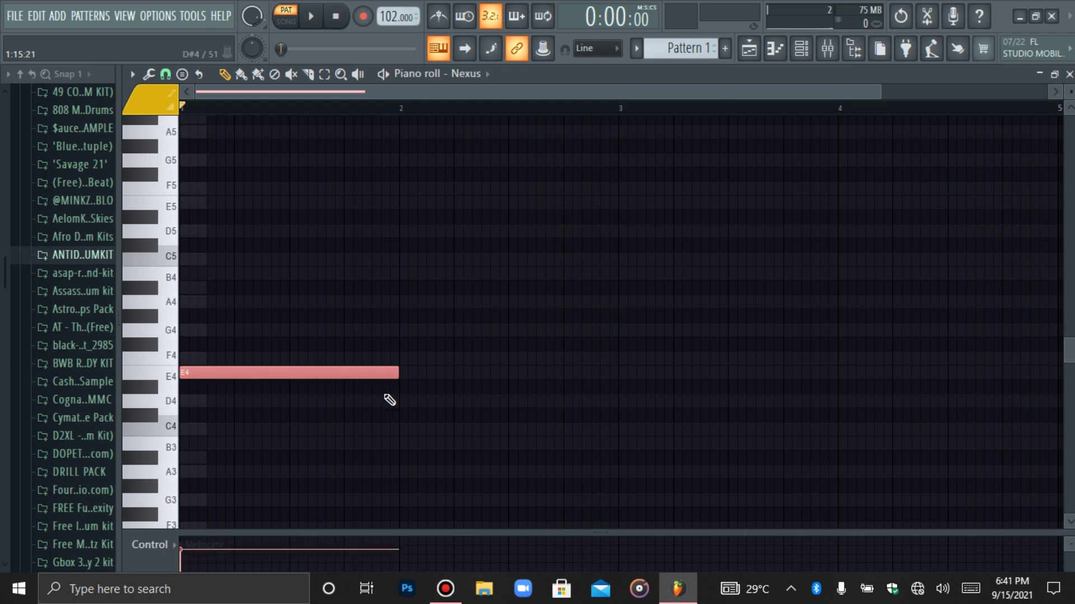
key(space)
key(space)
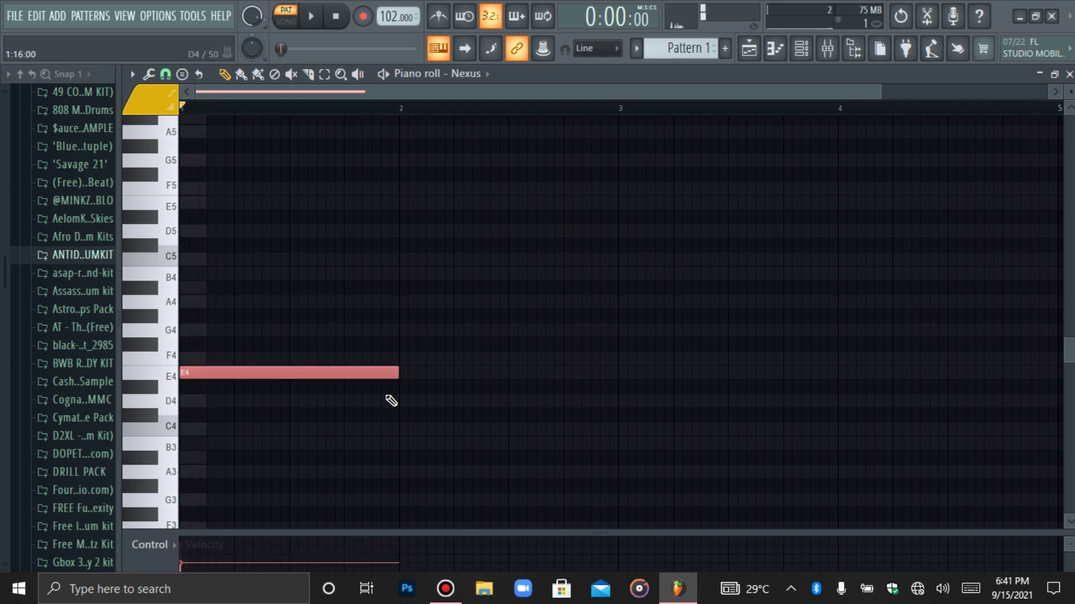
key(space)
key(space)
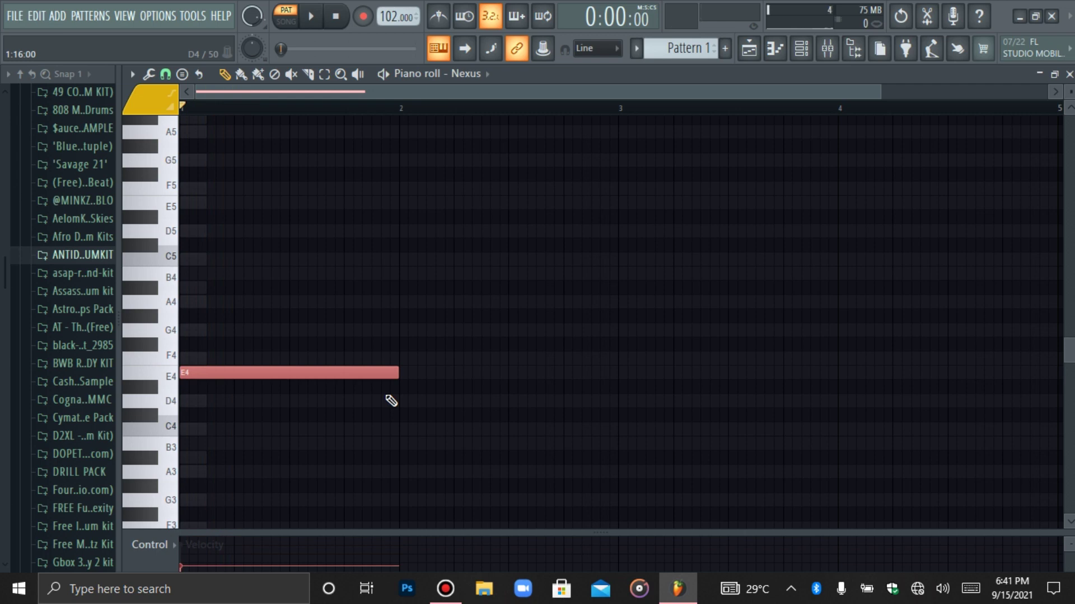
Copy the E4 note to G4, keeping the original in place so both span bar 1
click(320, 366)
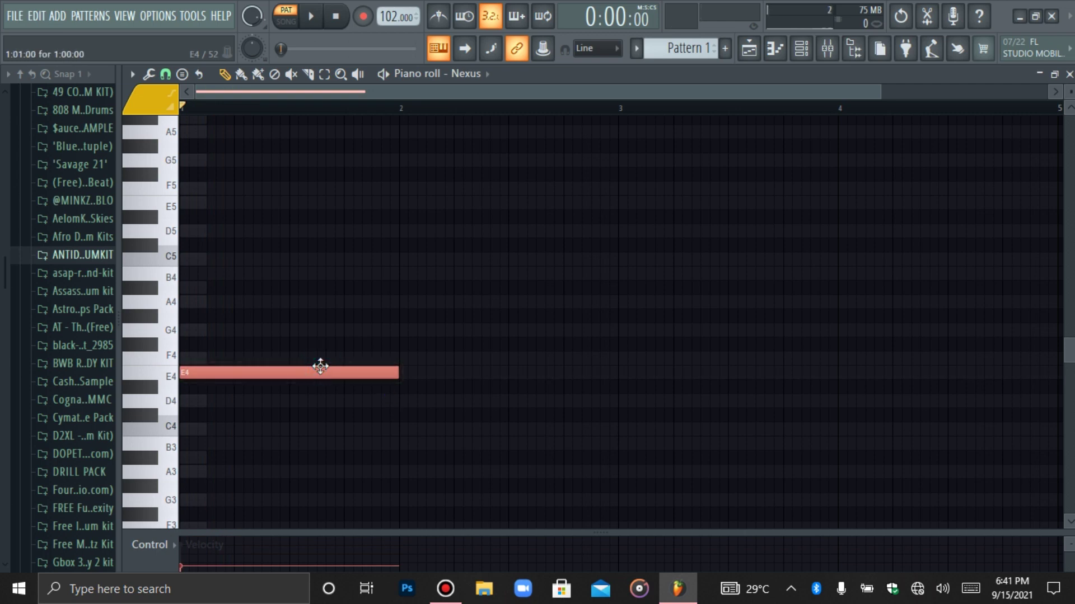
key(shift+Up)
key(Down)
key(Down)
key(Down)
key(Down)
key(Down)
key(Down)
key(Down)
key(Down)
key(Down)
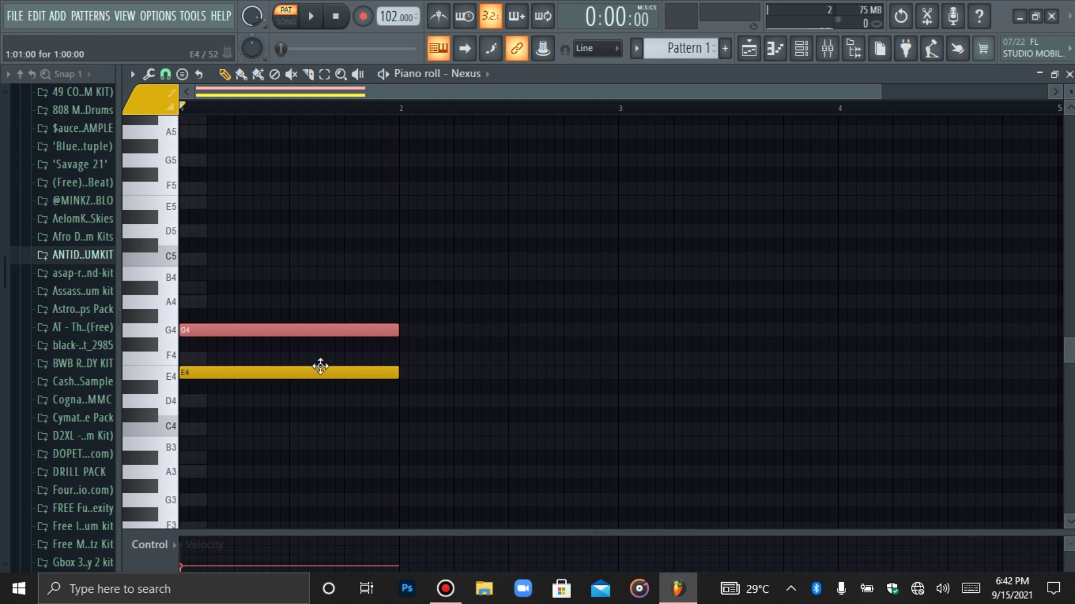
Duplicate the G4 note, raise the copy to B4 and align it with the start of bar 1 above E4 and G4
key(ctrl+b)
key(Up)
key(Up)
key(shift+Left)
key(shift+Left)
key(shift+Left)
key(shift+Left)
key(shift+Left)
key(shift+Left)
key(shift+Left)
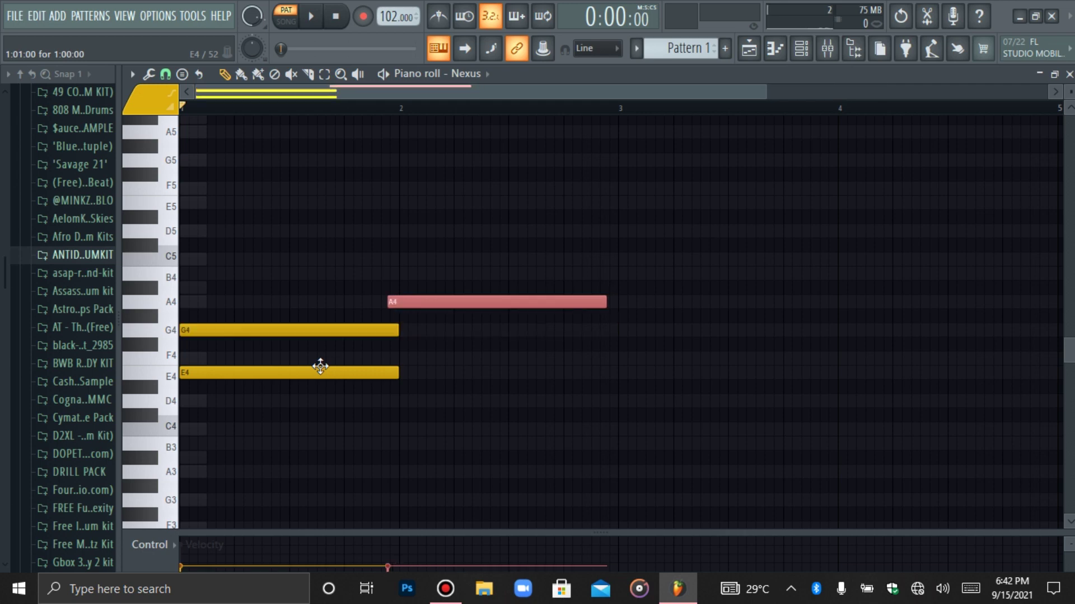
key(shift+Left)
key(shift+Left)
key(shift+Left)
key(shift+Left)
key(shift+Left)
key(shift+Left)
key(shift+Left)
key(shift+Left)
key(shift+Left)
key(shift+Left)
key(shift+Left)
key(shift+Left)
key(shift+Left)
key(shift+Left)
key(shift+Left)
key(shift+Left)
key(shift+Left)
key(shift+Left)
key(shift+Left)
key(shift+Left)
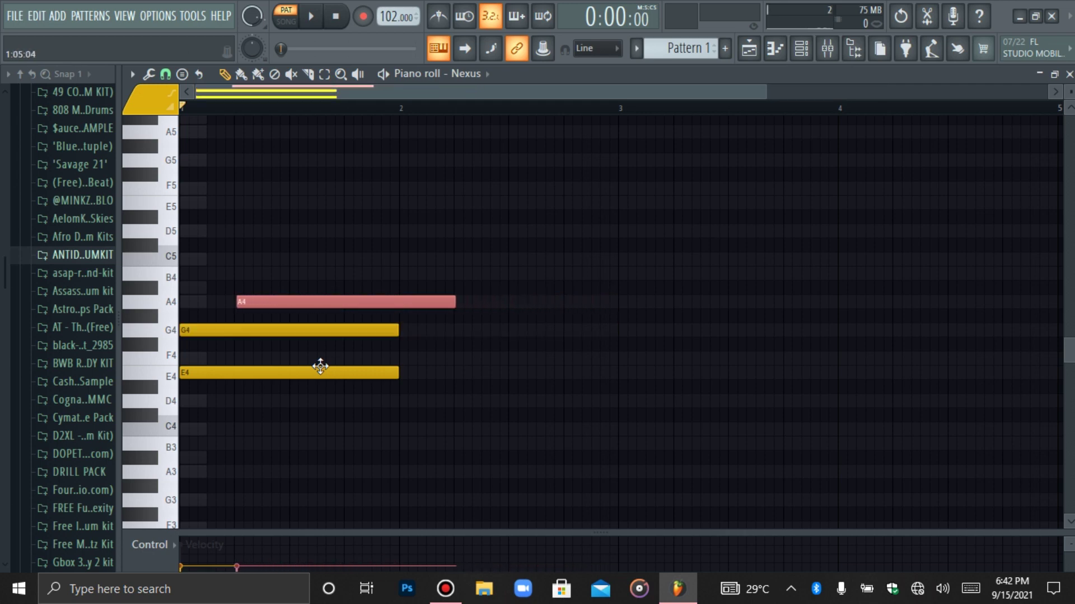
key(Up)
key(shift+Left)
key(shift+Left)
key(shift+Left)
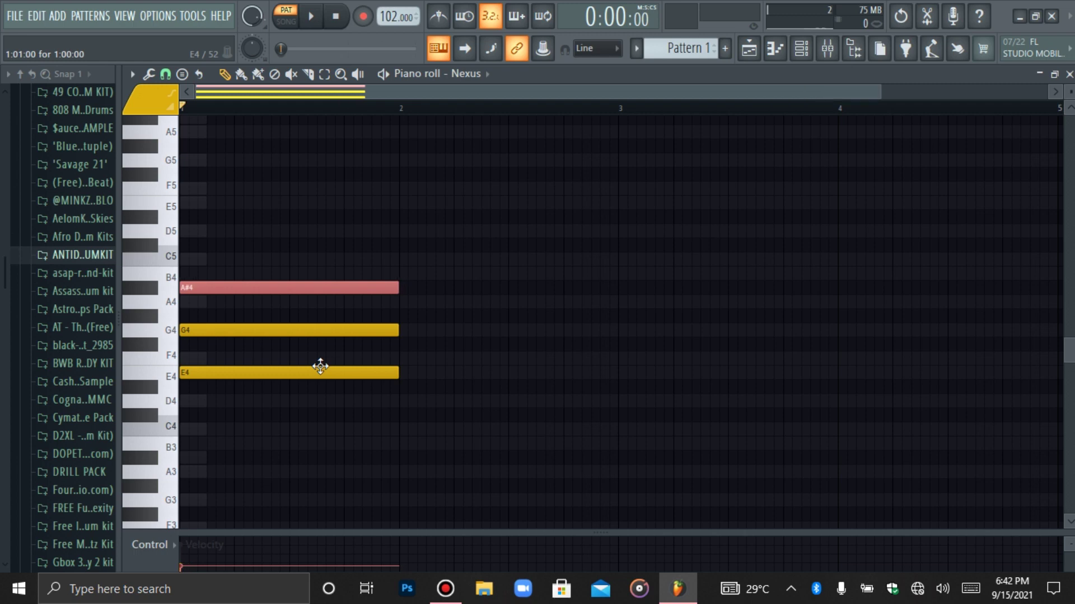
key(Up)
Transpose the whole bar 1 chord down two semitones to D4, F4 and A4, and play it
key(ctrl+a)
key(Down)
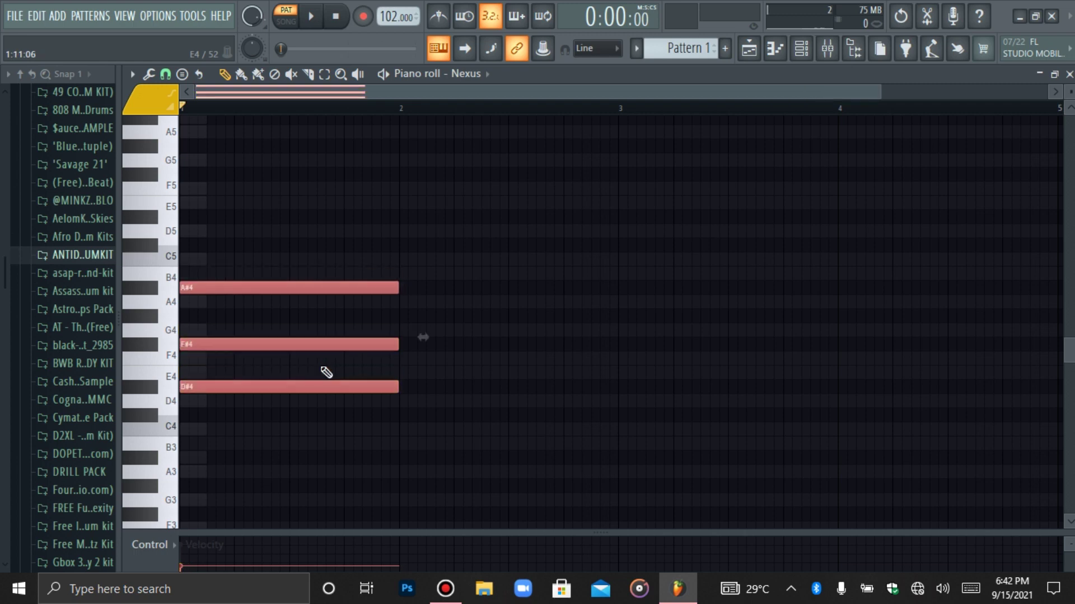
key(Down)
key(space)
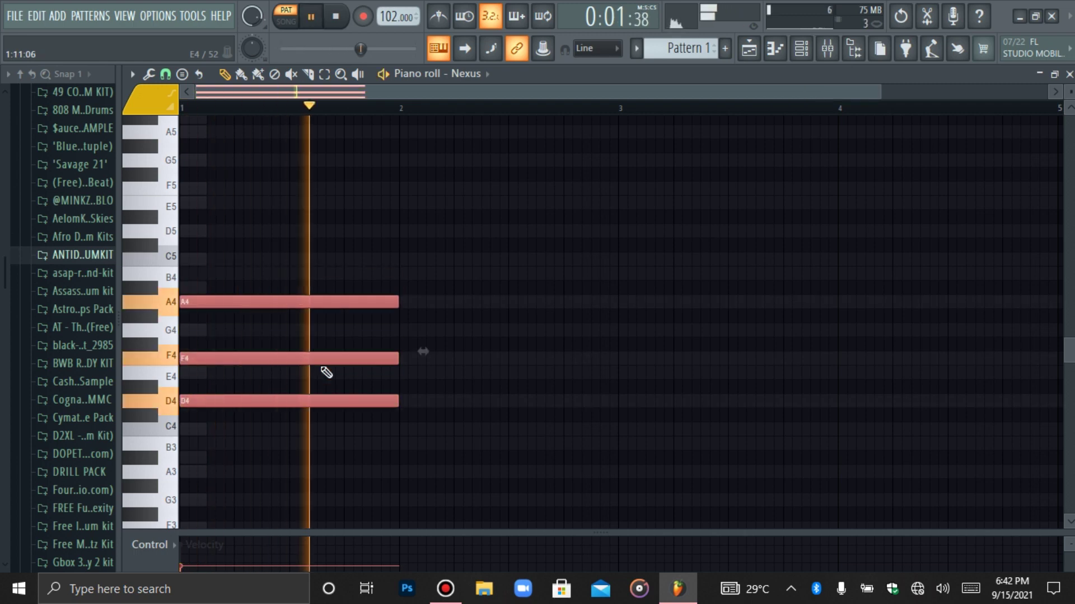
key(space)
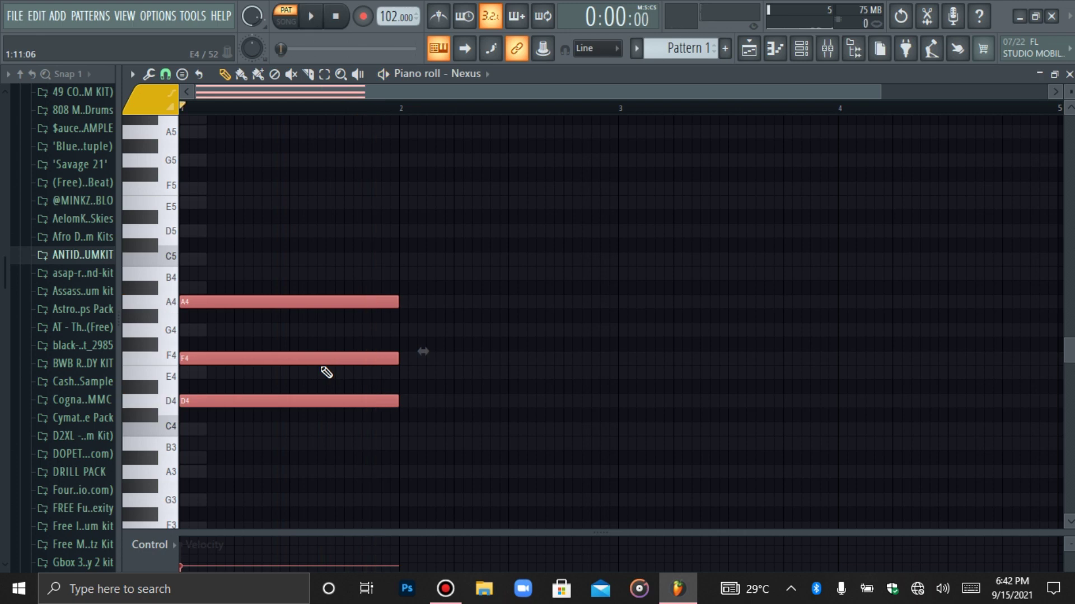
Duplicate the D minor chord into bar 2 and transpose the copy down four semitones to A#3, C#4 and F4
scroll(495, 377, down, 1)
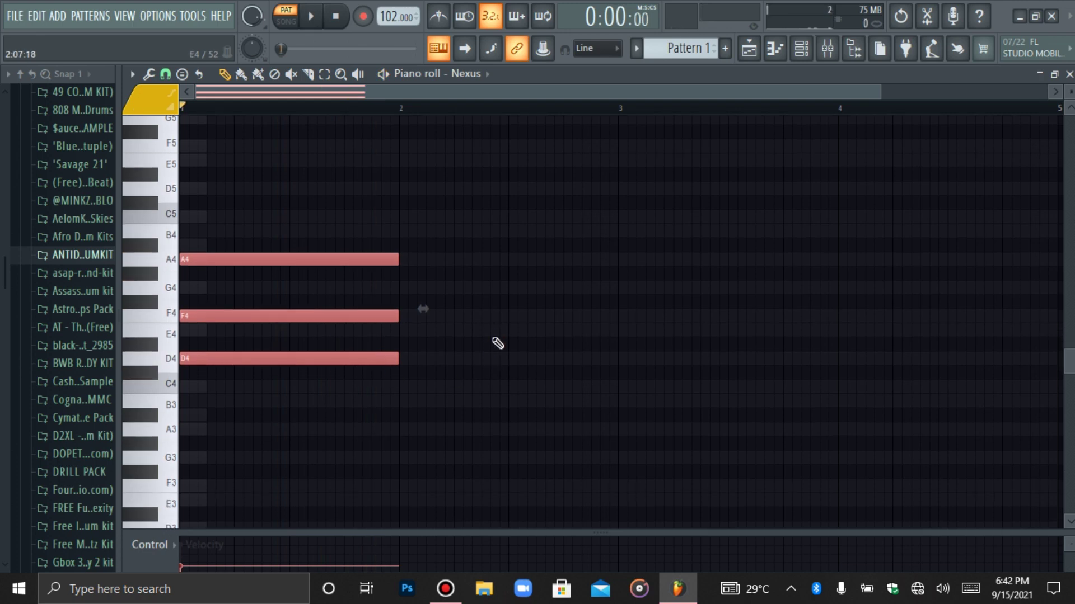
key(ctrl+b)
key(Down)
key(Down)
key(Down)
key(Down)
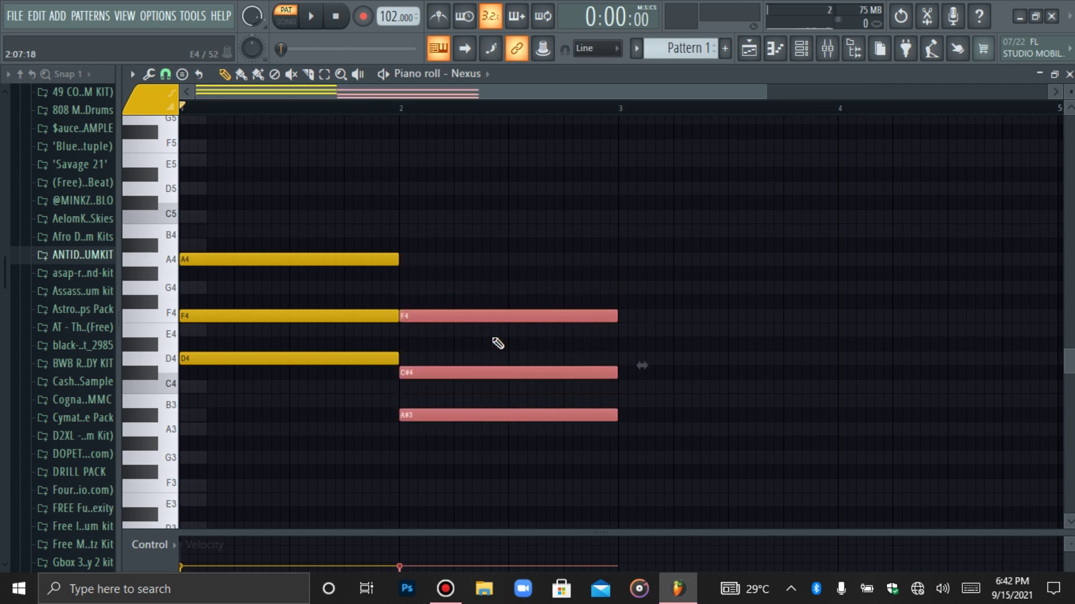
Raise the middle note of the bar 2 chord to D4, and select the three notes of that chord
click(475, 386)
click(458, 371)
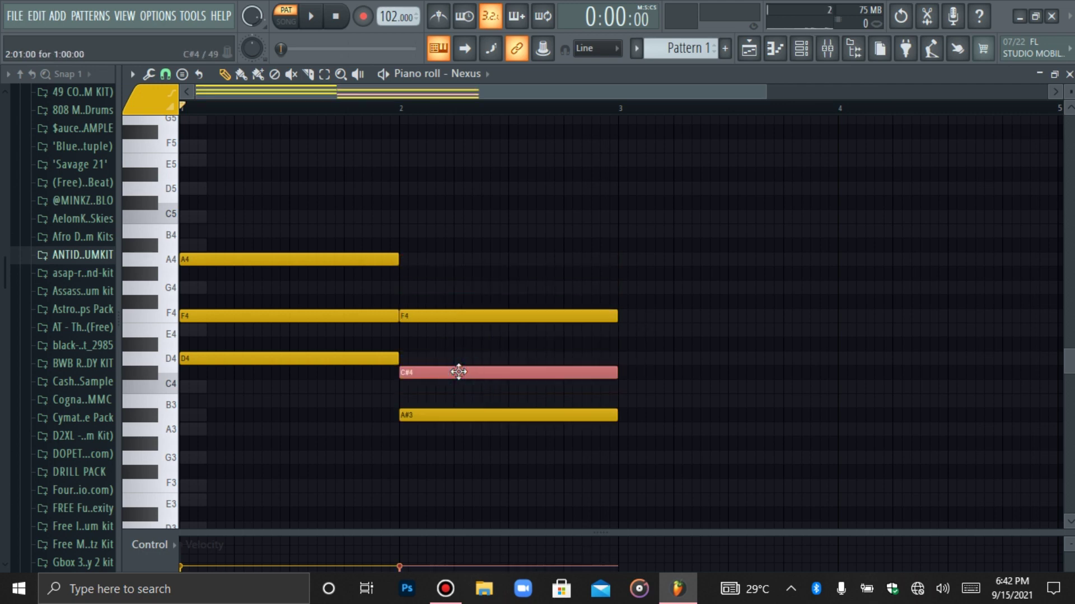
key(Up)
click(442, 240)
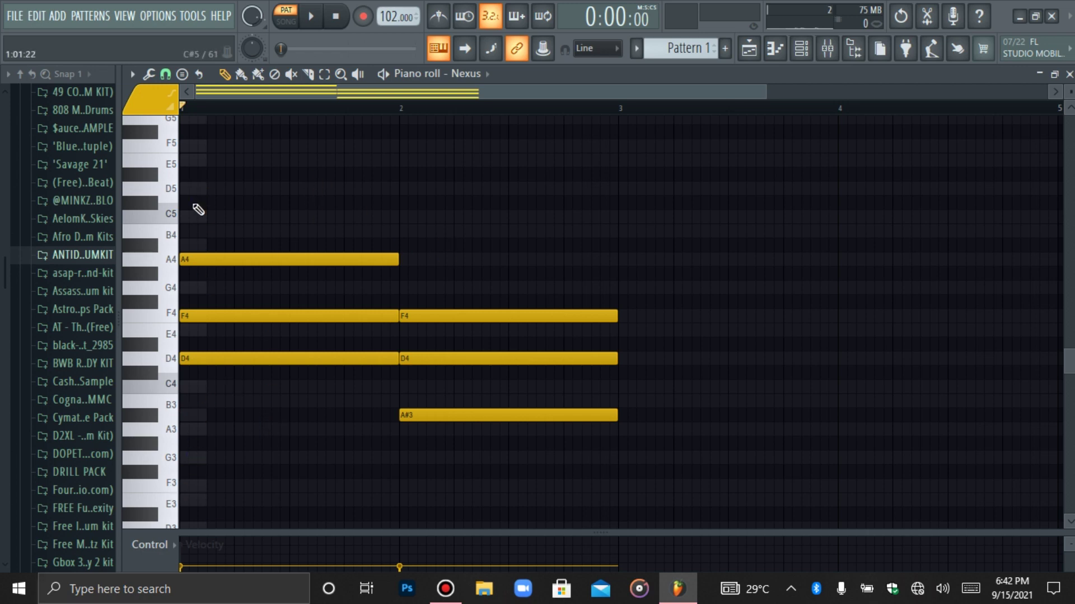
drag(457, 269, 447, 454)
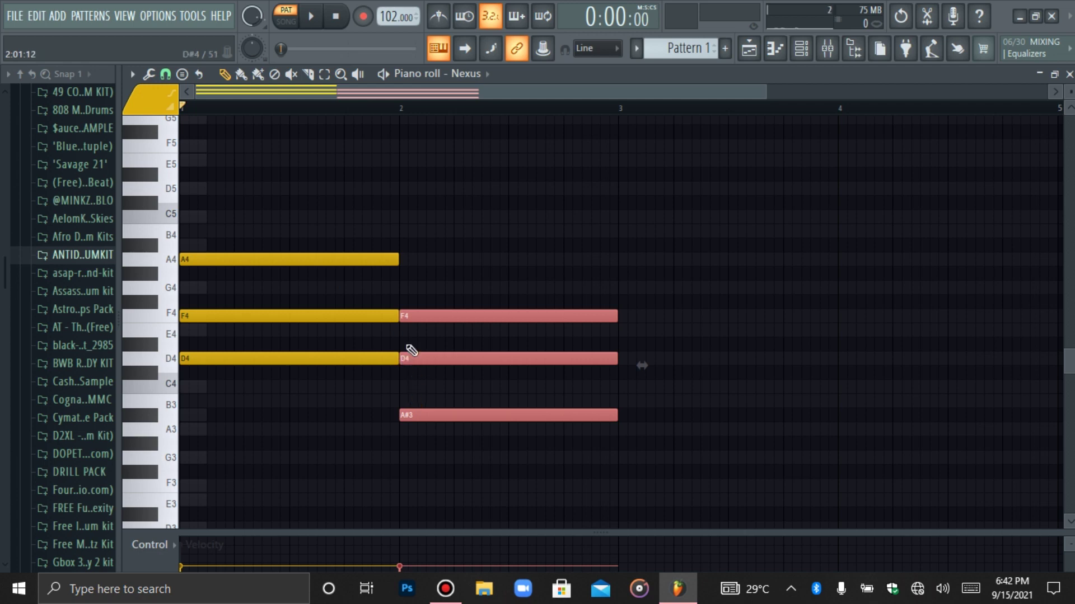
Consult the Chord Codes image in the Pictures folder for chord interval formulas, and return to the piano roll
key(super+e)
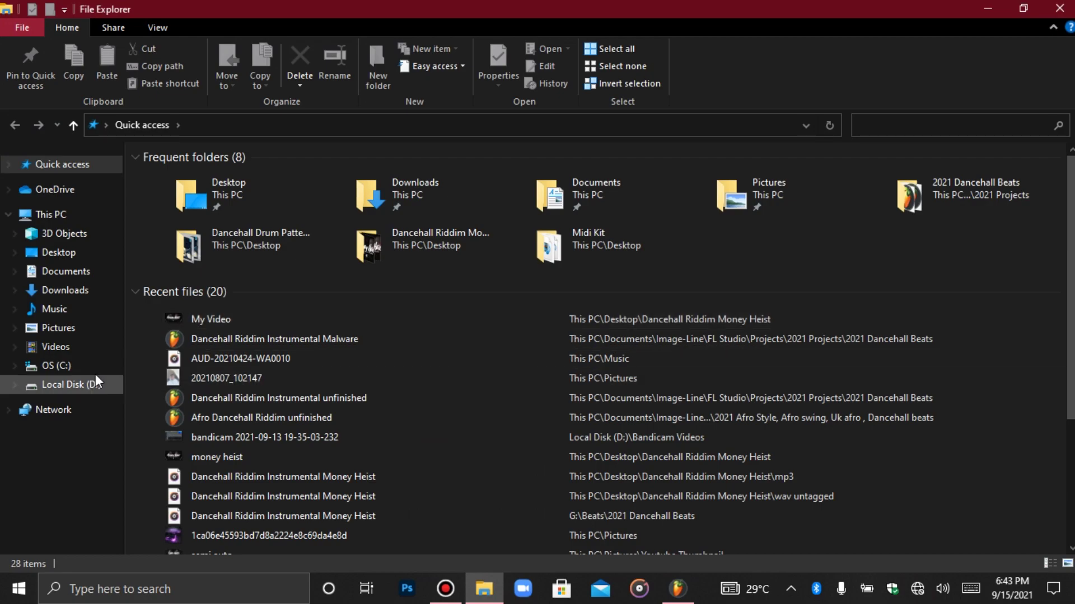
click(64, 330)
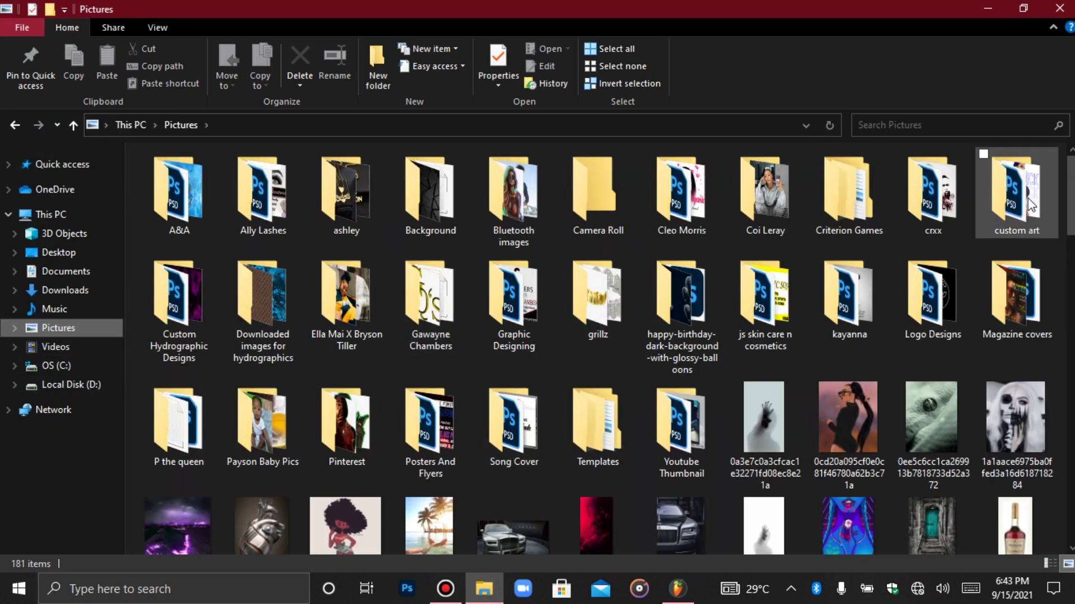
scroll(1069, 202, down, 3)
scroll(929, 201, down, 8)
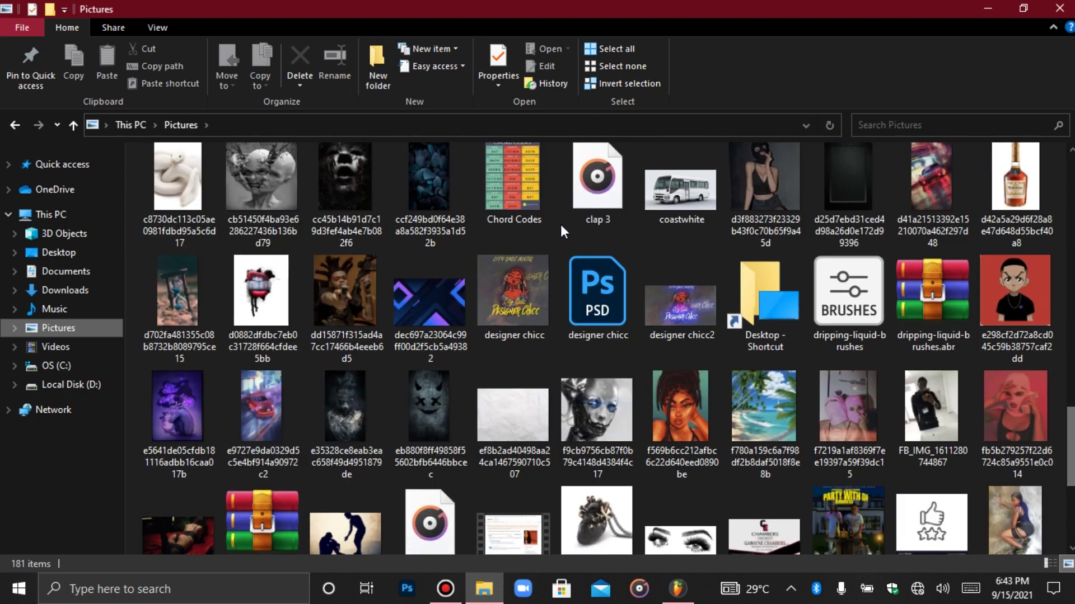
double_click(535, 193)
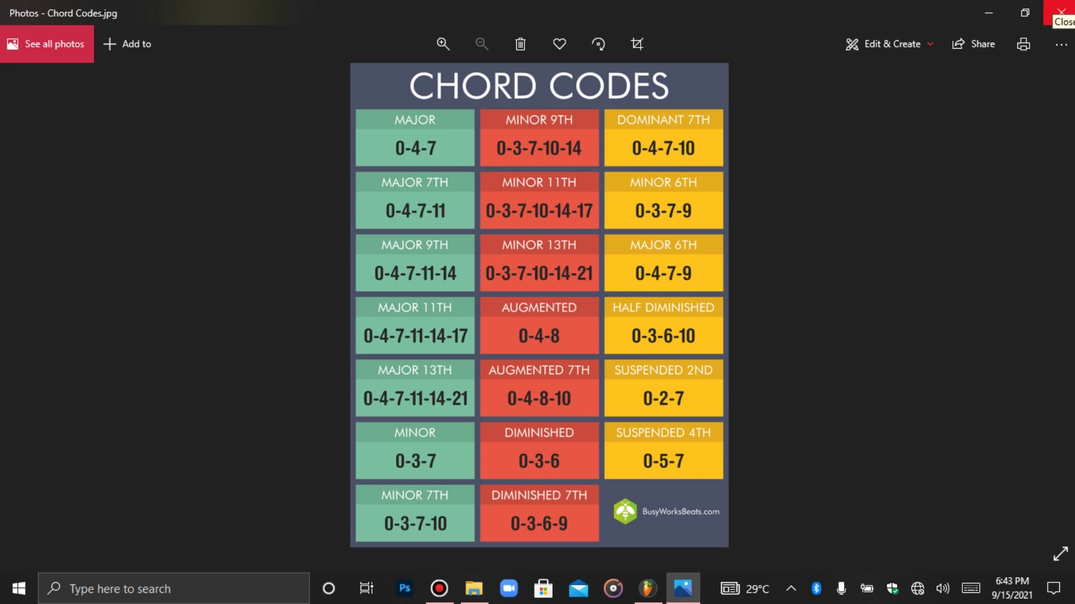
click(1060, 12)
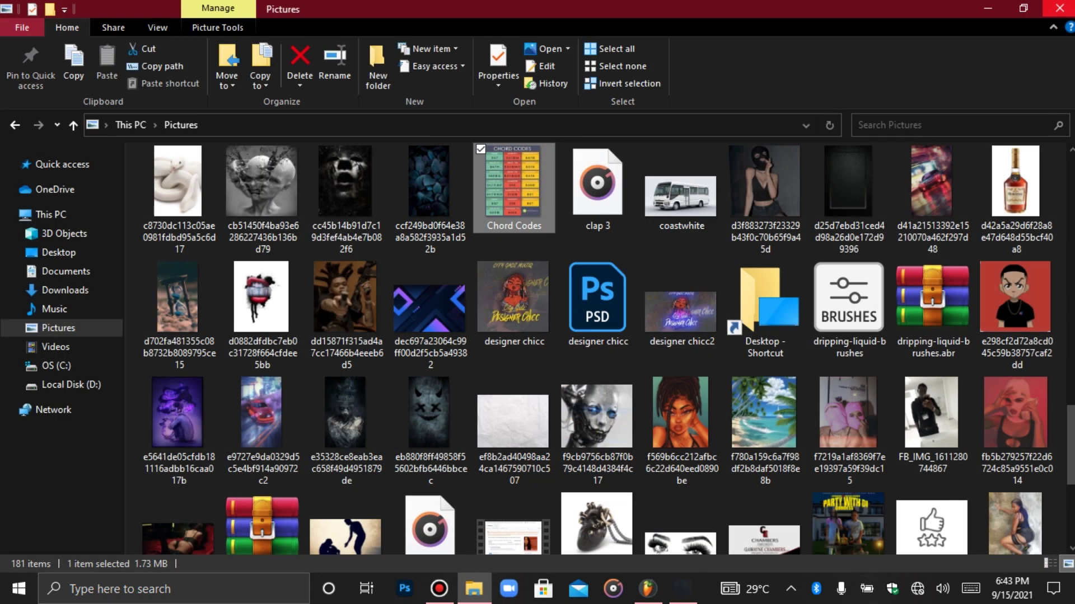
click(1060, 8)
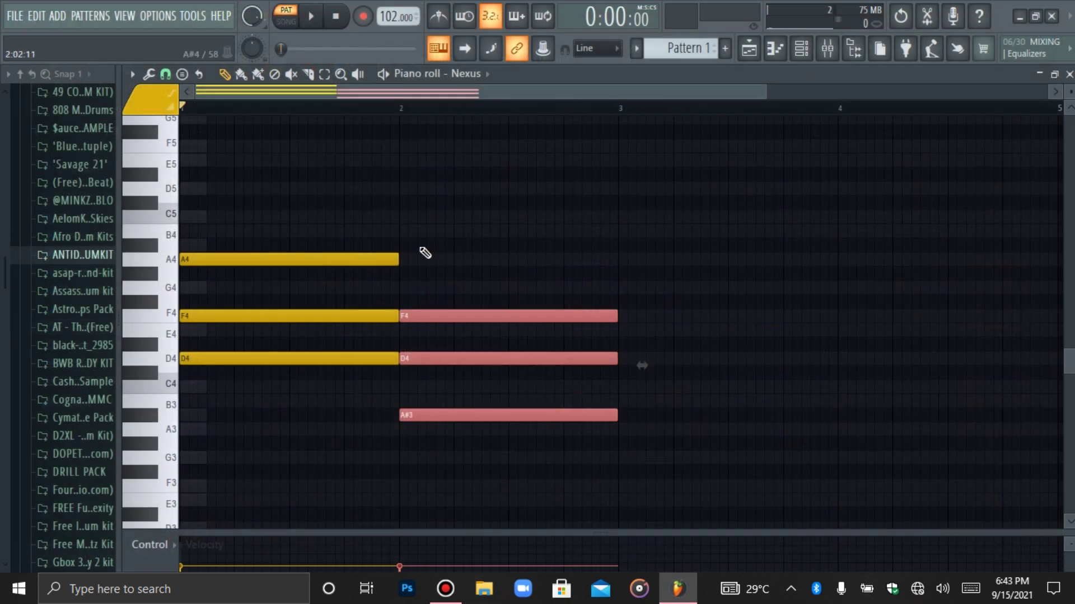
click(420, 247)
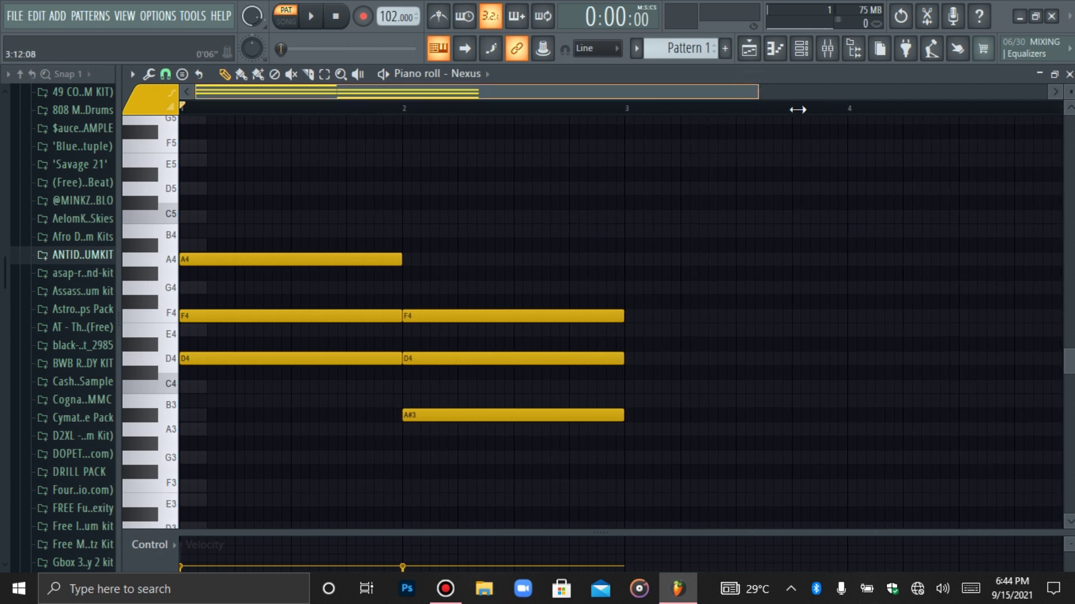
Shorten the three notes of the bar 2 chord to half a bar
drag(764, 92, 832, 93)
drag(643, 110, 557, 412)
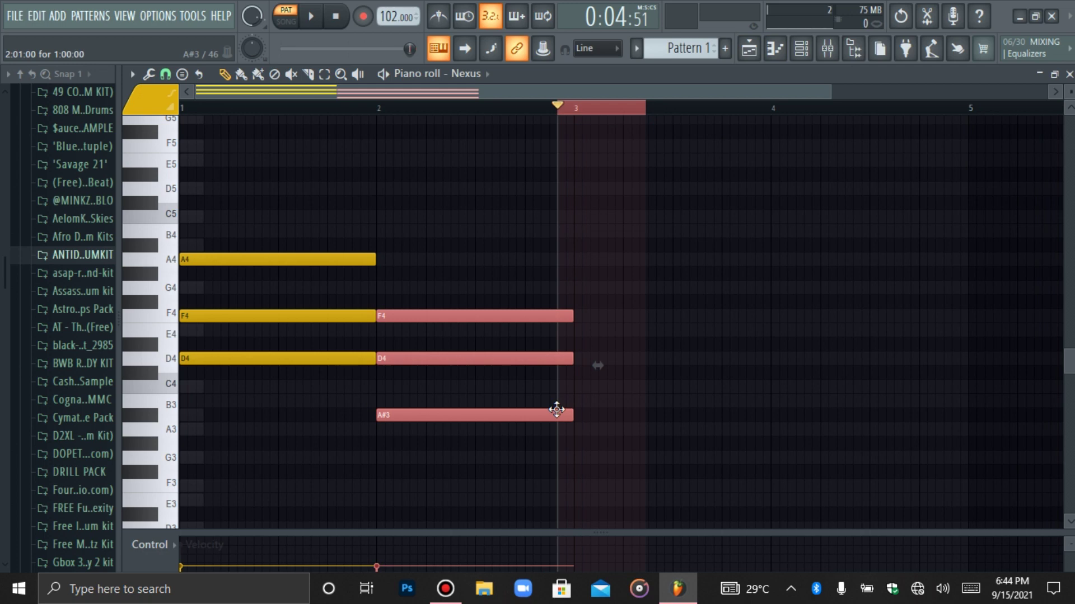
click(557, 412)
click(335, 22)
click(311, 16)
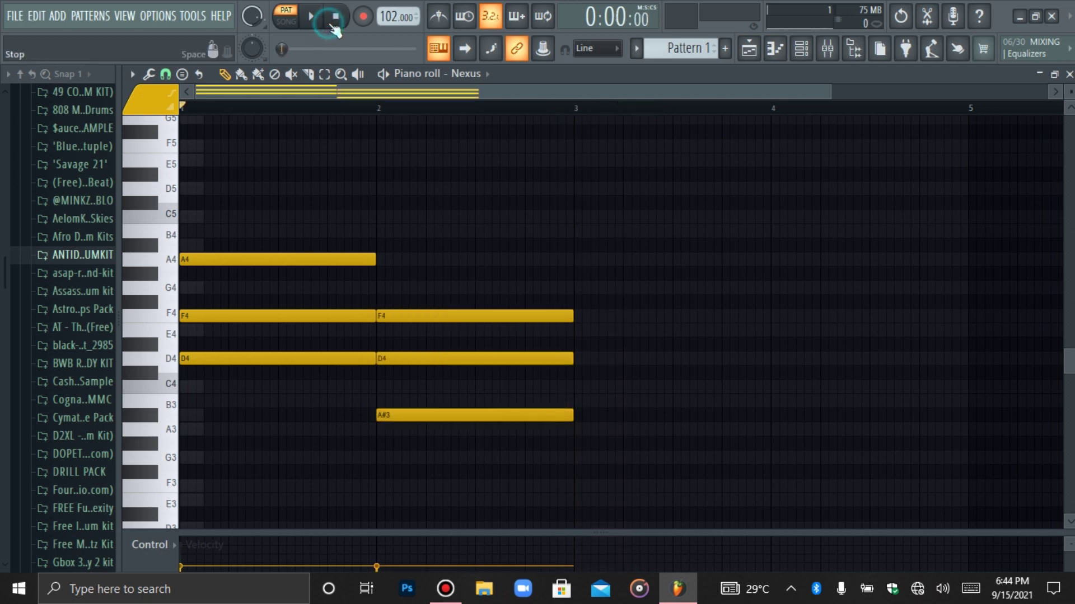
drag(580, 283, 478, 403)
key(space)
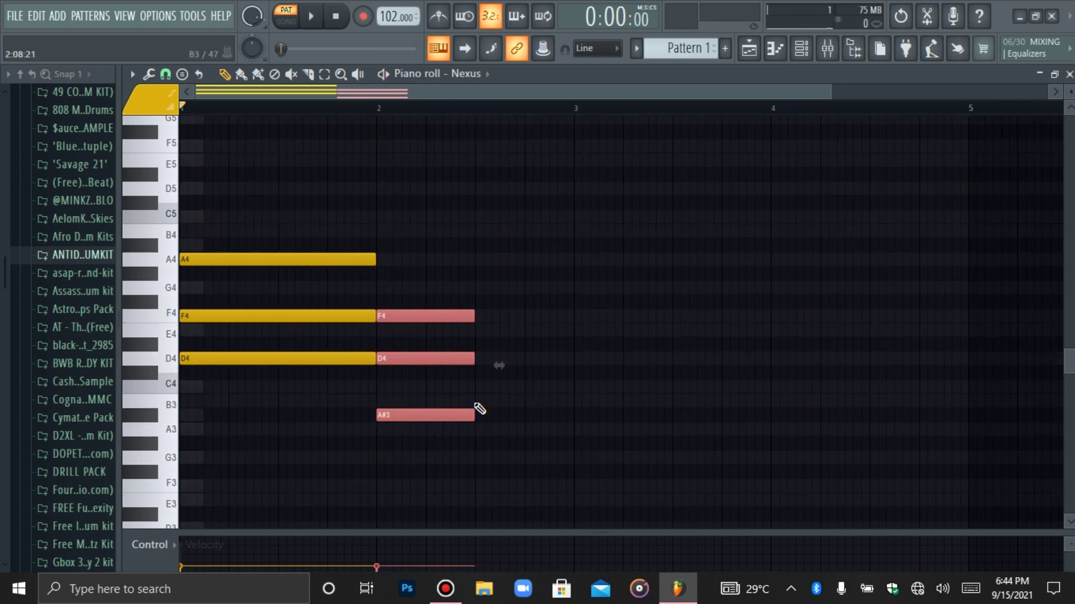
Duplicate the half-bar chord into the second half of bar 2, one semitone lower at A3, C#4 and E4, and play the pattern
key(ctrl+b)
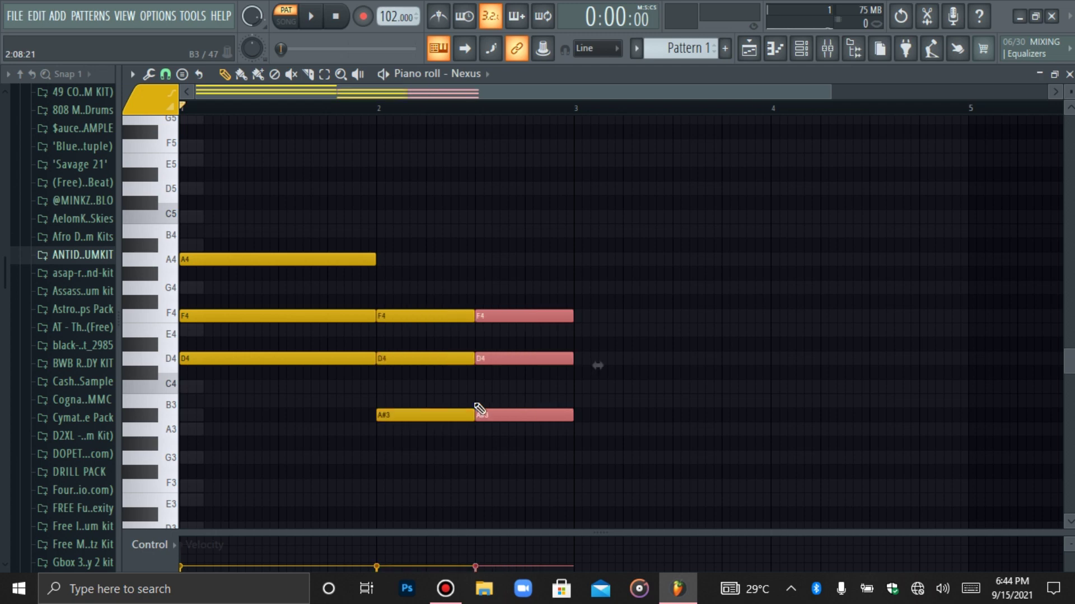
key(Down)
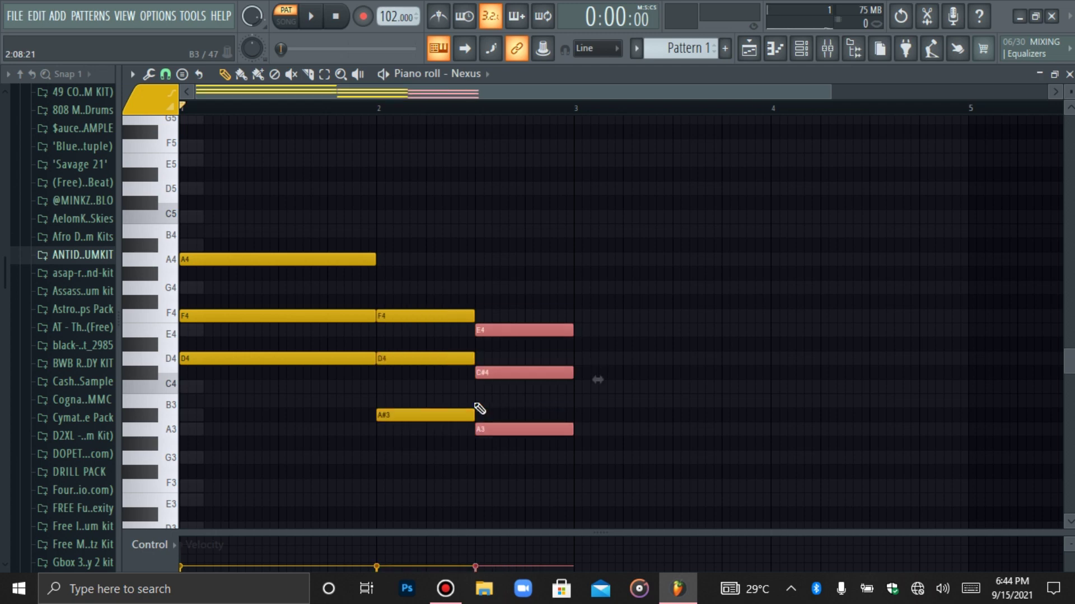
key(space)
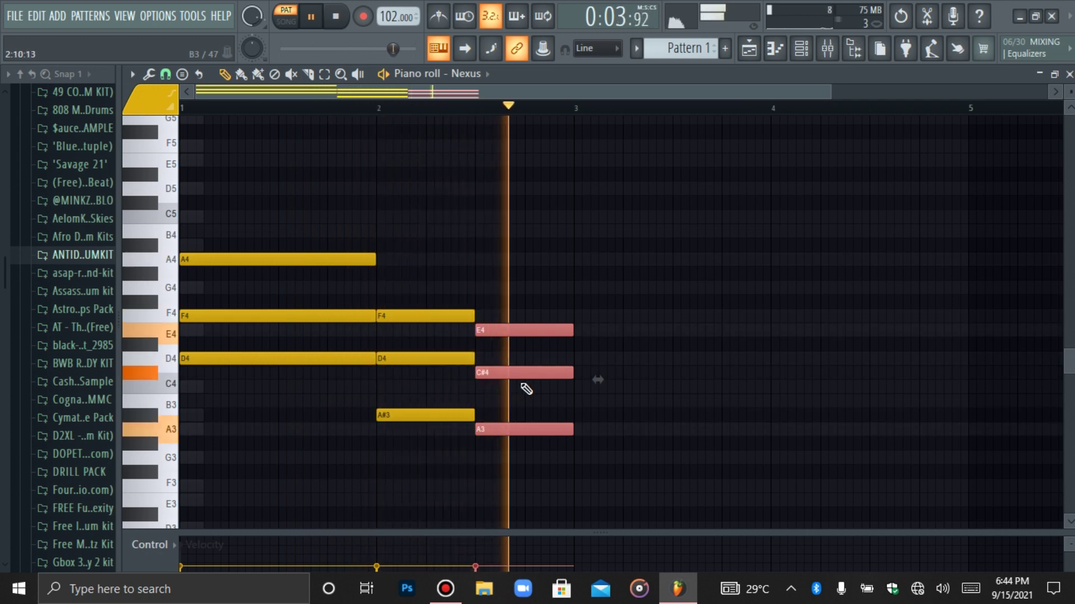
key(ctrl+a)
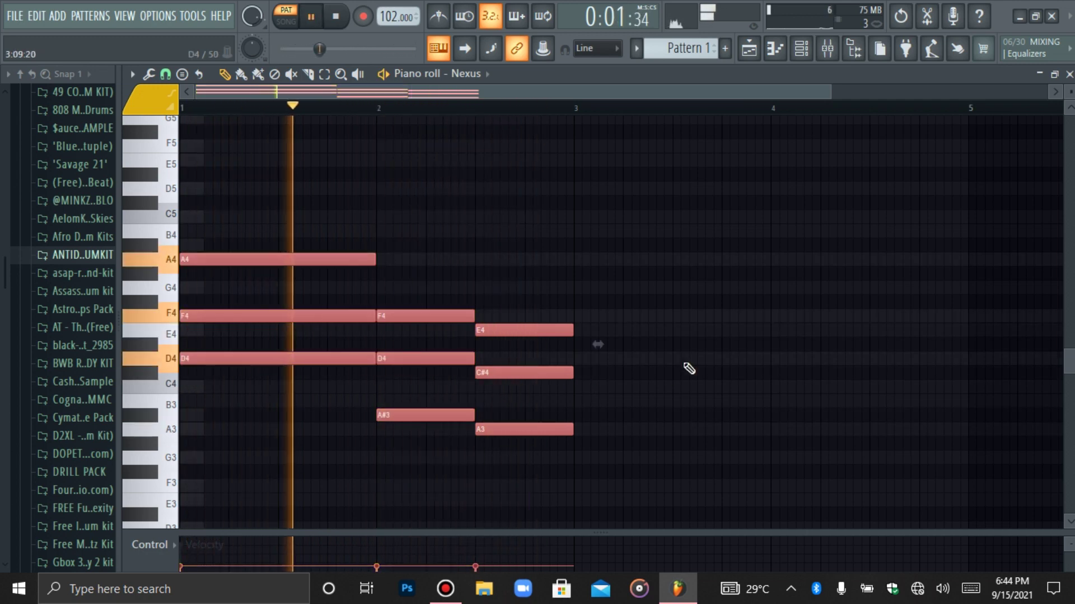
scroll(689, 368, down, 3)
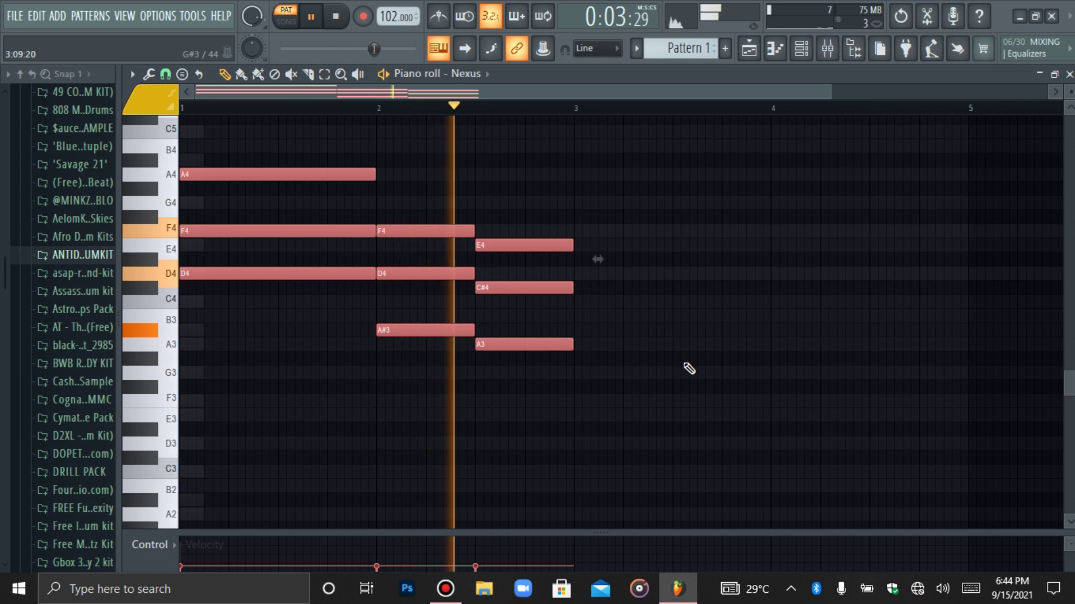
click(371, 329)
key(space)
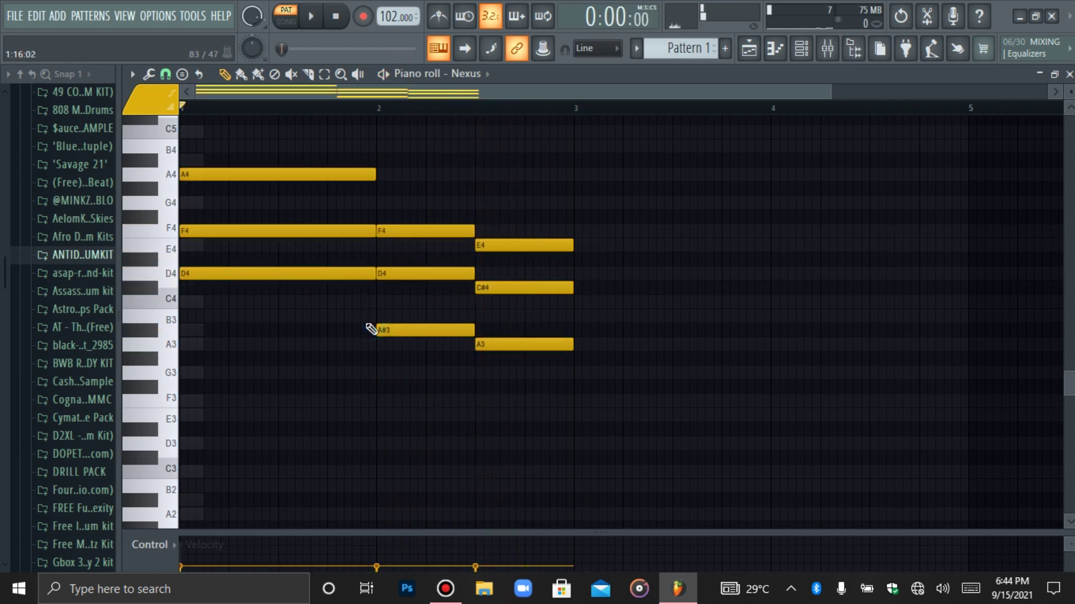
Copy the lowest note of each chord one octave down to D3, A#2 and A2, keeping the originals, and play the pattern
click(319, 275)
drag(386, 329, 458, 324)
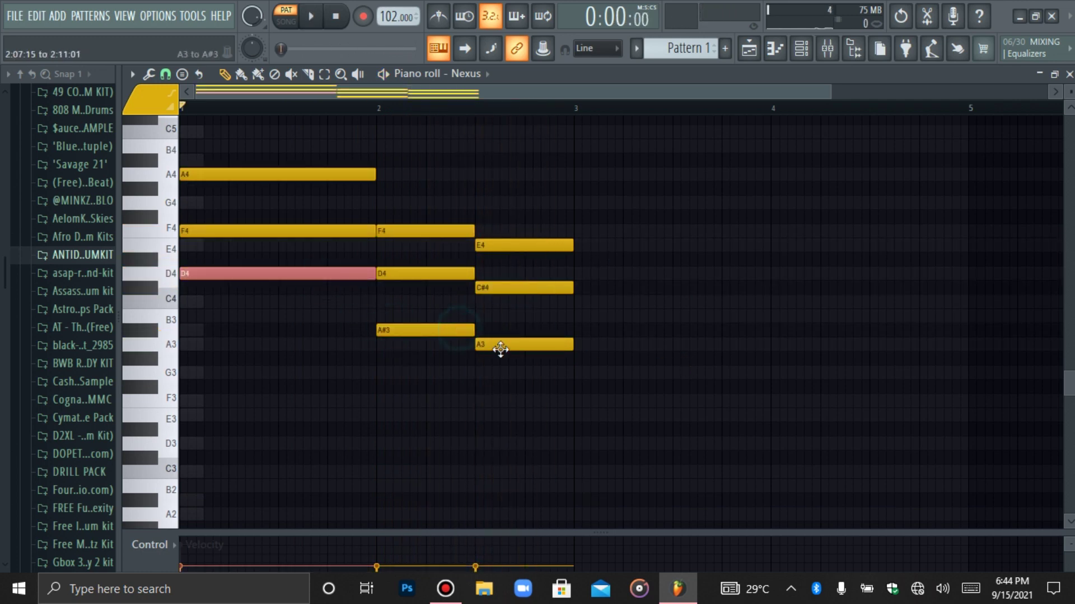
scroll(500, 349, up, 5)
drag(412, 92, 813, 98)
drag(1065, 91, 1065, 162)
drag(475, 90, 957, 173)
scroll(959, 180, up, 6)
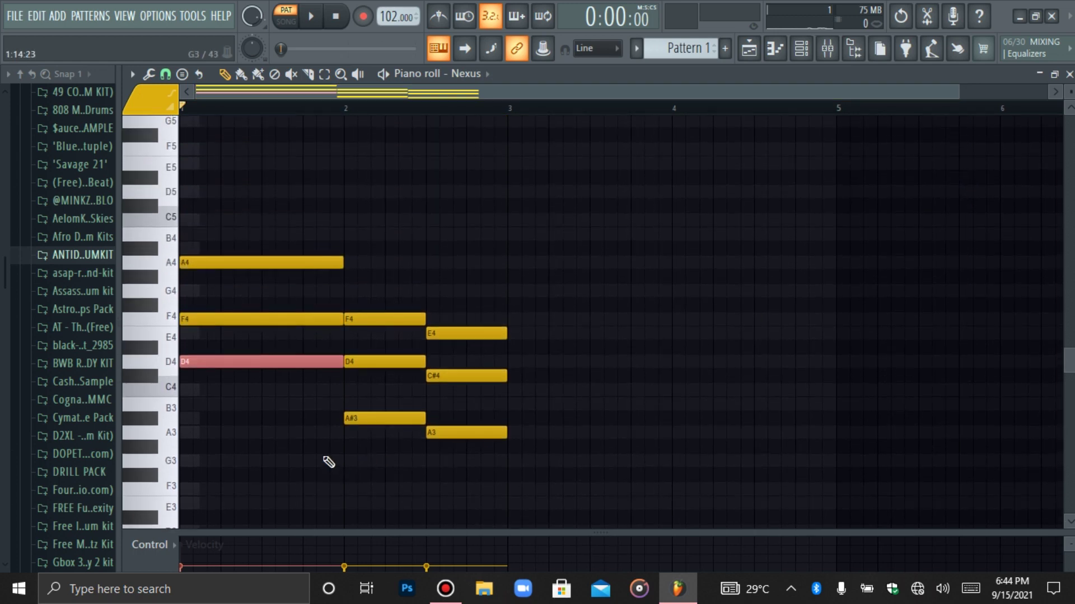
drag(350, 399, 462, 450)
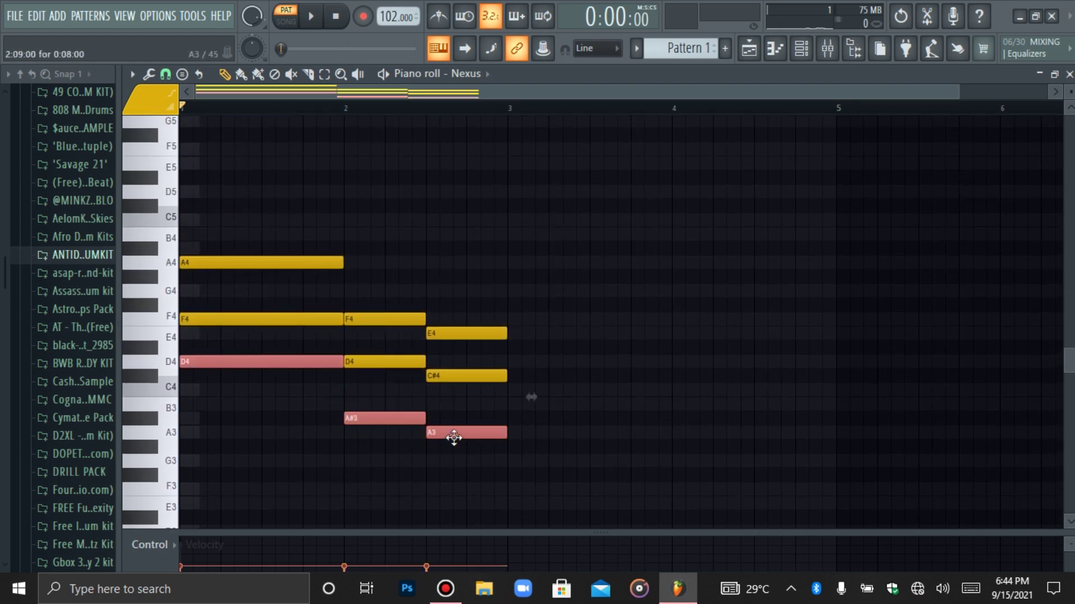
click(454, 438)
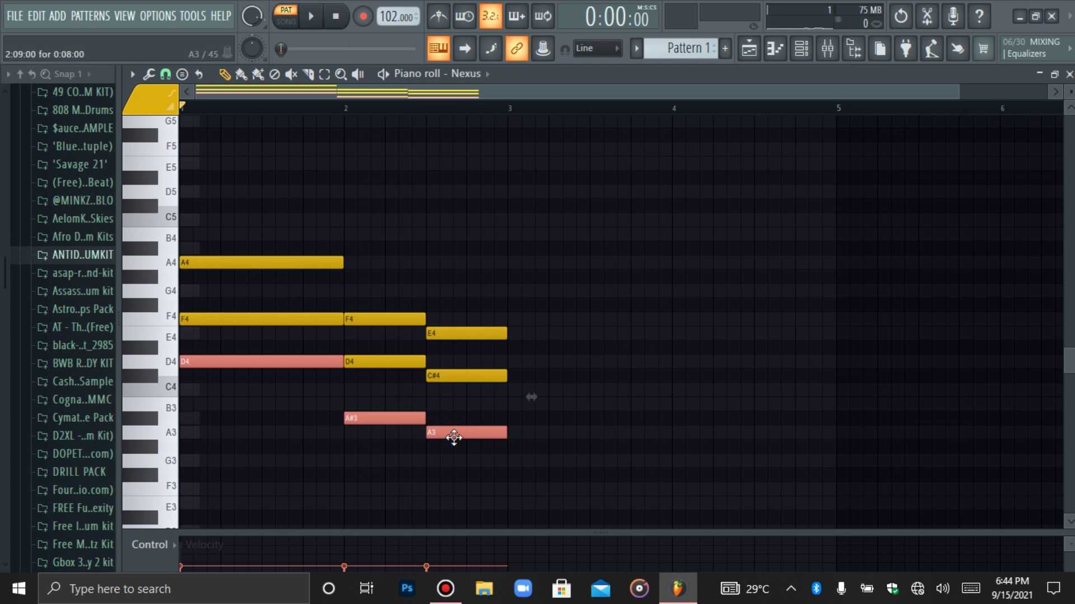
key(ctrl+Down)
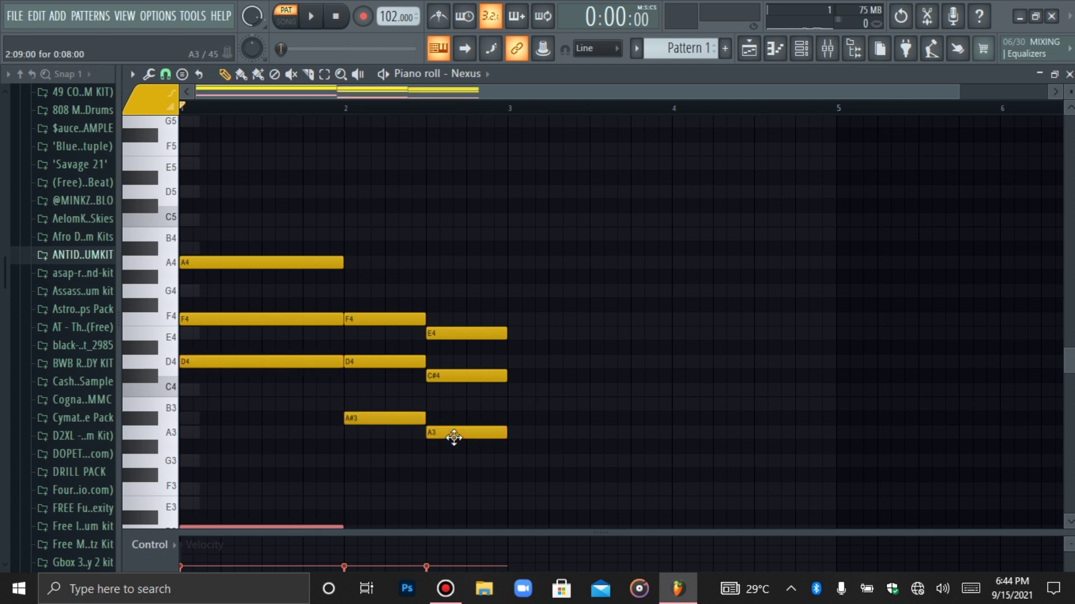
scroll(459, 444, down, 3)
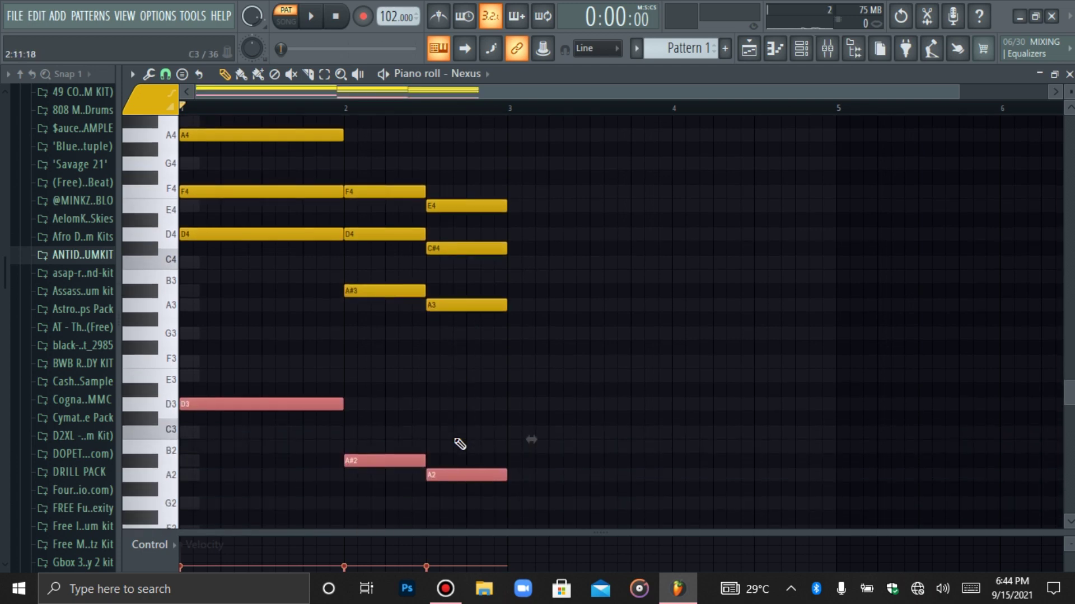
scroll(459, 444, up, 1)
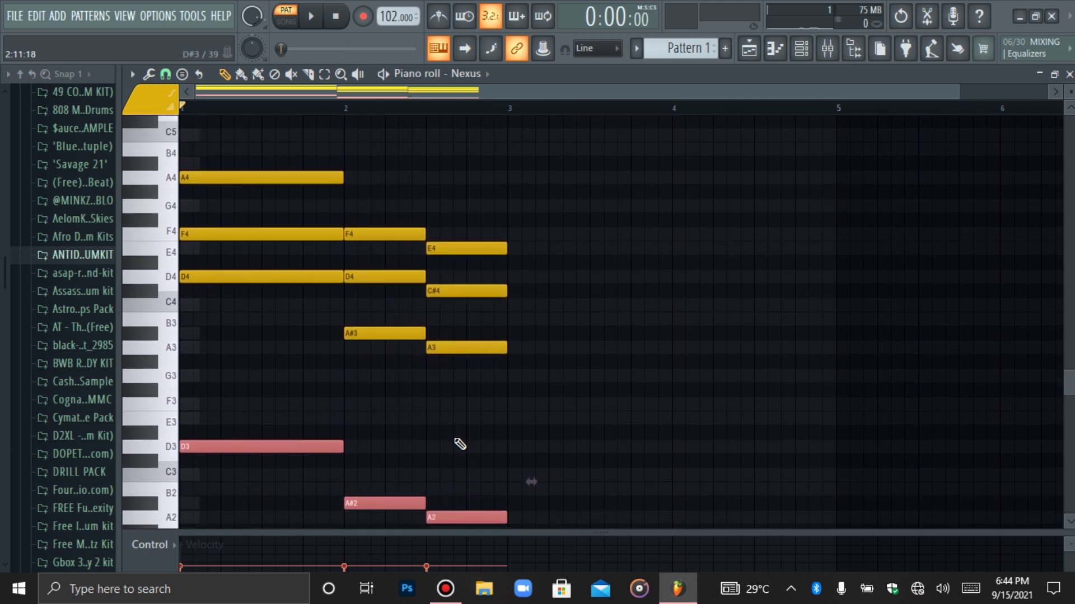
key(space)
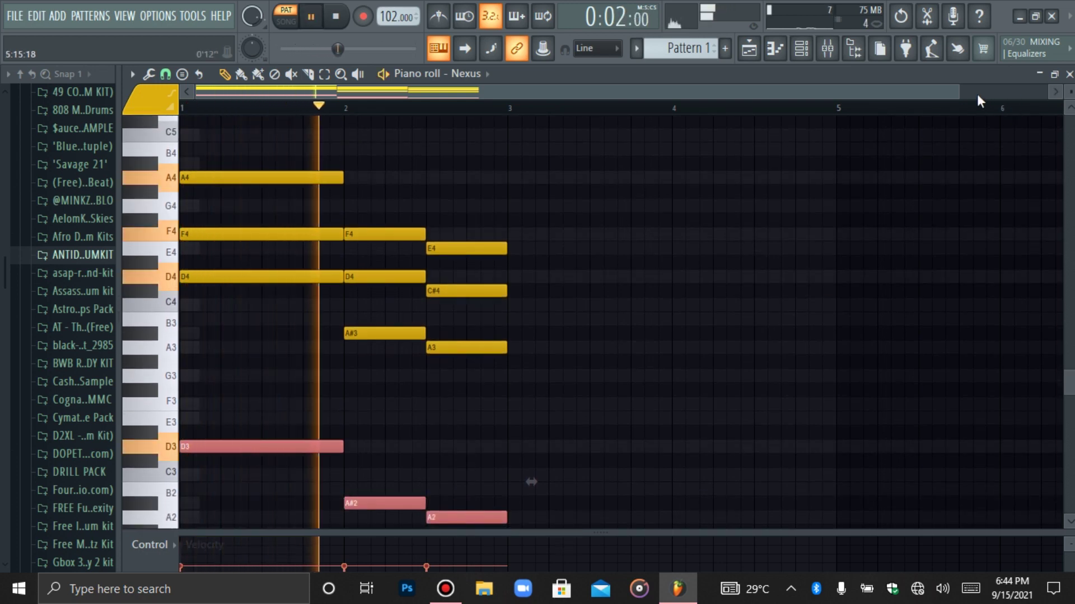
Try the second chord of bar 2, including its bass note, one octave higher while the pattern plays
drag(960, 96, 837, 96)
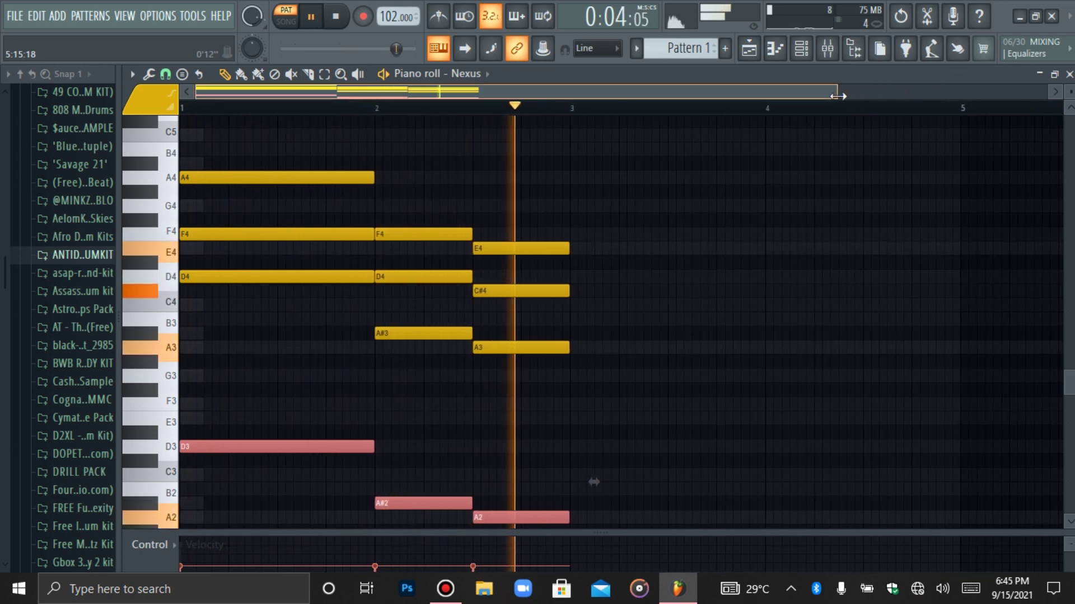
scroll(593, 482, down, 3)
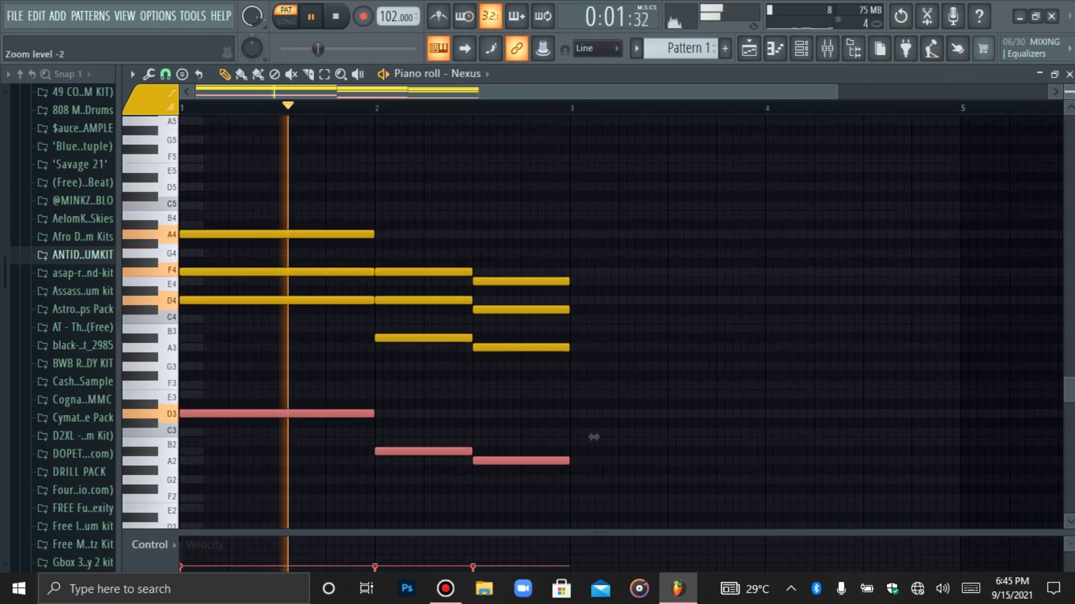
drag(627, 193, 521, 489)
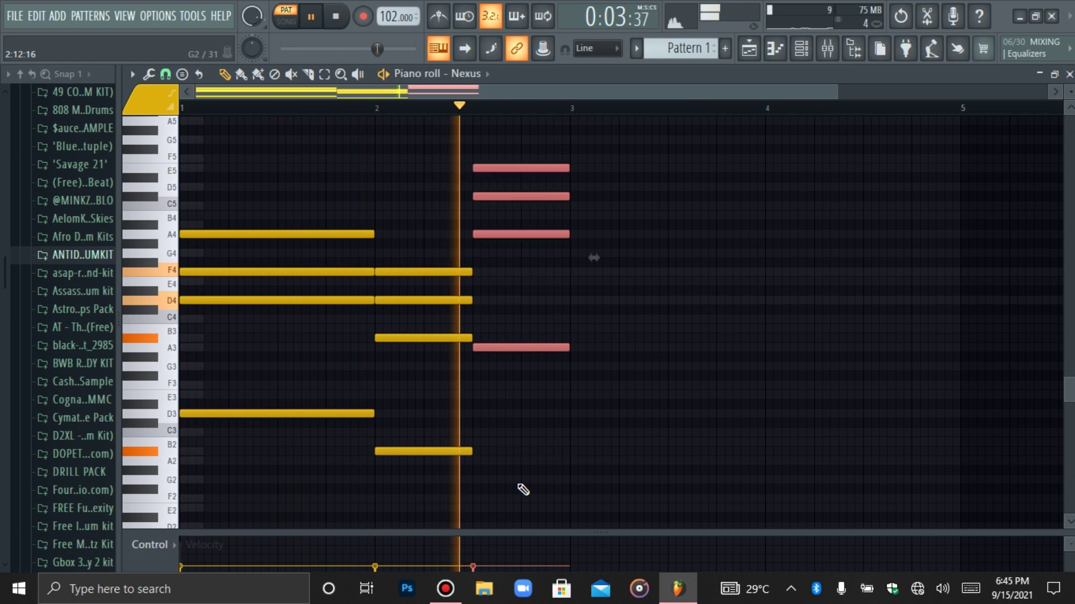
Transpose all notes up one semitone, putting the bar 1 bass on D#3, and play the pattern
key(ctrl+a)
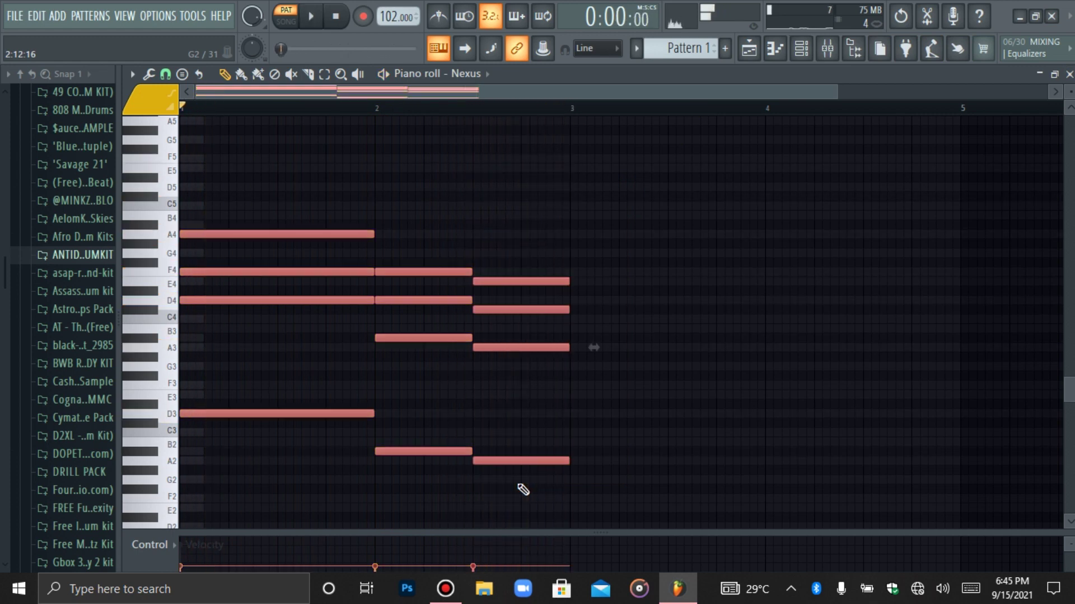
key(space)
key(shift+Up)
key(shift+Up)
key(shift+Up)
key(shift+Up)
key(shift+Up)
key(shift+Down)
key(shift+Down)
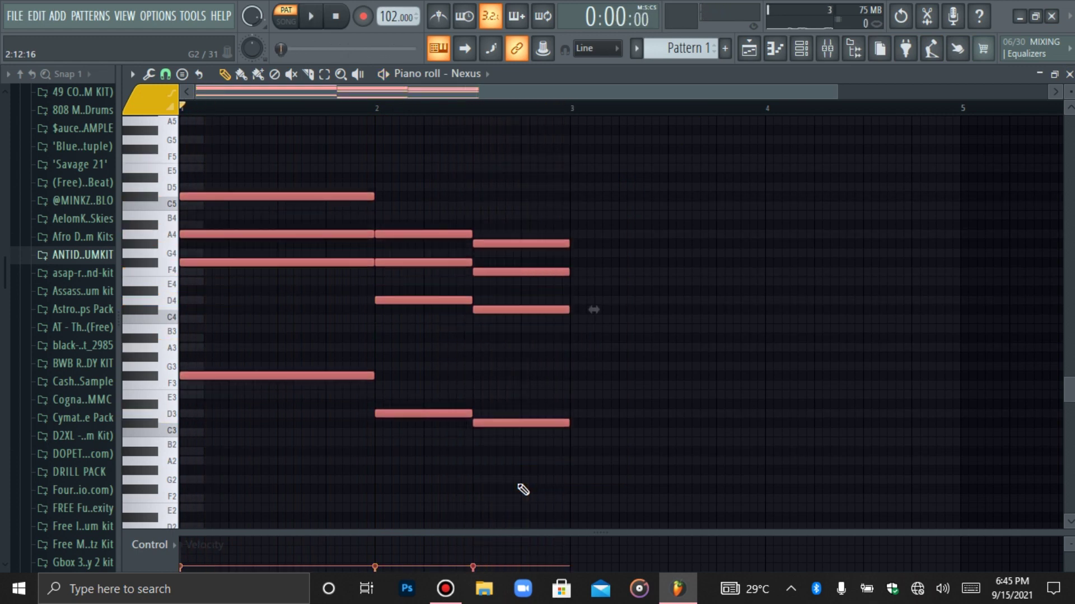
key(shift+Down)
key(shift+Down)
key(space)
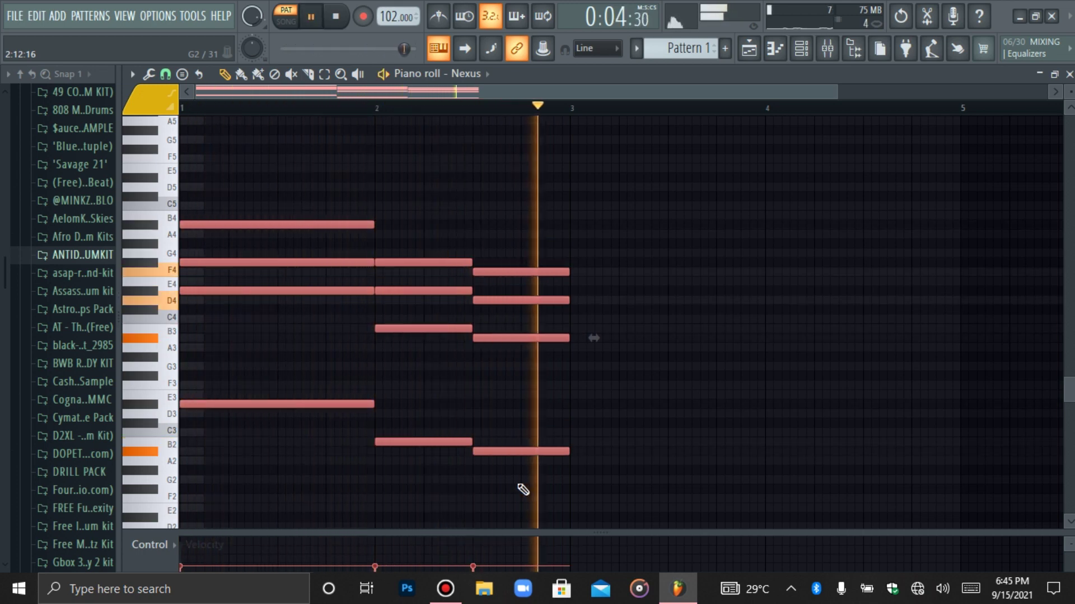
Transpose all notes up six more semitones, putting the bass notes on A3, F3 and E3
key(shift+Up)
key(shift+Up)
key(shift+Up)
key(shift+Up)
key(shift+Up)
key(shift+Up)
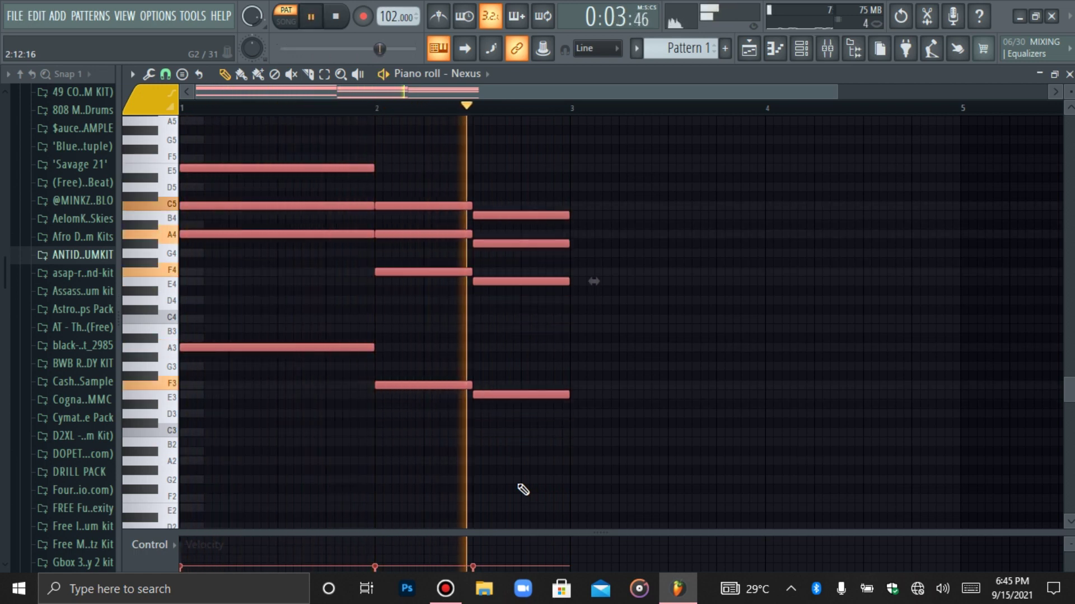
Copy the three bass notes one octave down to A2, F2 and E2, keeping the originals
drag(289, 314, 526, 442)
key(ctrl+c)
key(ctrl+v)
key(ctrl+Down)
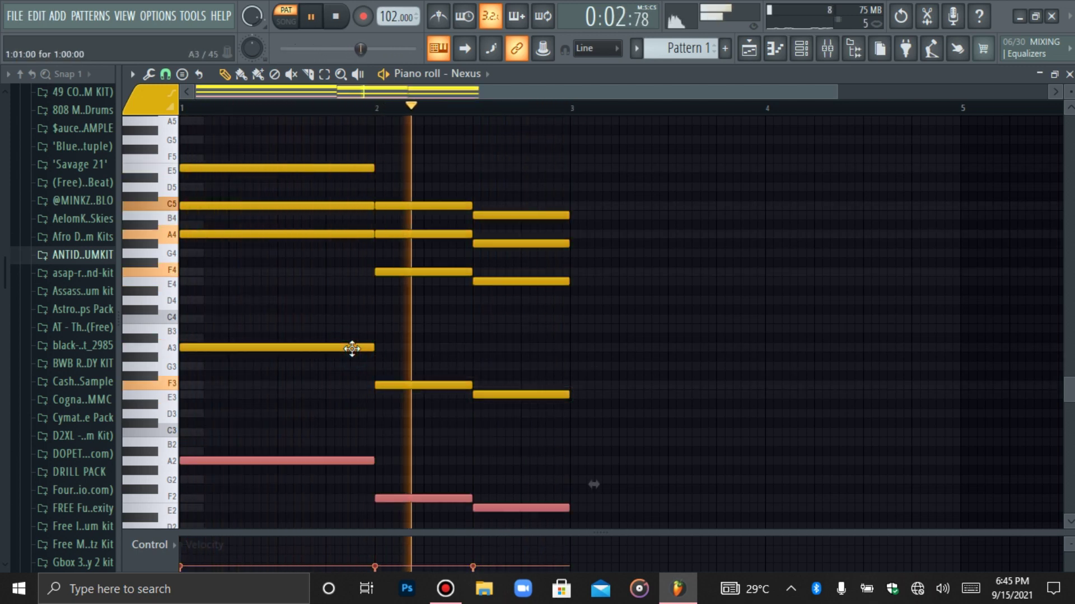
Try the last copied bass note in bar 2 at higher pitches up to B2, playing the pattern to compare
click(524, 507)
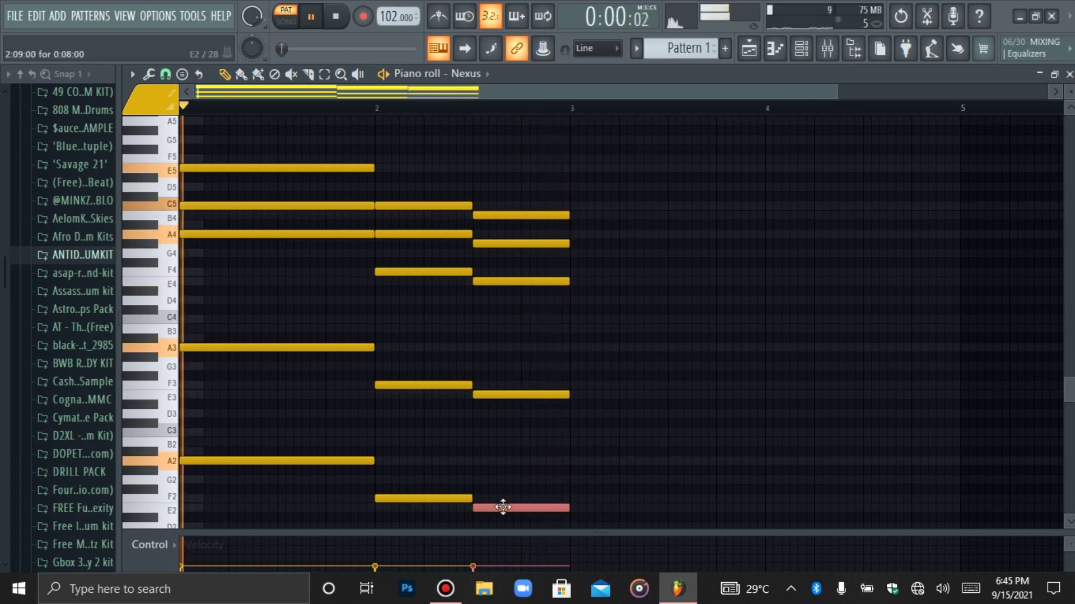
key(space)
key(shift+Up)
key(shift+Up)
key(shift+Up)
key(shift+Up)
key(shift+Up)
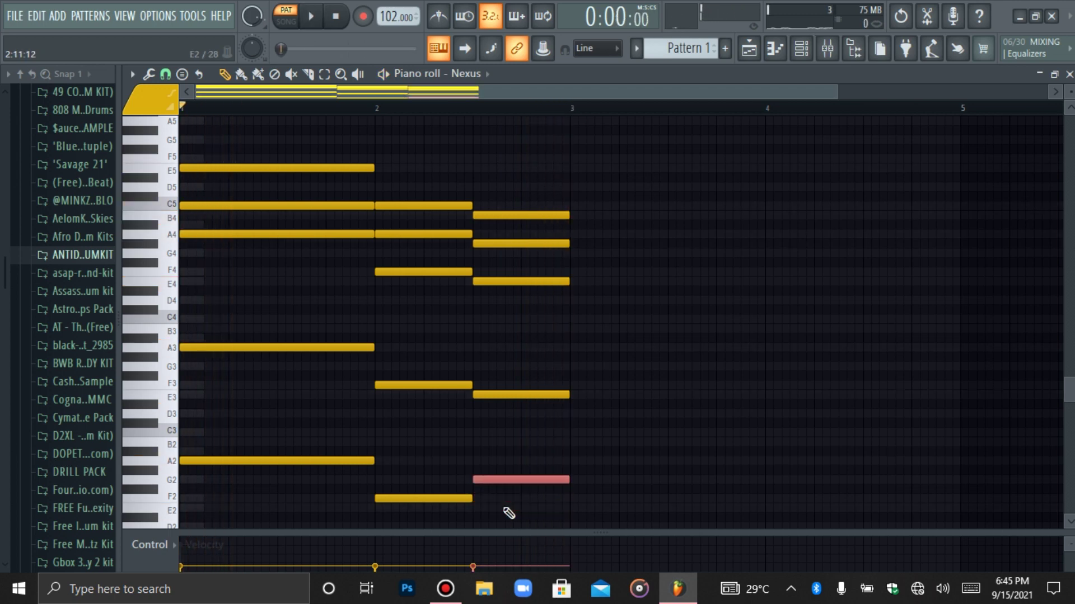
key(space)
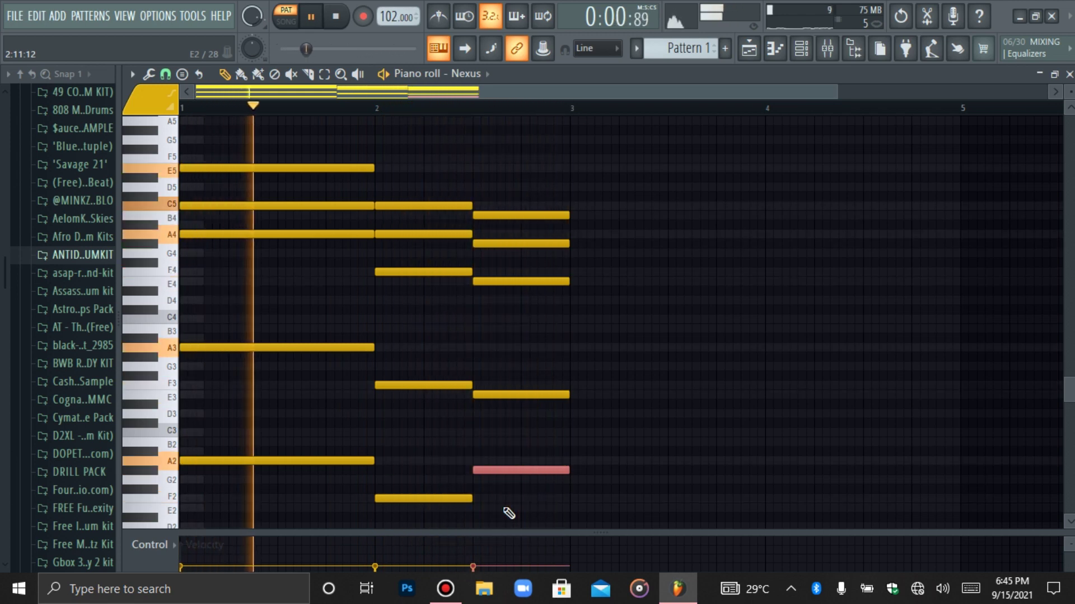
key(shift+Up)
key(shift+Up)
key(shift+Up)
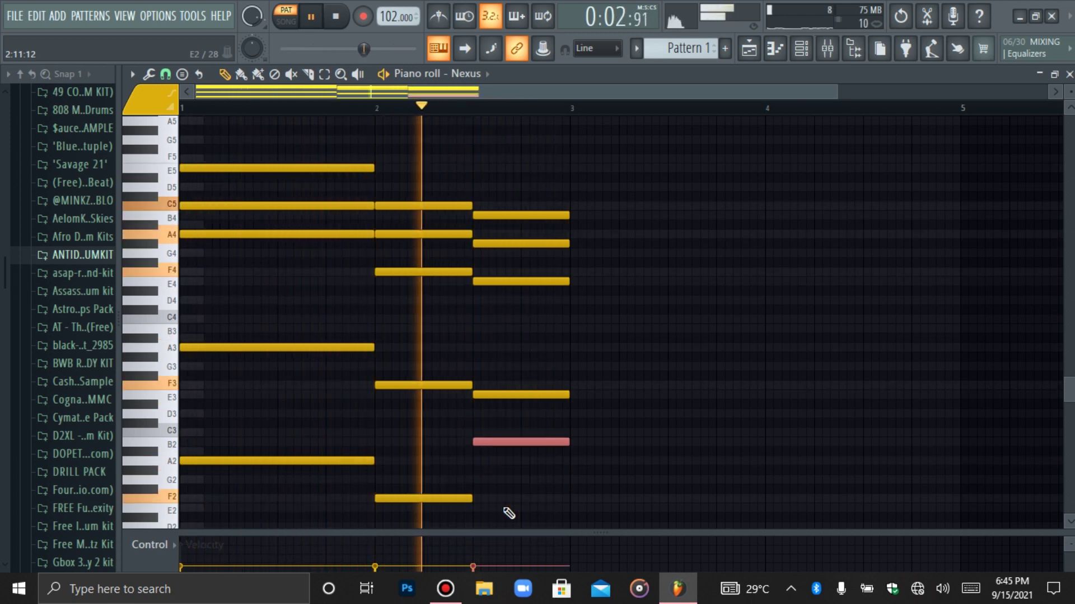
Delete the three copied low bass notes in bars 1 and 2, and stop playback
key(Delete)
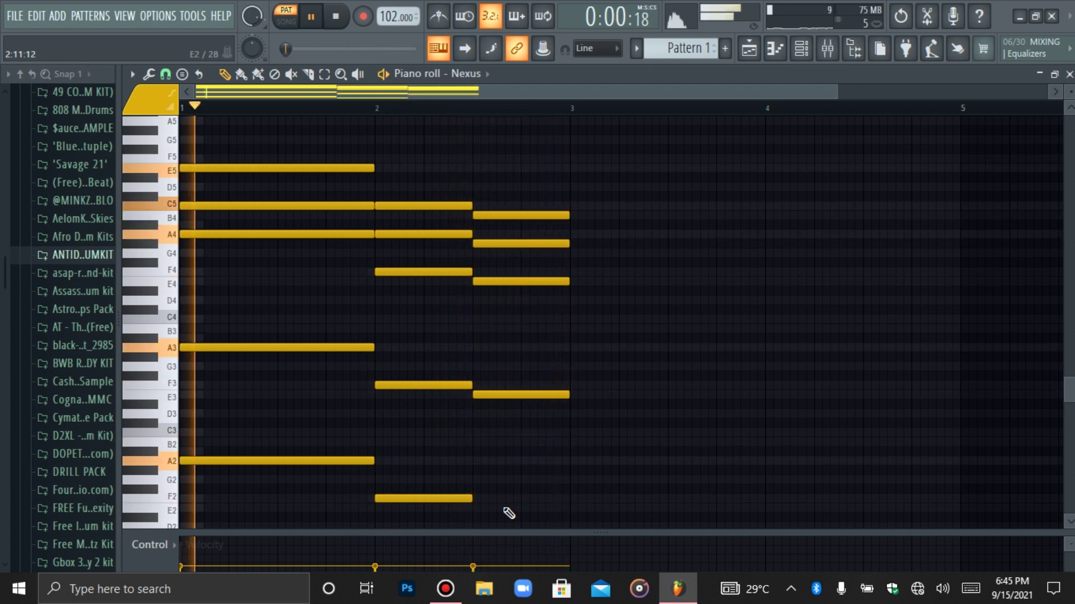
right_click(391, 498)
key(space)
right_click(352, 460)
Raise the top two notes of each chord by one octave and play the pattern
scroll(353, 460, up, 3)
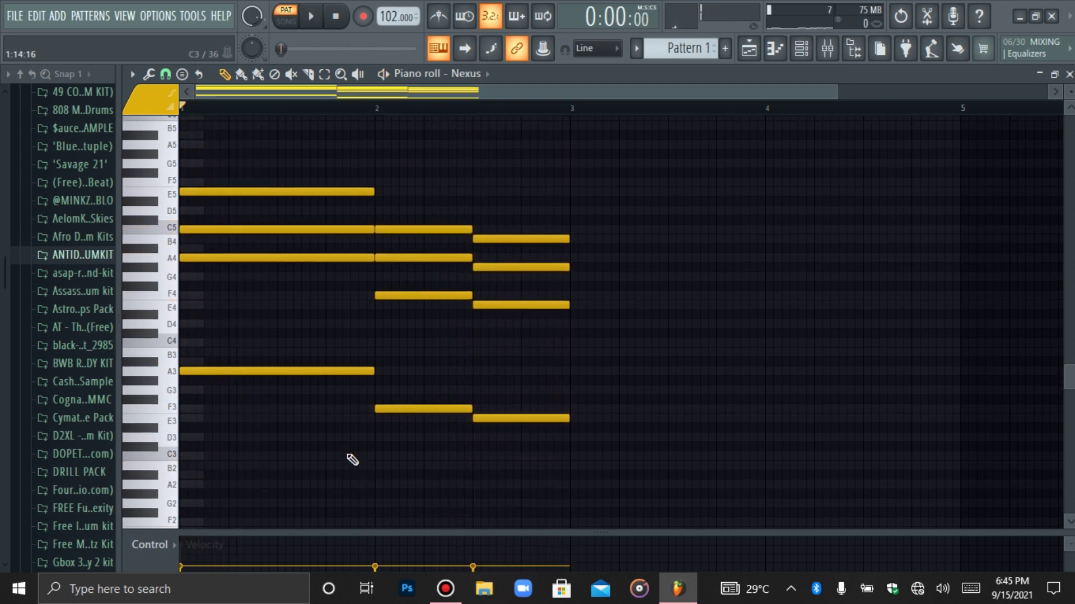
drag(339, 161, 348, 272)
drag(460, 174, 438, 287)
drag(511, 250, 514, 312)
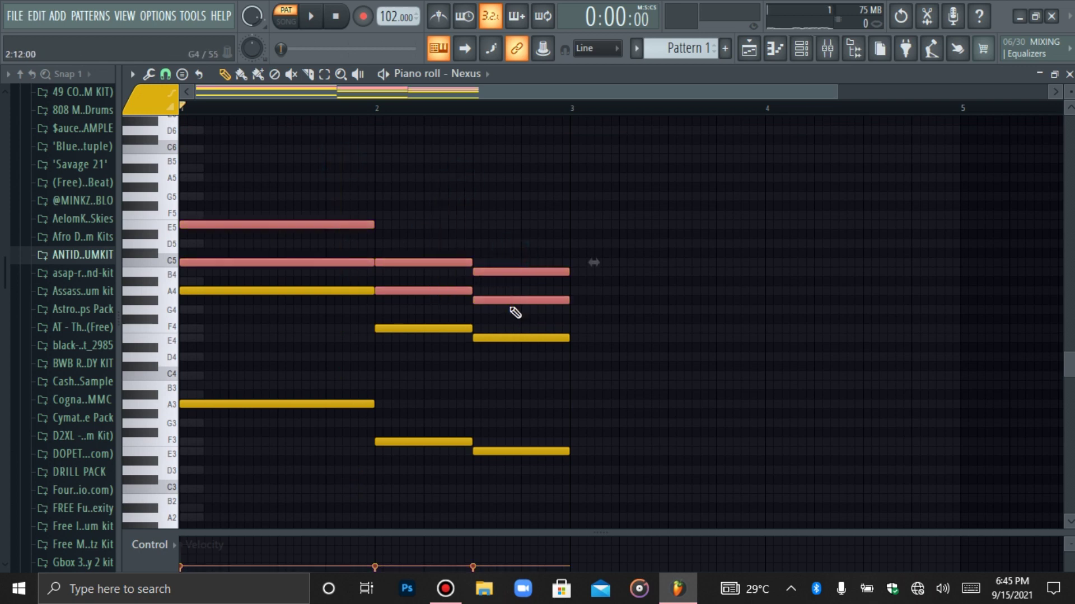
key(ctrl+Up)
scroll(515, 313, up, 1)
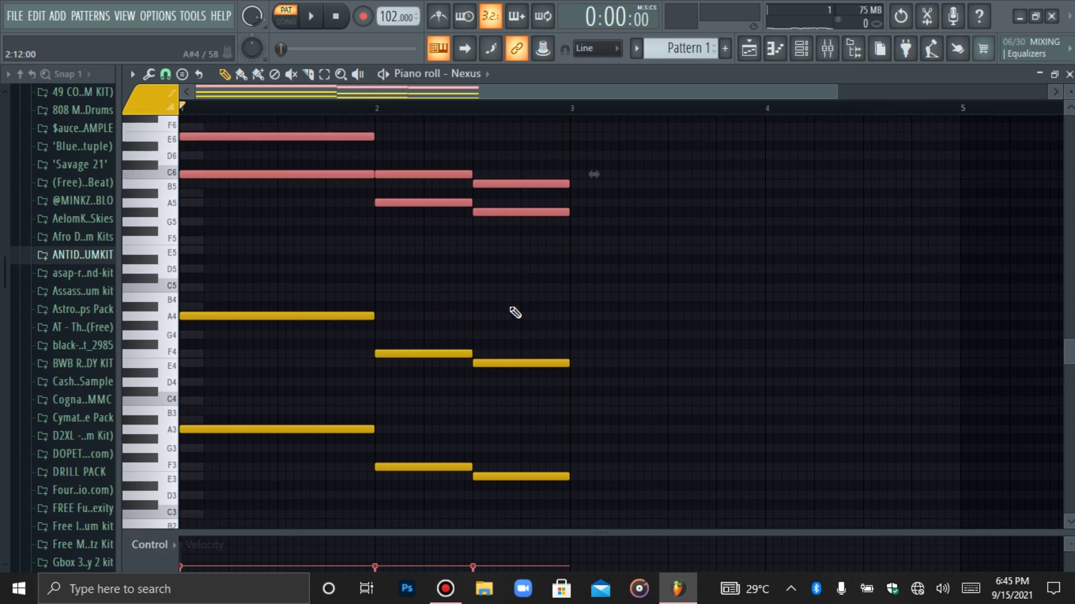
key(space)
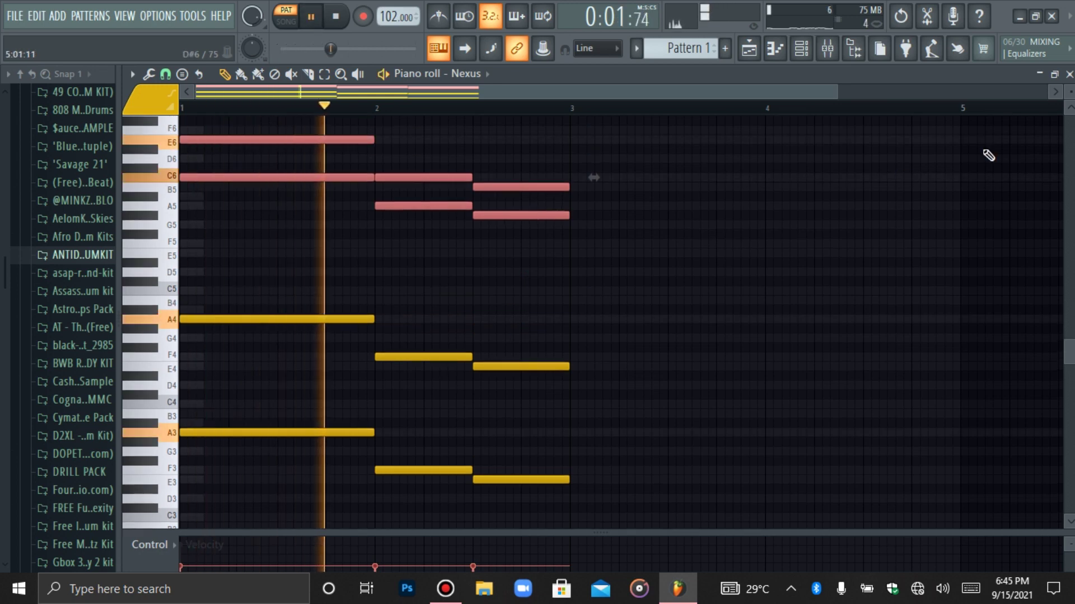
scroll(593, 178, down, 1)
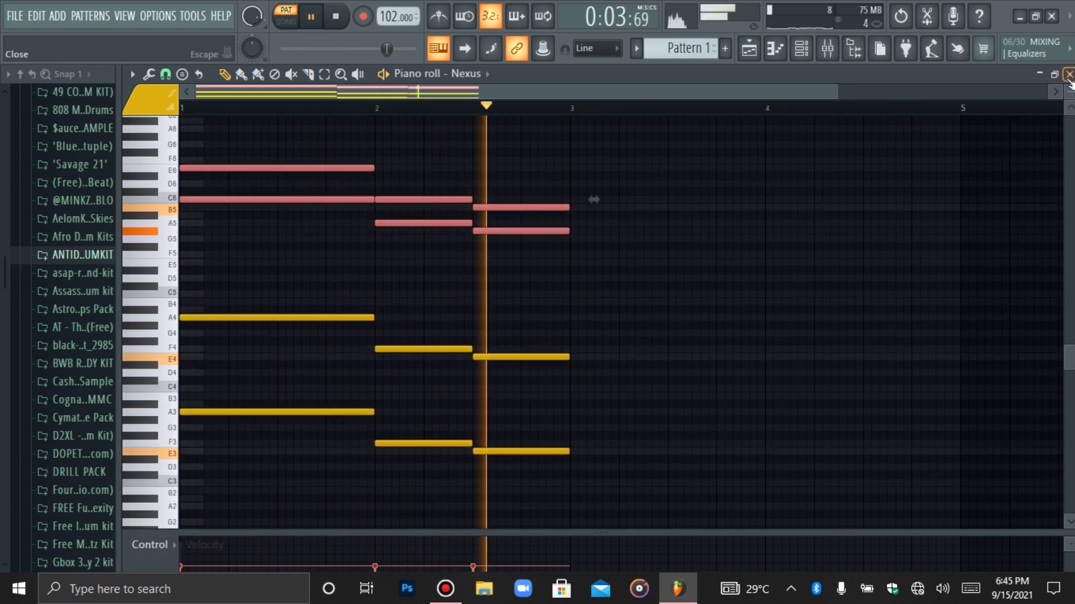
scroll(593, 199, down, 1)
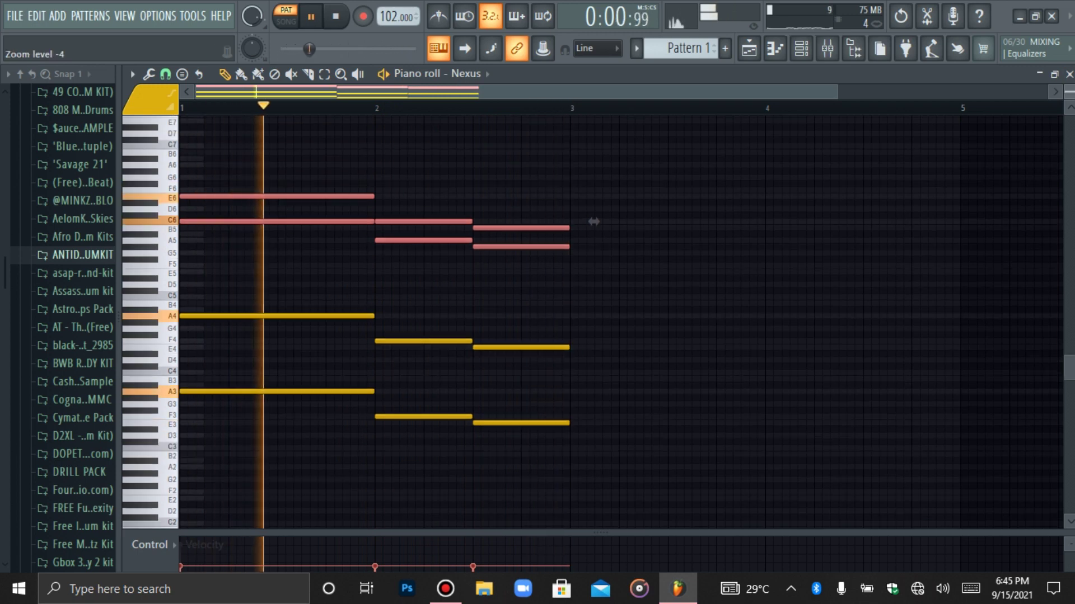
Lower the G#5 note of the last chord one octave to G#4, playing the pattern to check it
click(594, 177)
click(545, 228)
click(547, 246)
key(ctrl+Down)
key(space)
key(space)
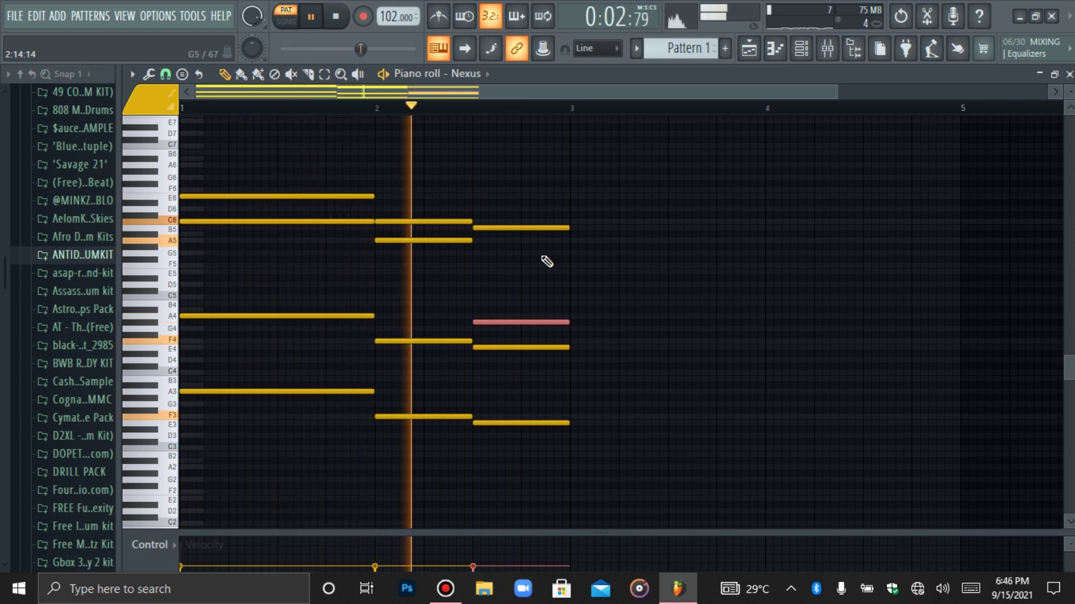
key(space)
key(space)
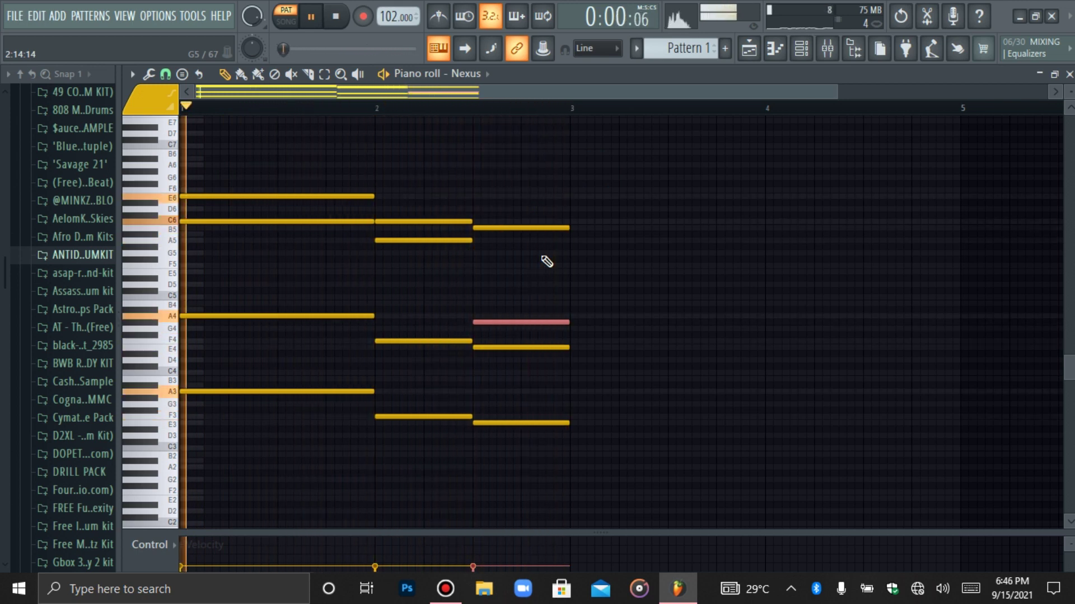
key(space)
key(ctrl+Up)
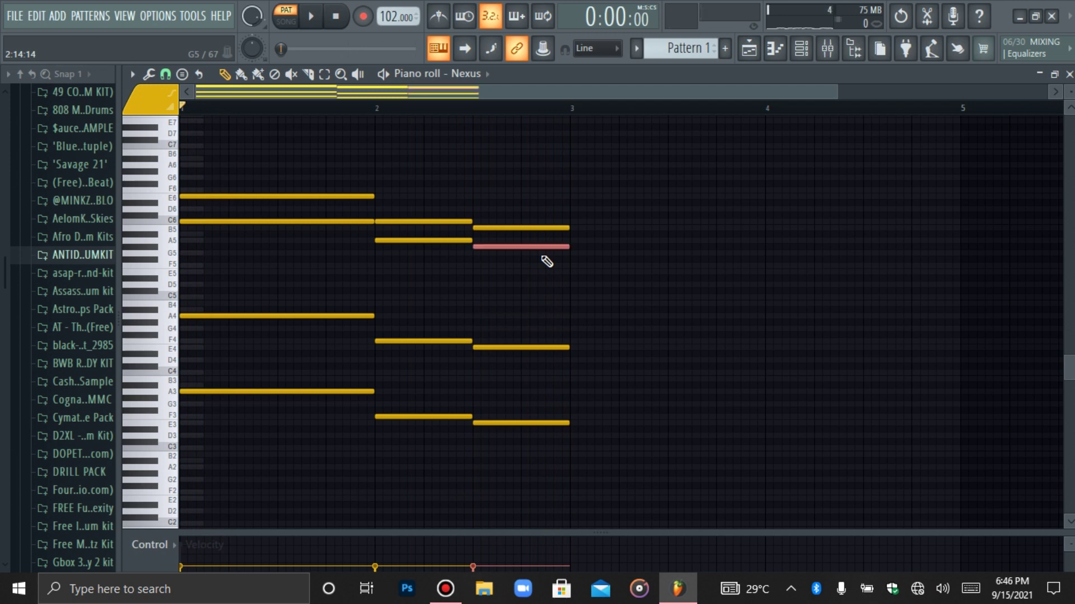
key(ctrl+Down)
Lower the C6 note of the first chord in bar 2 one octave to C5 and play the pattern
click(456, 222)
key(ctrl+Down)
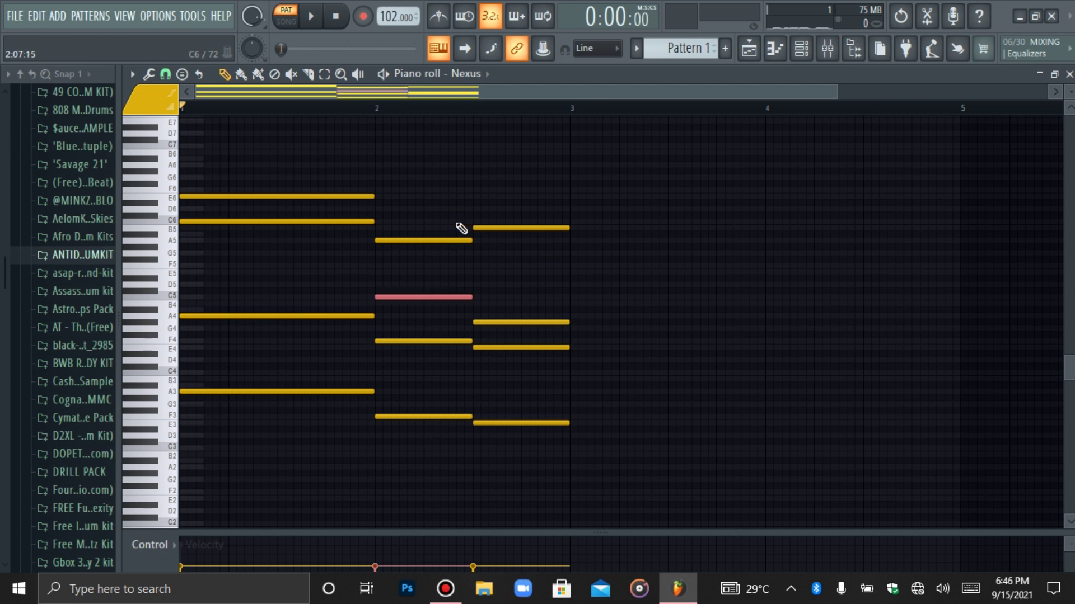
key(space)
key(space)
Try the G#4 and C5 notes of bar 2 an octave higher, return each to its lower octave, and play the pattern
click(547, 347)
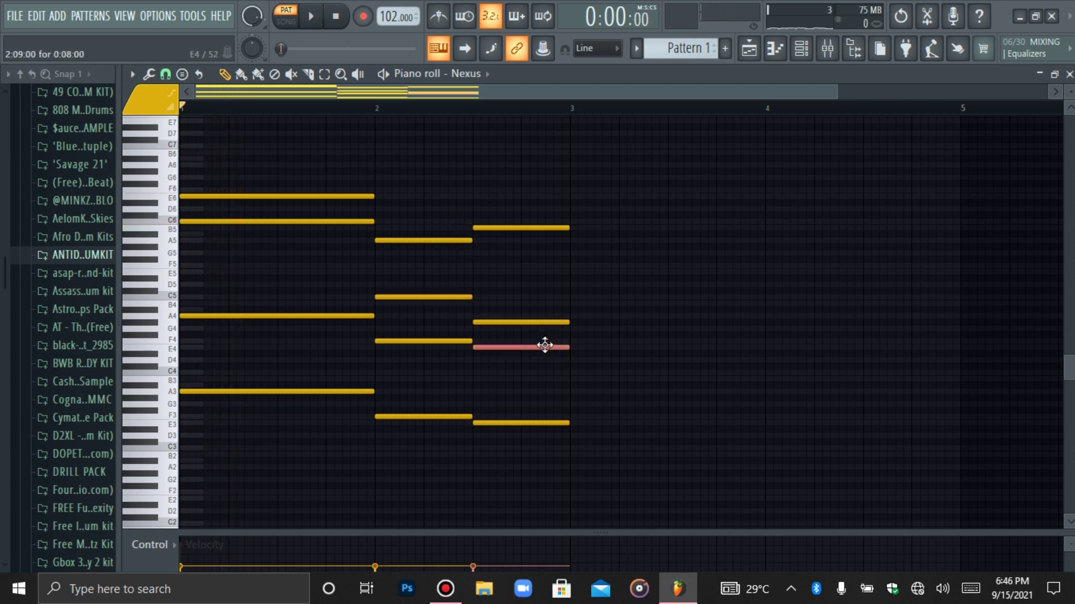
click(539, 322)
key(ctrl+Up)
key(ctrl+Down)
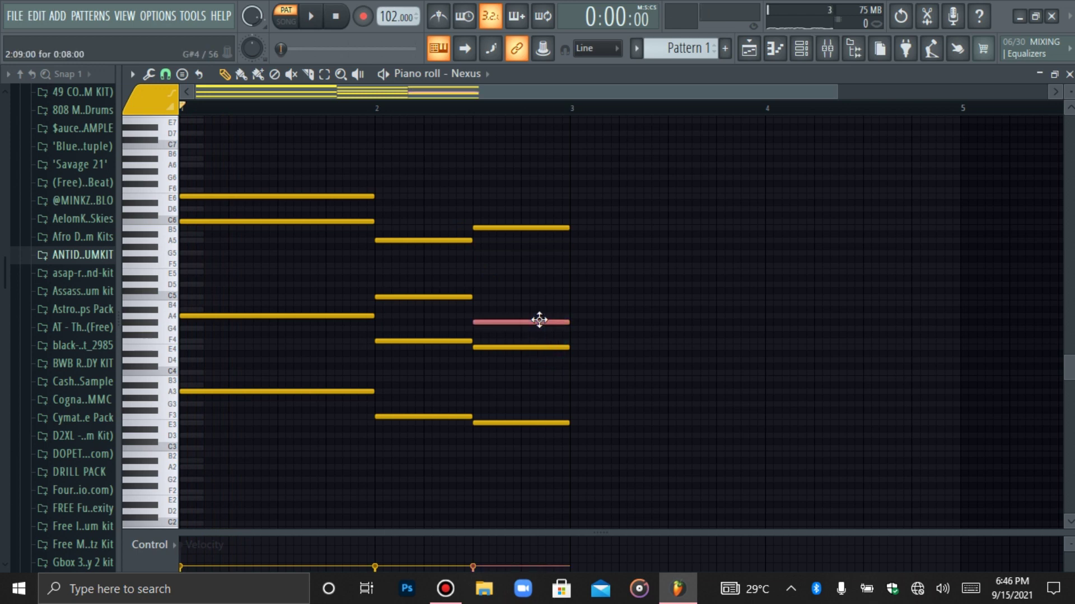
click(468, 296)
key(ctrl+Up)
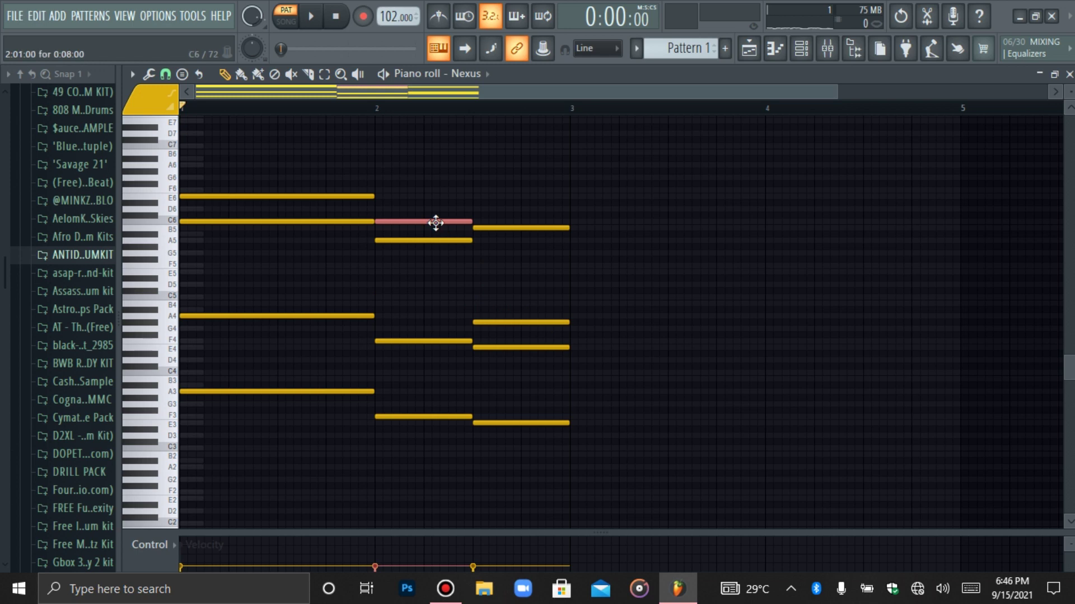
key(ctrl+Down)
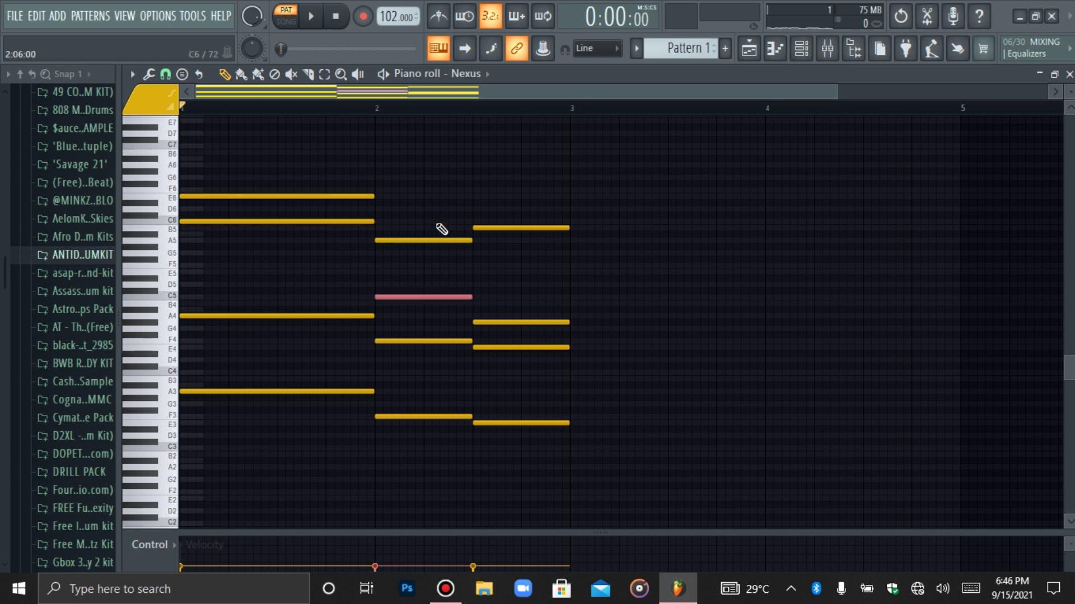
key(space)
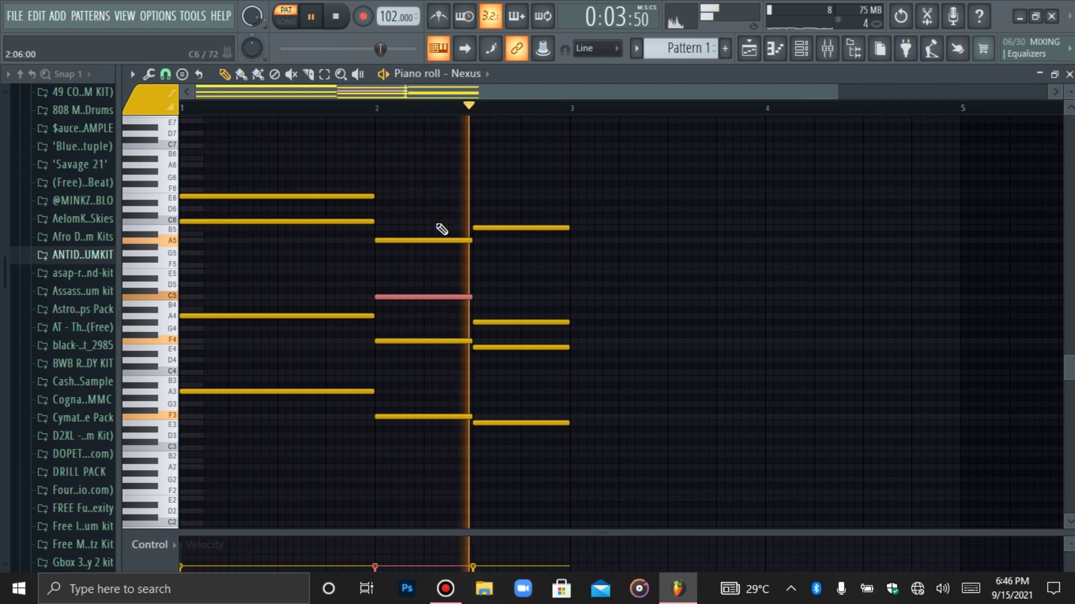
Transpose all notes down four semitones, putting the bar 1 bass on F3, and play the pattern
key(ctrl+a)
key(space)
key(Down)
key(Down)
key(Down)
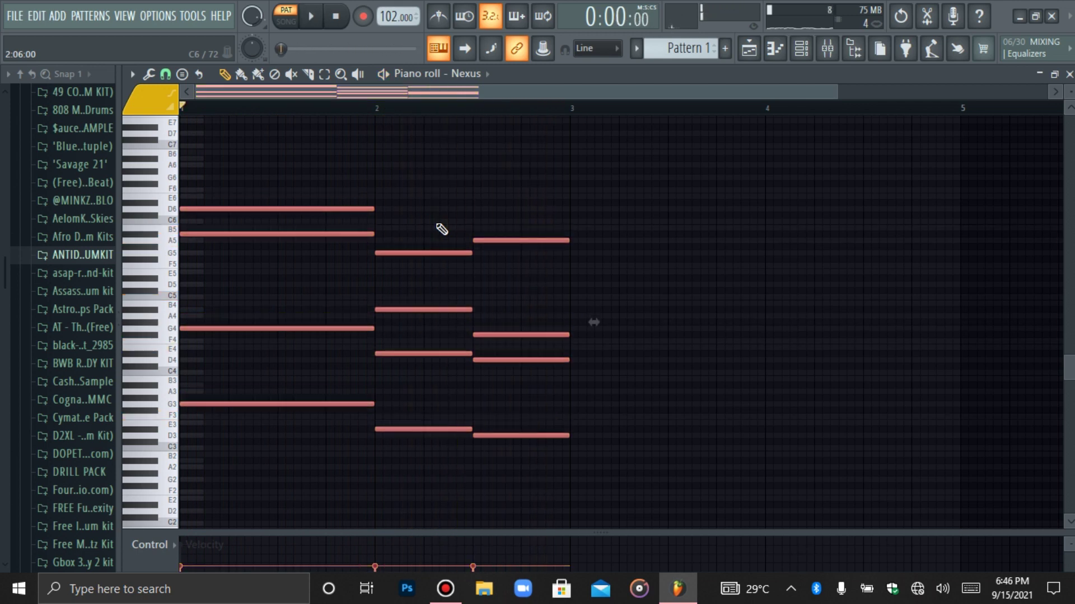
key(Down)
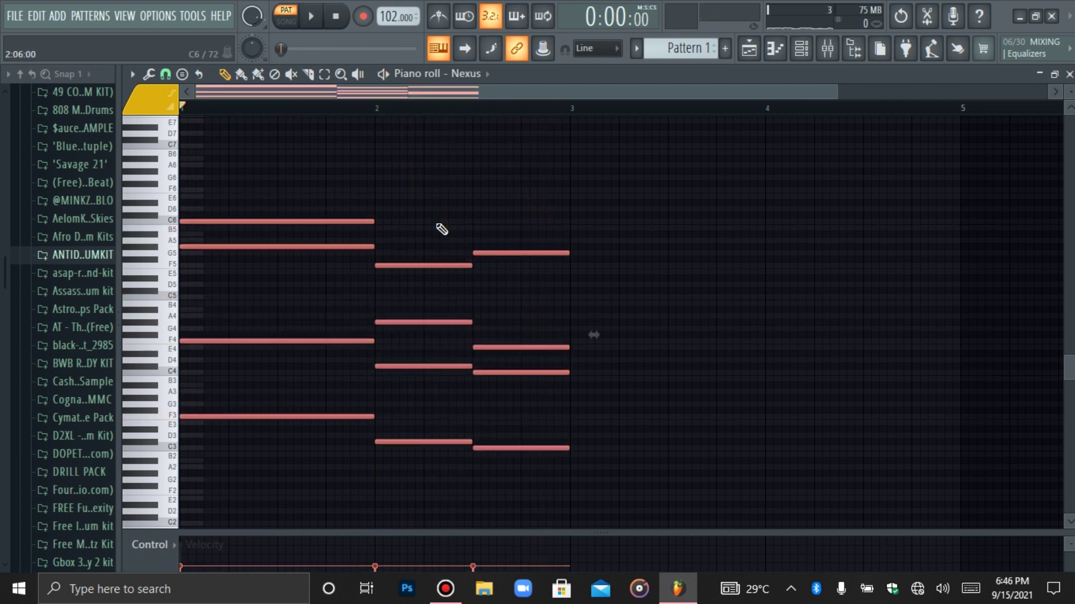
key(space)
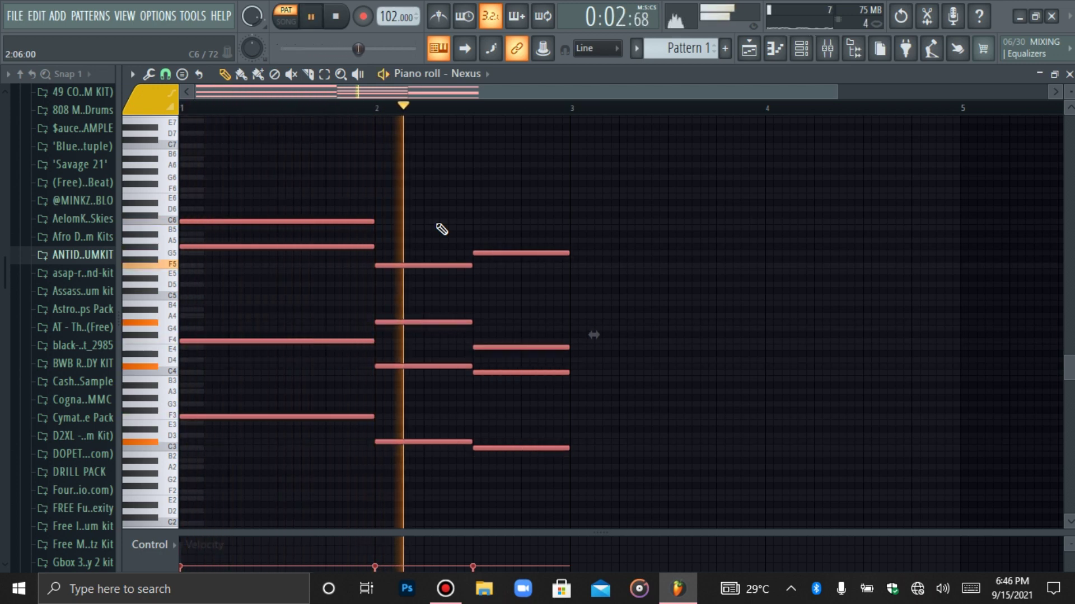
Strum all chords from their start with the end preserved, auditioning the pattern before accepting the strumizer settings
key(space)
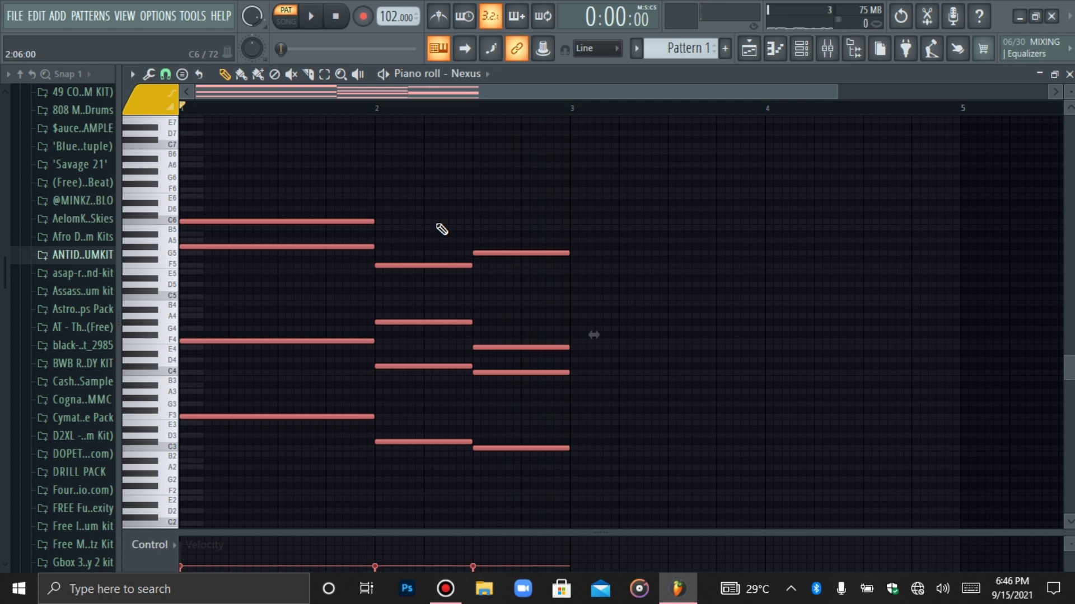
key(alt+s)
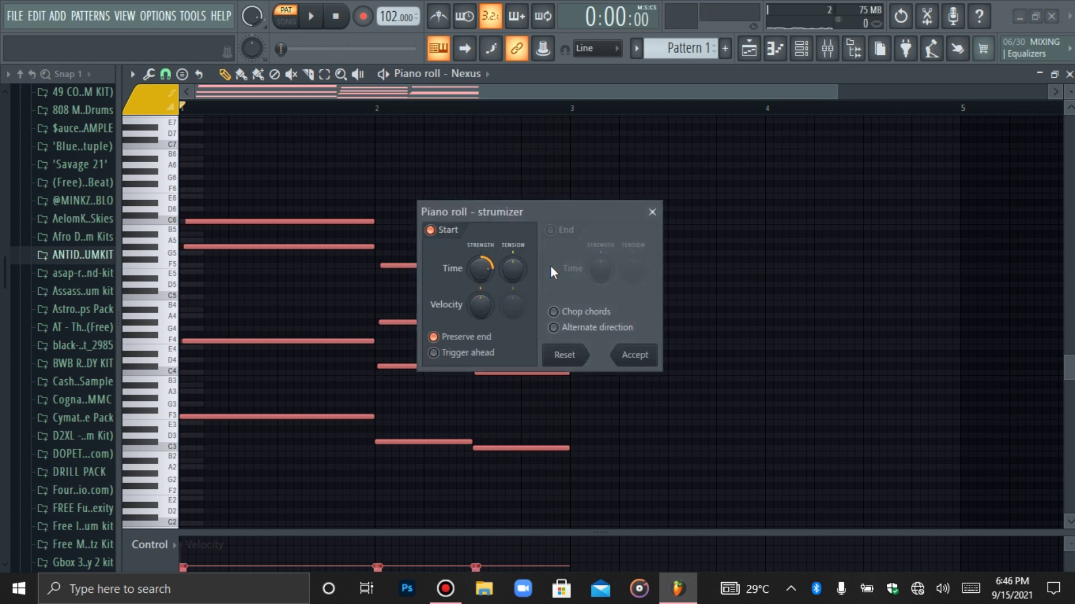
key(space)
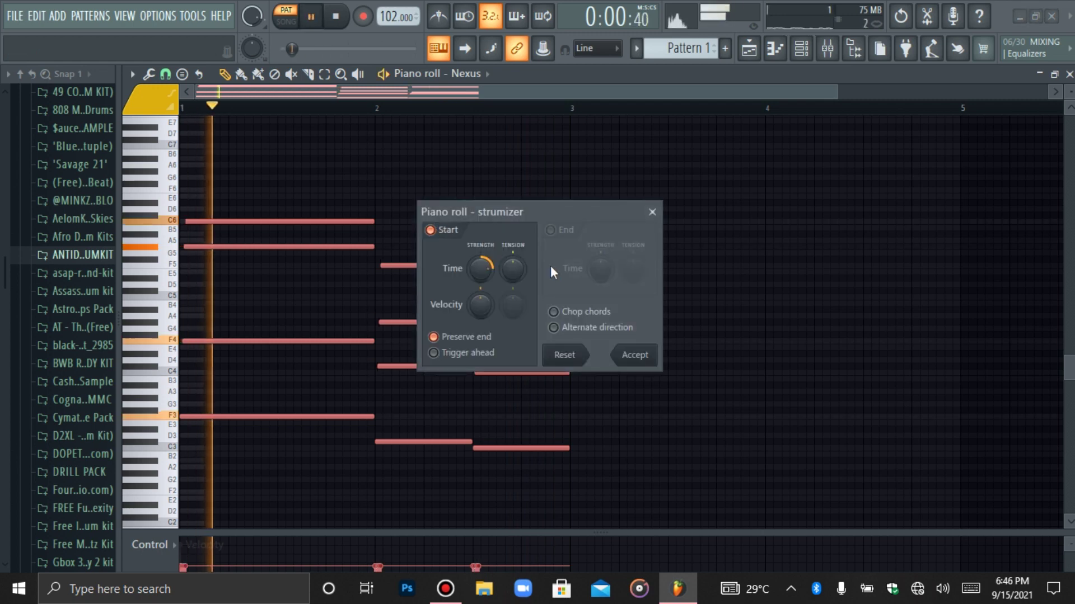
click(633, 356)
key(space)
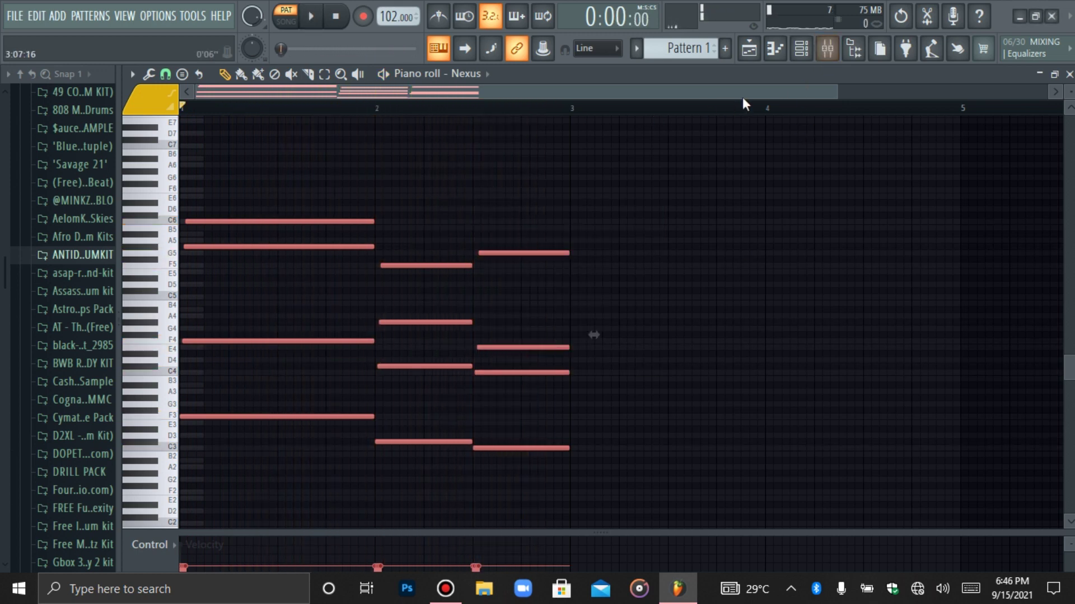
Load Fruity Parametric EQ 2 into the first effect slot of mixer track Insert 1
click(828, 51)
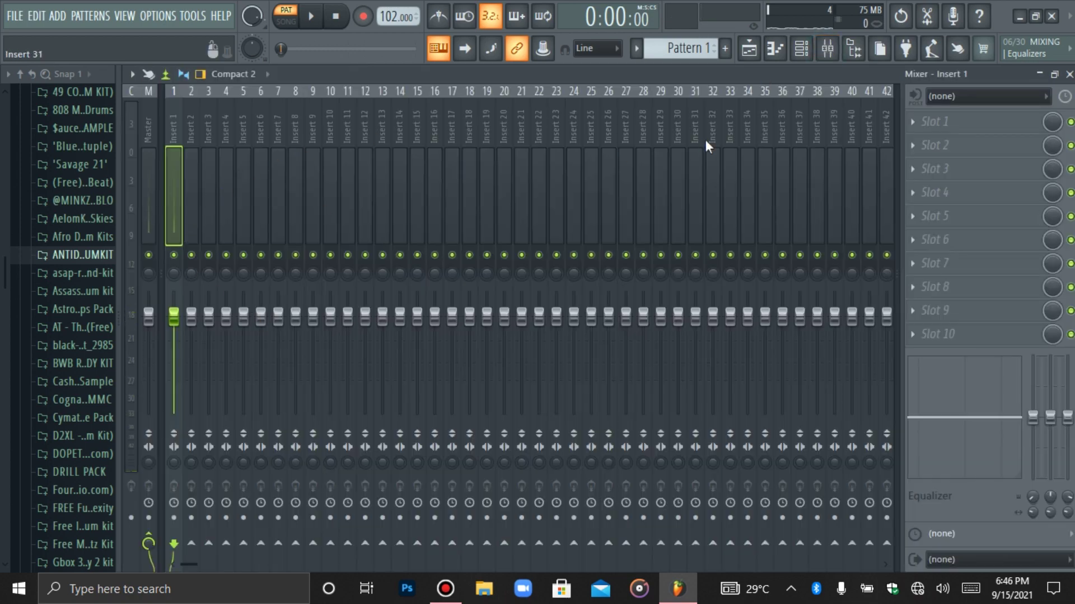
click(928, 127)
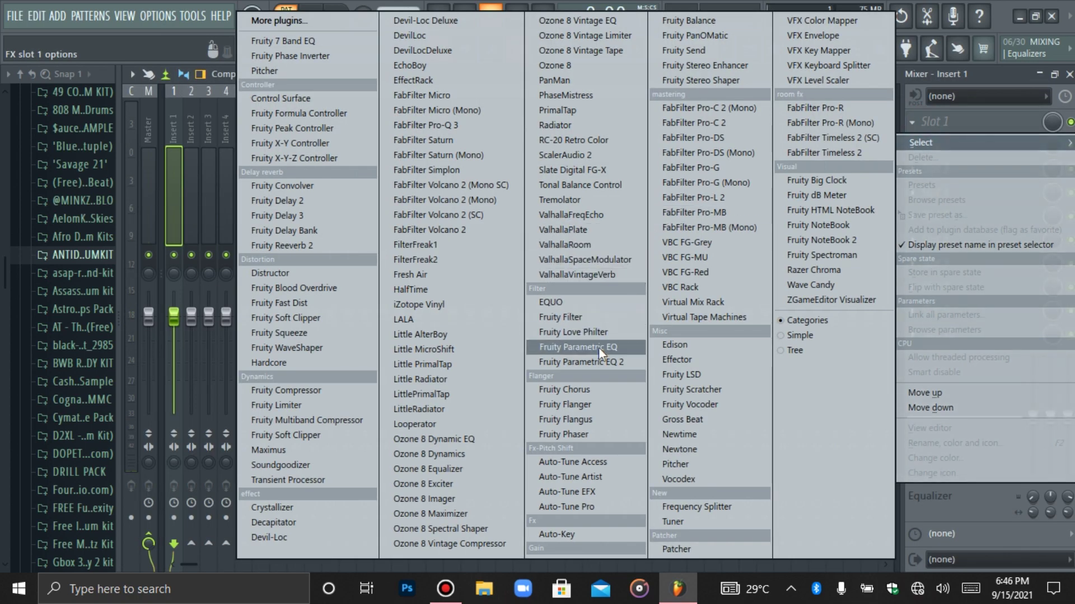
click(598, 362)
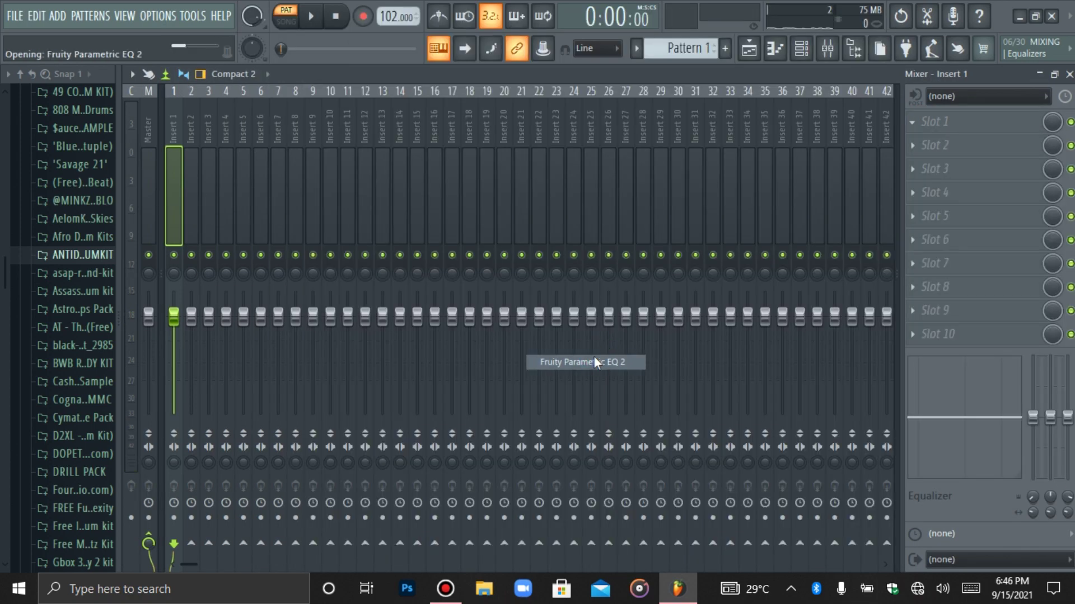
Change EQ band 1 to a high pass, raise its cutoff to about 168 Hz while the pattern plays, and close the EQ
drag(286, 356, 303, 426)
right_click(303, 426)
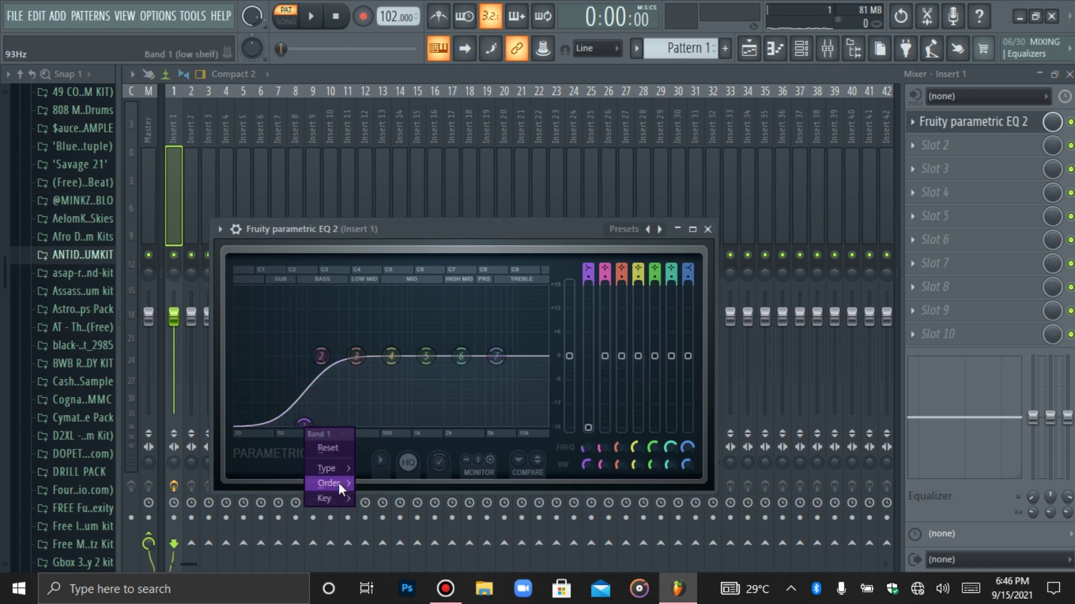
mouse_move(336, 467)
click(386, 491)
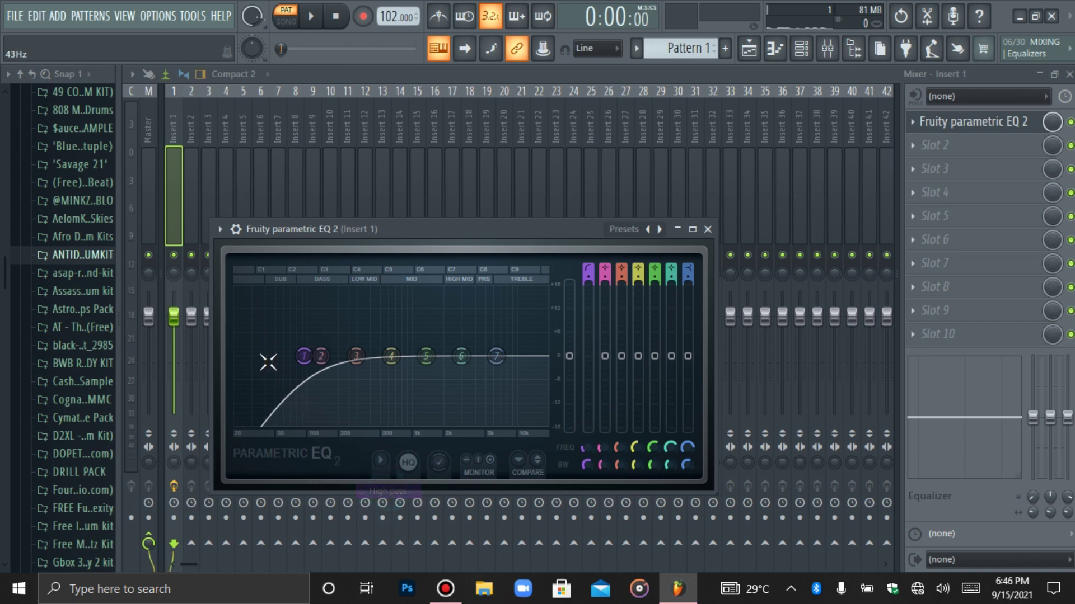
drag(268, 363, 336, 361)
key(space)
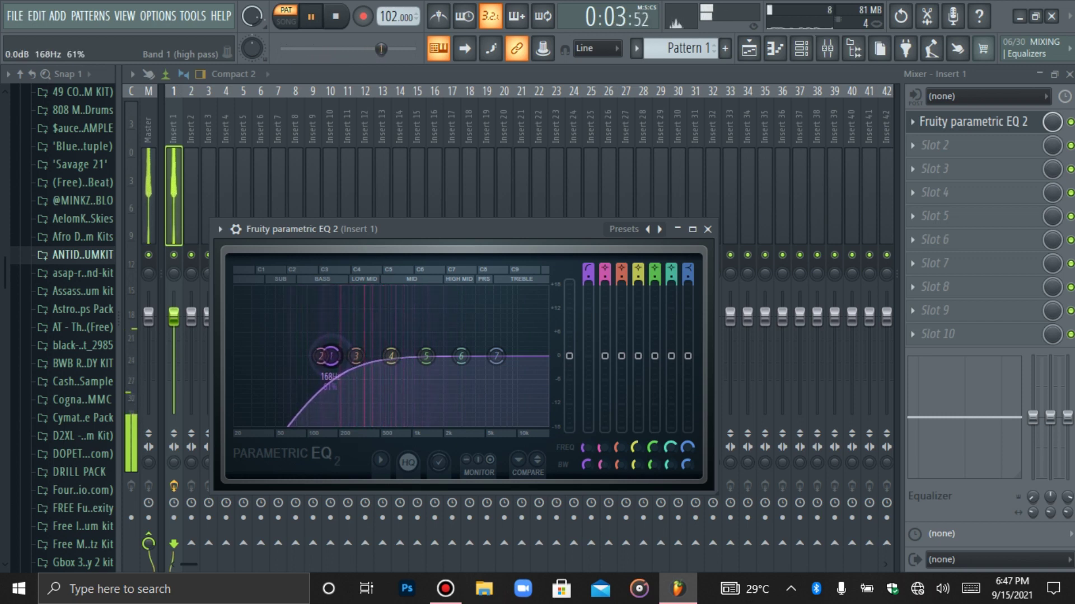
drag(339, 361, 335, 363)
click(959, 124)
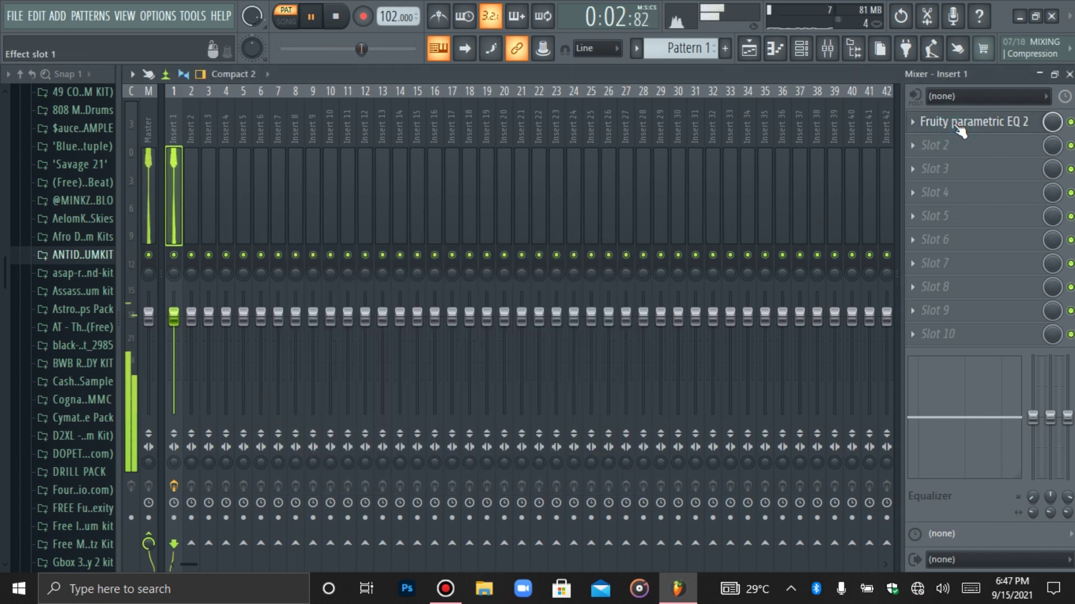
Load RC-20 Retro Color into the second effect slot of Insert 1 and move its window up into full view
click(936, 145)
click(573, 140)
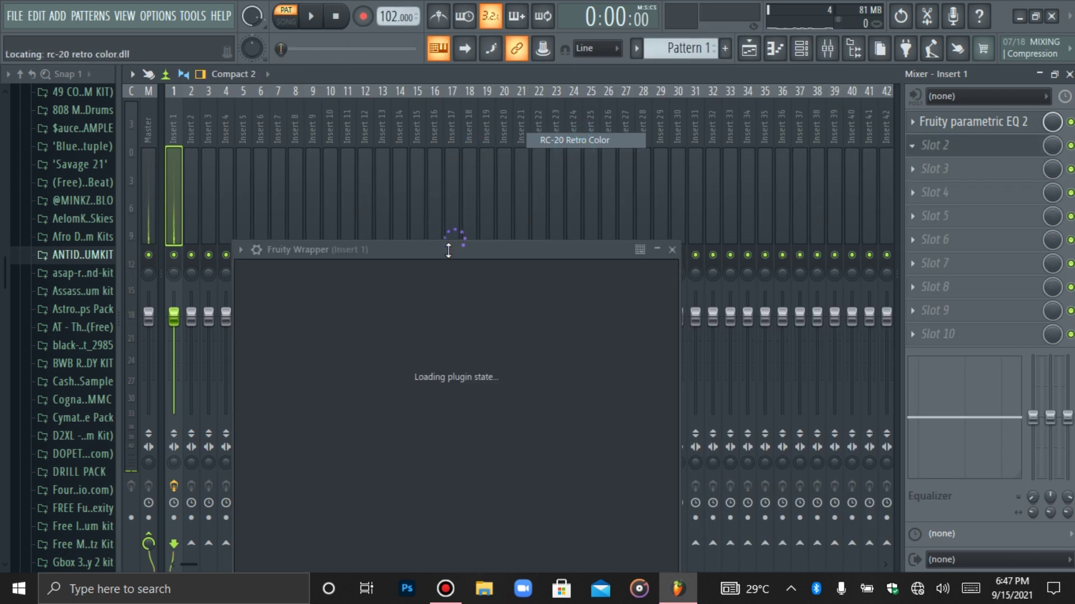
drag(449, 250, 422, 139)
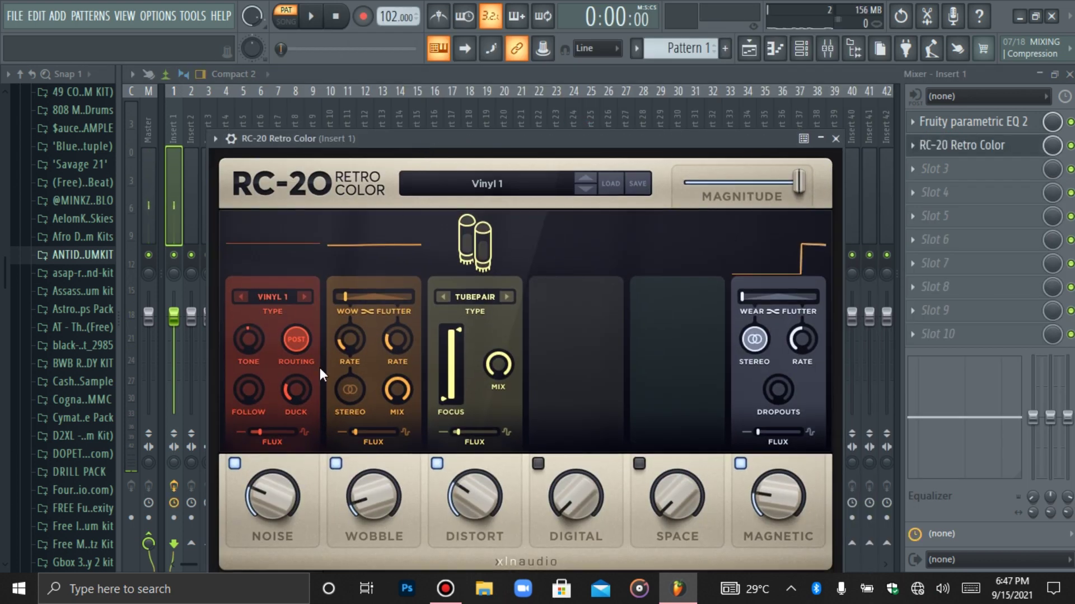
Switch off RC-20's Noise, Wobble, Distort and Magnetic modules, enable Space at 19 % and audition the pattern
click(235, 464)
click(335, 464)
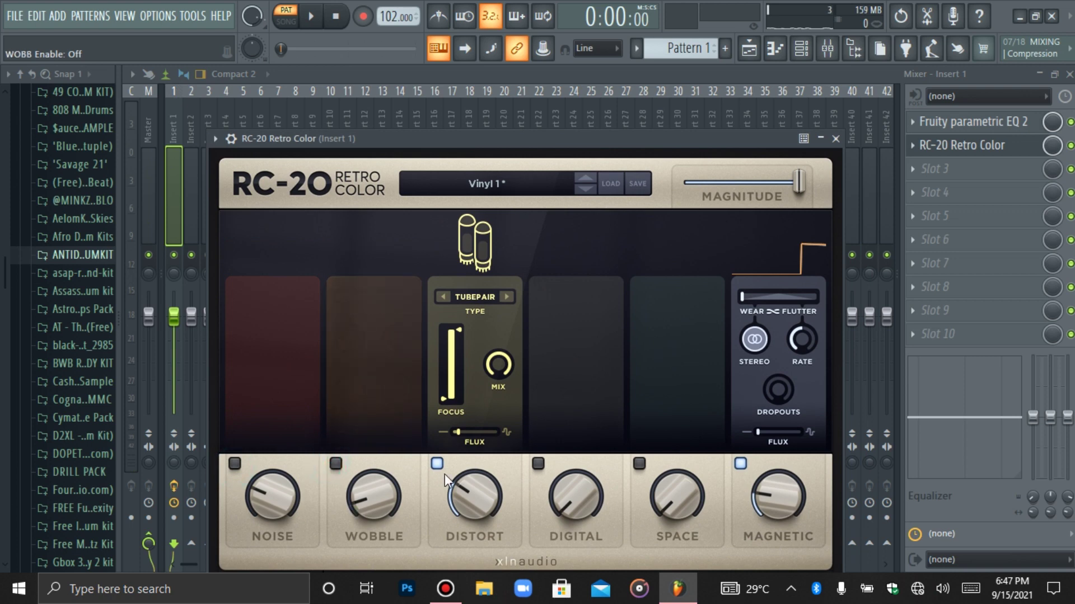
click(436, 464)
click(740, 464)
drag(664, 515, 682, 443)
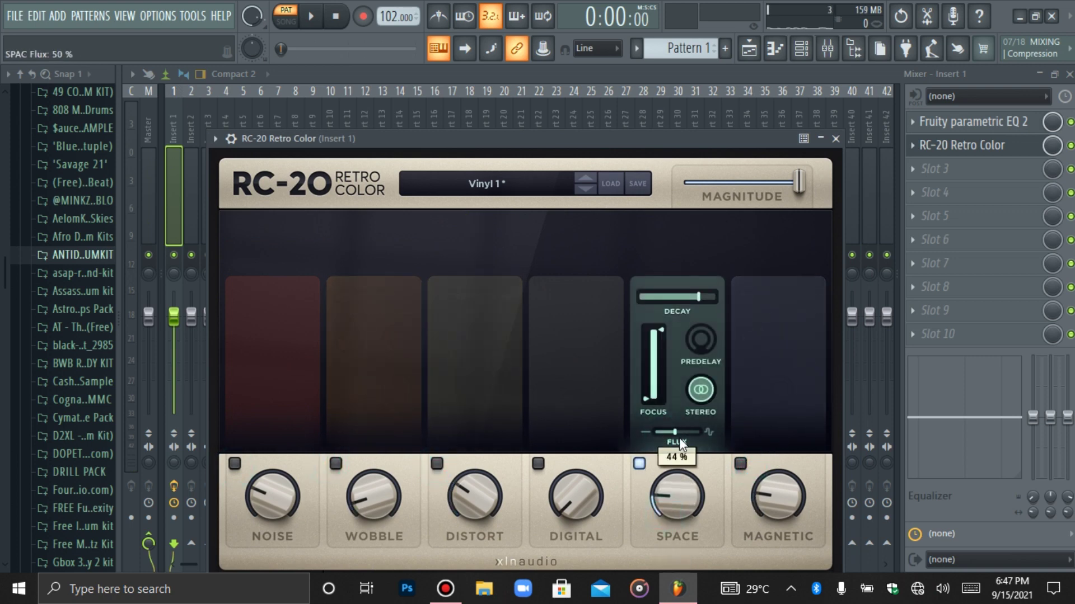
key(space)
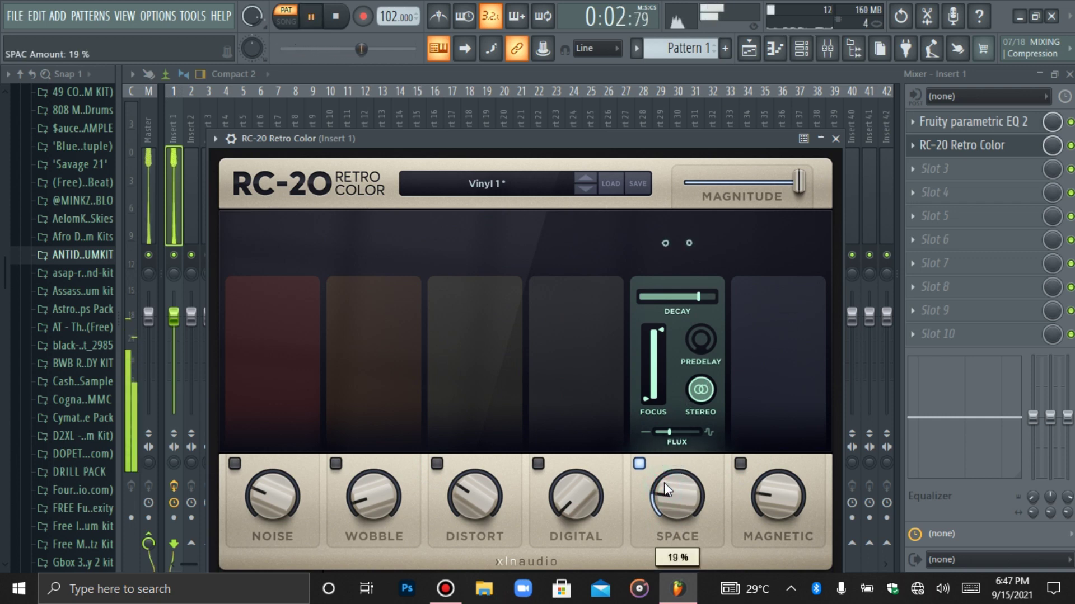
key(space)
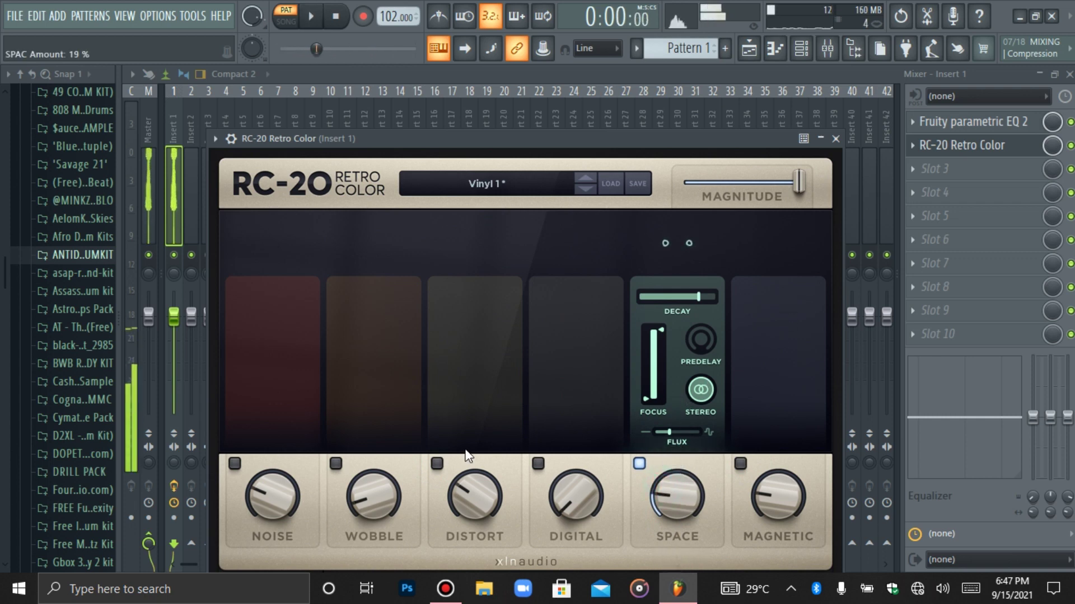
Turn RC-20's Wobble module back on, raise its flux slightly, audition the pattern and close the plugin
click(365, 498)
scroll(374, 434, up, 5)
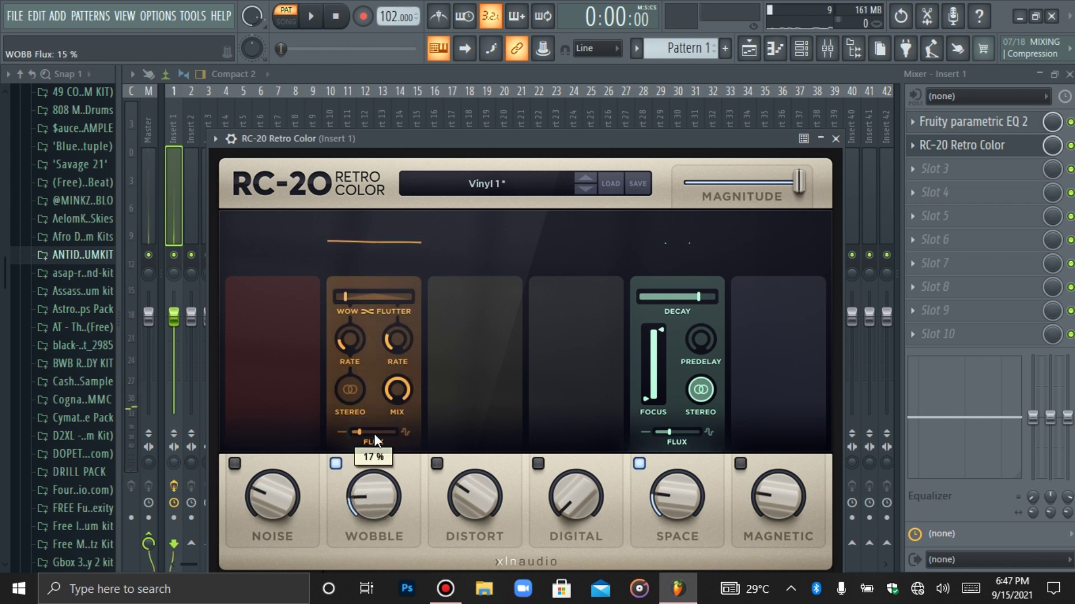
key(space)
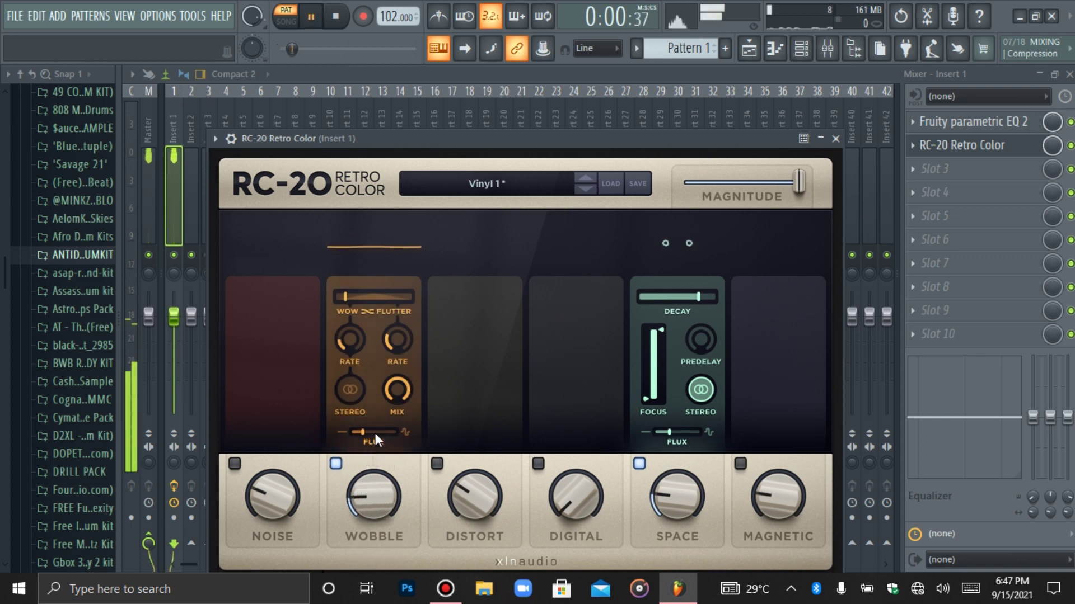
click(979, 144)
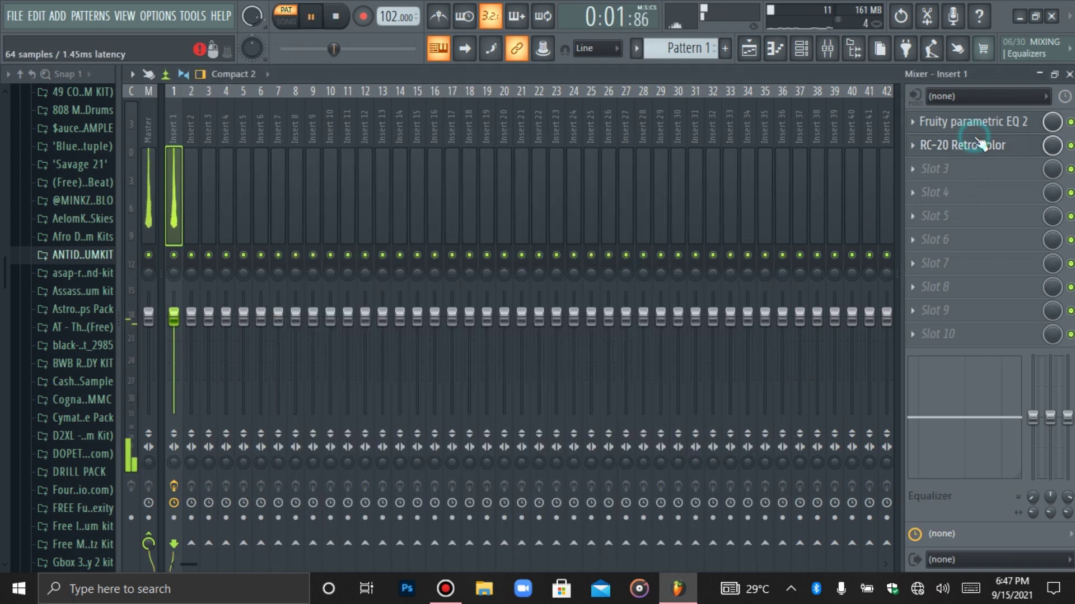
In the Nexus channel settings, try root note F#4 and settle on A4 while playing the pattern, and close the settings
click(801, 48)
click(412, 138)
click(220, 143)
key(space)
click(285, 171)
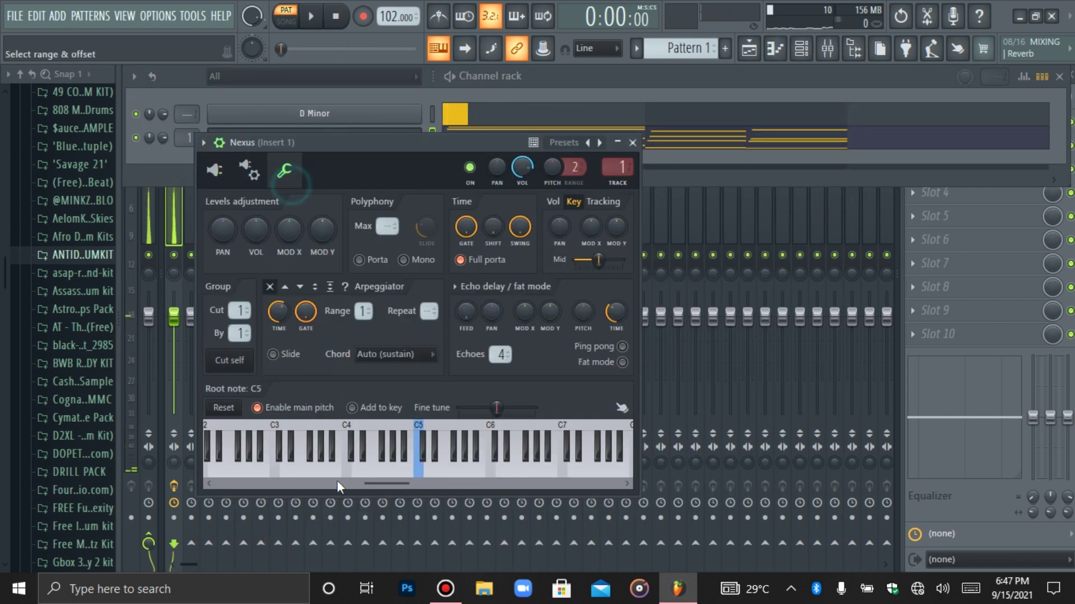
click(383, 448)
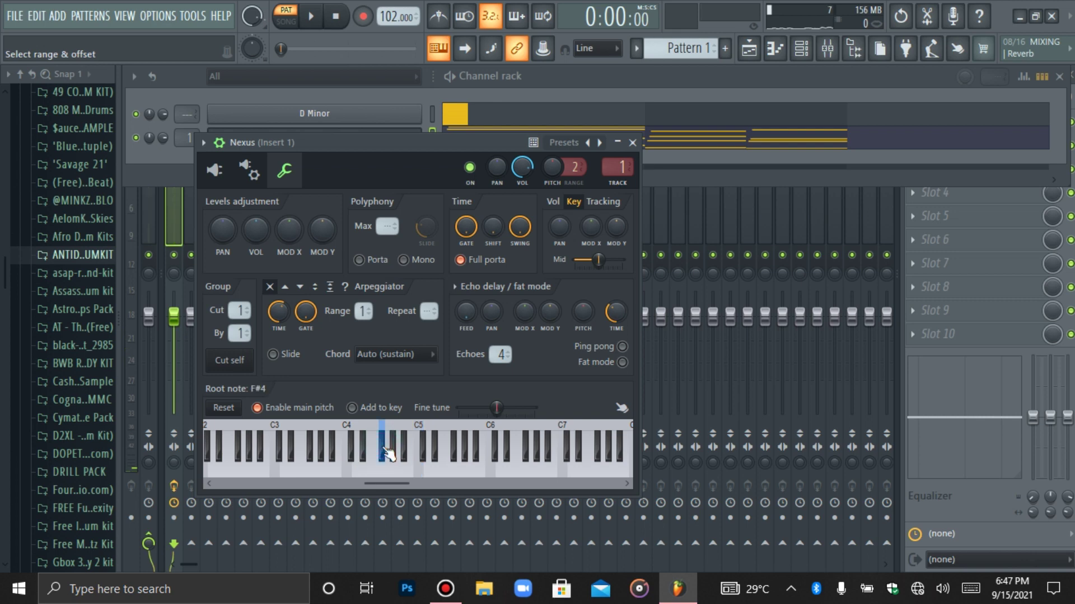
key(space)
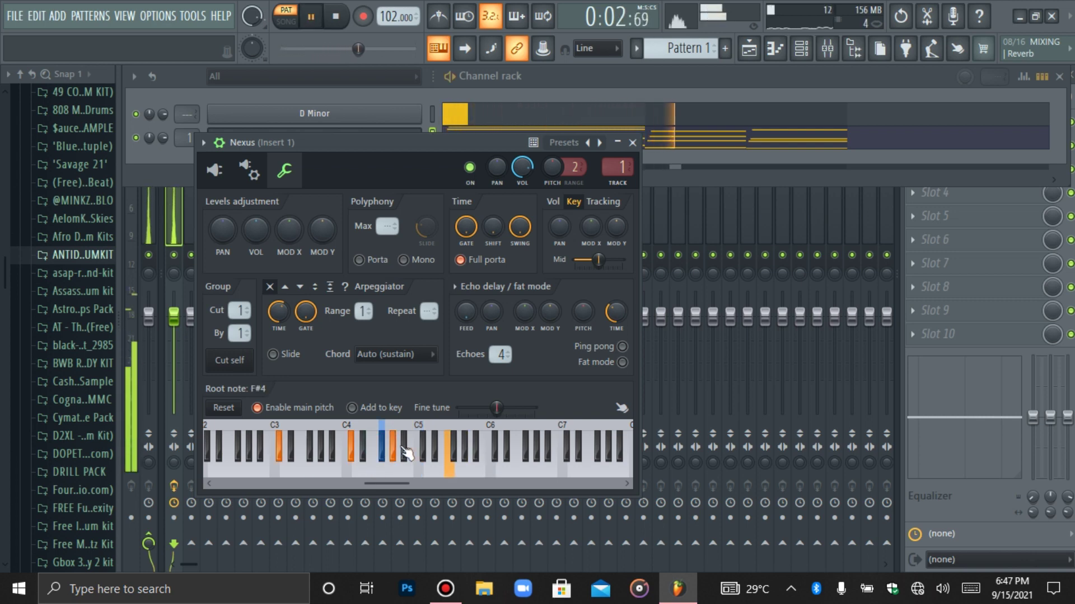
click(401, 451)
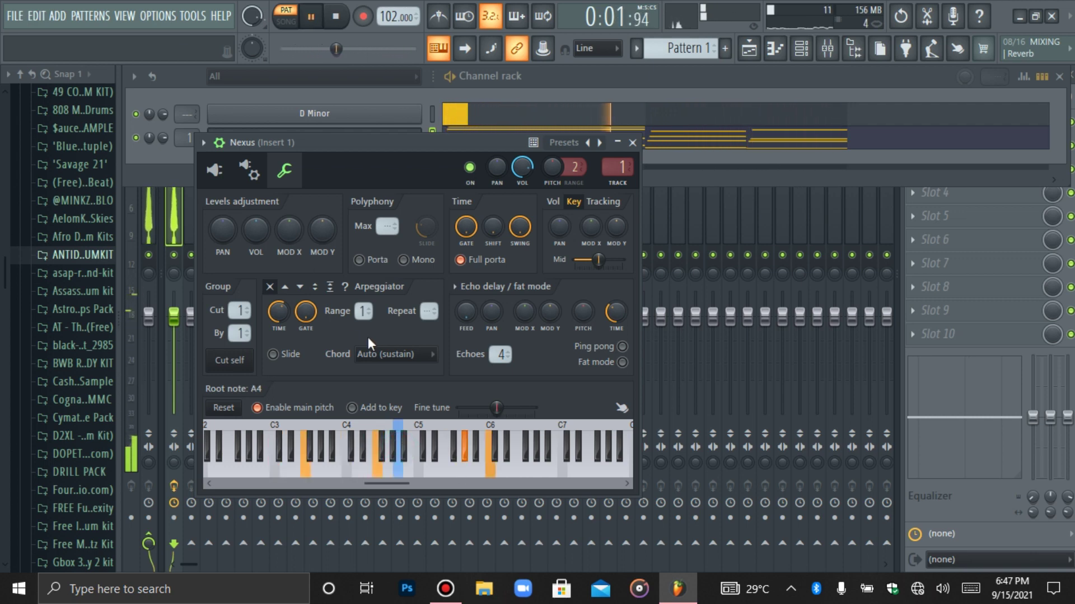
click(221, 145)
key(space)
click(311, 132)
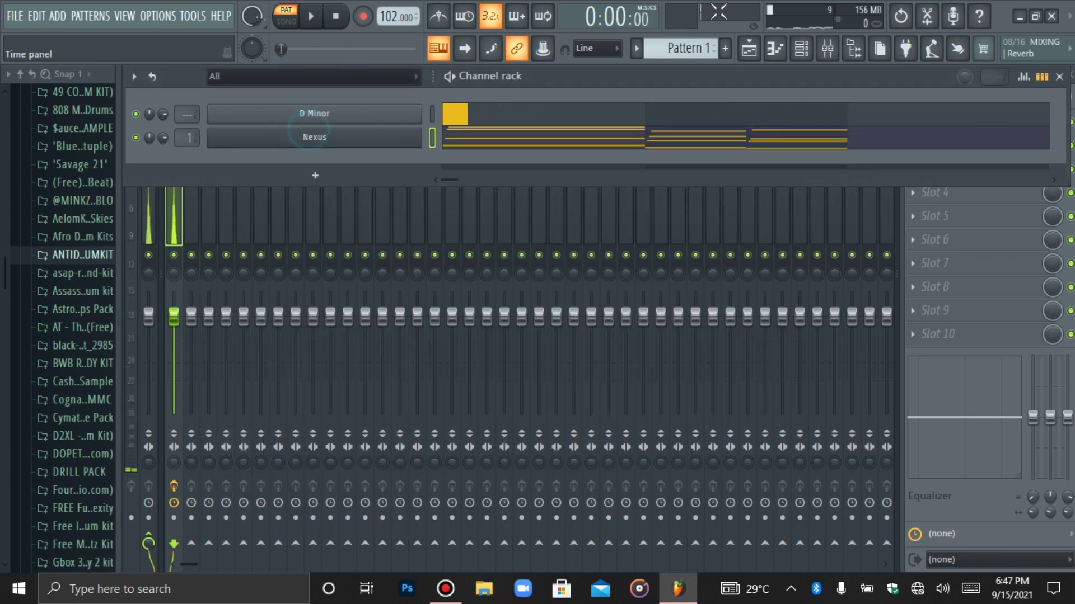
Open the Nexus piano roll and play the pattern to hear the chords with the new root note
click(774, 48)
key(space)
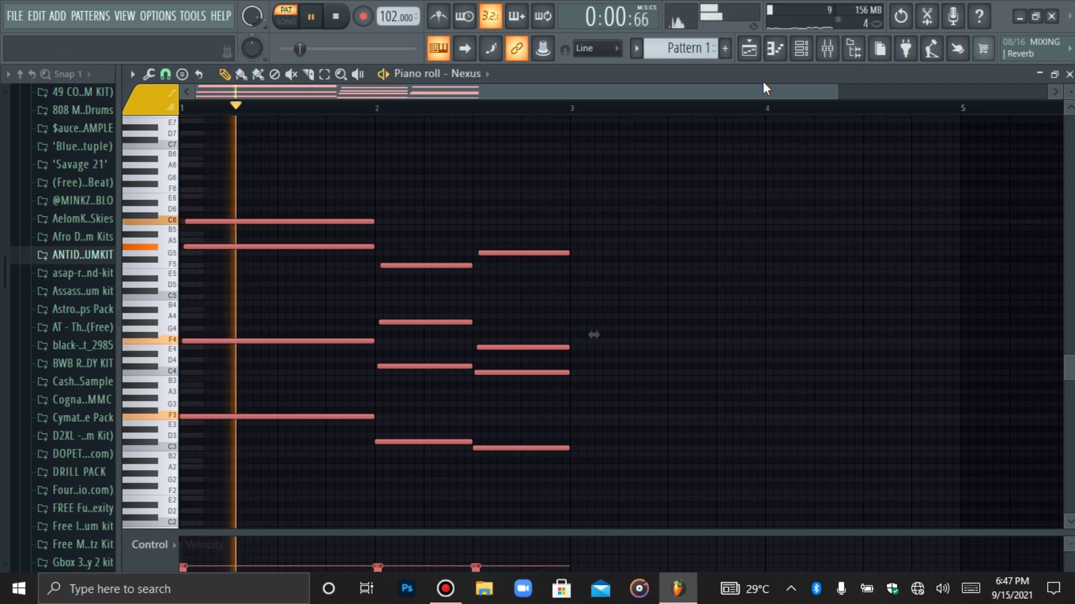
key(space)
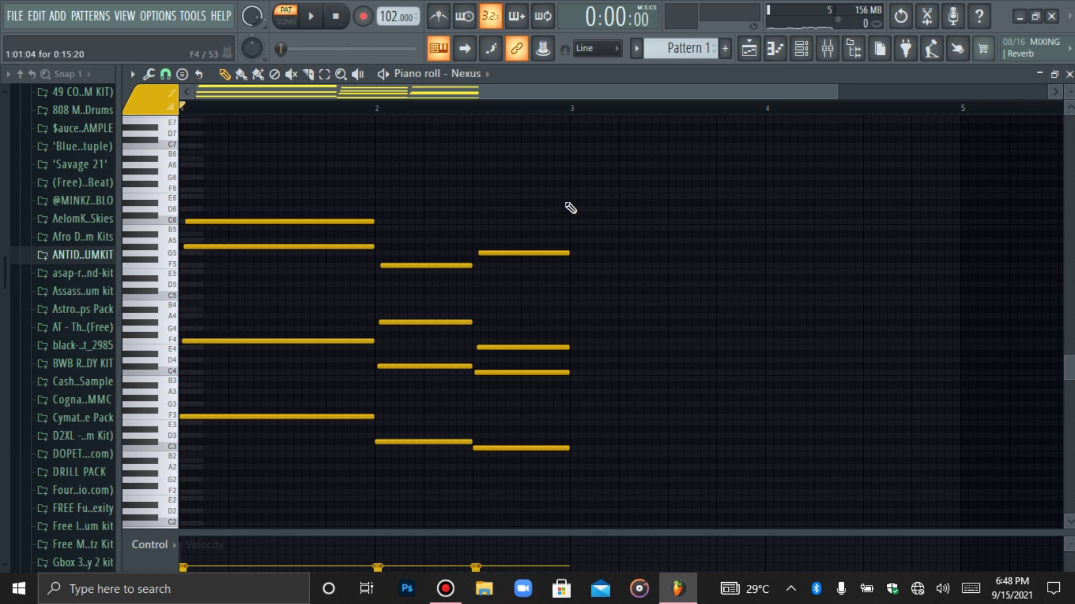
Review the Nexus piano preset and the channel's root note setting, and return to the piano roll
click(801, 48)
click(396, 144)
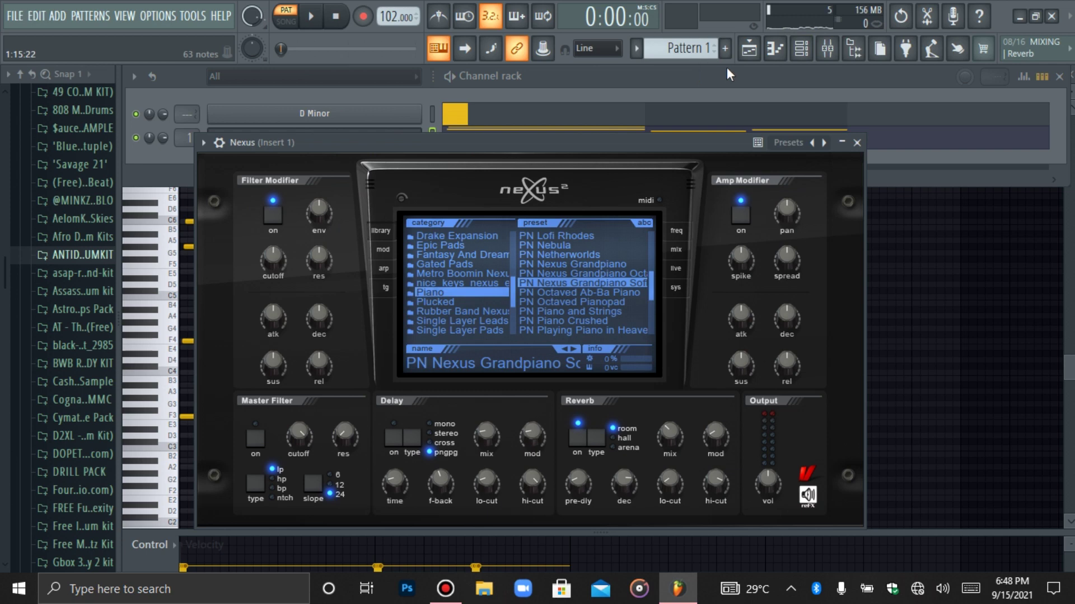
click(776, 48)
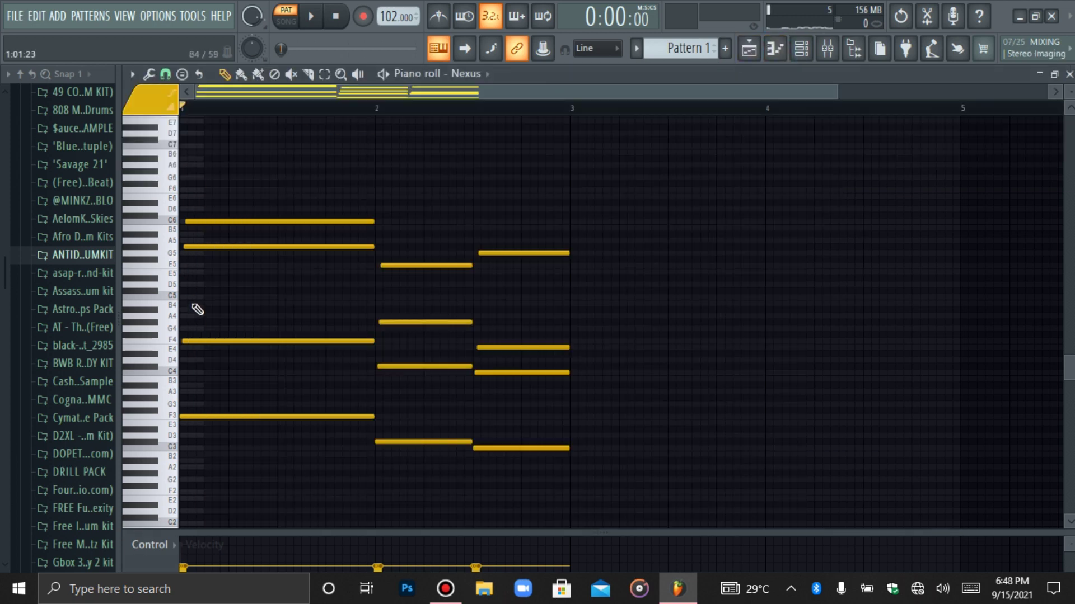
click(812, 57)
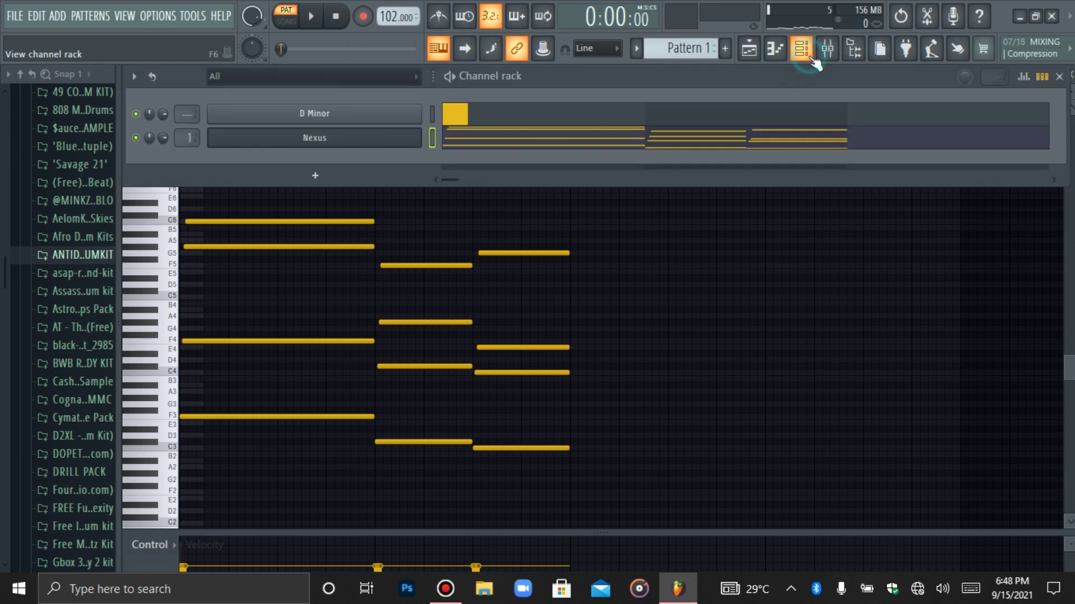
click(354, 138)
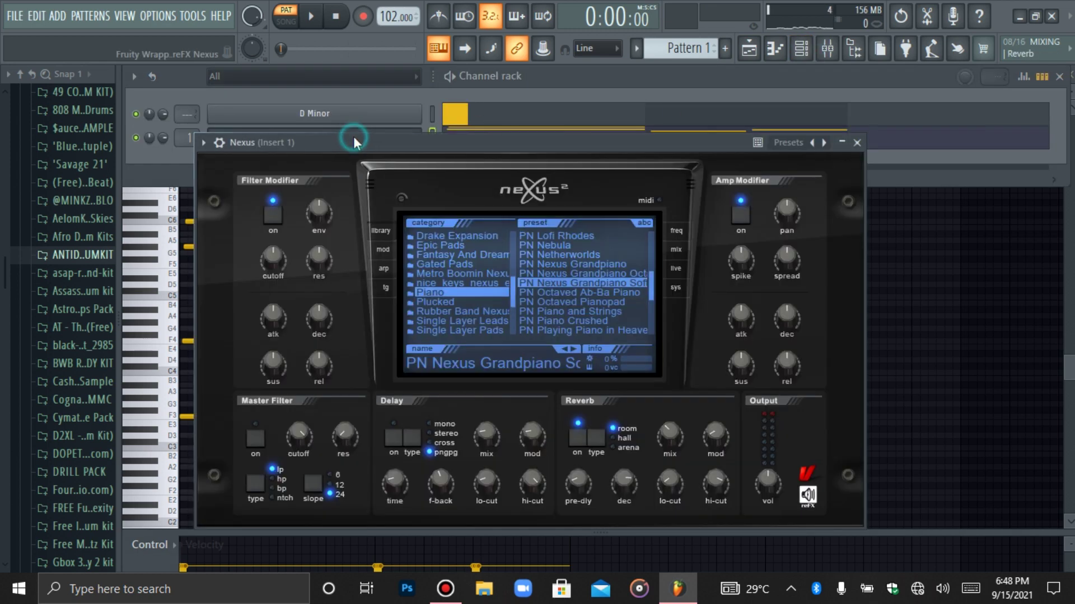
click(219, 142)
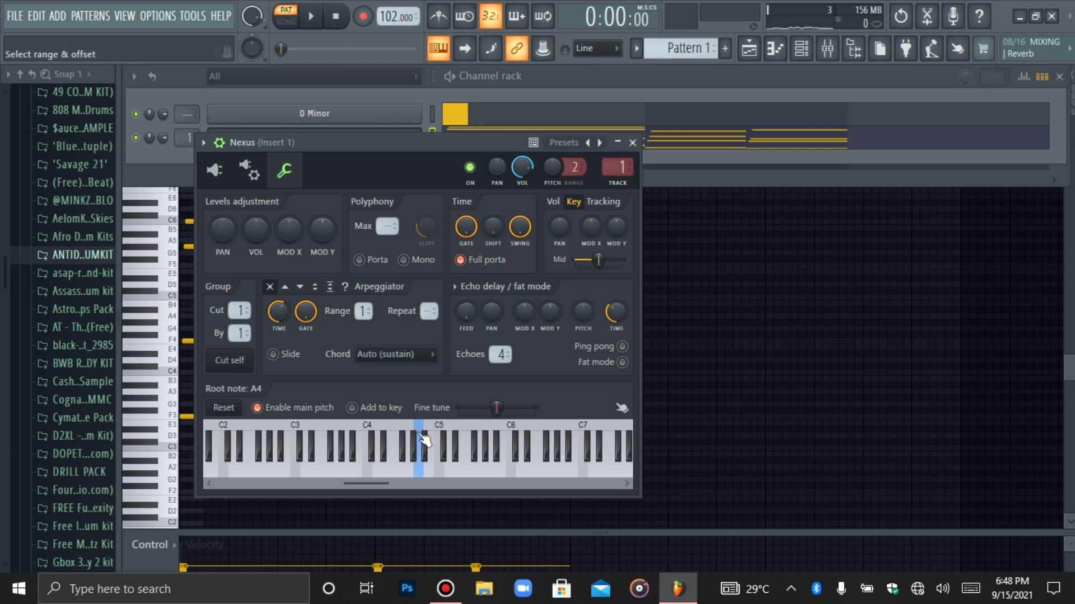
click(360, 132)
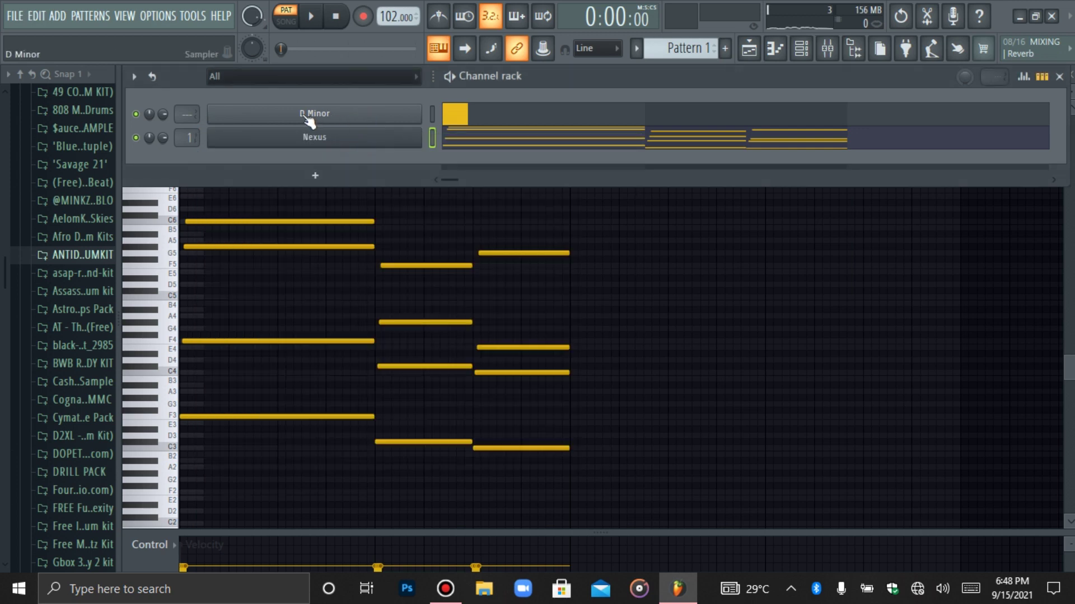
click(342, 136)
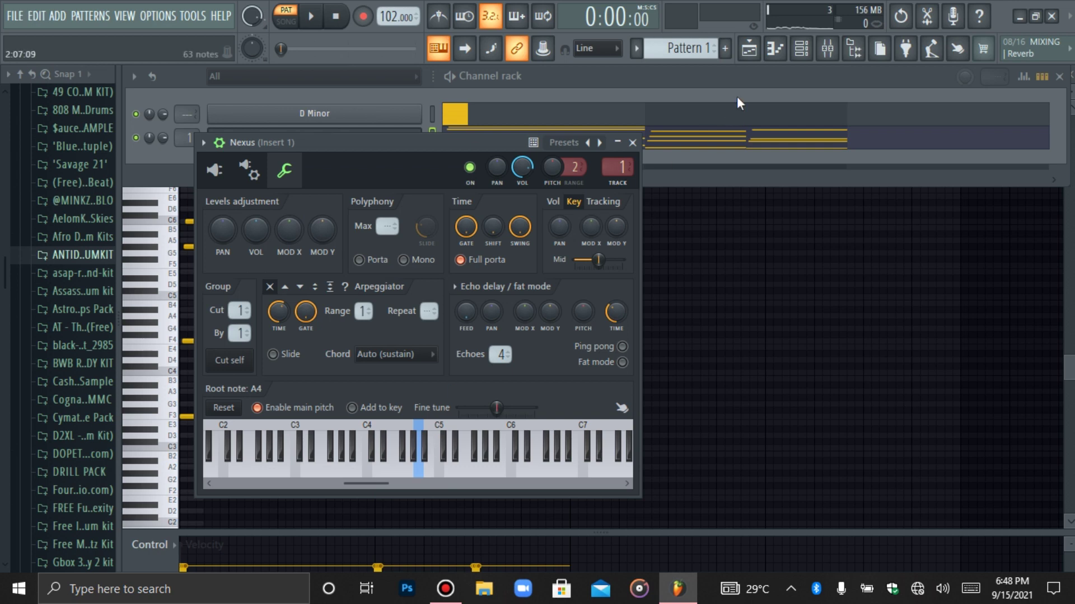
click(775, 48)
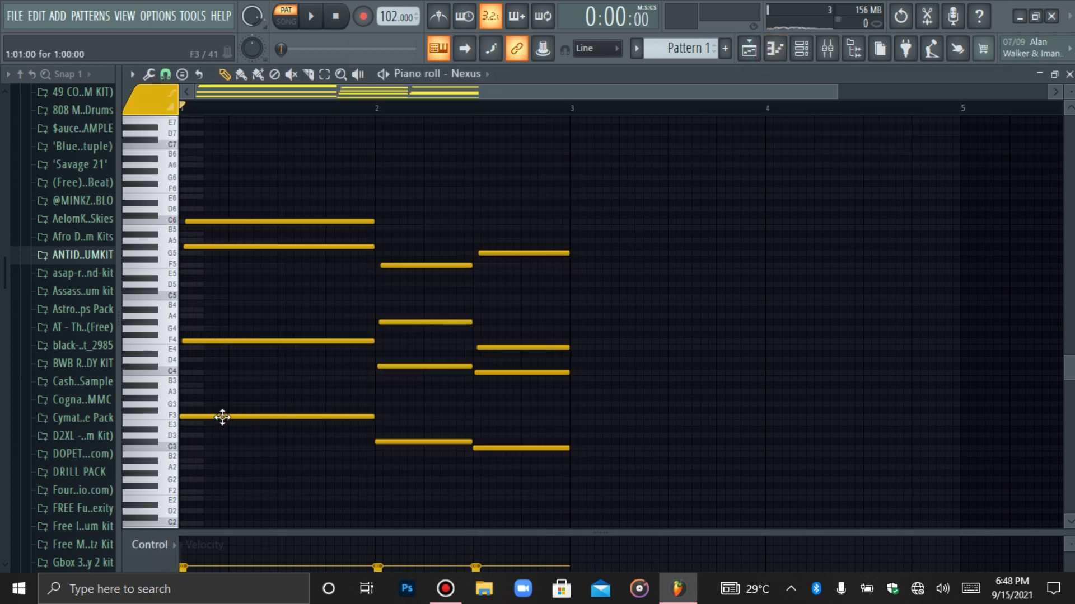
Select the bass notes of all three chords to point them out, and clear the selection
drag(544, 469, 315, 396)
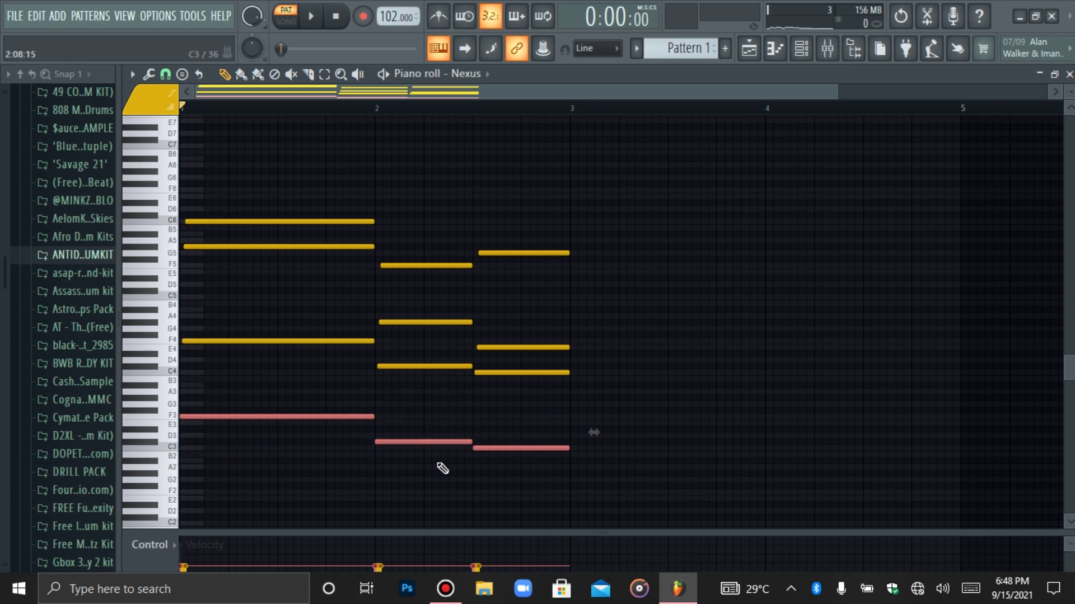
click(589, 403)
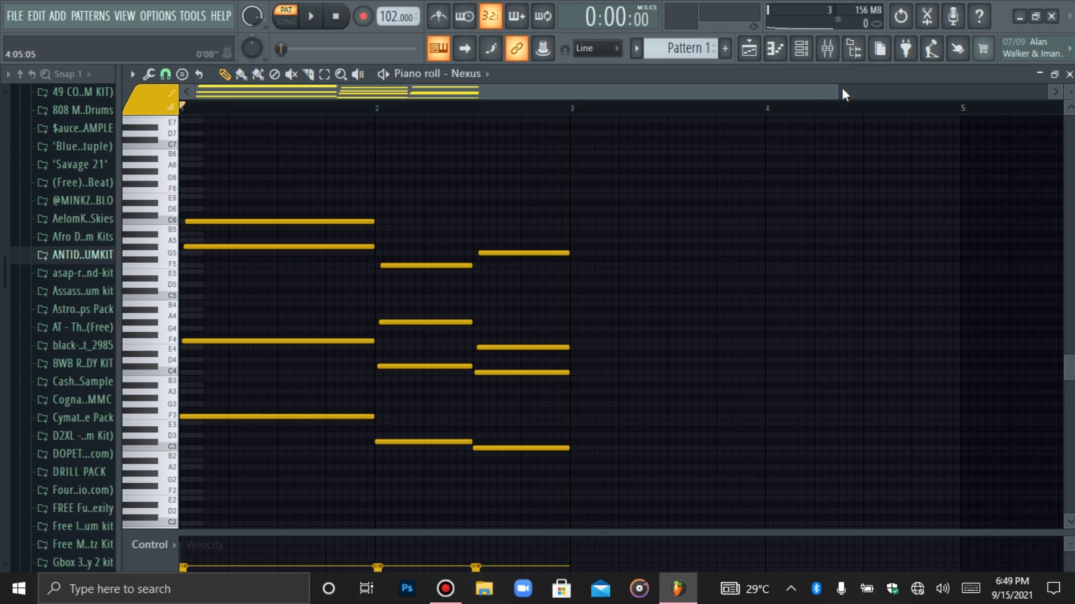
Place a melody note at E7 above the first chord, starting at 1:07, and dismiss its note properties
drag(838, 93, 660, 110)
scroll(661, 112, up, 2)
scroll(661, 112, down, 1)
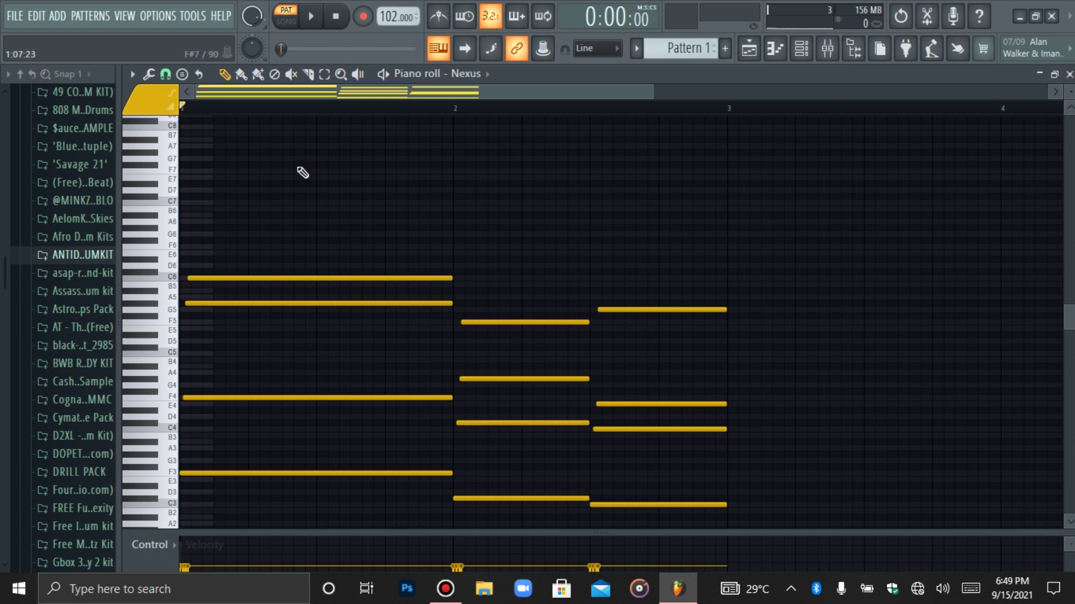
click(284, 177)
double_click(295, 178)
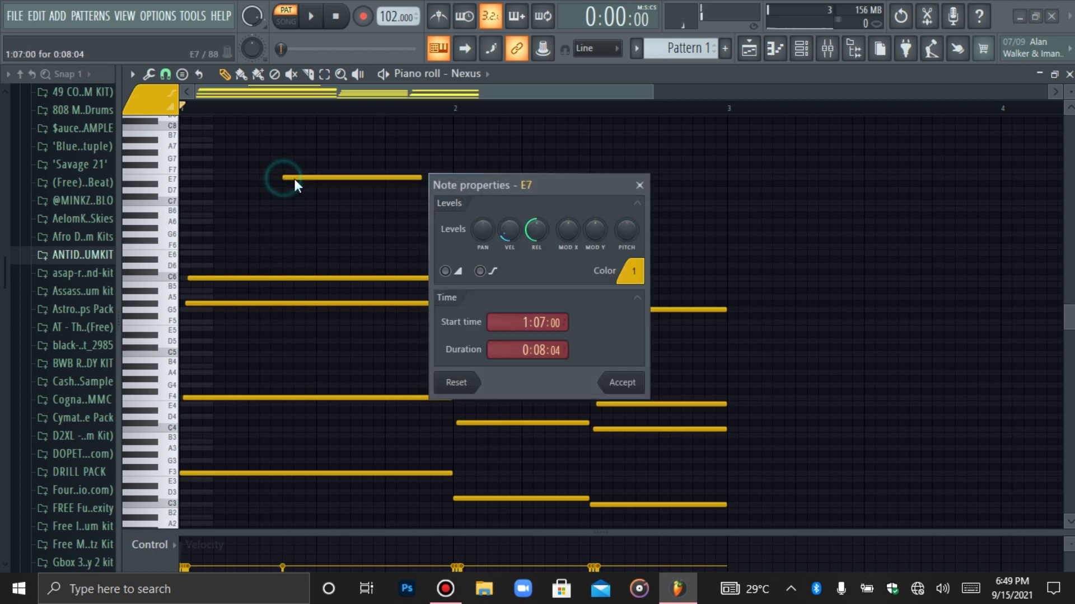
click(345, 214)
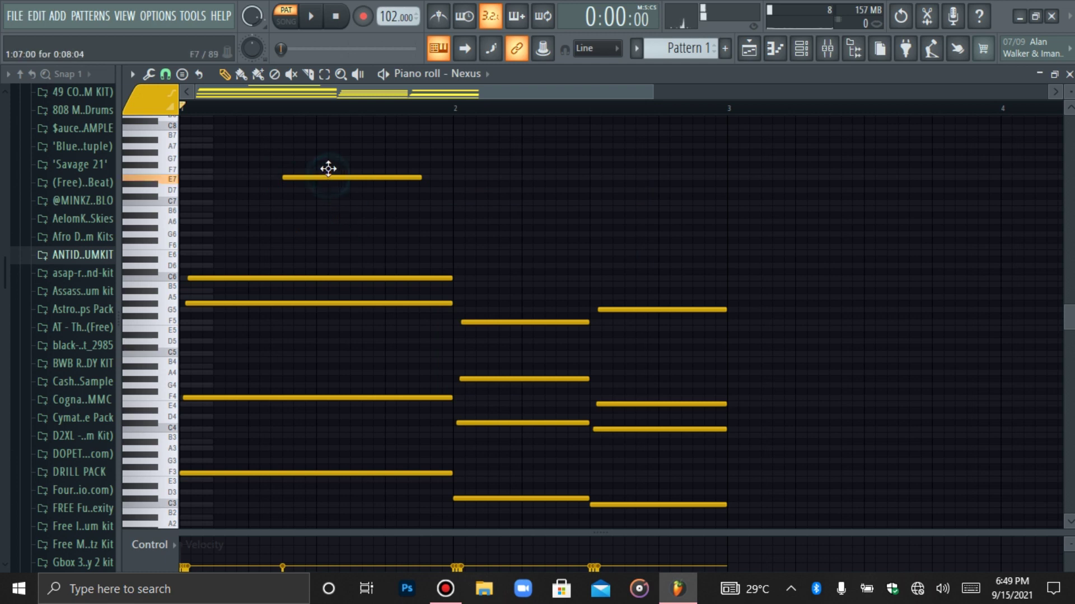
Raise the melody note to F7 and shorten it so it starts midway through bar 1, playing the pattern
drag(328, 177, 333, 171)
key(space)
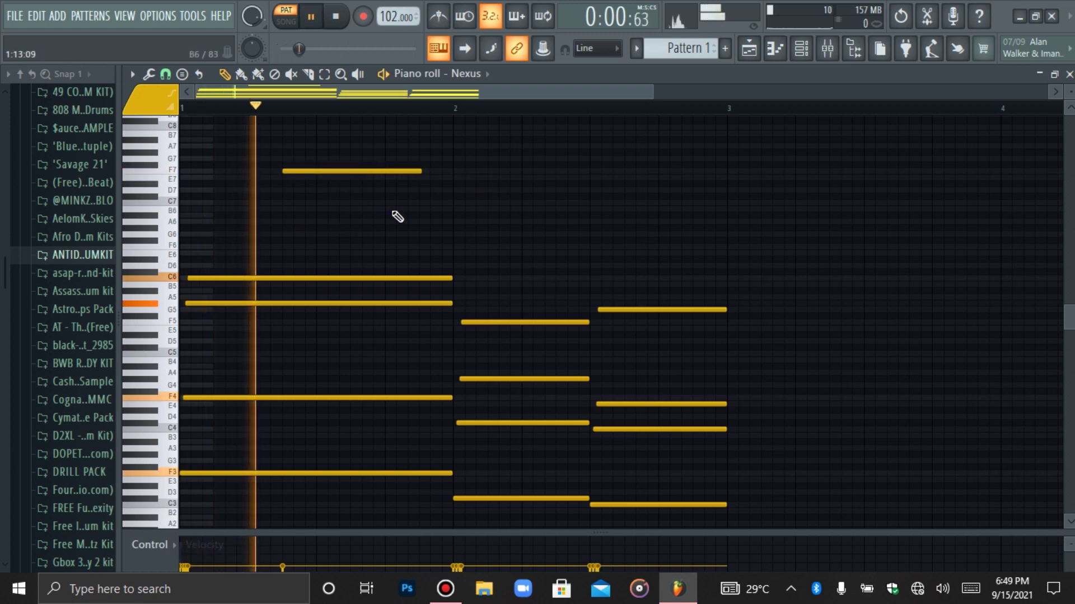
drag(421, 172, 384, 181)
key(space)
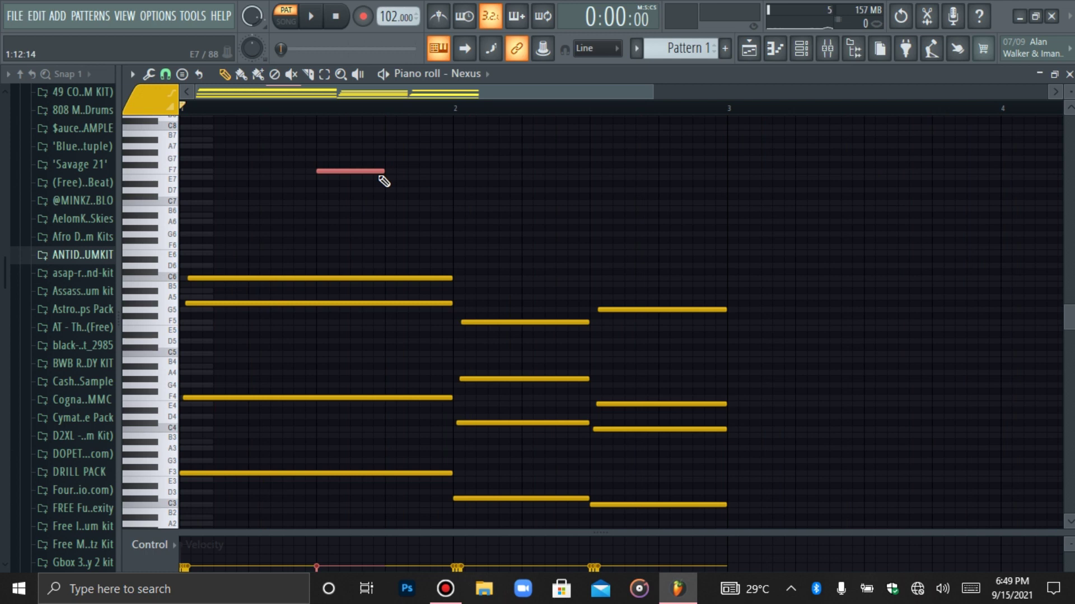
Transpose the selected F7 note down to G#6 and play the pattern to hear it
key(Down)
key(Down)
key(Down)
key(Down)
key(Down)
key(Down)
key(Down)
key(Down)
key(Down)
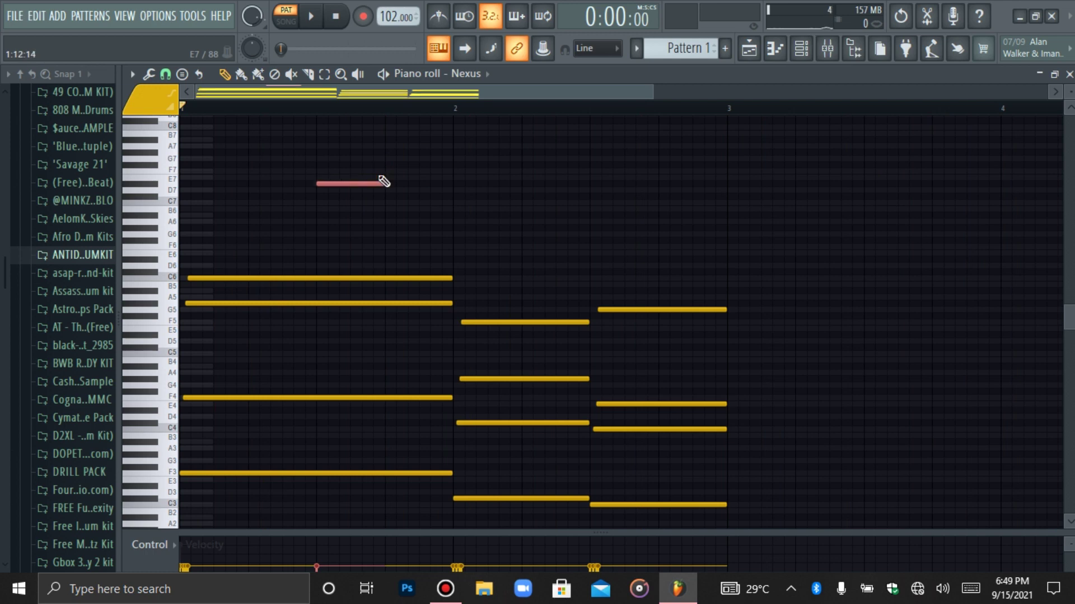
key(space)
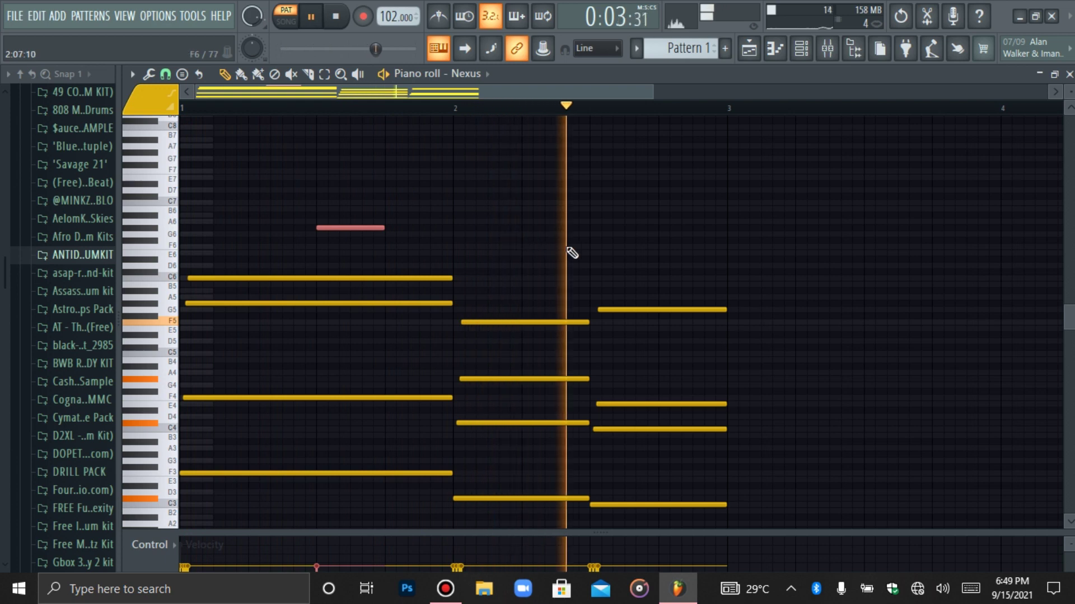
Add a four-step melody note at F6 over the start of the third chord, at 2:09, and play the pattern
click(592, 247)
key(space)
mouse_move(595, 246)
mouse_down()
mouse_move(597, 234)
mouse_move(596, 246)
mouse_up()
key(space)
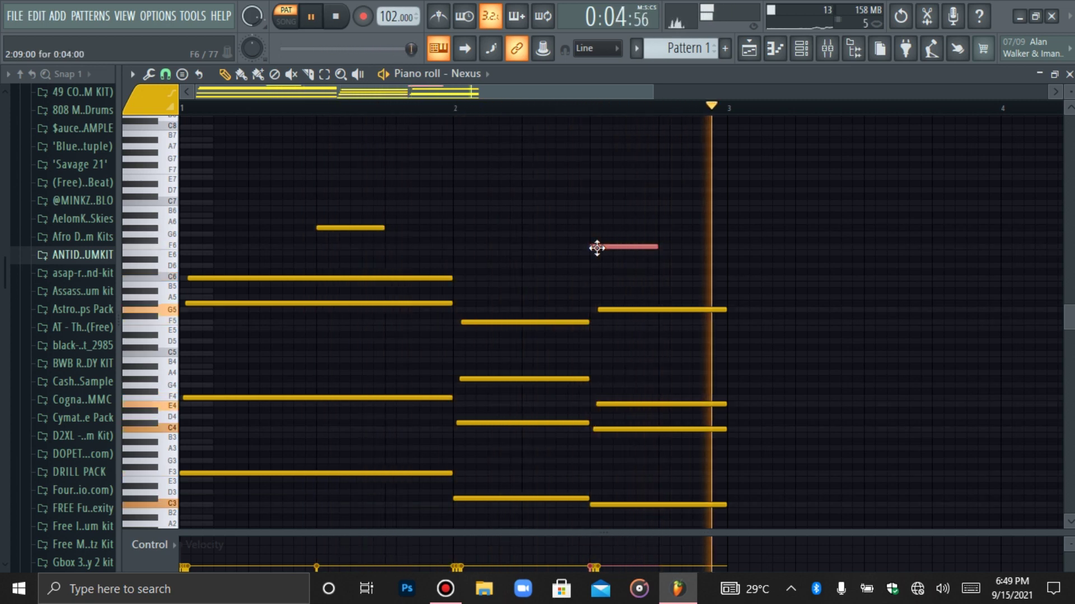
Transpose the note over the third chord to E6, also trying it an octave lower at E5
key(ctrl+Down)
key(ctrl+Down)
key(shift+Down)
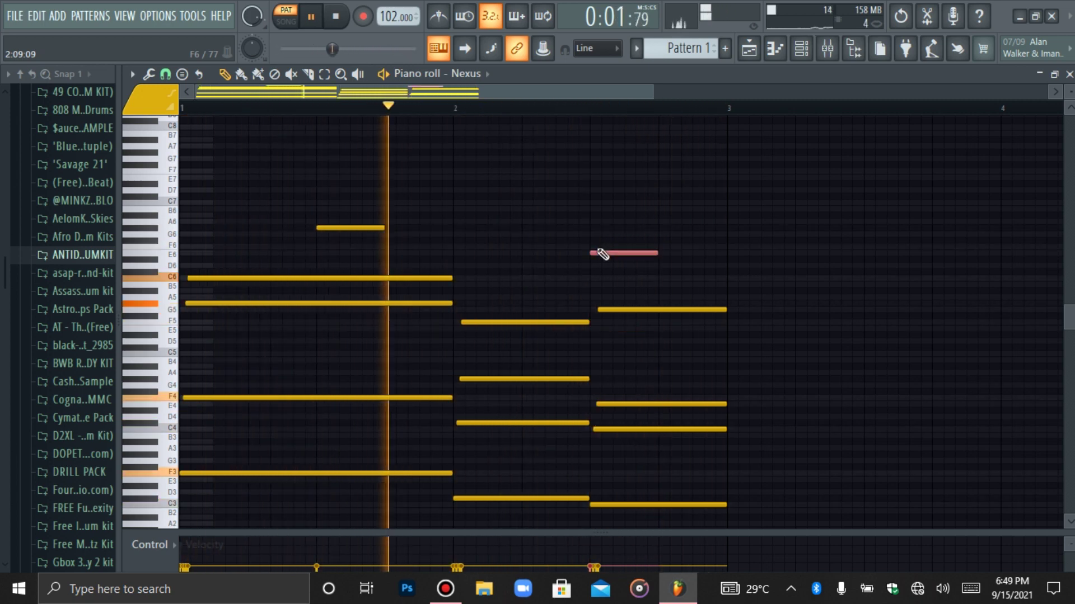
key(ctrl+Down)
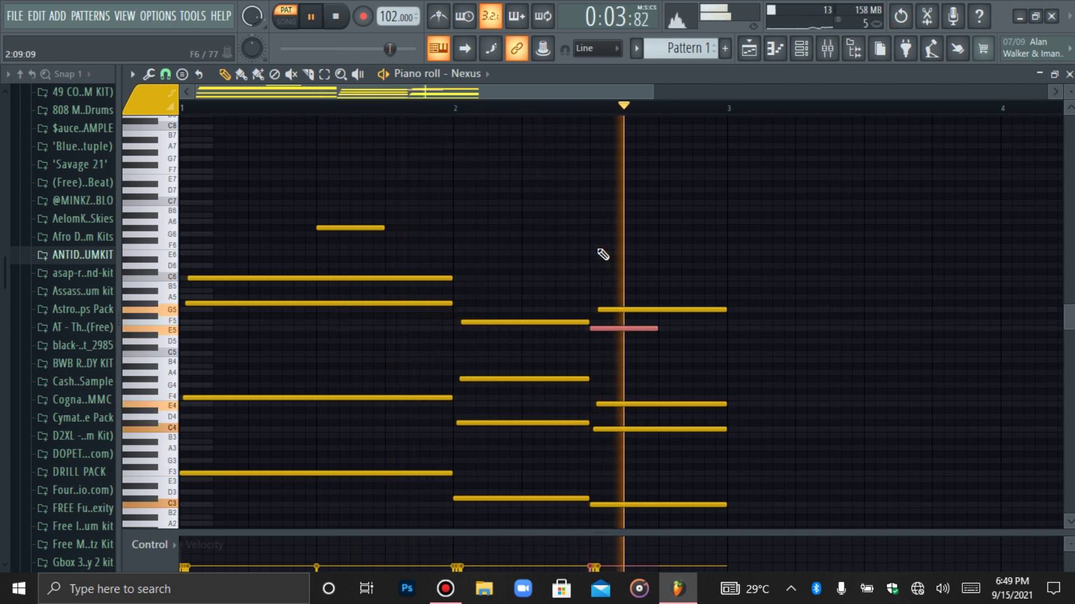
key(ctrl+Up)
Try a second melody note at C7 around 1:10 above the first chord, delete it, and stop playback
click(335, 202)
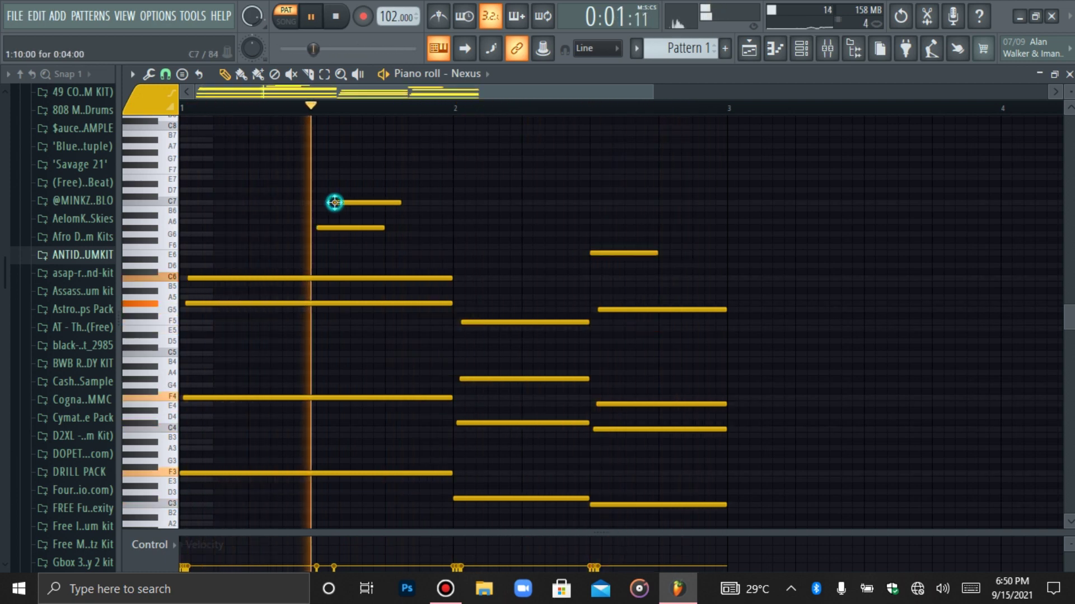
click(352, 202)
key(shift+Right)
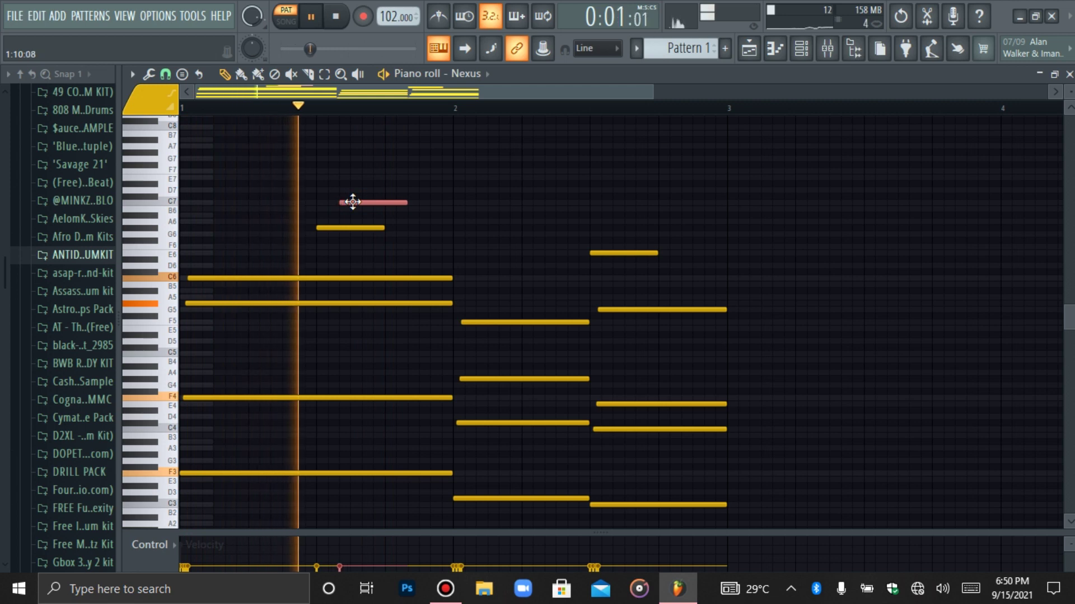
key(shift+Down)
key(space)
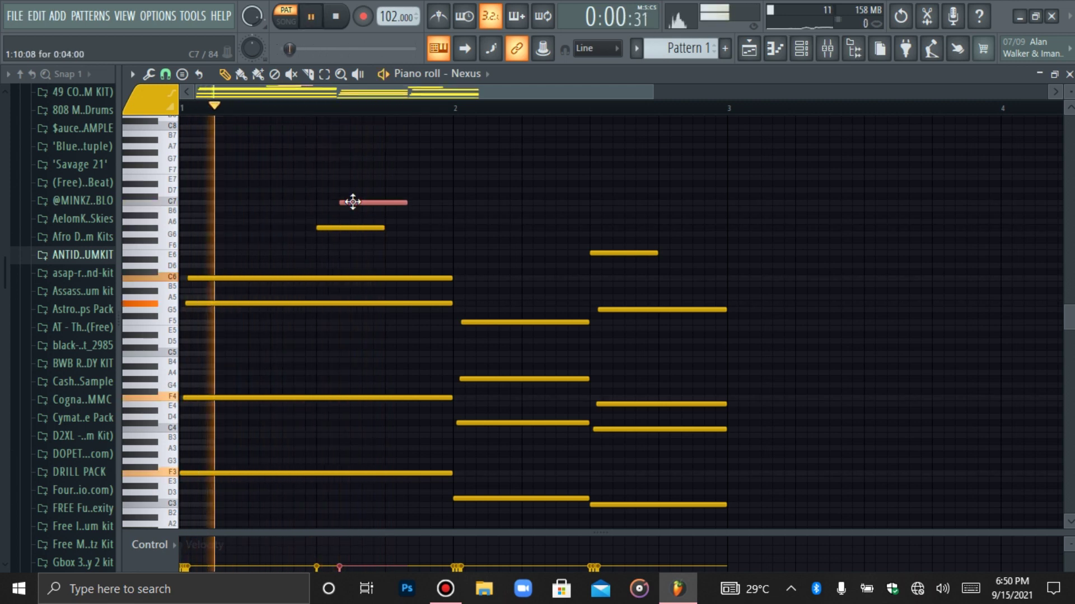
right_click(353, 202)
key(space)
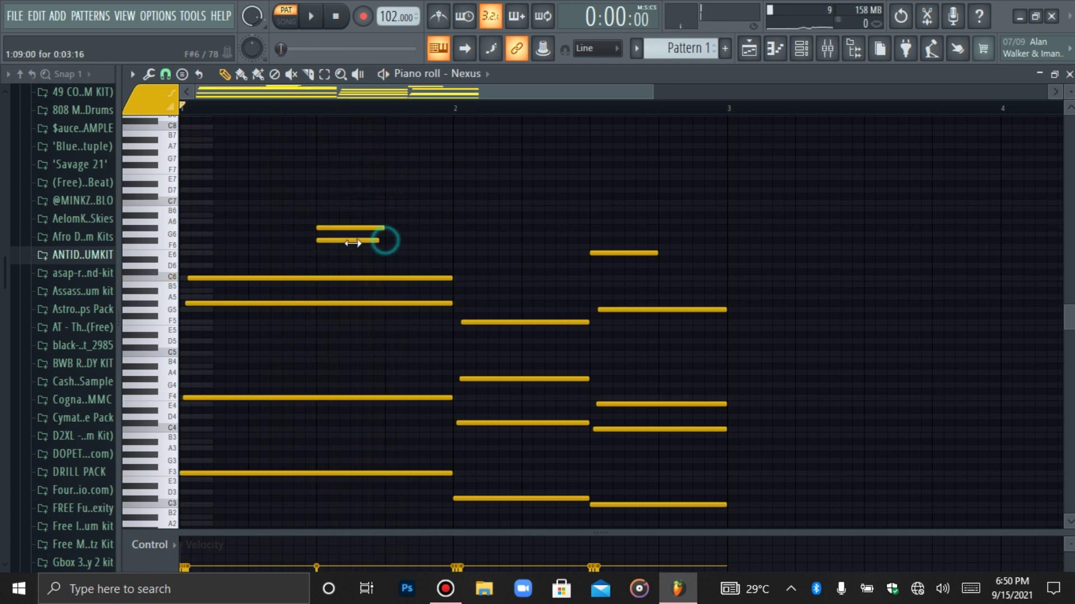
Place a very short D6 lead-in note at 1:09 with the main note right behind it, and raise the main note to F6
drag(325, 246, 332, 226)
key(space)
key(space)
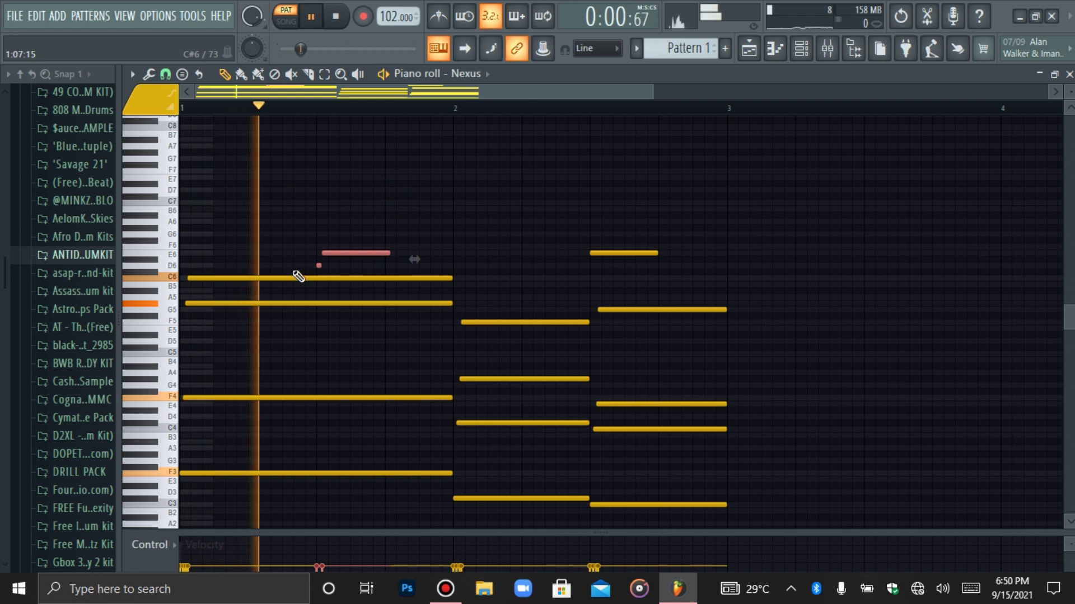
drag(344, 253, 345, 246)
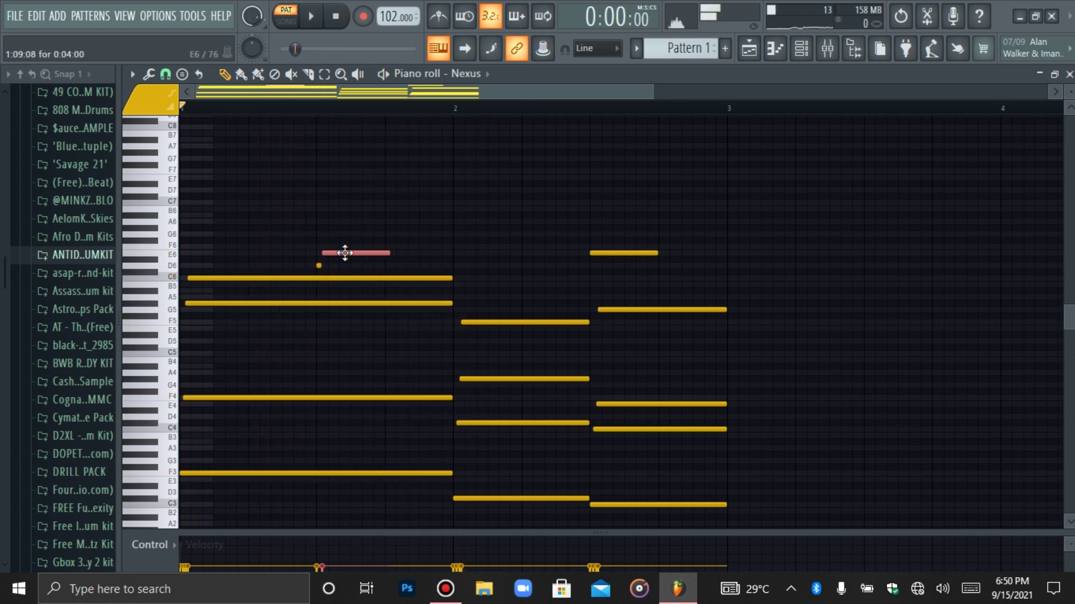
Try the short lead-in note at E6, G5 and G#5 during playback, then stop and delete the trial melody notes
click(318, 265)
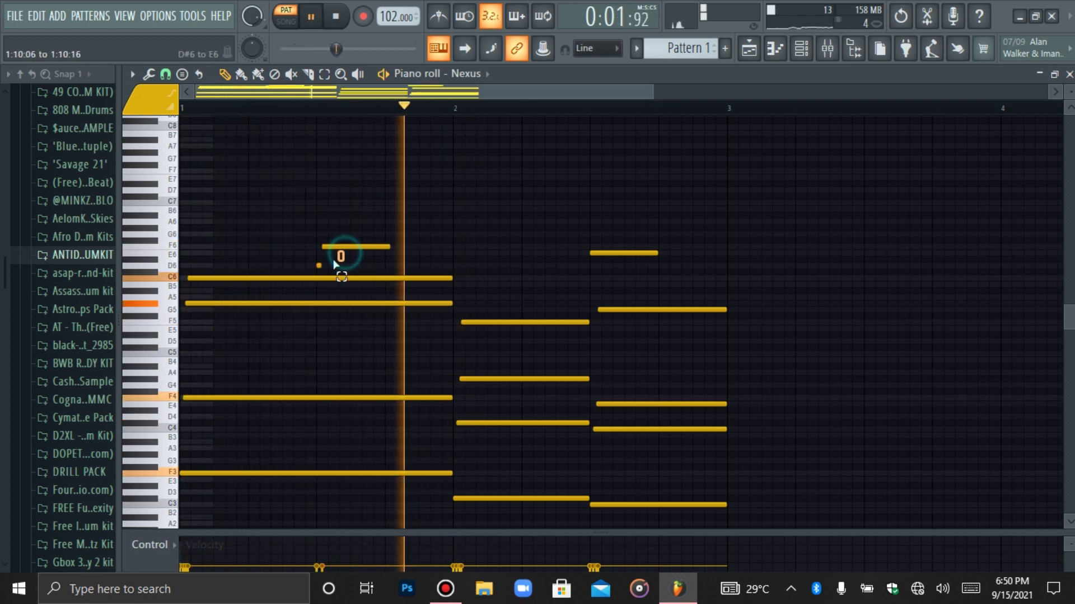
key(shift+Up)
key(shift+Up)
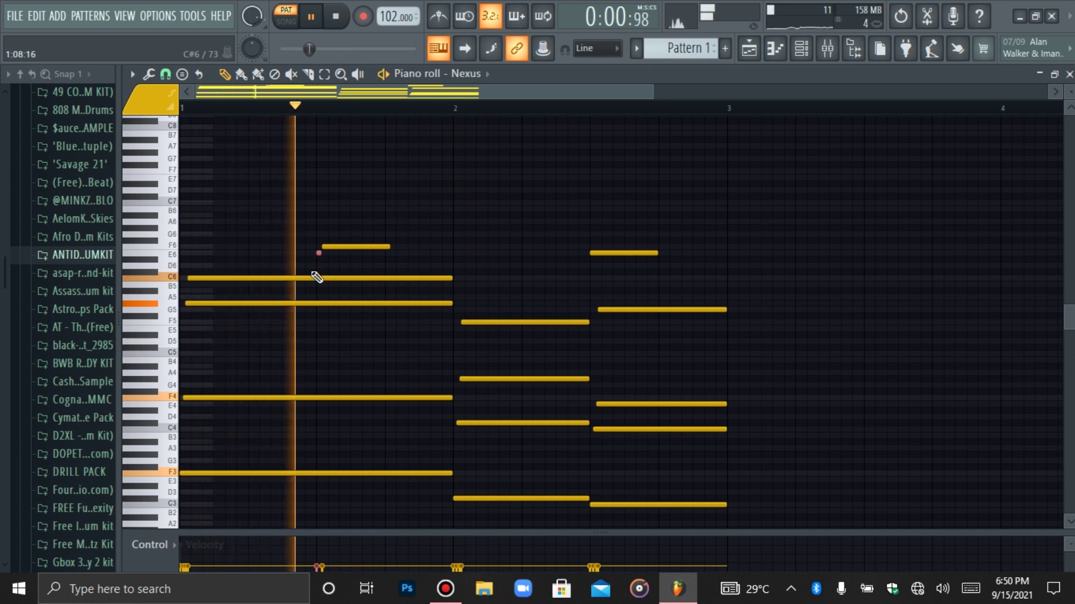
key(ctrl+Down)
key(shift+Up)
key(shift+Up)
key(shift+Up)
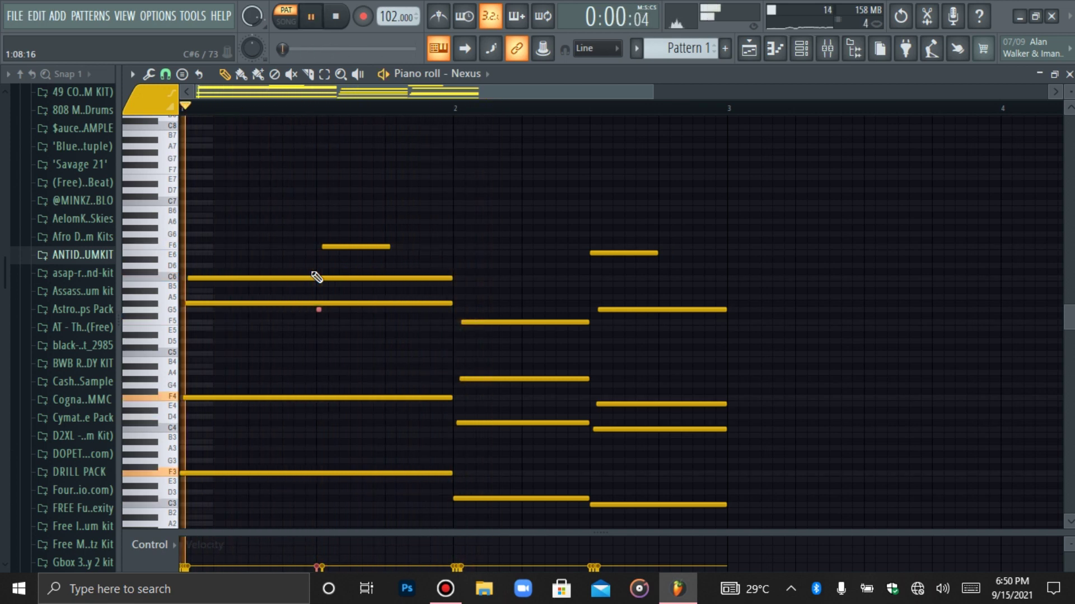
key(shift+Up)
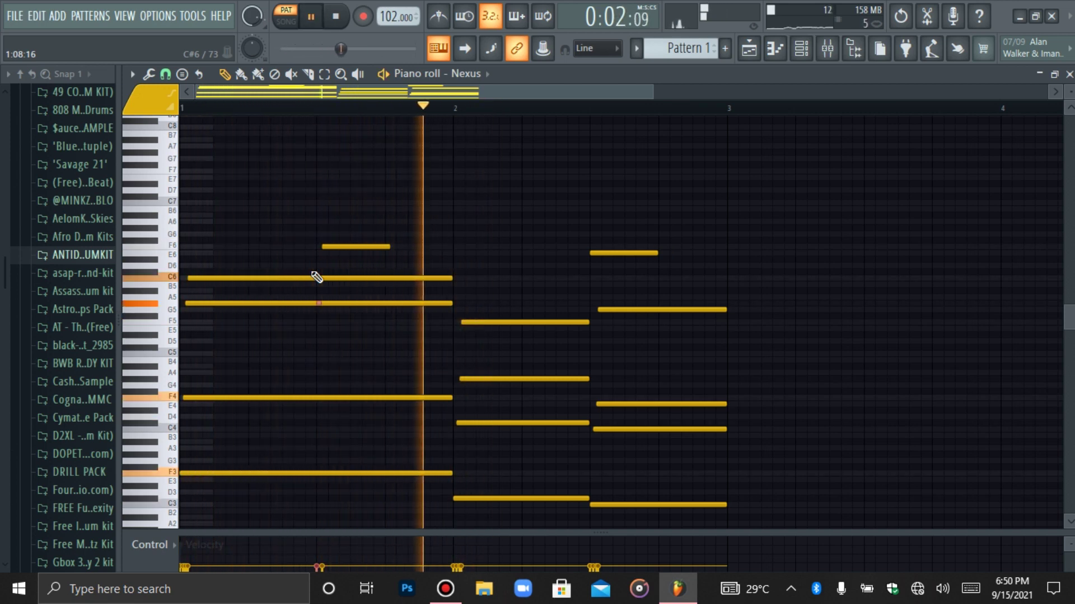
key(space)
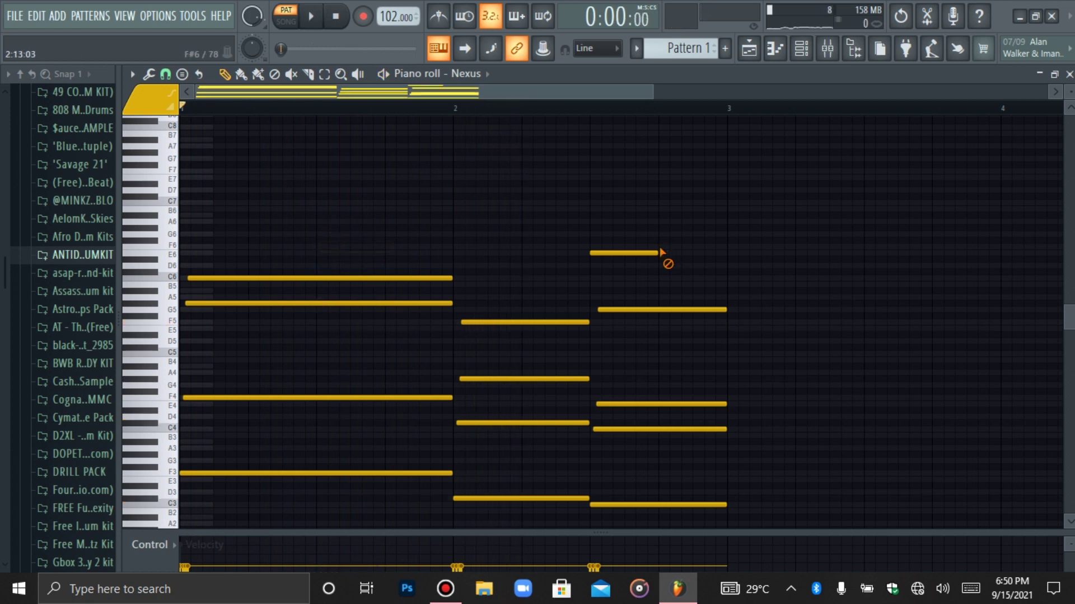
Review the Nexus channel's root note setting and return to the piano roll with the pattern playing
scroll(643, 261, down, 2)
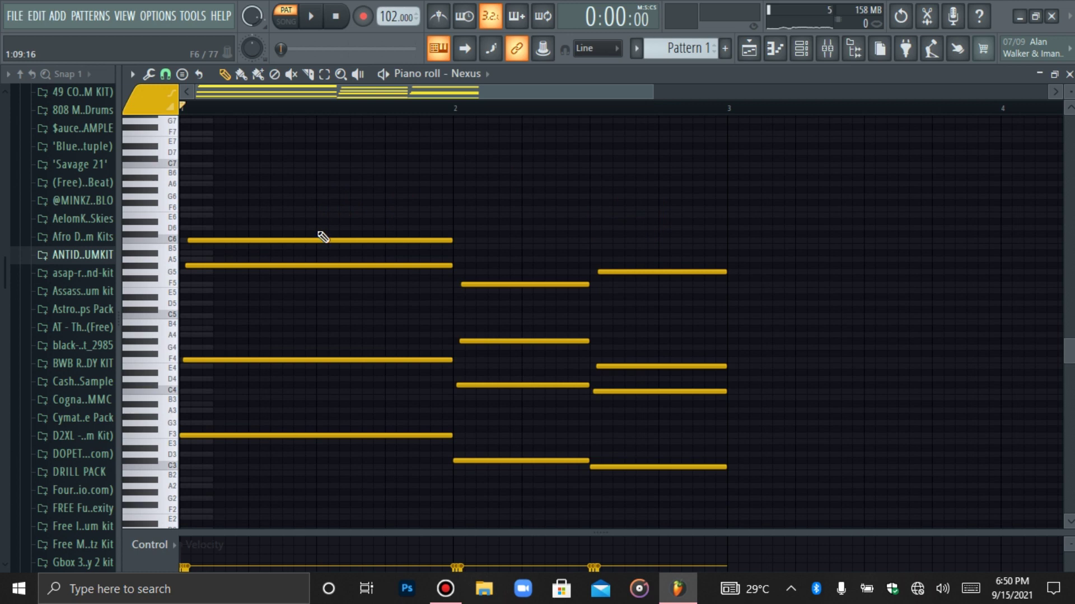
click(807, 49)
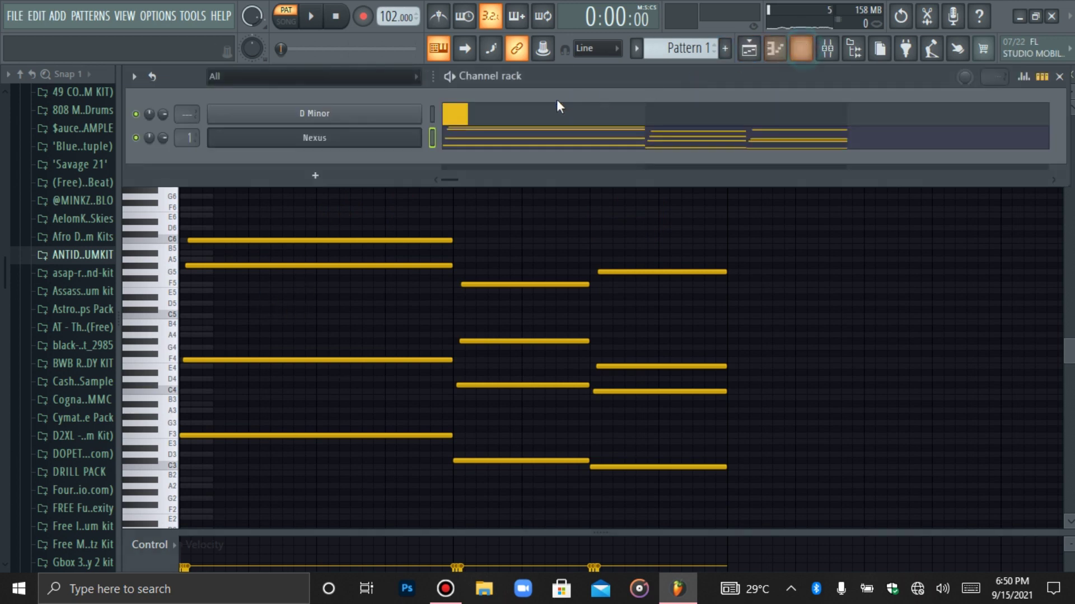
click(406, 139)
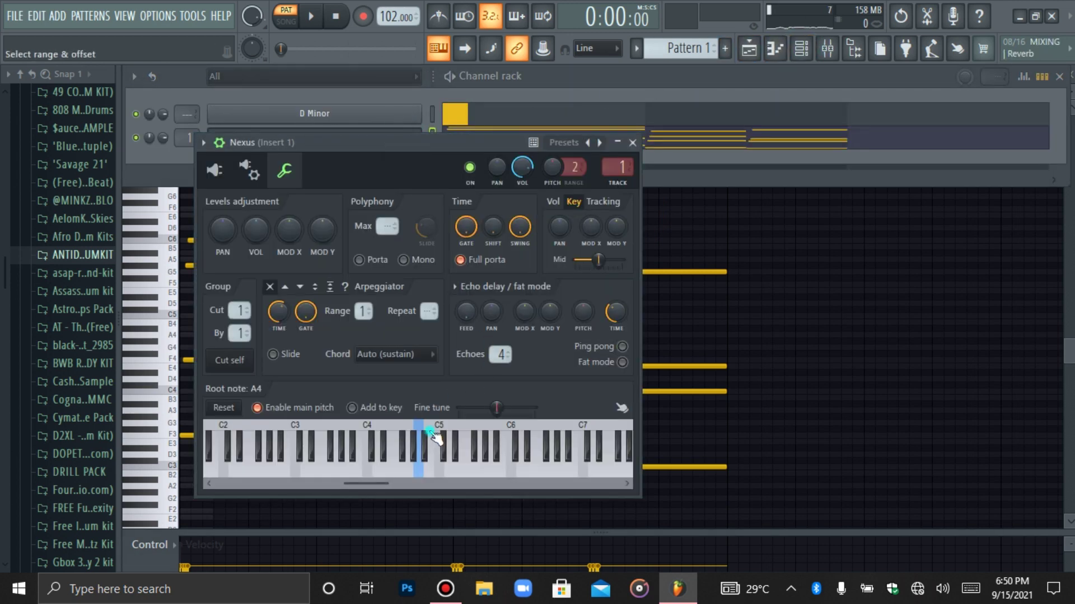
click(774, 49)
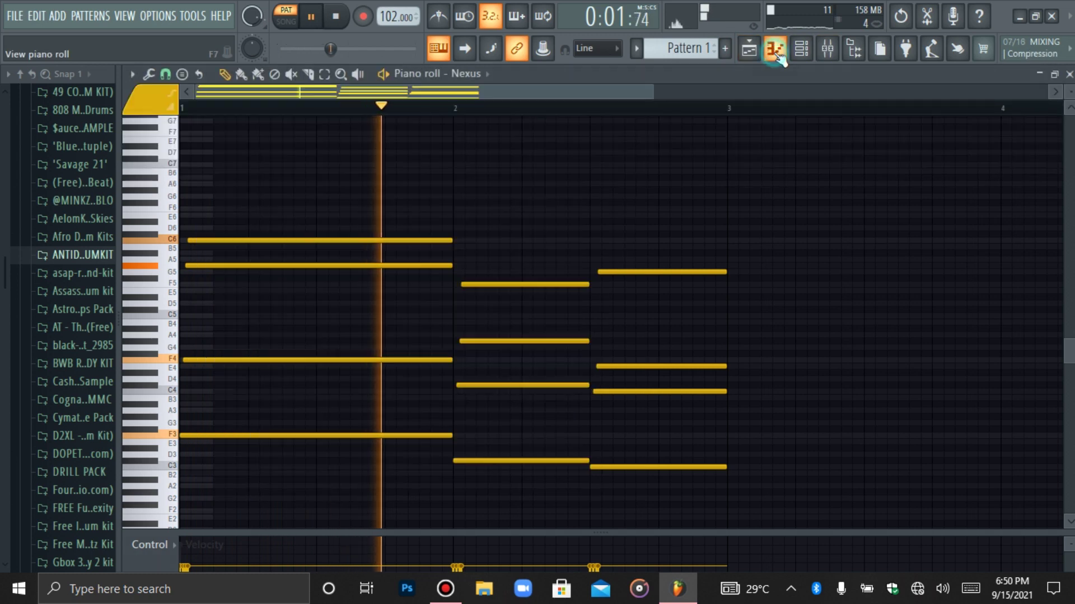
Place a C6 melody note at 2:05 lasting eight steps, and try a D6 note above it before deleting that one
click(520, 241)
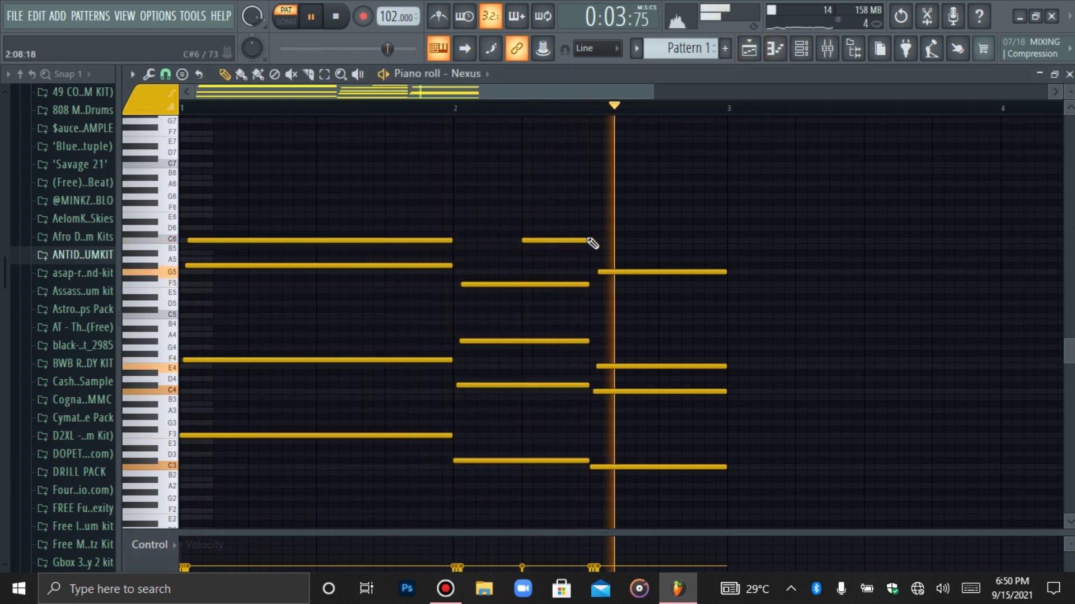
drag(588, 241, 647, 239)
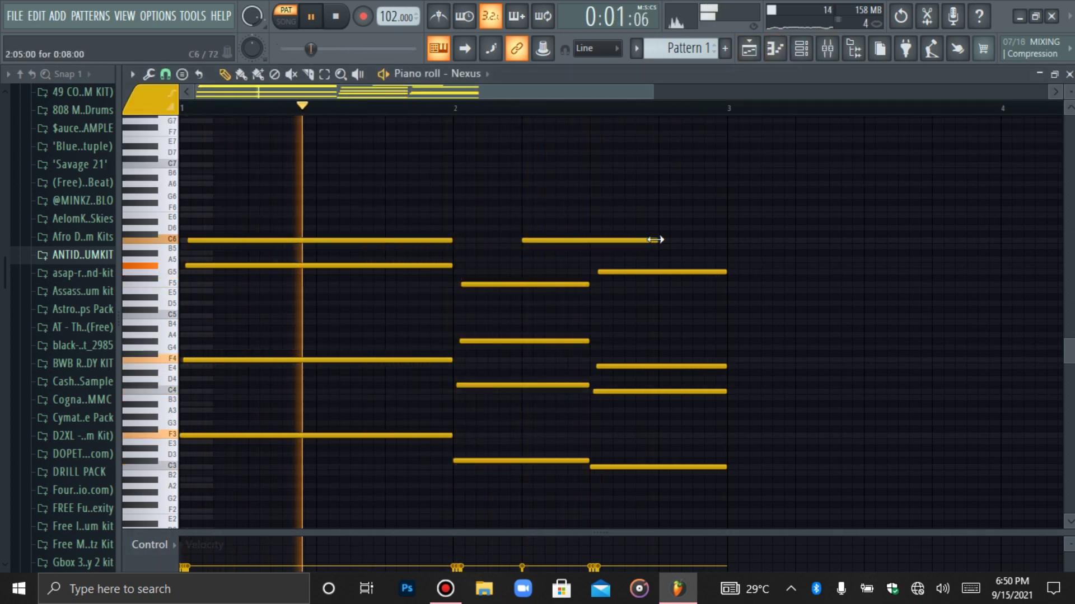
click(527, 228)
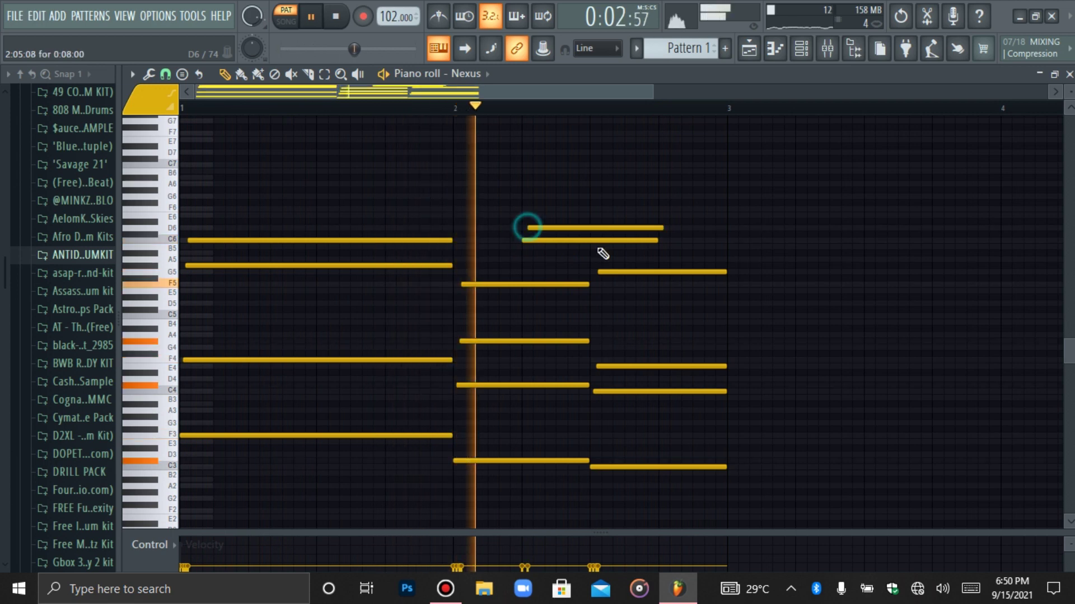
right_click(657, 230)
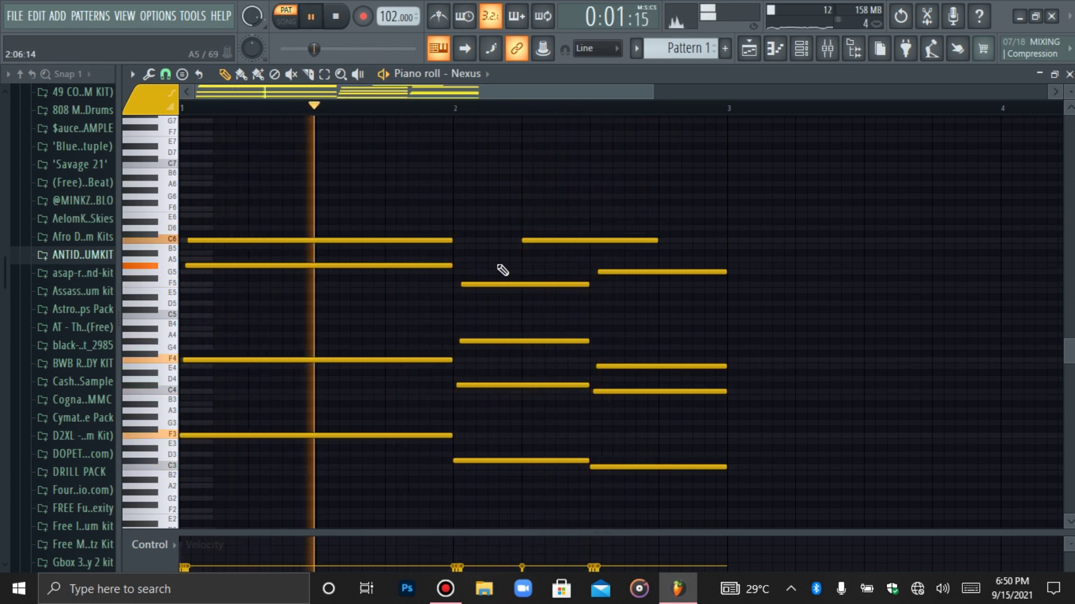
Add an eight-step note at the start of bar 2 and try it at D5 and E5 while the pattern plays
click(452, 259)
drag(511, 265, 515, 268)
key(shift+Down)
key(shift+Down)
key(shift+Down)
key(shift+Down)
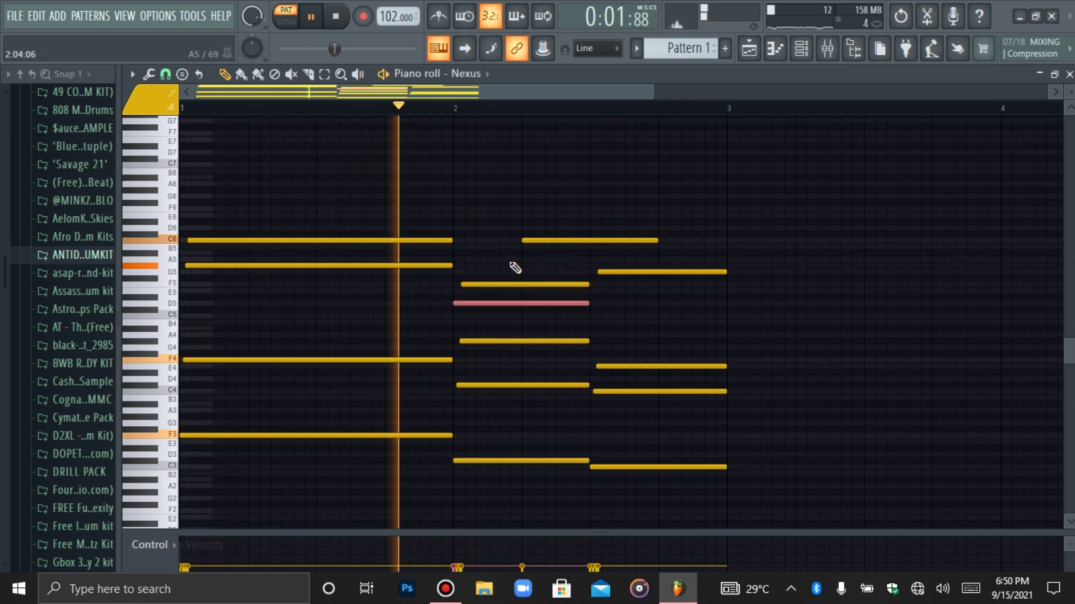
key(shift+Up)
key(shift+Up)
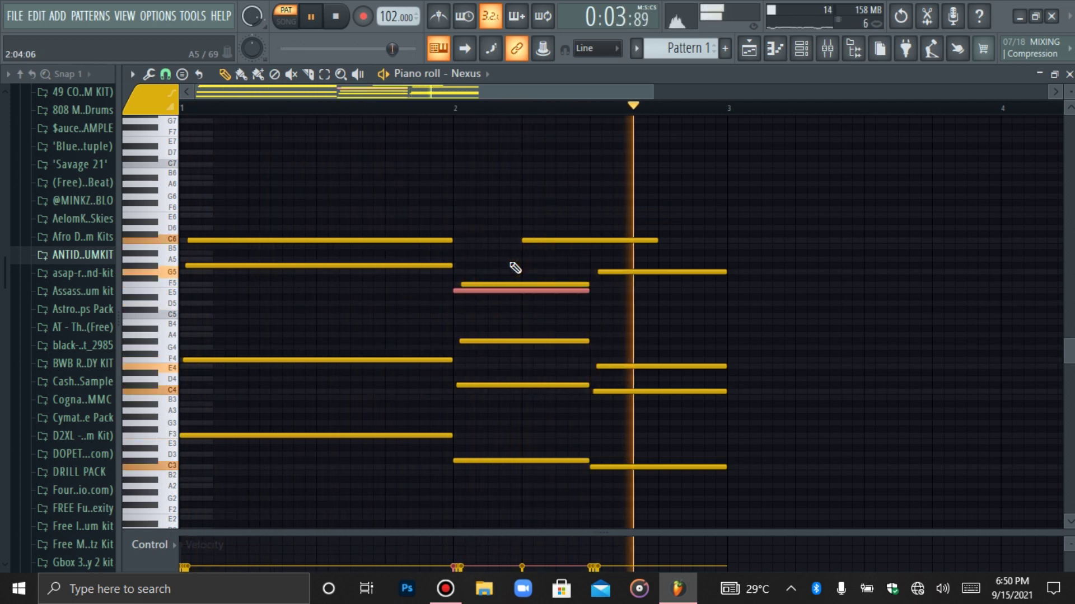
Try the note starting bar 2 at C6, settle it on A#6, and add an eight-step A6 note at about 2:09
key(shift+Up)
key(shift+Up)
key(shift+Up)
key(shift+Up)
key(shift+Up)
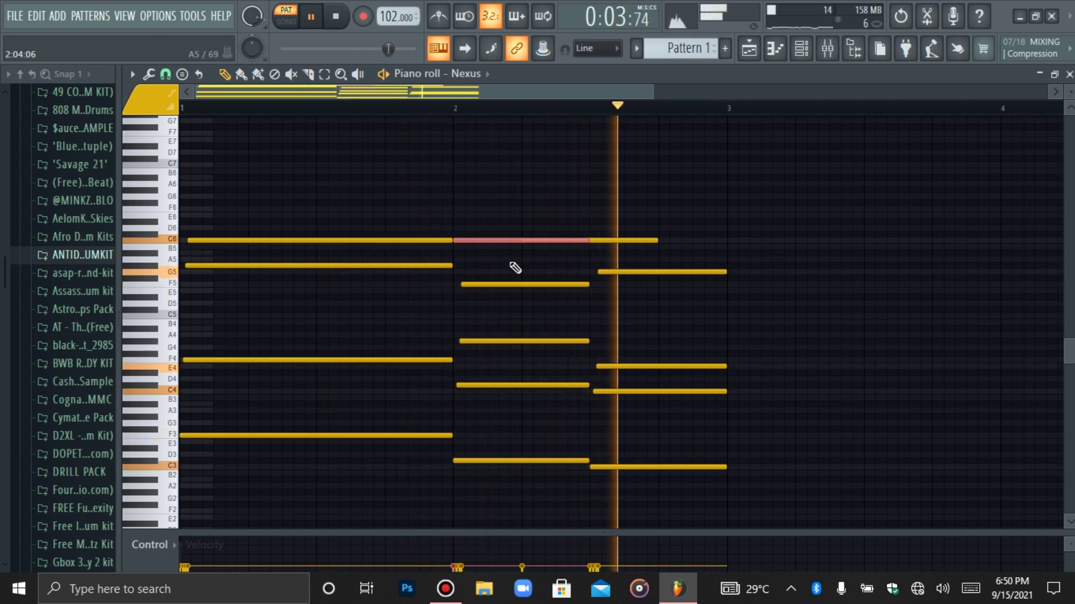
key(shift+Down)
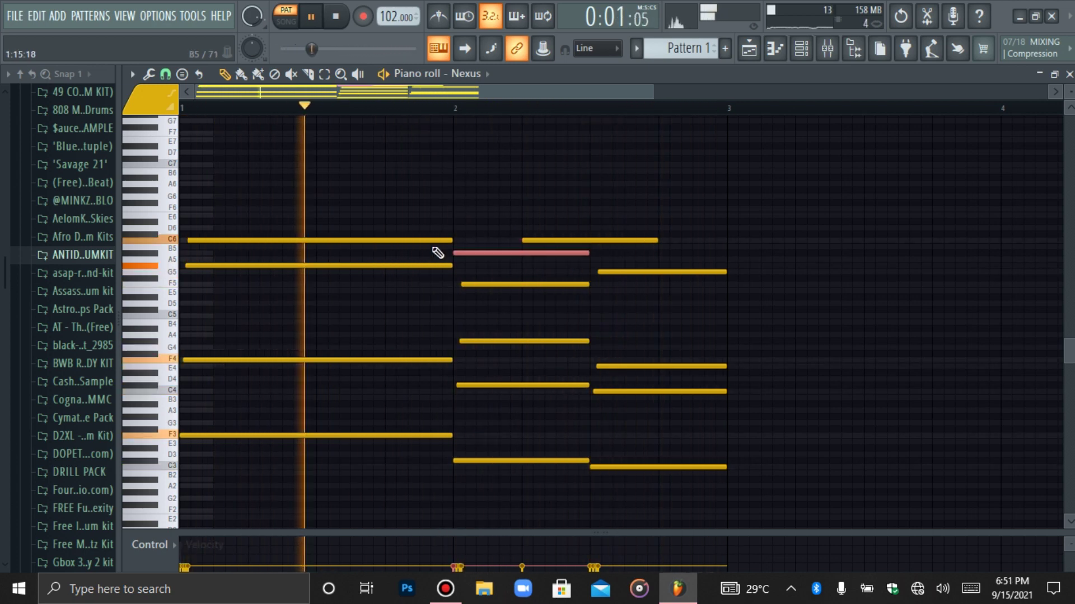
key(ctrl+Up)
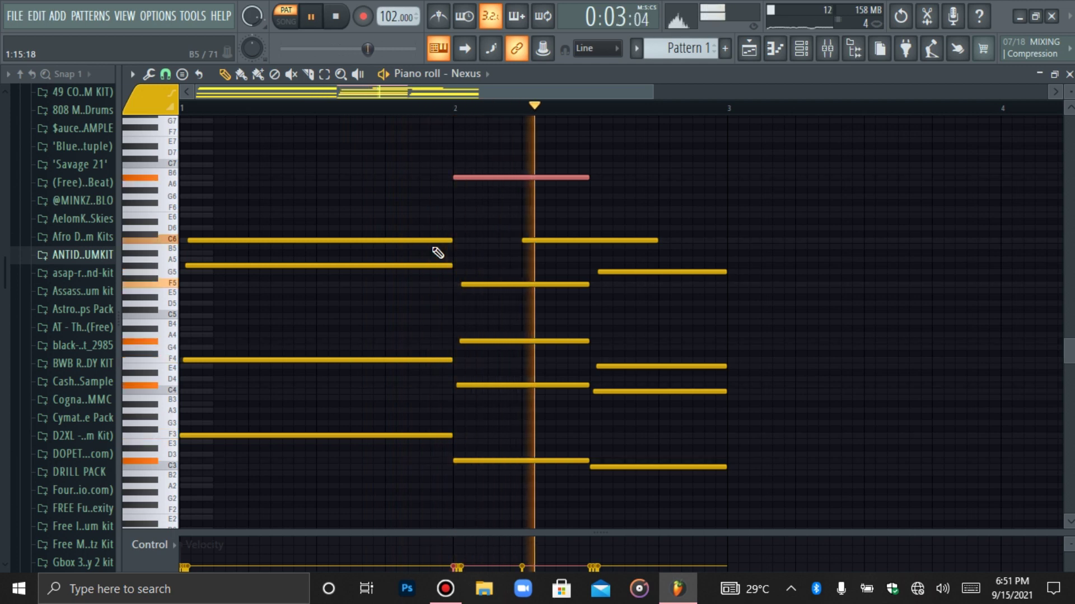
click(595, 184)
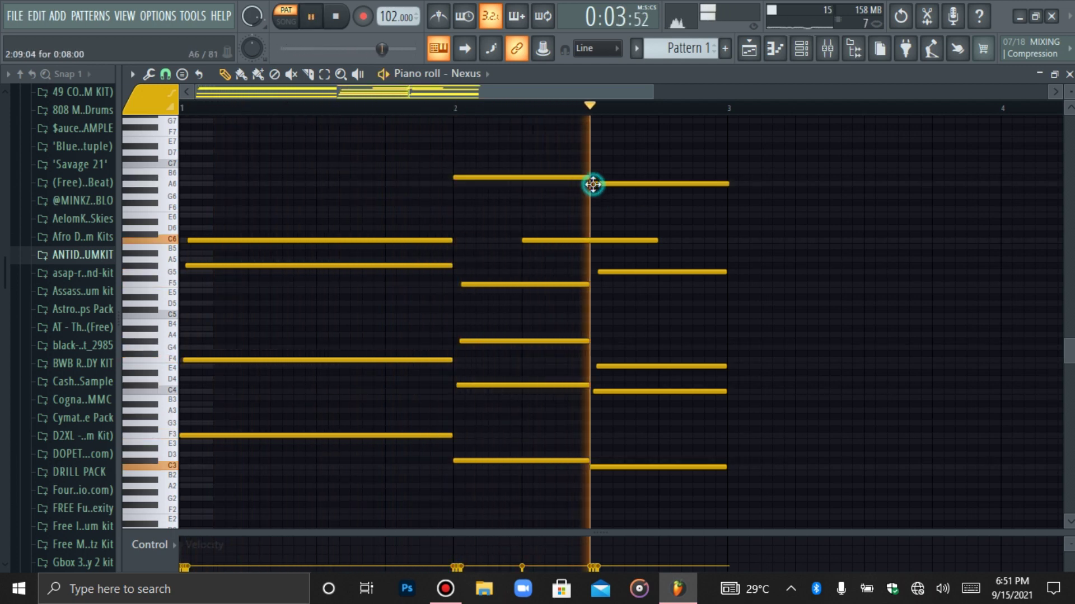
Try the two uppermost melody notes in bar 2 an octave lower, restore their pitch, and delete them
drag(673, 127, 574, 209)
key(ctrl+Down)
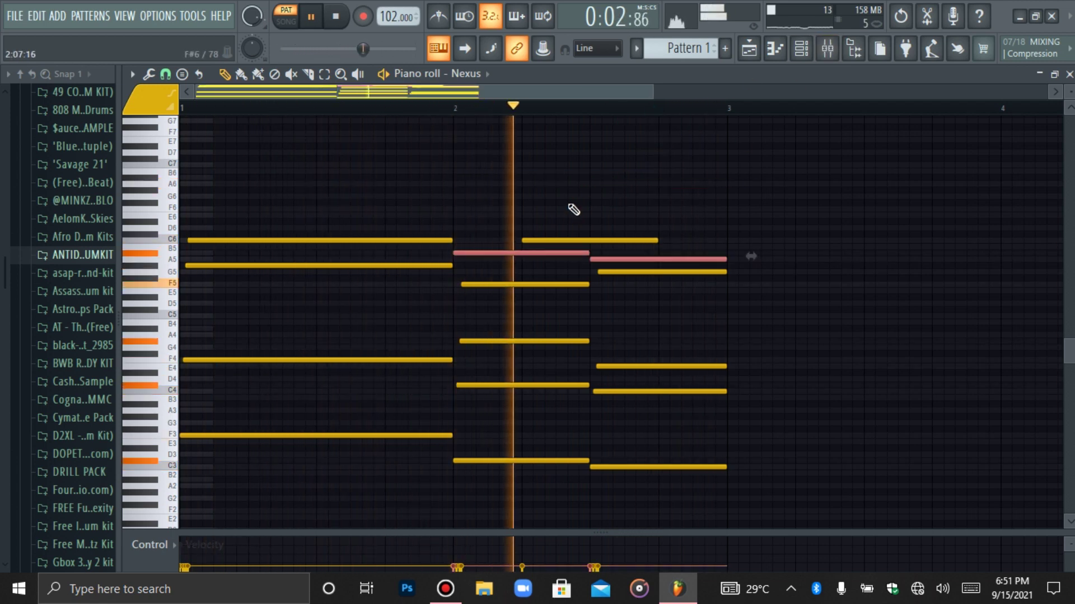
key(ctrl+Up)
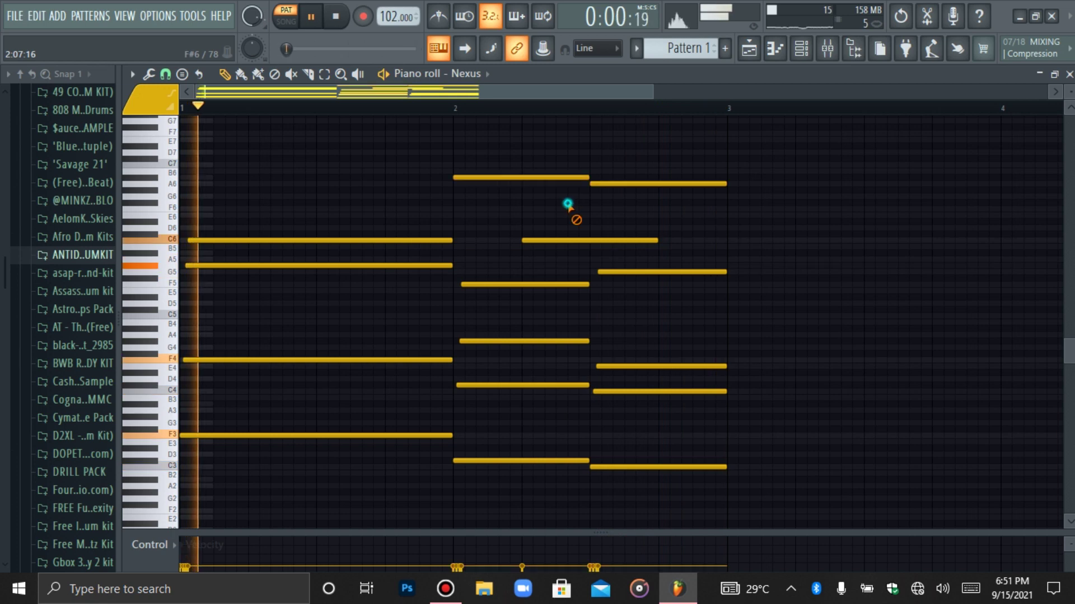
right_click(623, 183)
Check the Nexus channel's root note setting during playback and return to its piano roll
key(F6)
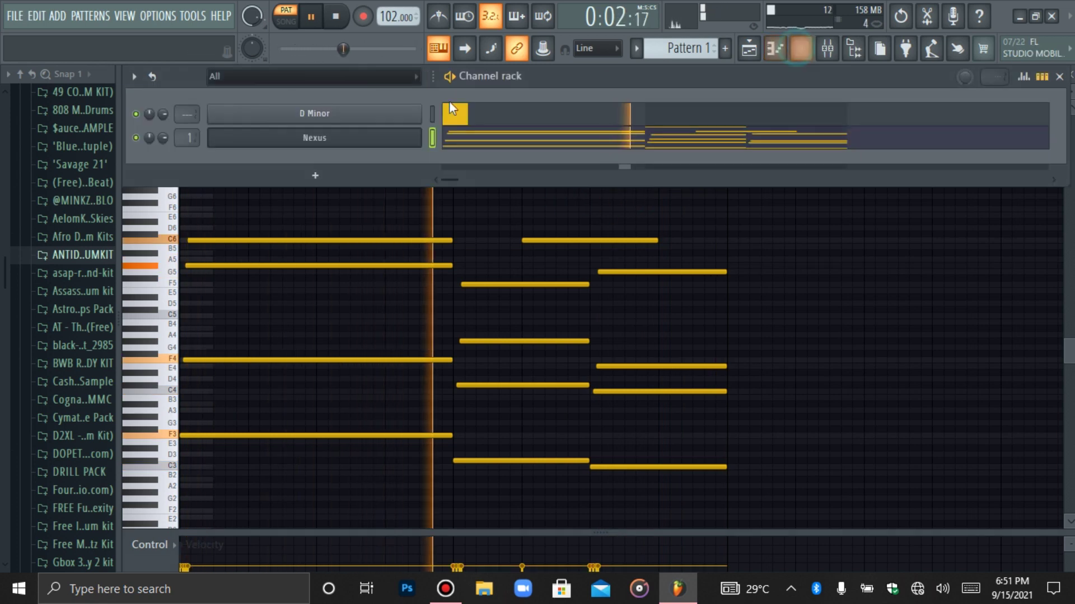
click(388, 137)
key(space)
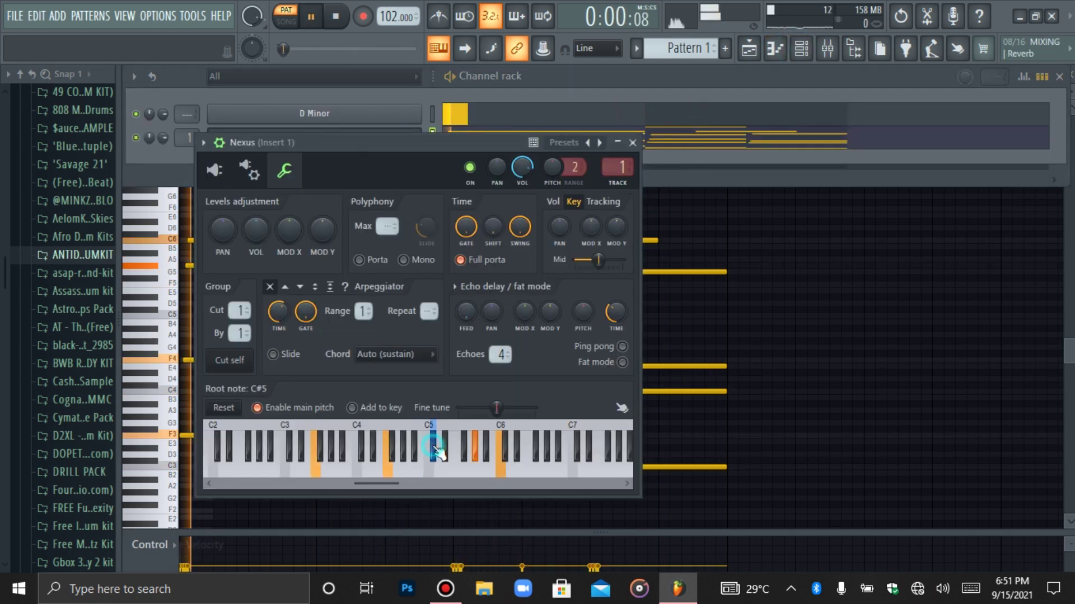
click(784, 49)
Try an A#6 note at about 2:05 and a D#7 note at about 1:12, and clear the trial melody notes above the chords
right_click(540, 187)
click(533, 180)
click(381, 147)
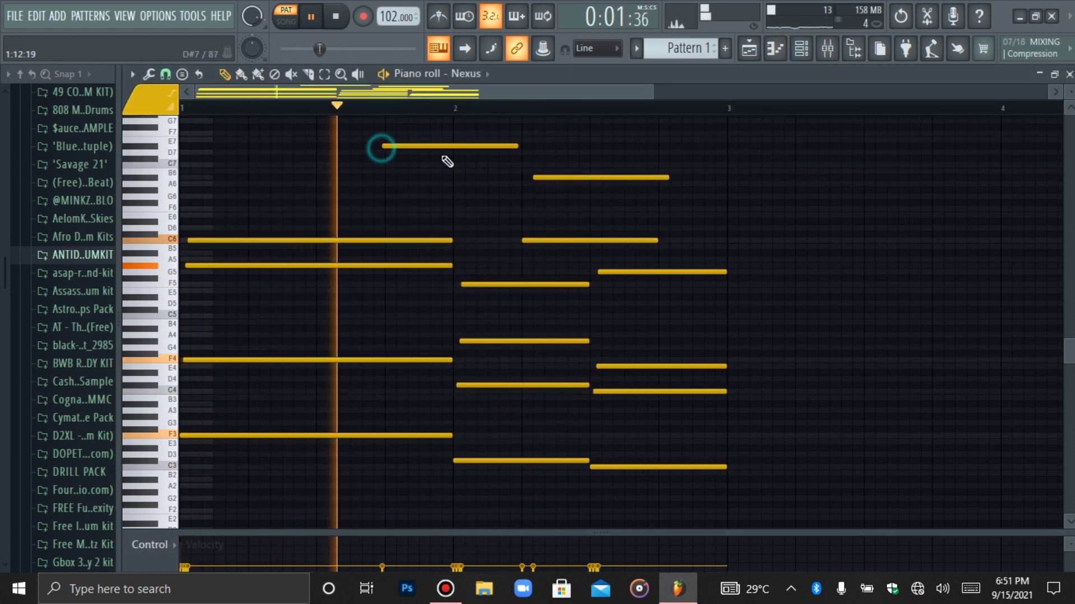
right_click(539, 176)
right_click(442, 147)
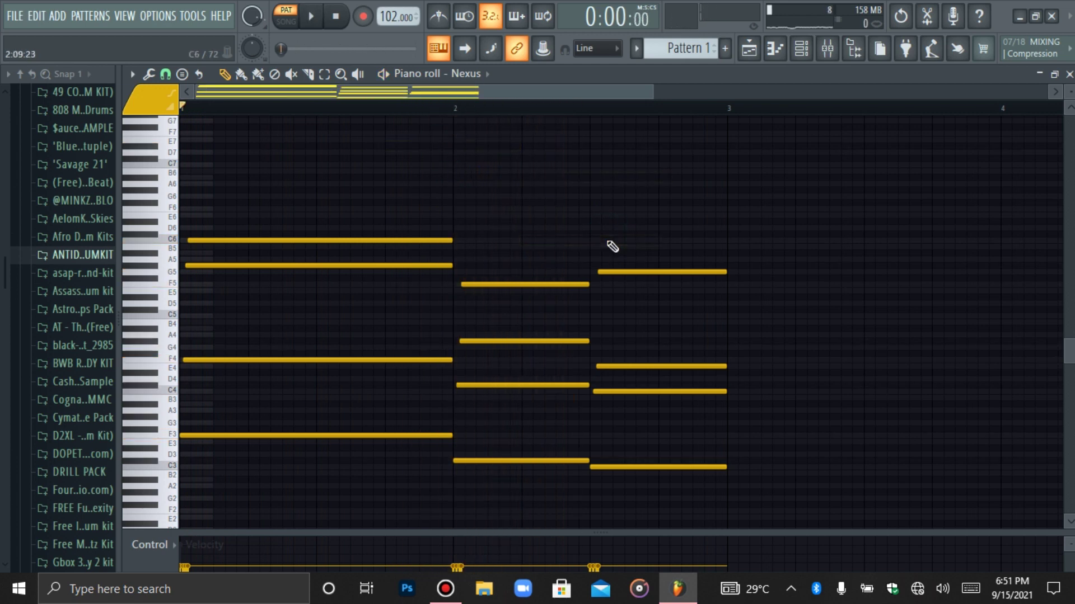
Duplicate the three-chord progression into bars 3 and 4 and fit all four bars in the piano roll
drag(653, 91, 793, 92)
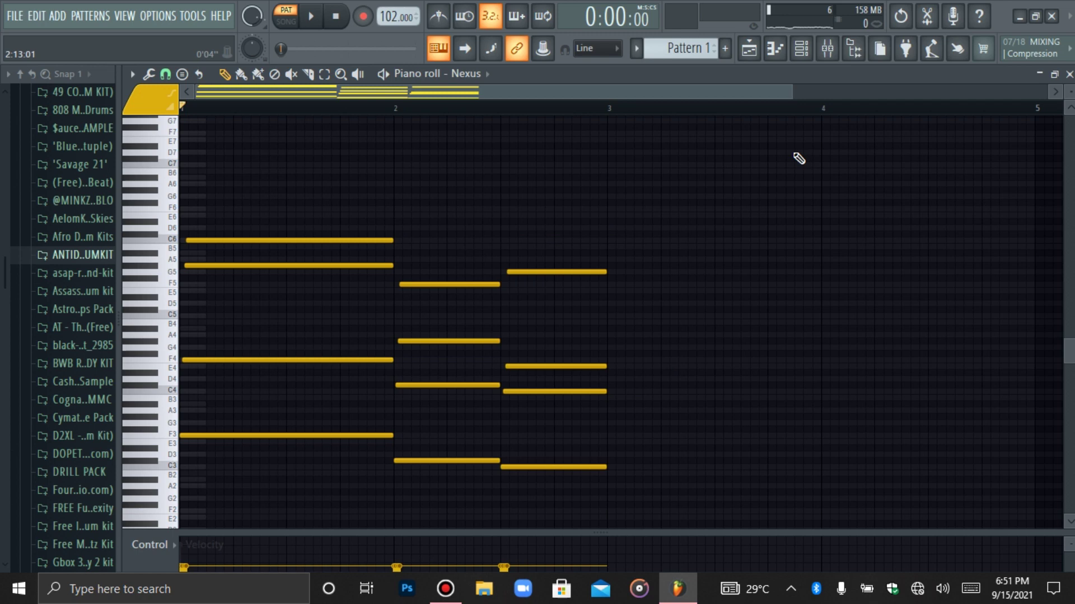
key(ctrl+b)
click(363, 179)
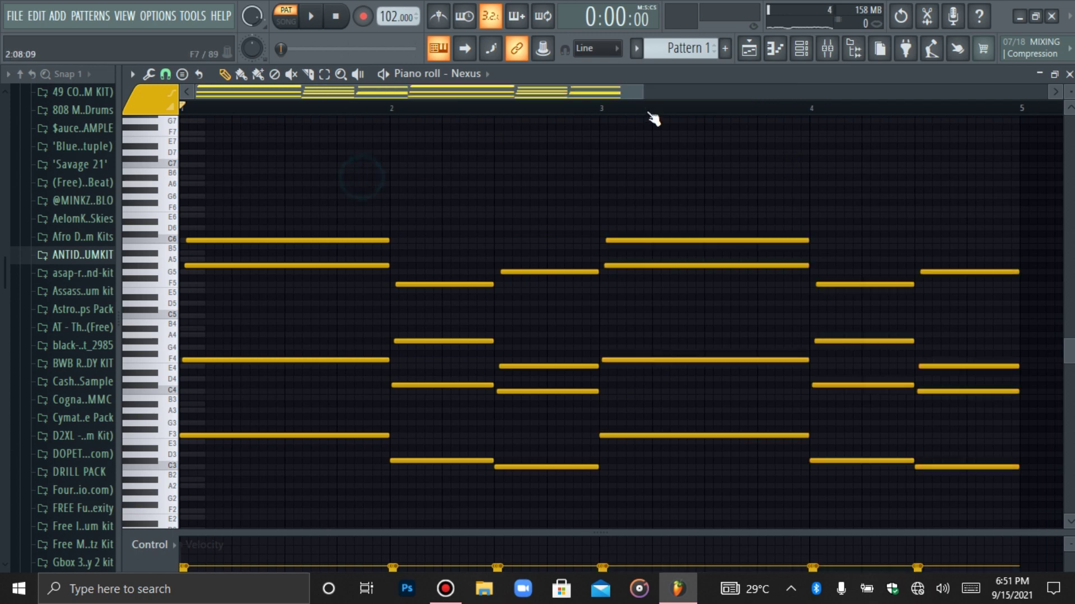
drag(637, 92, 628, 90)
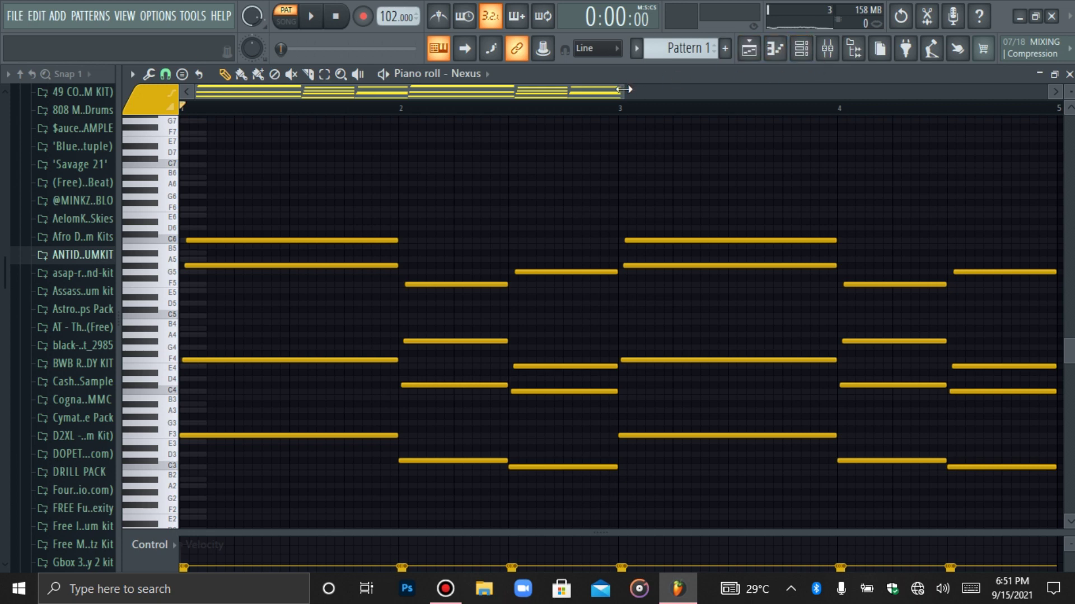
Add a Serum_x64 channel and load the KEYS - MellaSide preset from the Formula Serum Presets bank
click(801, 50)
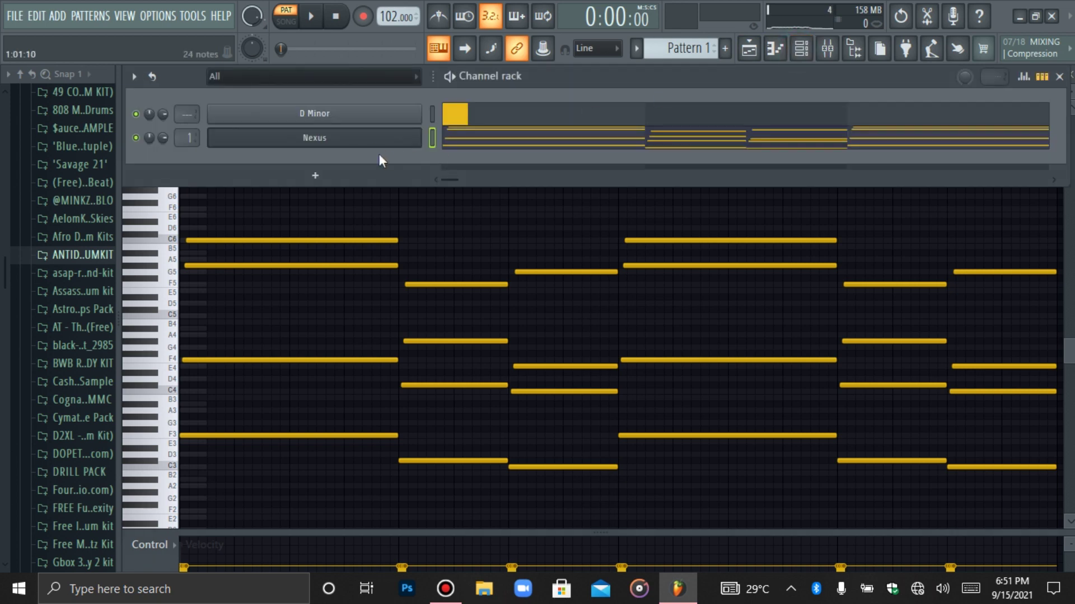
click(301, 179)
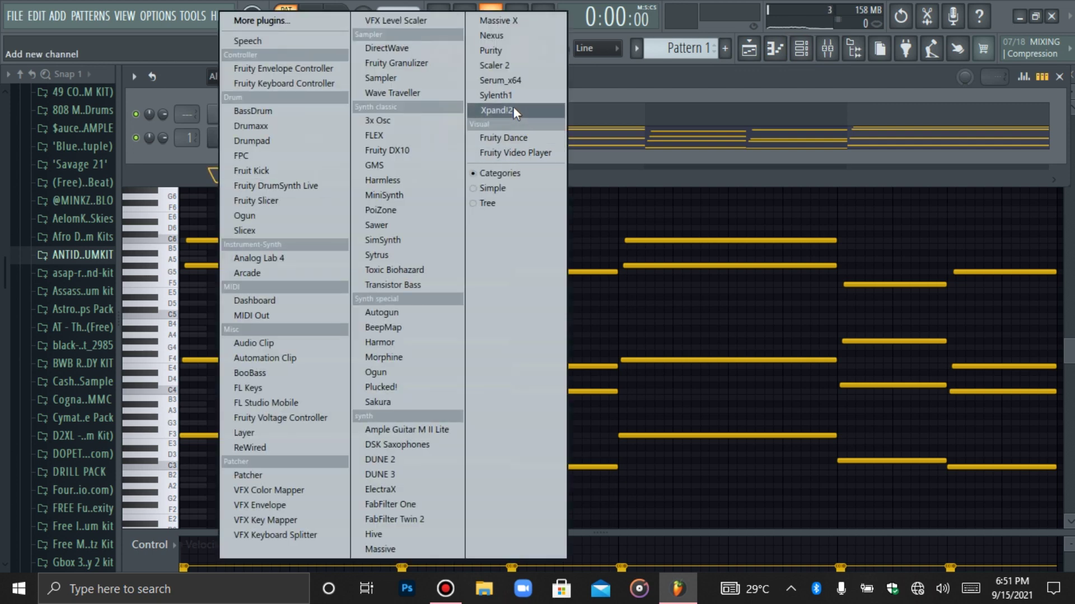
click(500, 82)
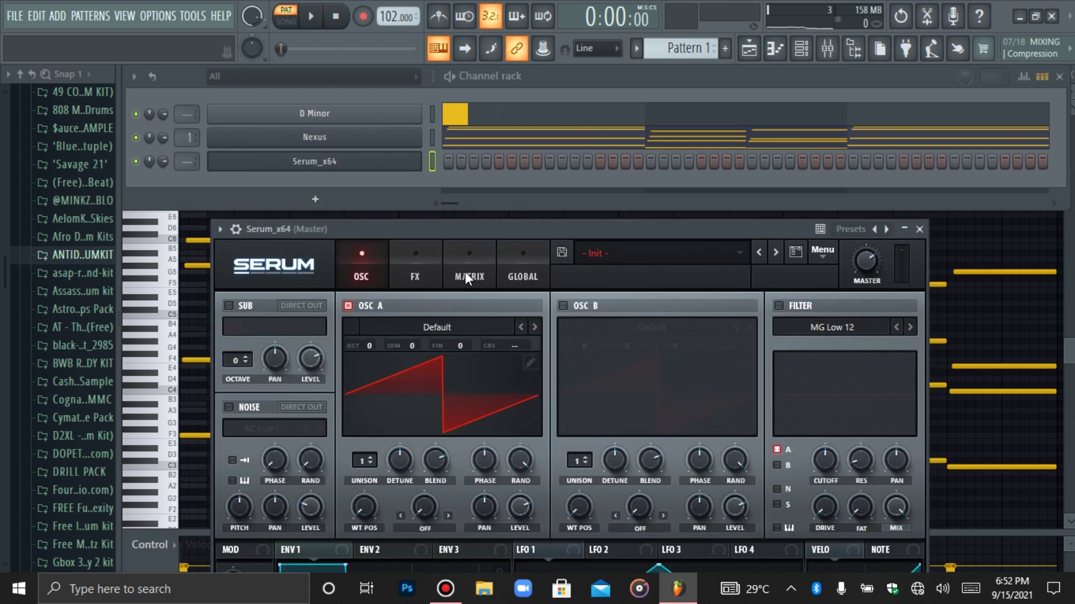
click(676, 260)
mouse_move(698, 348)
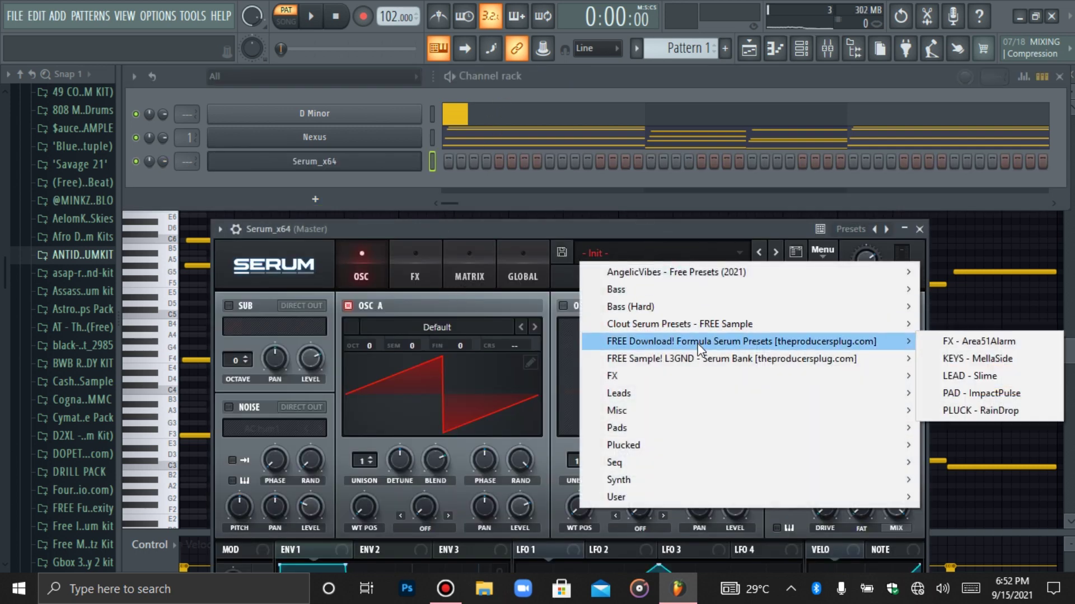
click(951, 360)
Try to route the Serum channel to a free mixer track and bring up its preset list
click(219, 229)
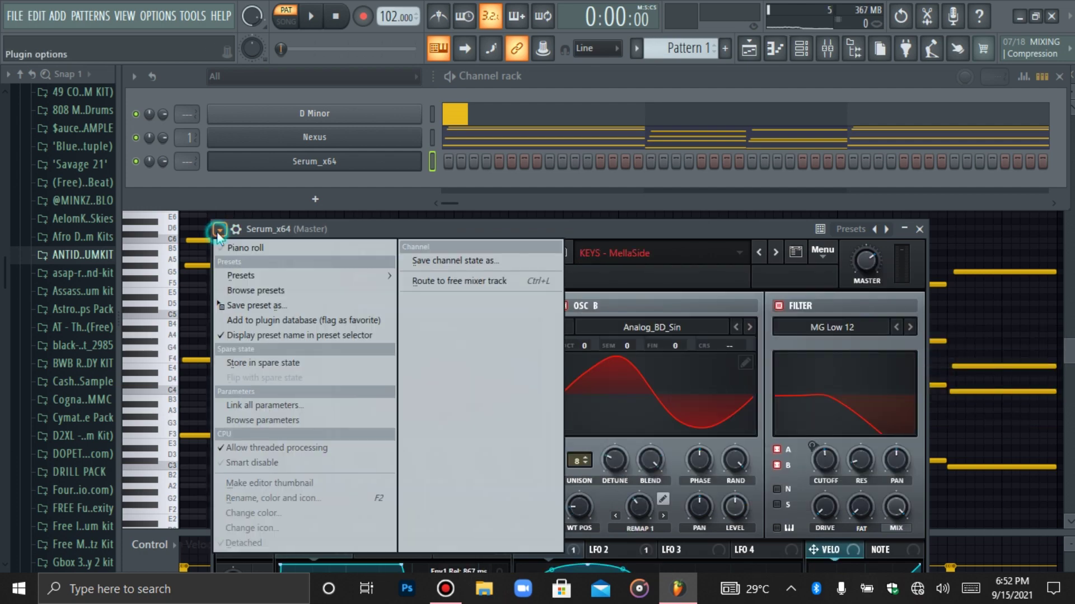
click(425, 276)
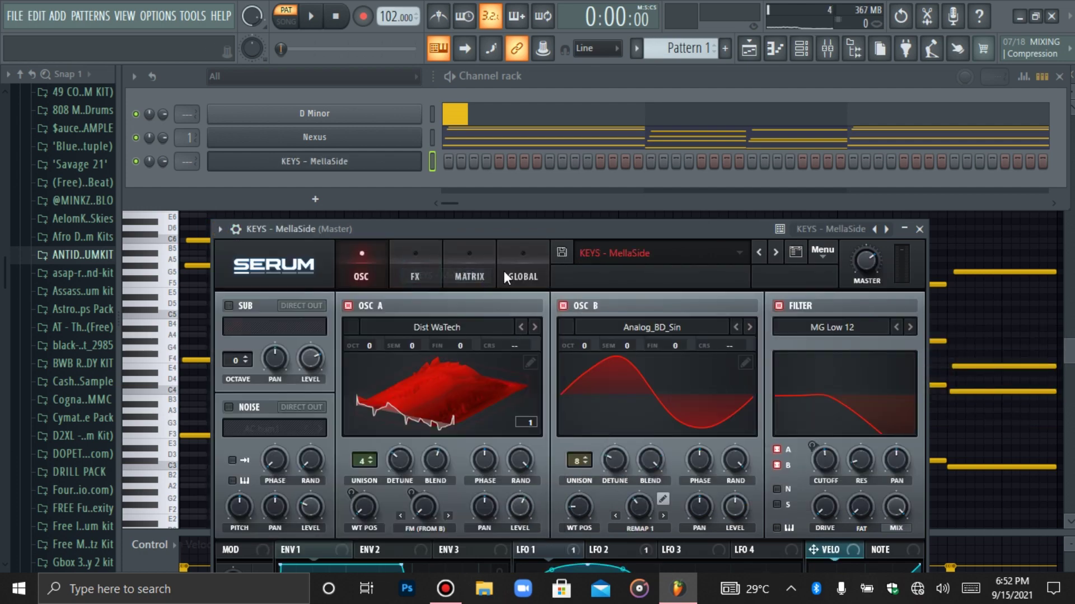
click(645, 257)
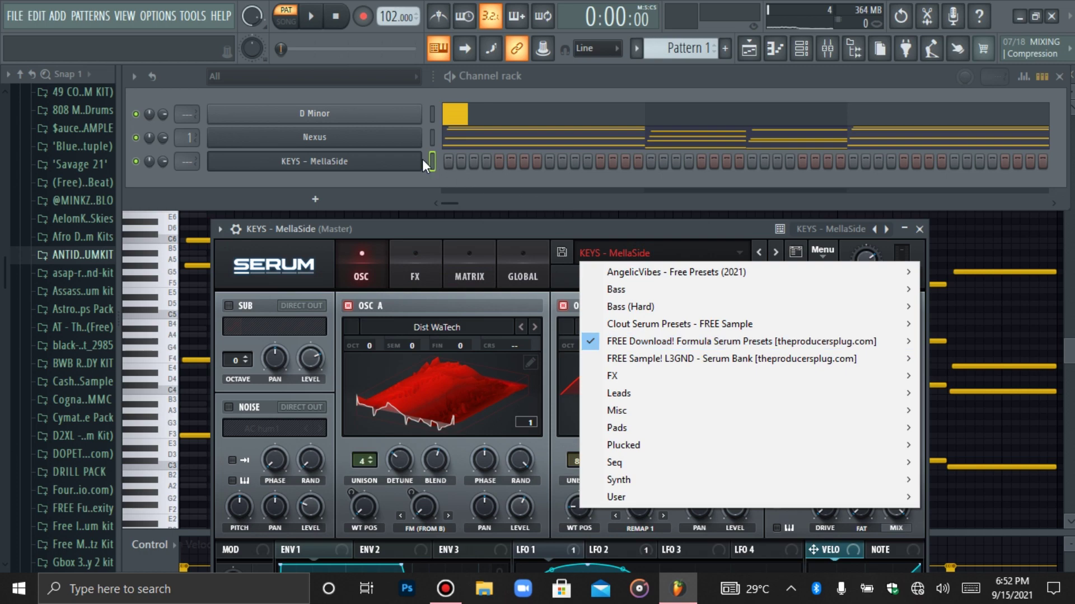
Check the Nexus channel's root note and set the KEYS - MellaSide channel's root note to C#5 to match it
click(340, 141)
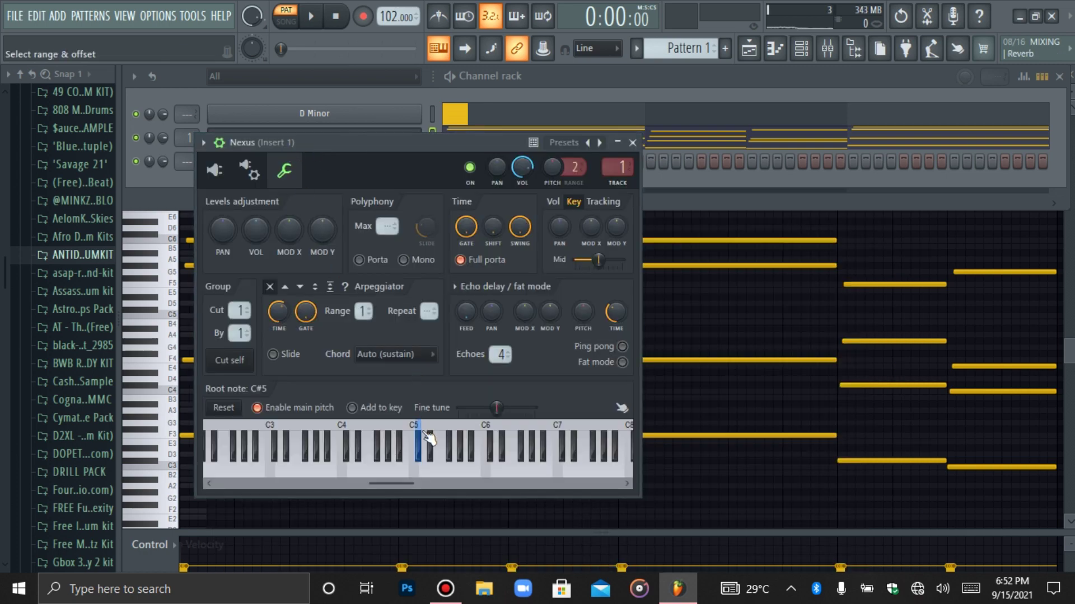
click(327, 130)
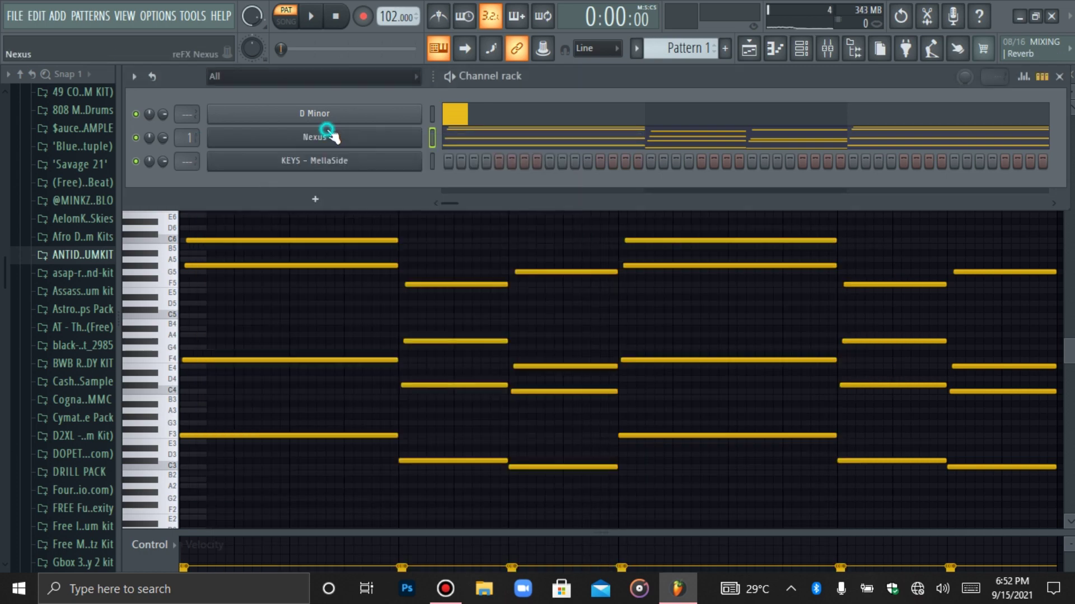
click(326, 164)
click(301, 258)
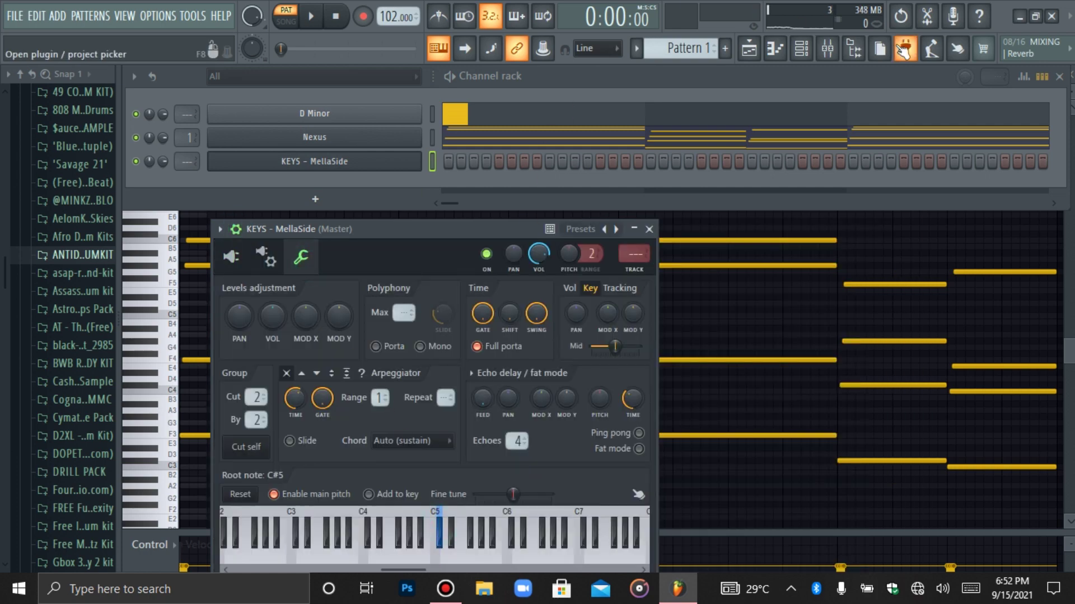
In the KEYS - MellaSide piano roll, place eight-step notes at C6 on 1:13 and at G5 on 2:09
click(794, 50)
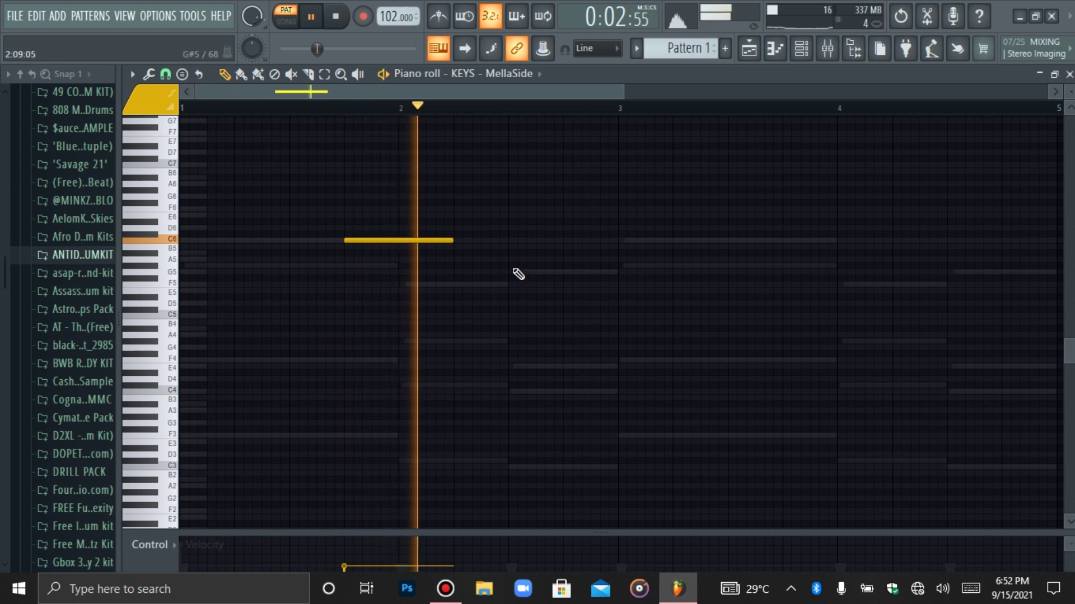
click(518, 241)
drag(525, 241, 529, 272)
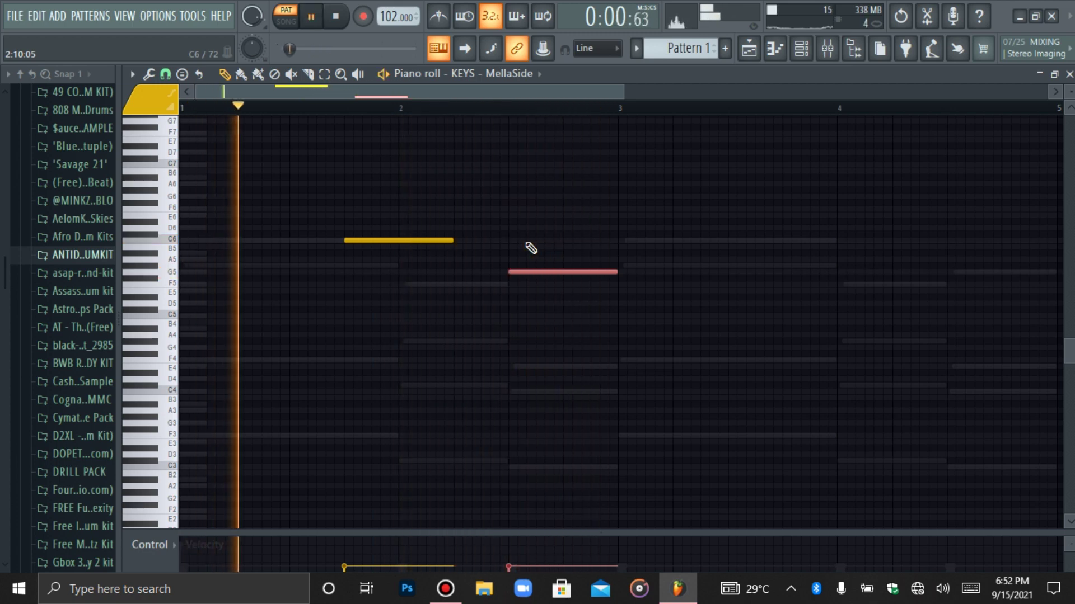
Try the note at 2:09 at other pitches up to E6 while the pattern plays
key(ctrl+Down)
key(shift+Up)
key(shift+Up)
key(shift+Up)
key(shift+Up)
key(shift+Up)
key(shift+Up)
key(shift+Up)
key(shift+Up)
key(shift+Up)
key(ctrl+Up)
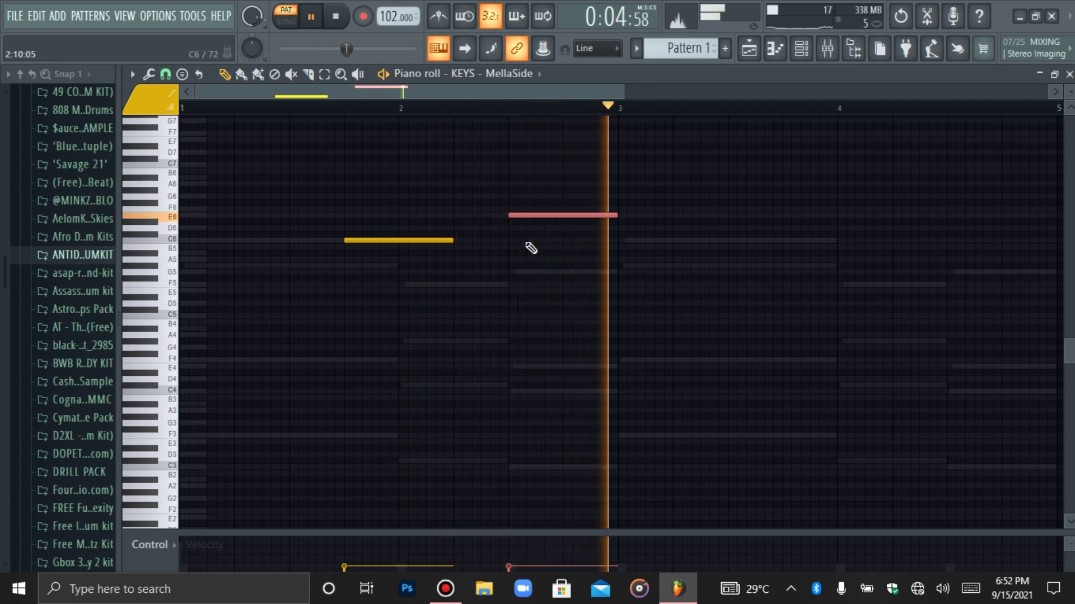
Try the note at 2:09 lower at C5 and delete it
scroll(531, 248, down, 1)
key(ctrl+Down)
key(shift+Down)
key(shift+Down)
key(shift+Down)
key(shift+Down)
key(ctrl+Up)
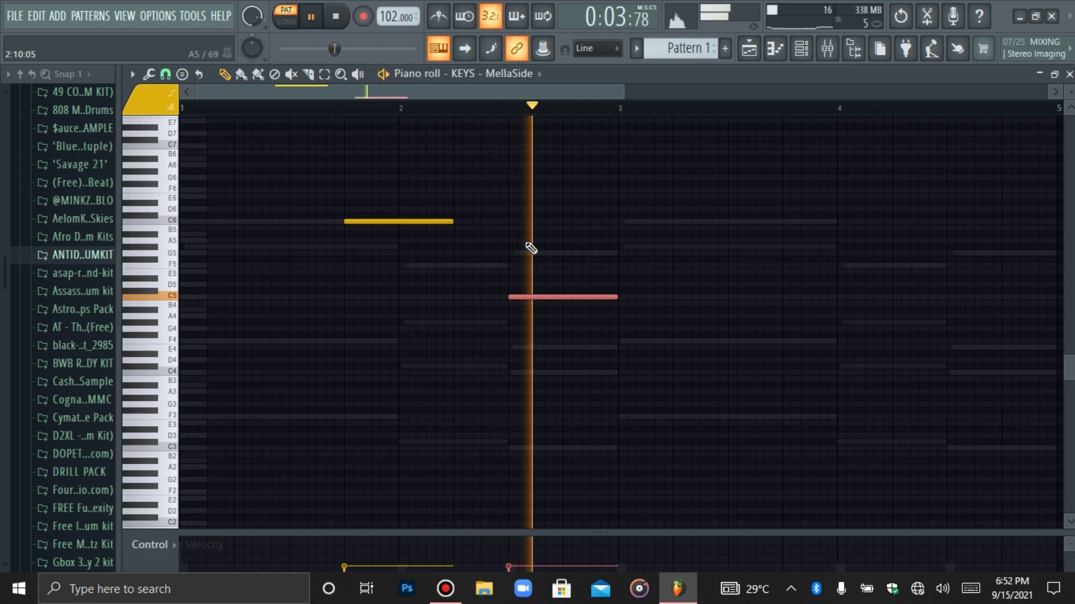
right_click(533, 298)
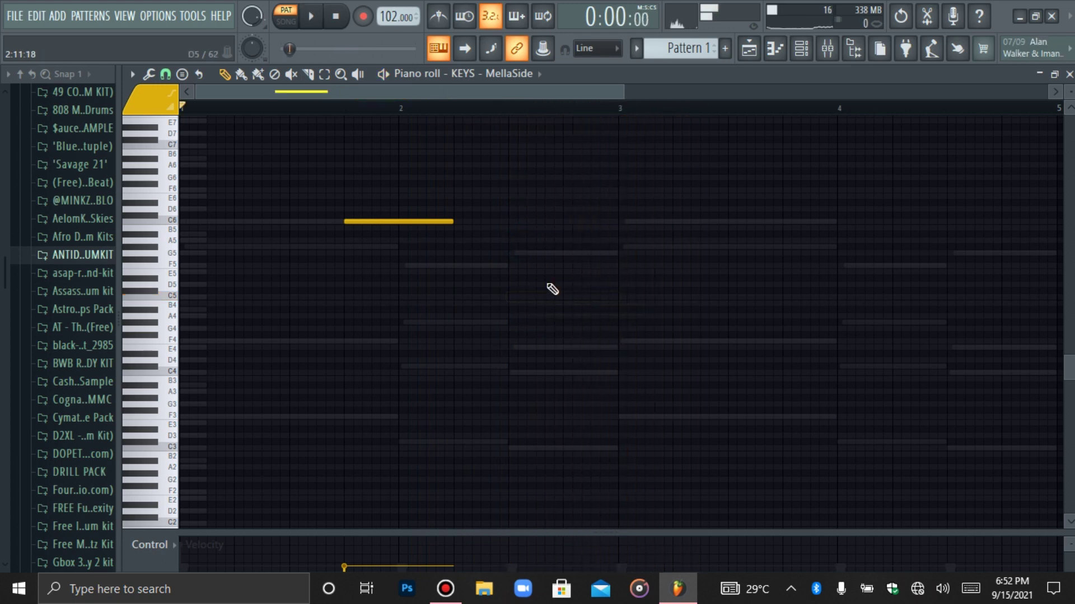
Try a G#5 note at 1:09 and an A#5 note at about 1:15 against the C6 note, and delete both
click(289, 246)
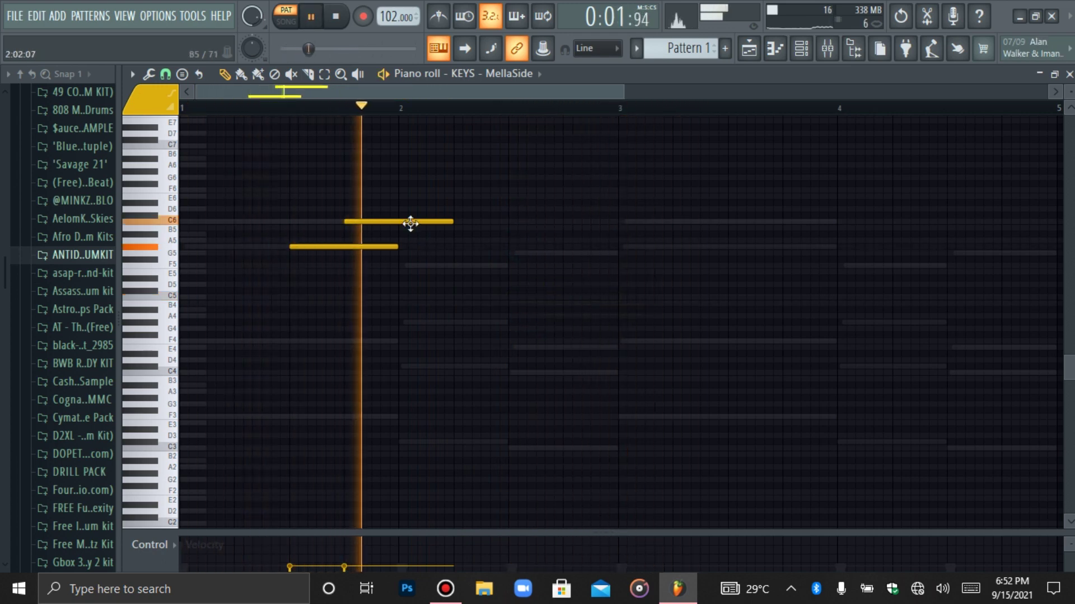
click(377, 234)
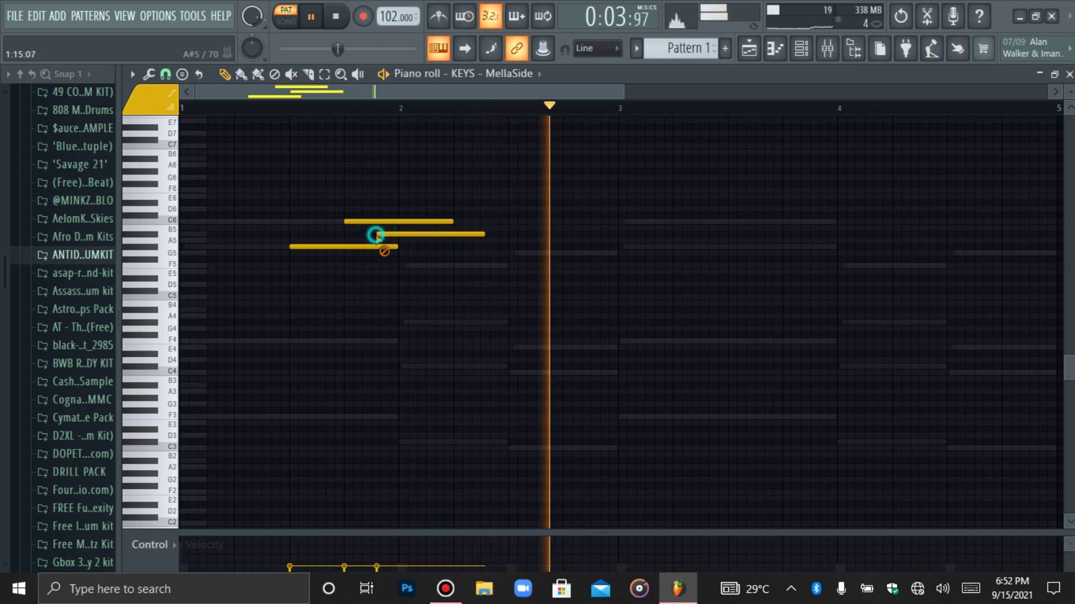
right_click(391, 247)
right_click(392, 234)
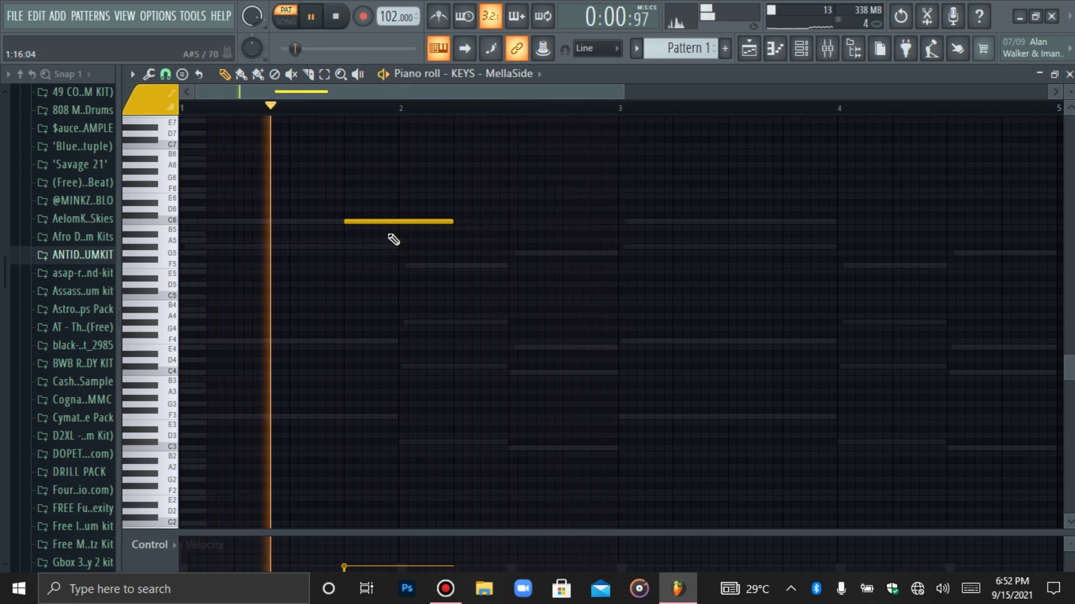
Move the remaining melody note to 1:11, try it at A5, and raise it to G#6
key(ctrl+Down)
key(space)
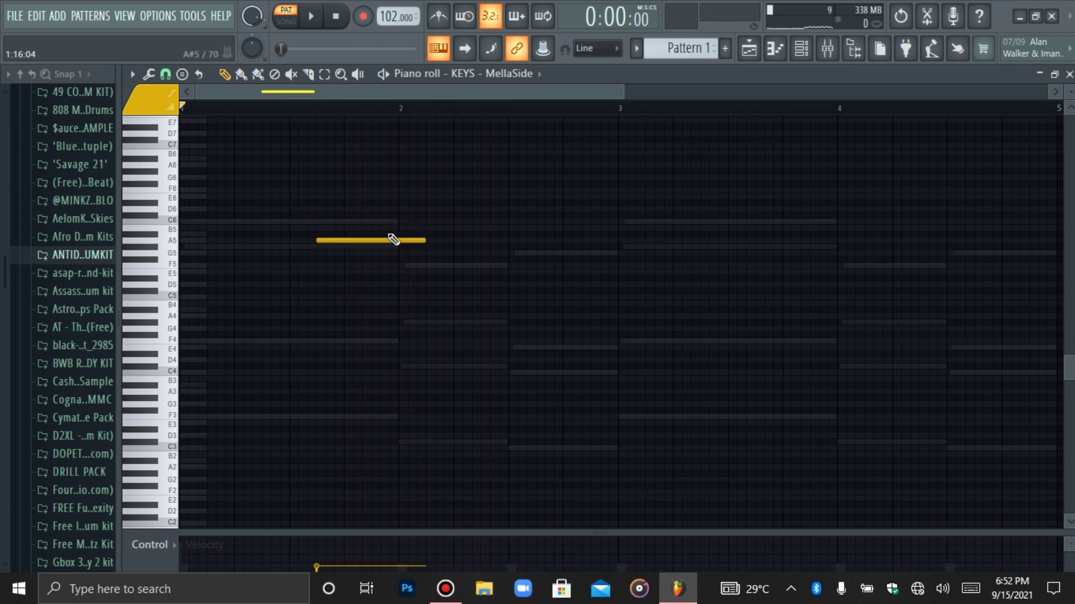
scroll(394, 239, up, 1)
key(space)
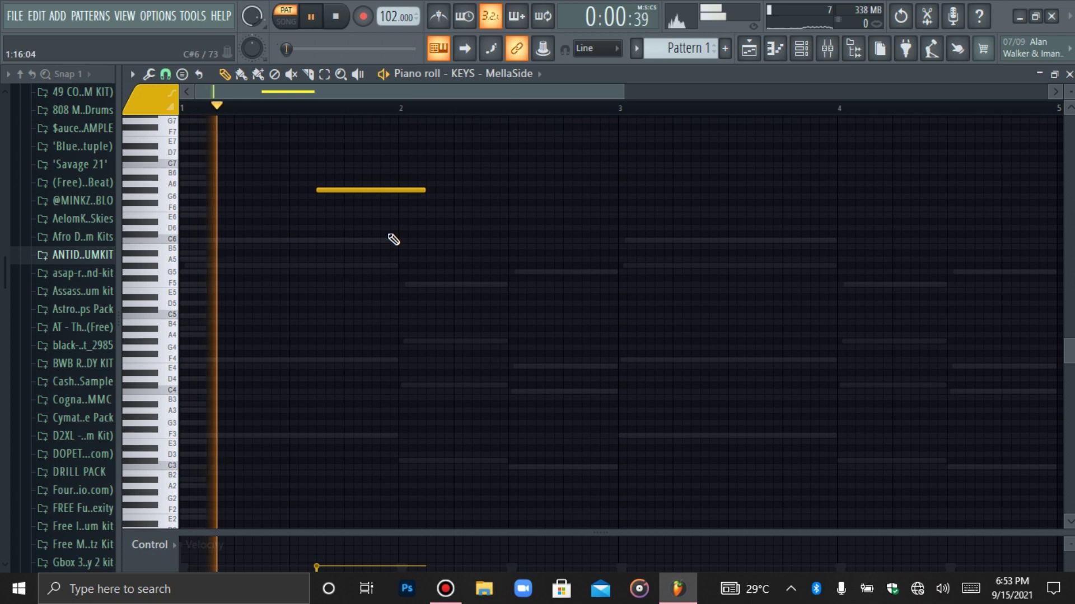
Add eight-step melody notes at C6 on 3:09 and at G5 on 4:09
scroll(392, 238, up, 1)
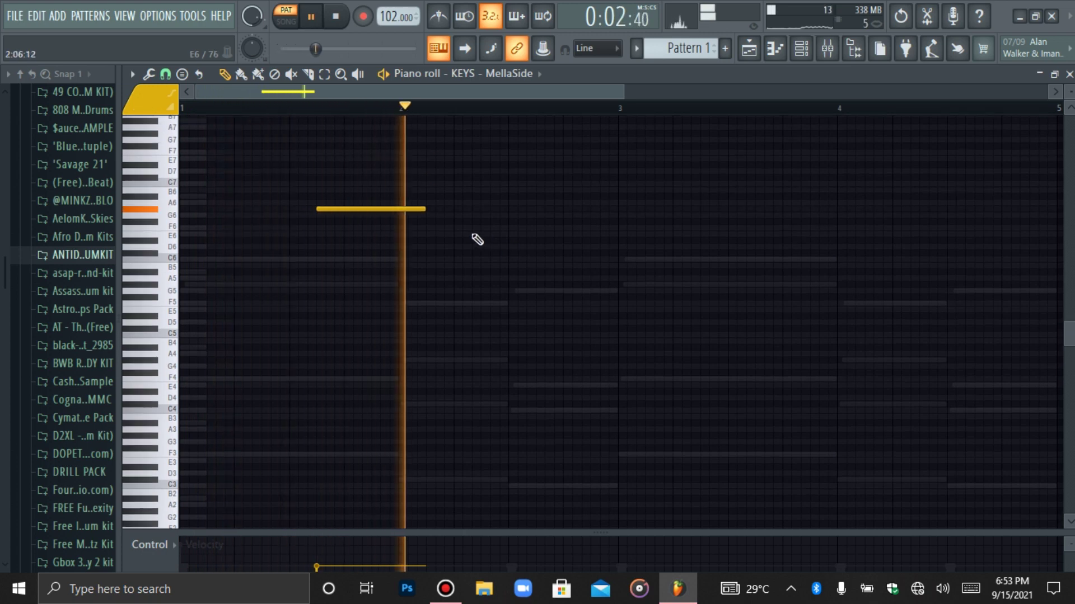
click(731, 259)
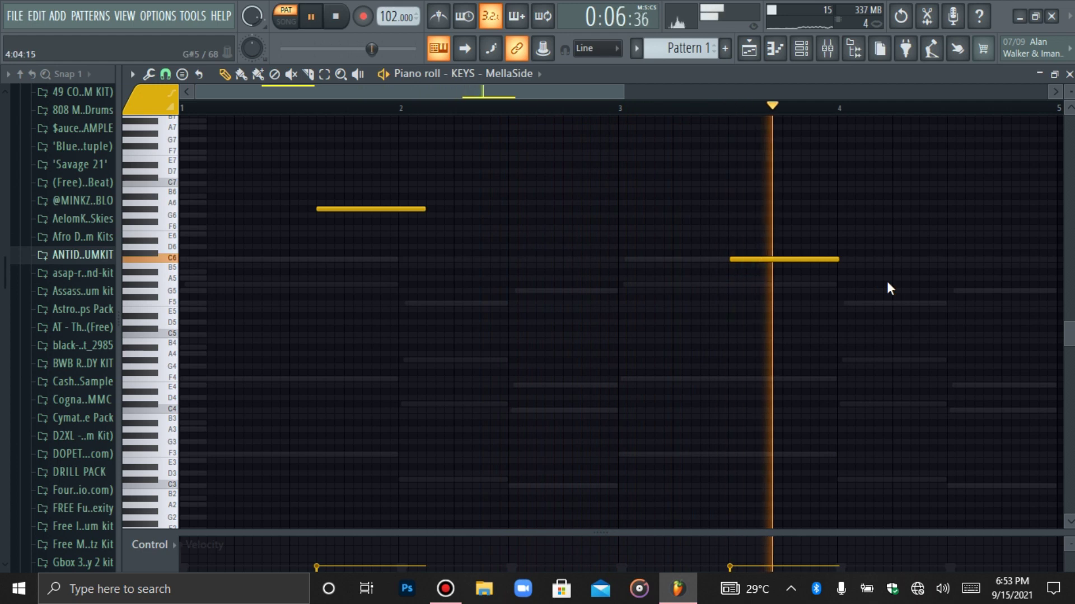
click(952, 291)
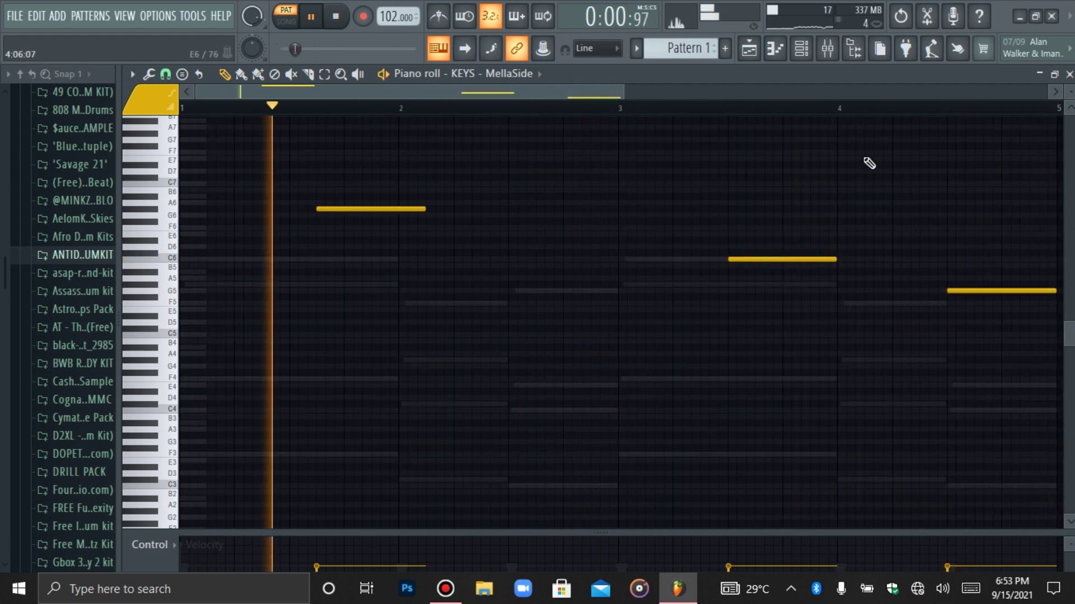
Shift the first melody note back to 1:09 and lower it an octave to G#5
key(shift+Left)
key(shift+Left)
key(ctrl+Down)
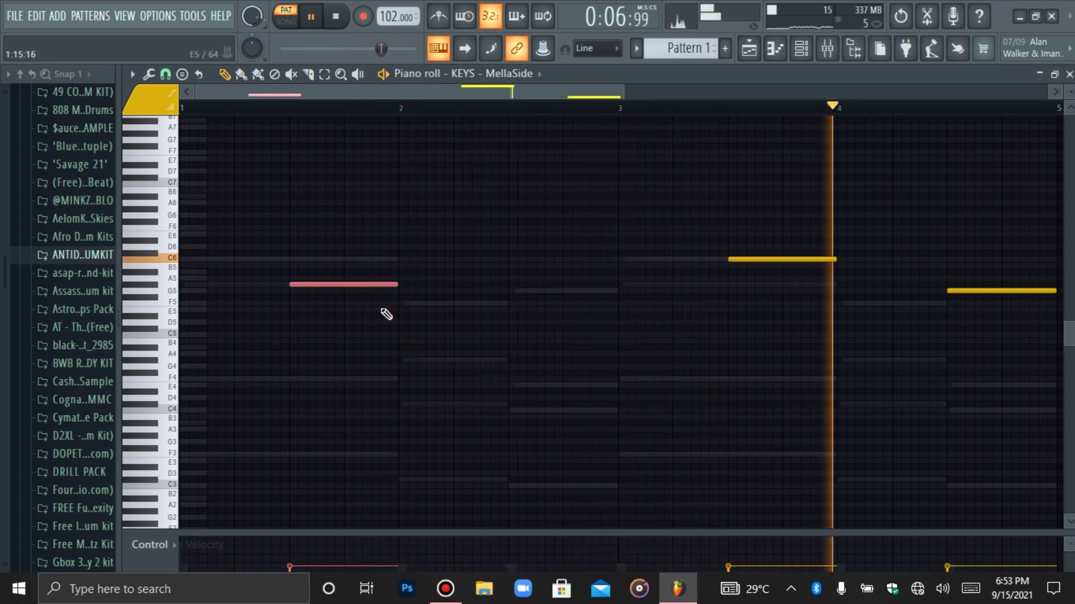
Compare the root notes of Nexus and KEYS - MellaSide, and route the KEYS - MellaSide channel to mixer track 2
click(801, 48)
click(311, 143)
key(space)
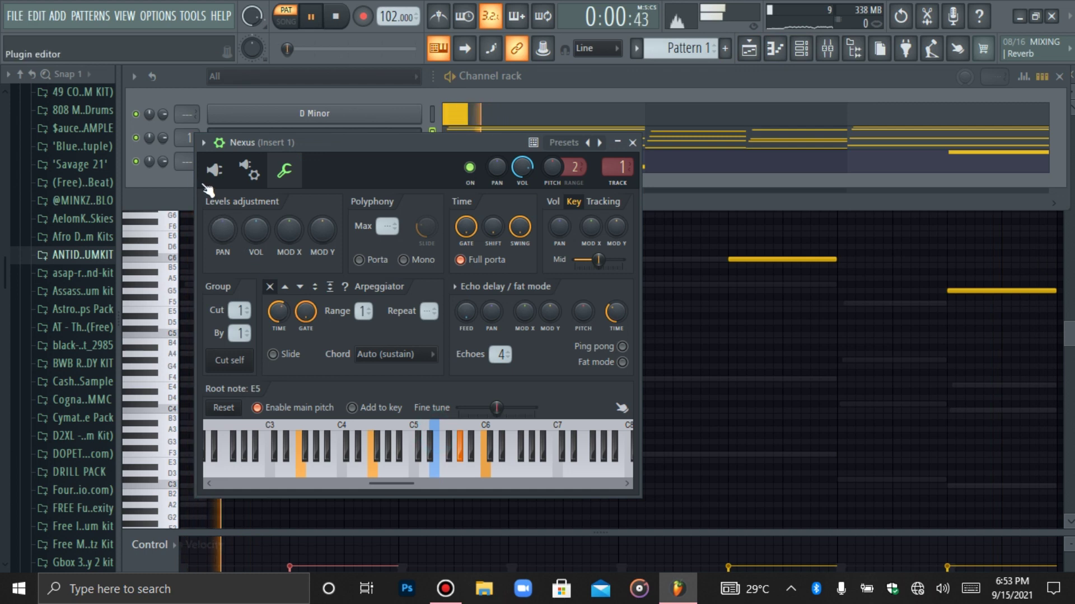
click(187, 165)
click(274, 163)
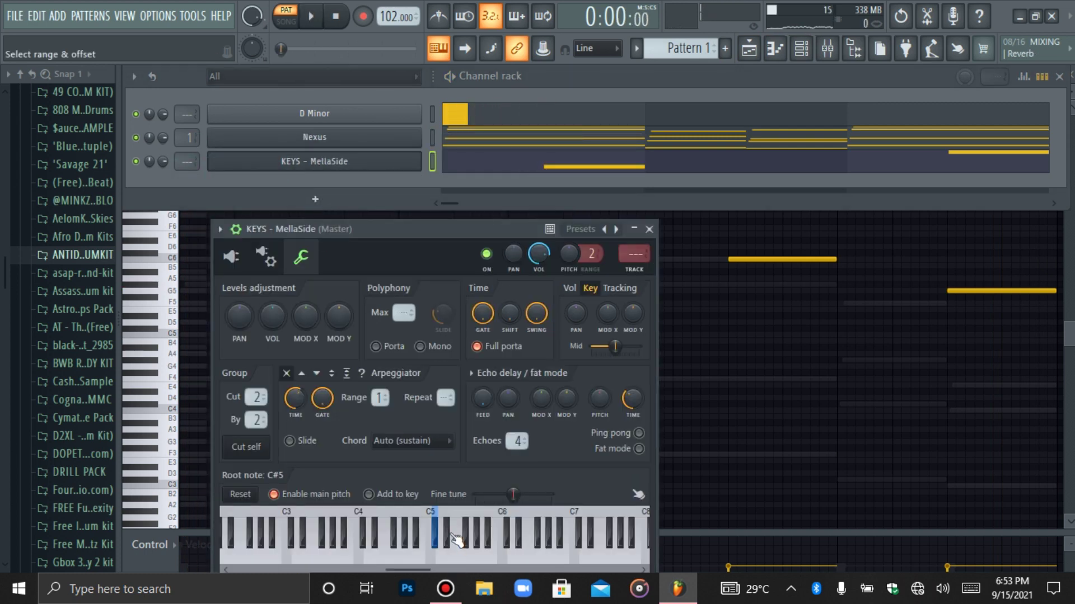
key(space)
click(244, 174)
scroll(187, 162, up, 2)
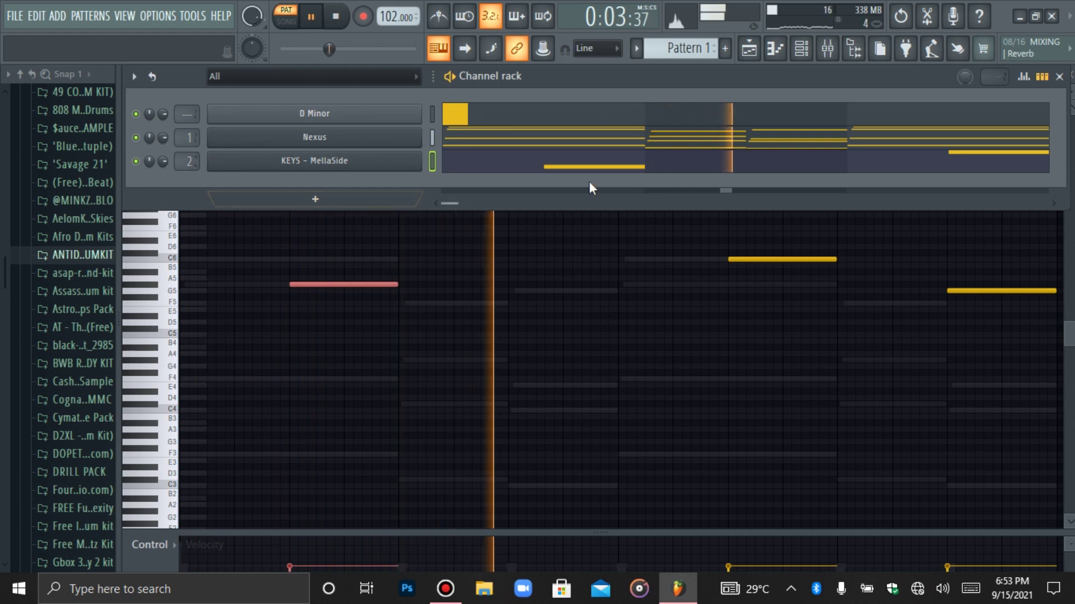
click(775, 48)
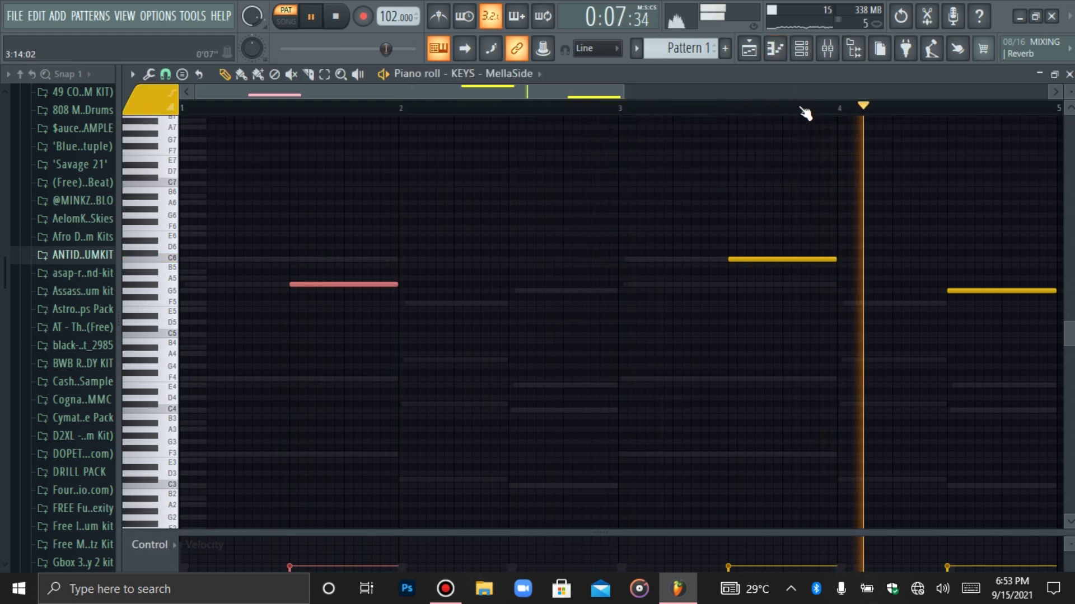
click(801, 48)
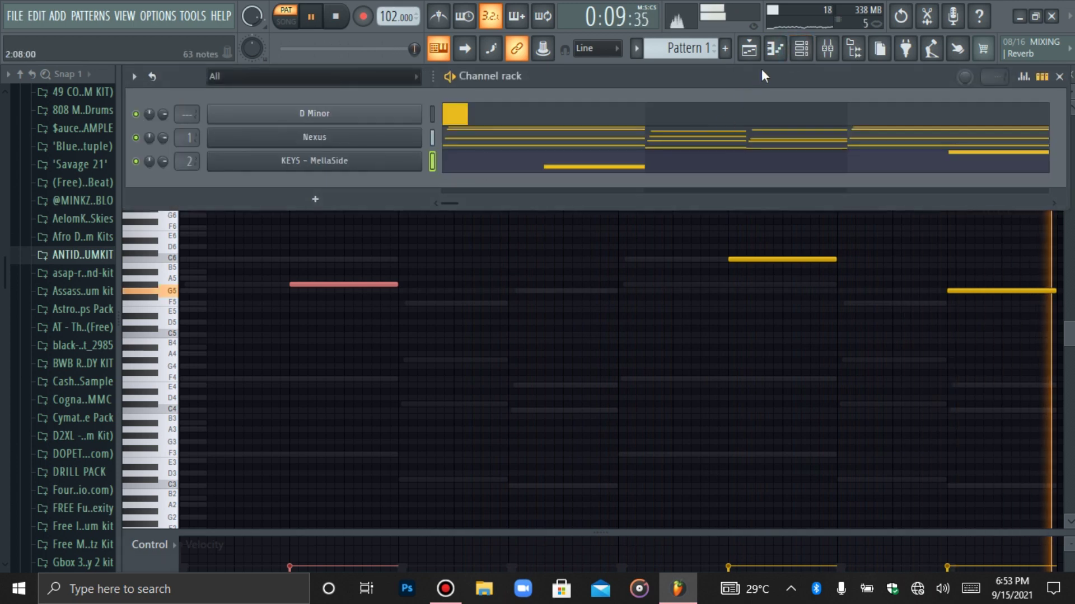
click(774, 49)
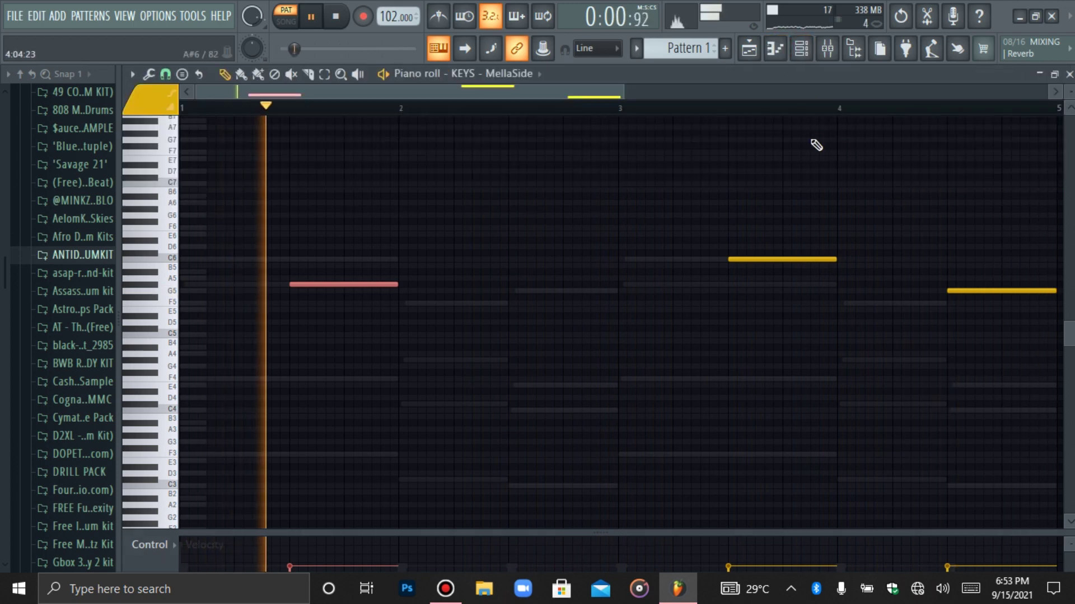
click(809, 53)
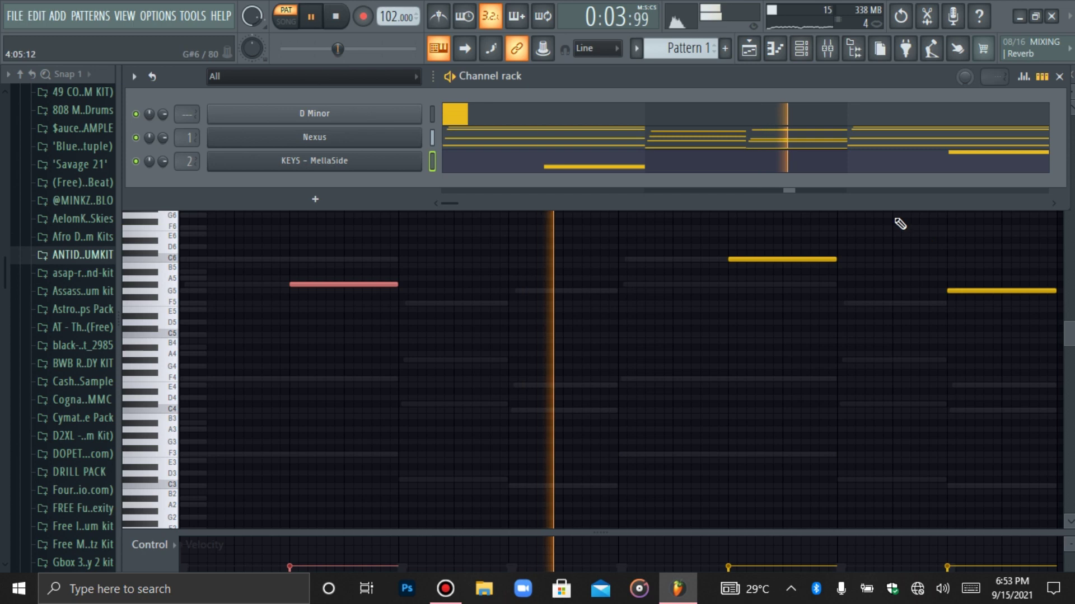
Try raising the melody note at 4:09 to D6, then dropping it two octaves to D4
click(923, 235)
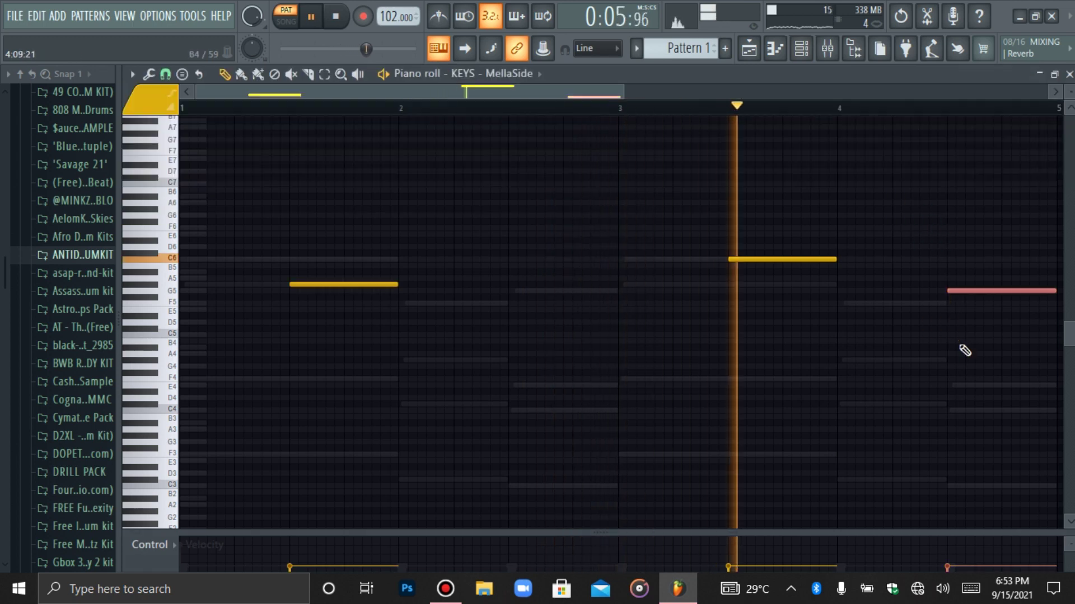
key(shift+Up)
key(shift+Up)
key(shift+Up)
key(shift+Up)
key(shift+Up)
key(shift+Up)
key(shift+Up)
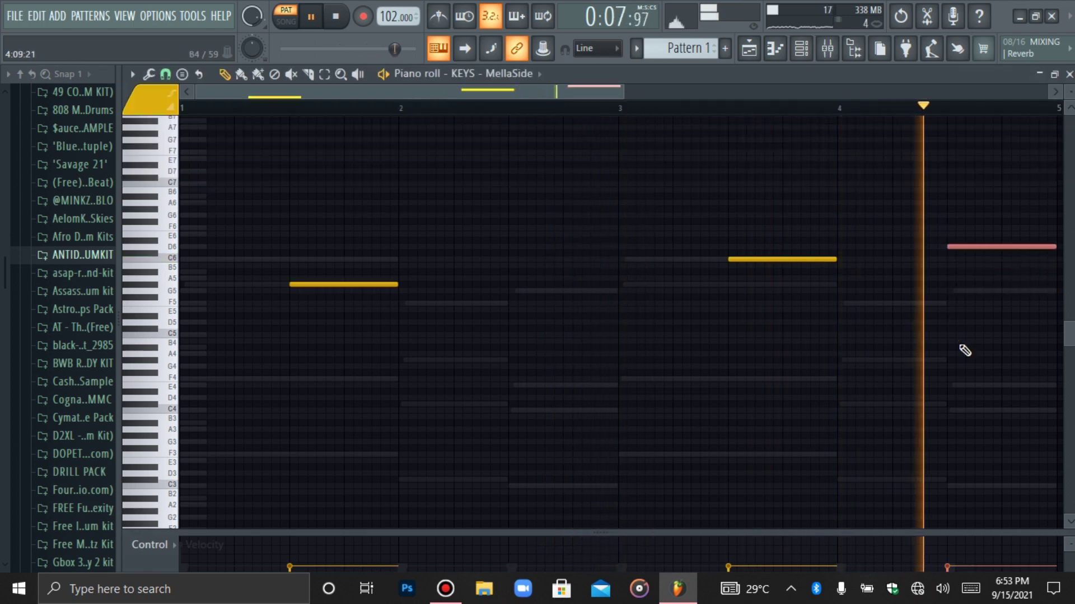
key(ctrl+Down)
key(ctrl+Down)
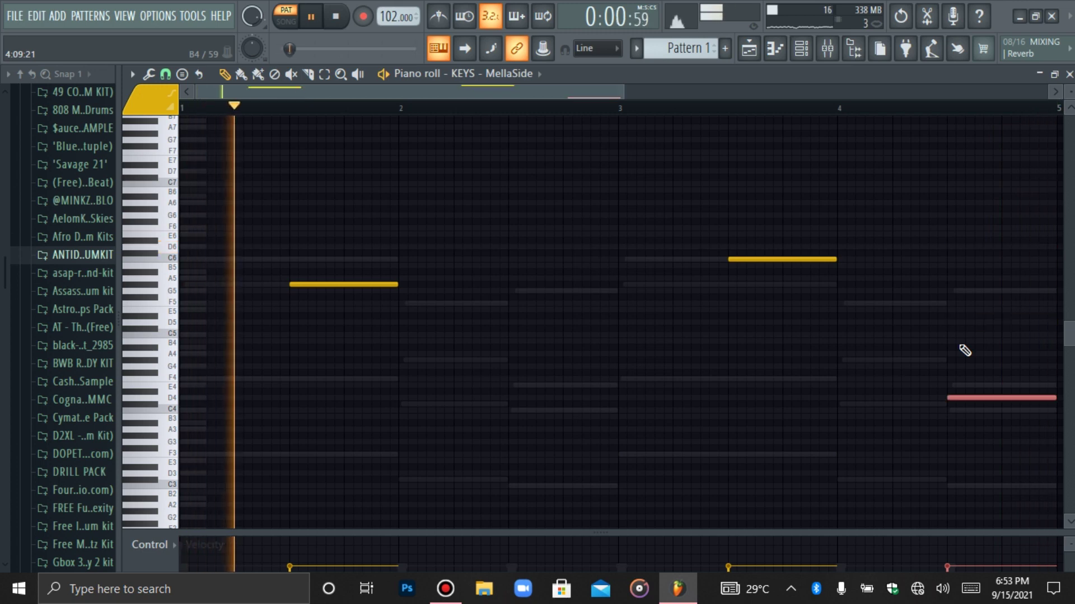
Try the 4:09 melody note two semitones lower and in higher octaves, then move it to E6
key(shift+Down)
key(shift+Down)
key(ctrl+Up)
key(ctrl+Up)
key(ctrl+Up)
key(ctrl+Down)
key(ctrl+Down)
key(ctrl+Down)
key(shift+Up)
key(shift+Up)
key(shift+Up)
key(shift+Up)
key(ctrl+Up)
key(ctrl+Up)
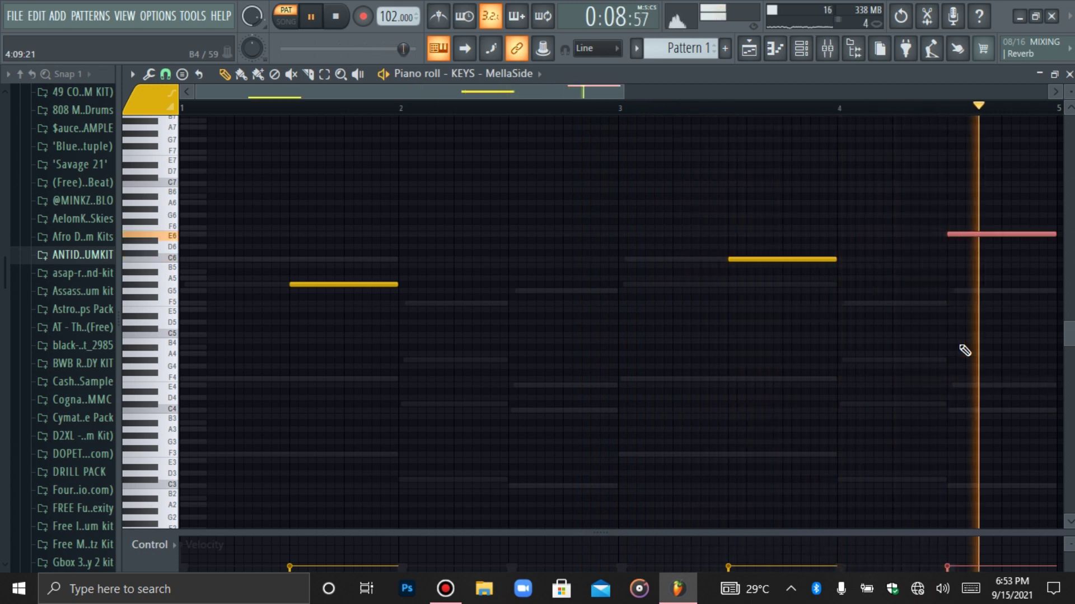
Lower the 4:09 melody note nine semitones back to G5
key(shift+Down)
key(shift+Down)
key(shift+Down)
key(shift+Down)
key(shift+Down)
key(shift+Down)
key(shift+Down)
key(shift+Down)
key(shift+Down)
click(897, 196)
Clone the KEYS - MellaSide channel in the channel rack
click(801, 50)
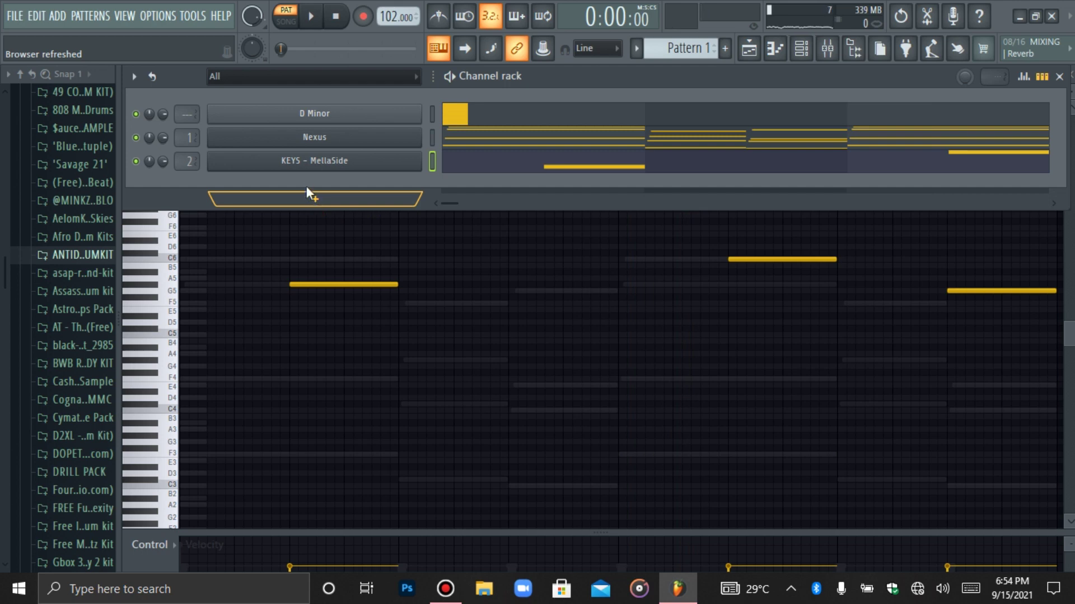
right_click(297, 162)
click(465, 297)
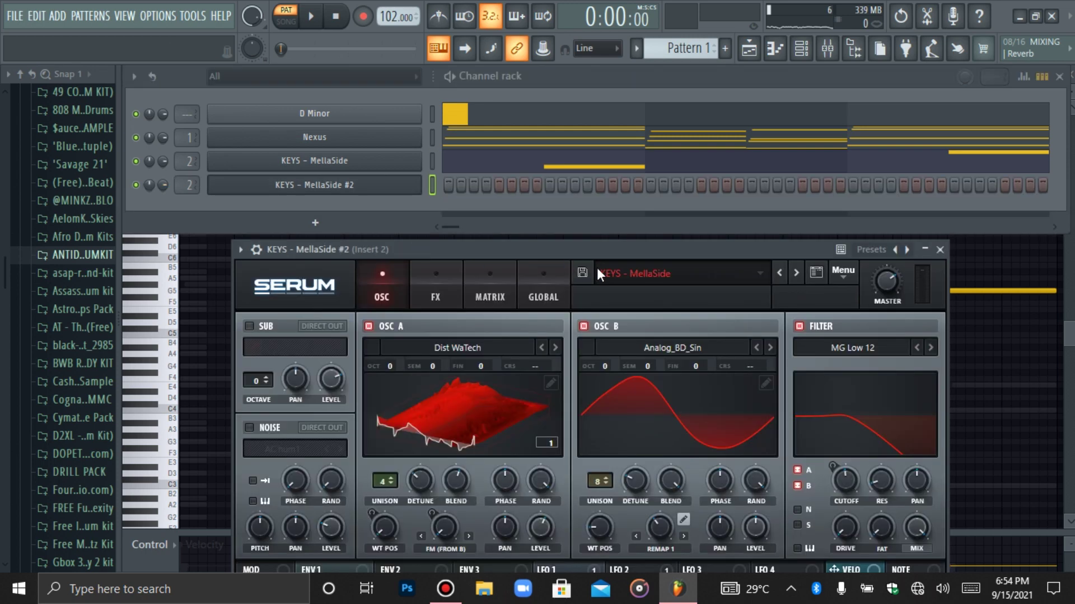
Audition Serum bass presets on the cloned channel, from BA Ampology [CFA] through BA Chunky Bass Chop 2 [GQ]
click(620, 271)
mouse_move(633, 308)
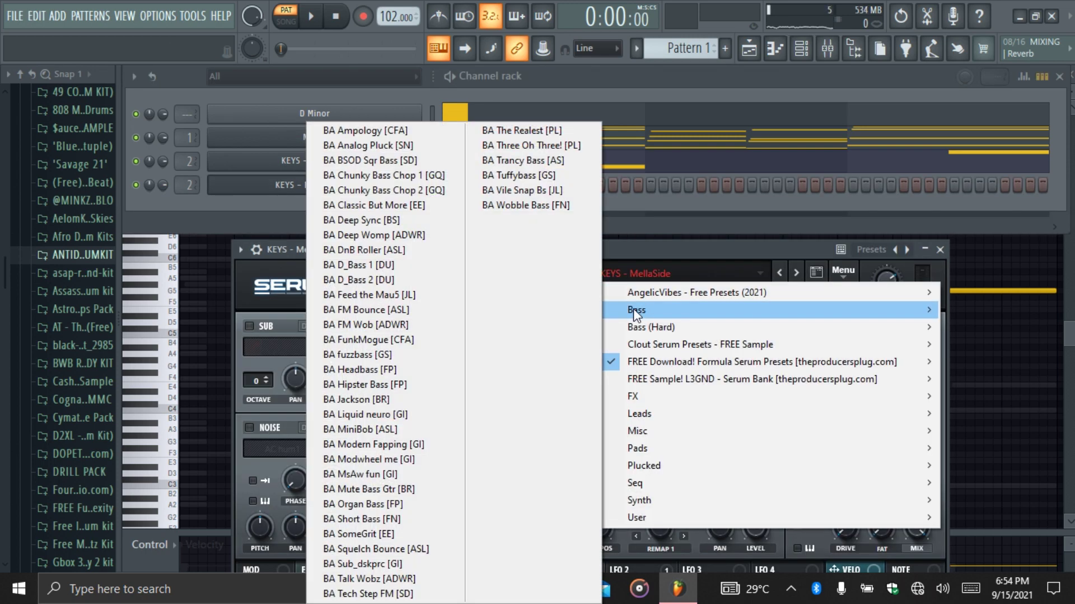
click(371, 132)
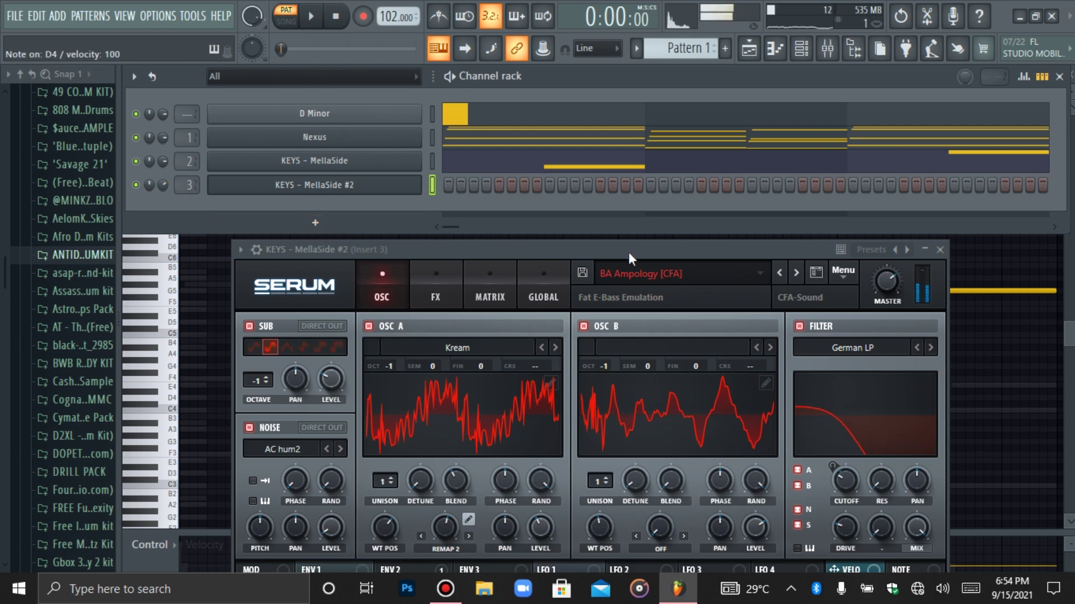
click(797, 274)
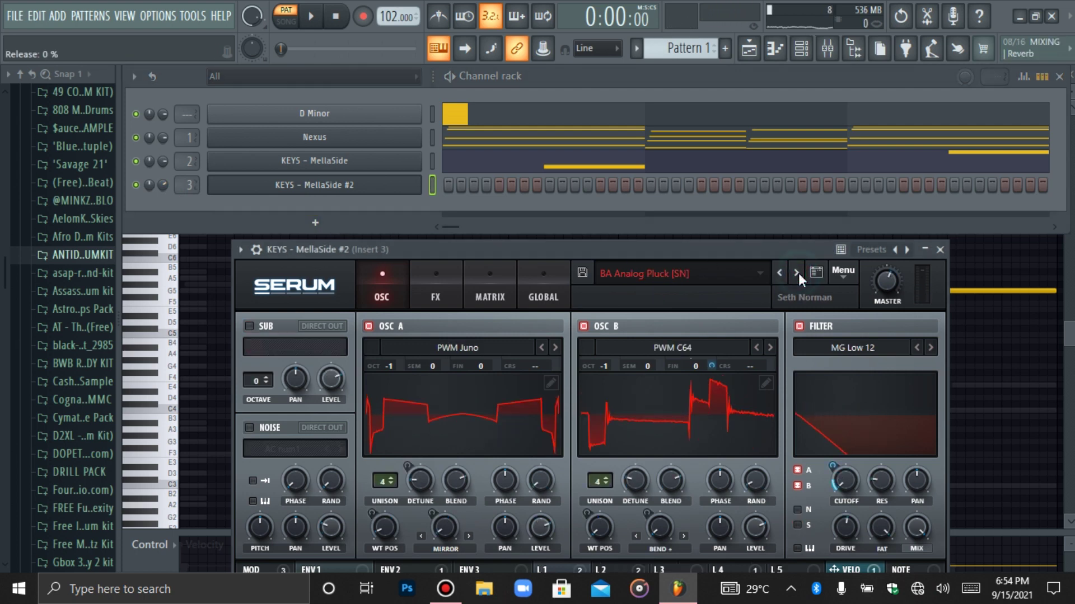
click(797, 273)
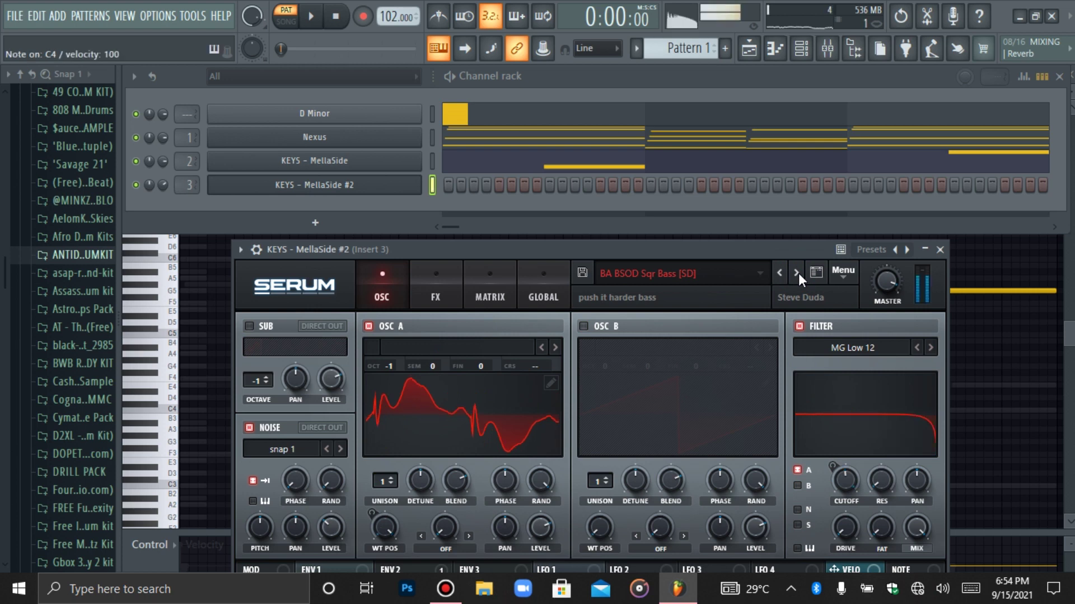
click(797, 273)
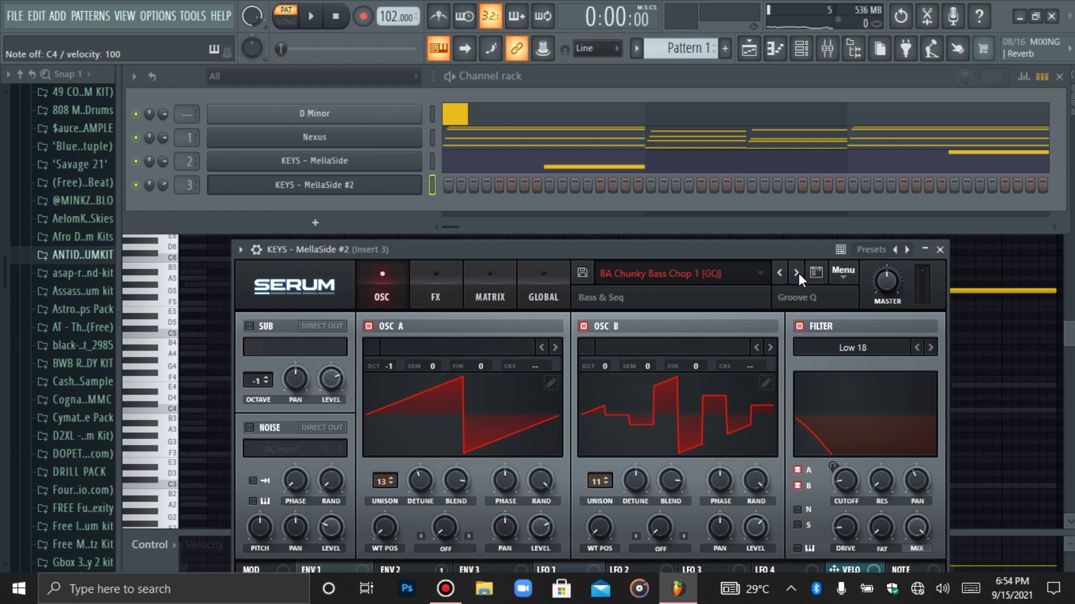
click(797, 273)
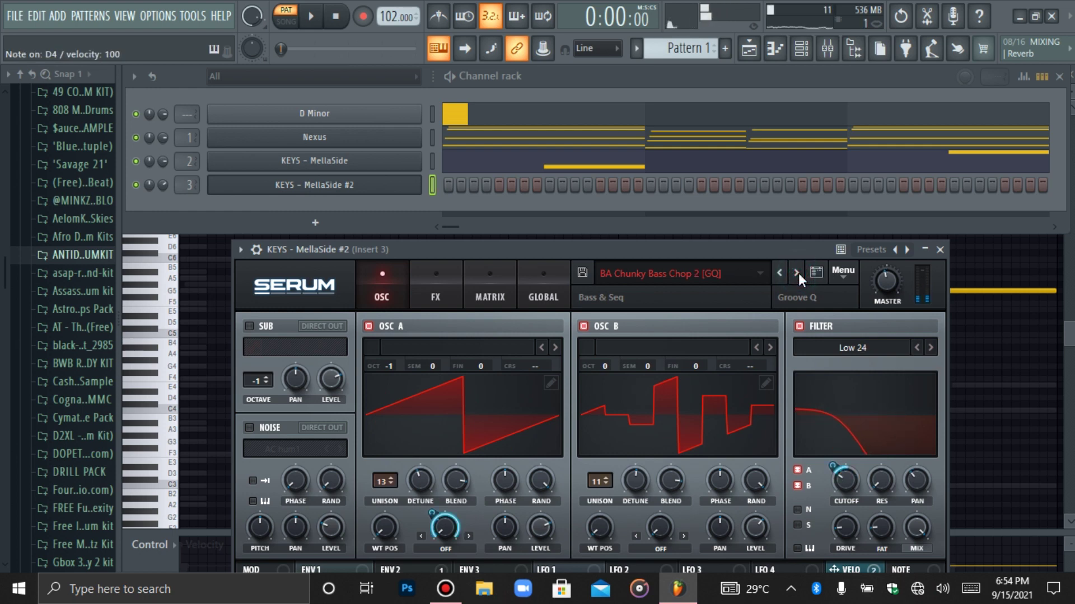
Browse the Serum preset categories and try the bass preset BA Sub_dskprc [GI] on the cloned channel
click(684, 273)
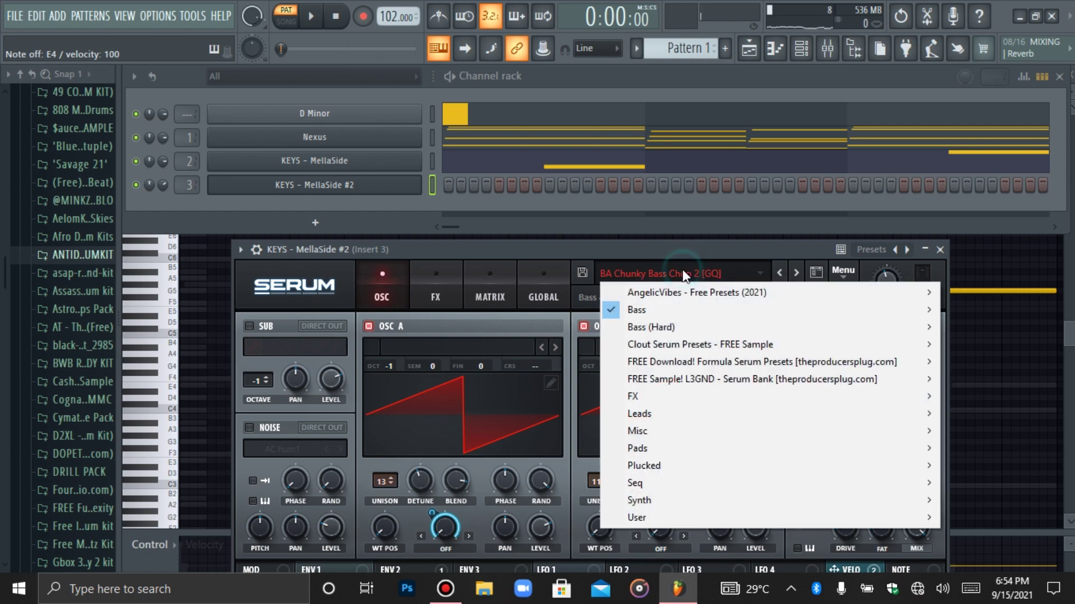
key(Down)
key(Down)
key(Down)
key(Down)
key(Right)
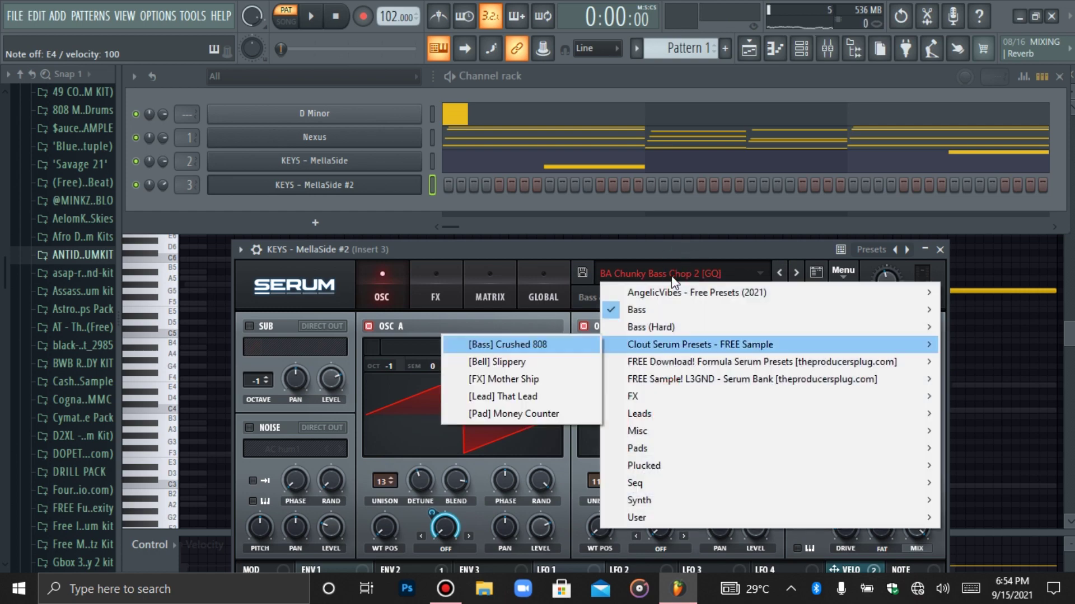
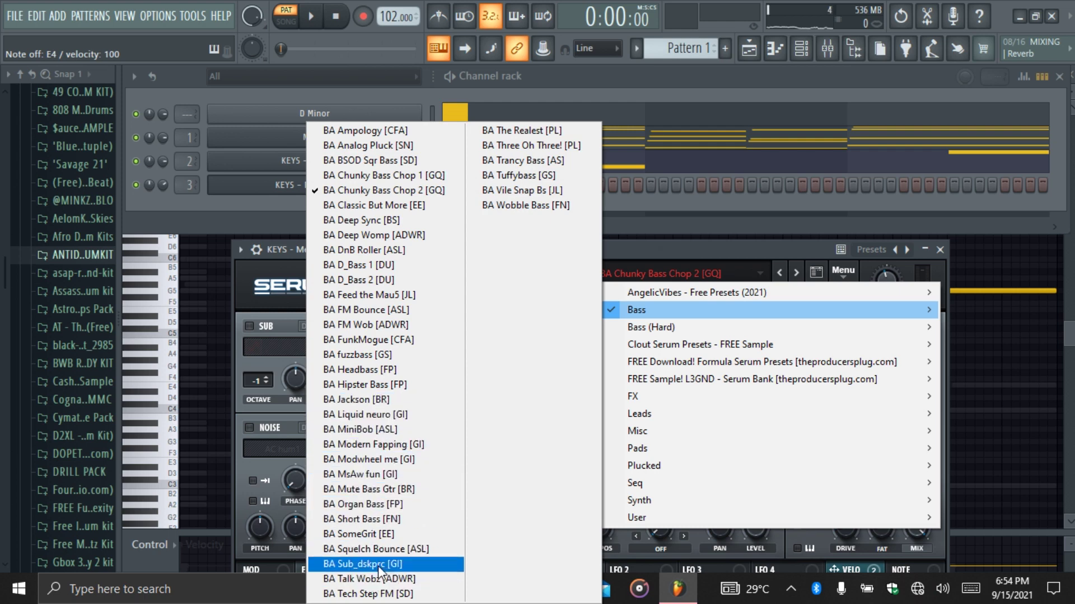
click(378, 564)
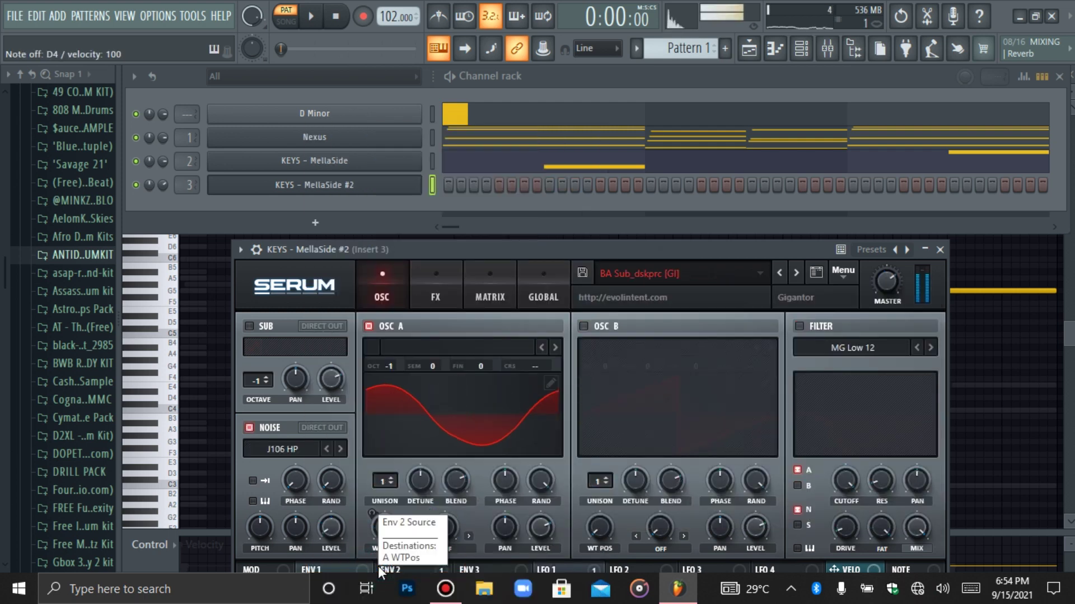
Give up on the Serum presets and replace the cloned KEYS - MellaSide #2 channel's instrument with Massive X
click(639, 281)
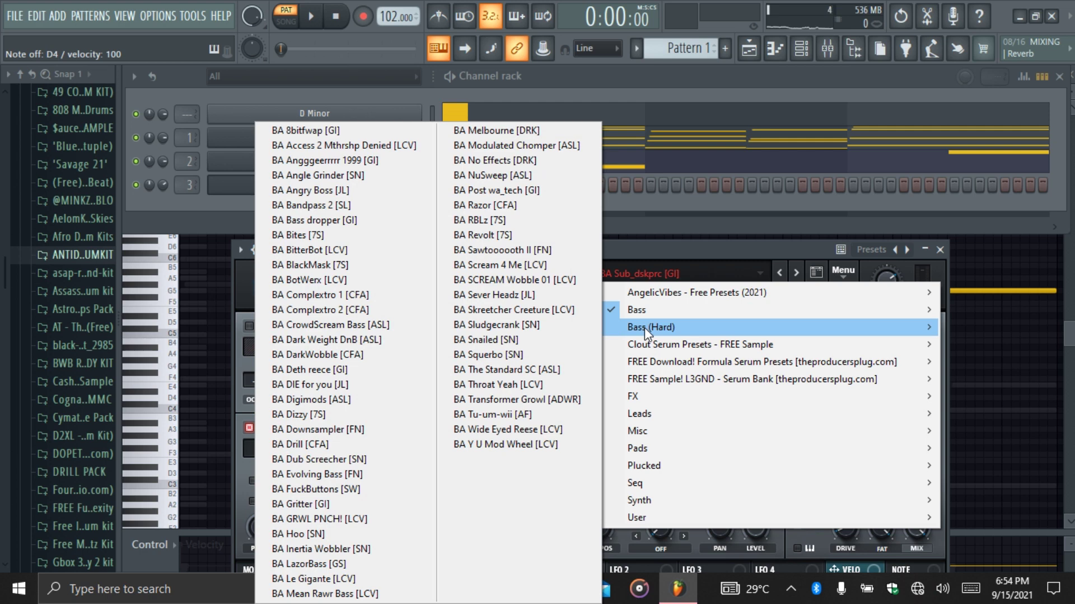
click(230, 185)
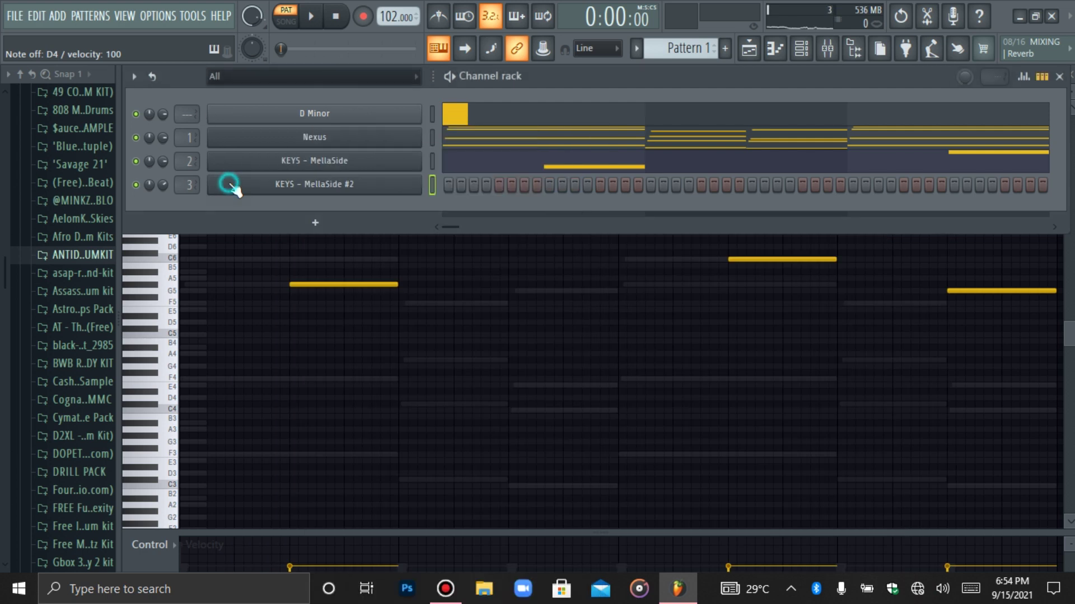
right_click(228, 183)
mouse_move(472, 308)
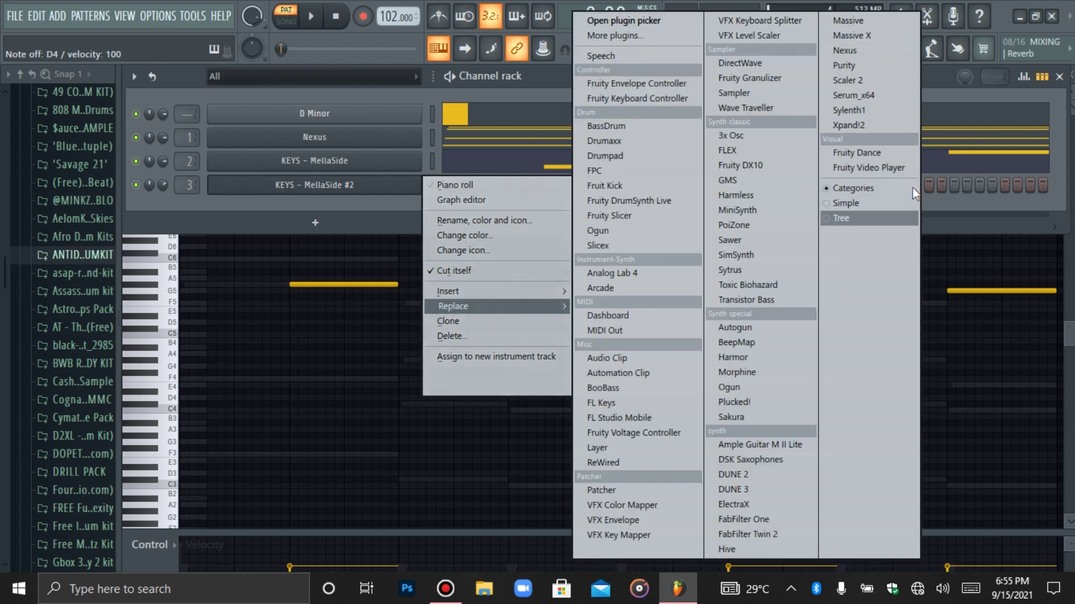
click(852, 36)
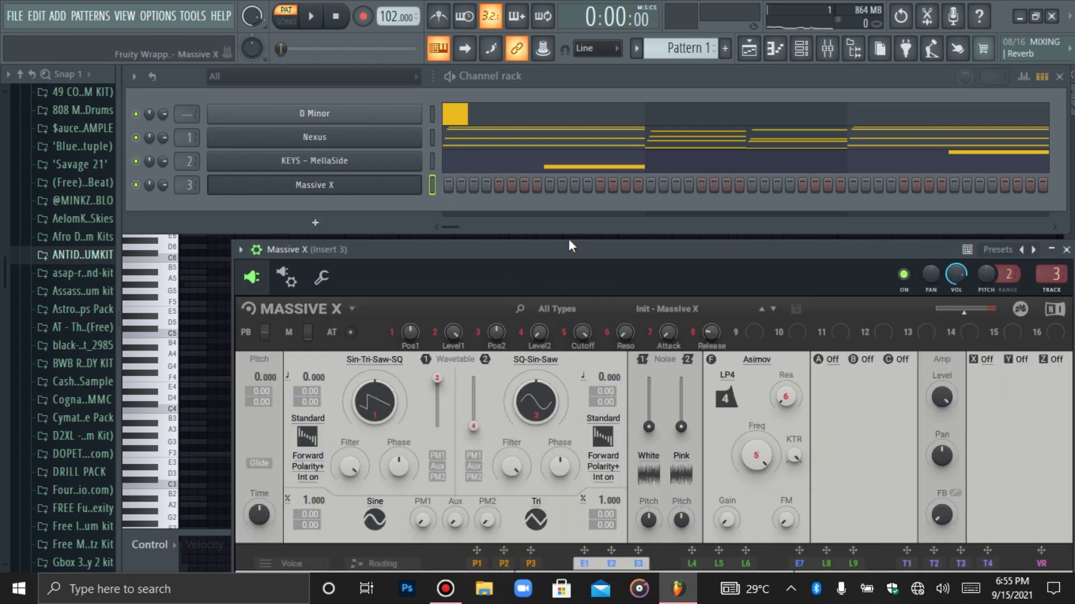
Load the user preset Deep Space_AV in Massive X
drag(564, 251, 491, 143)
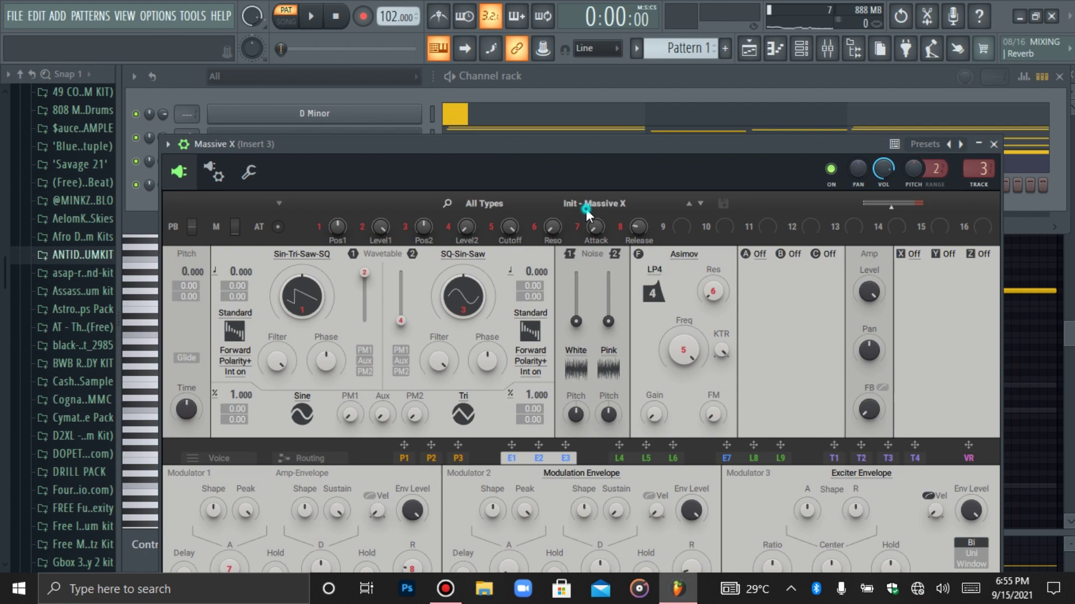
click(587, 206)
click(458, 502)
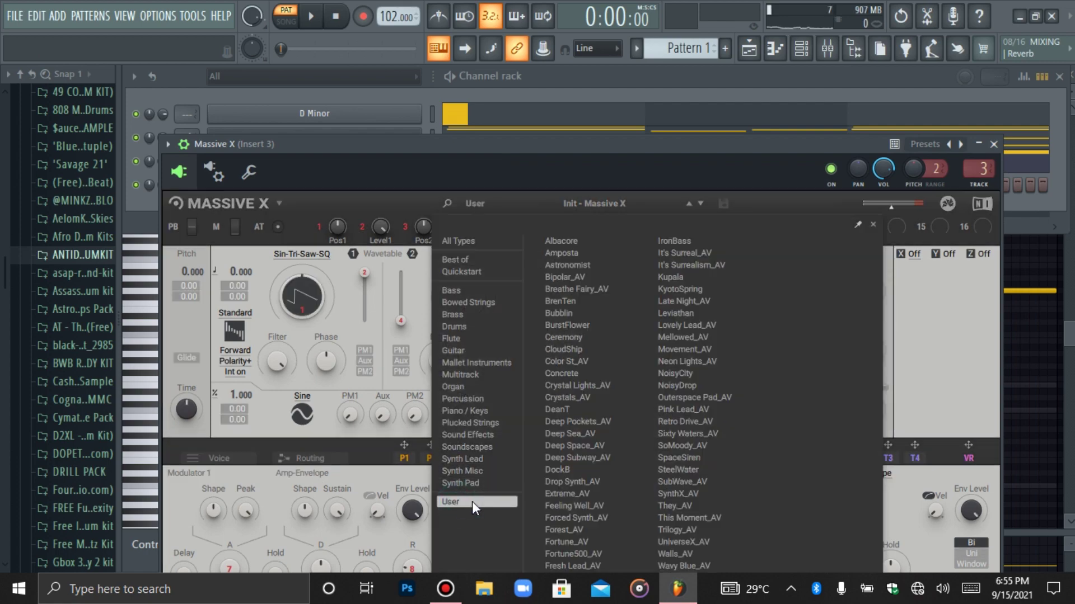
click(566, 446)
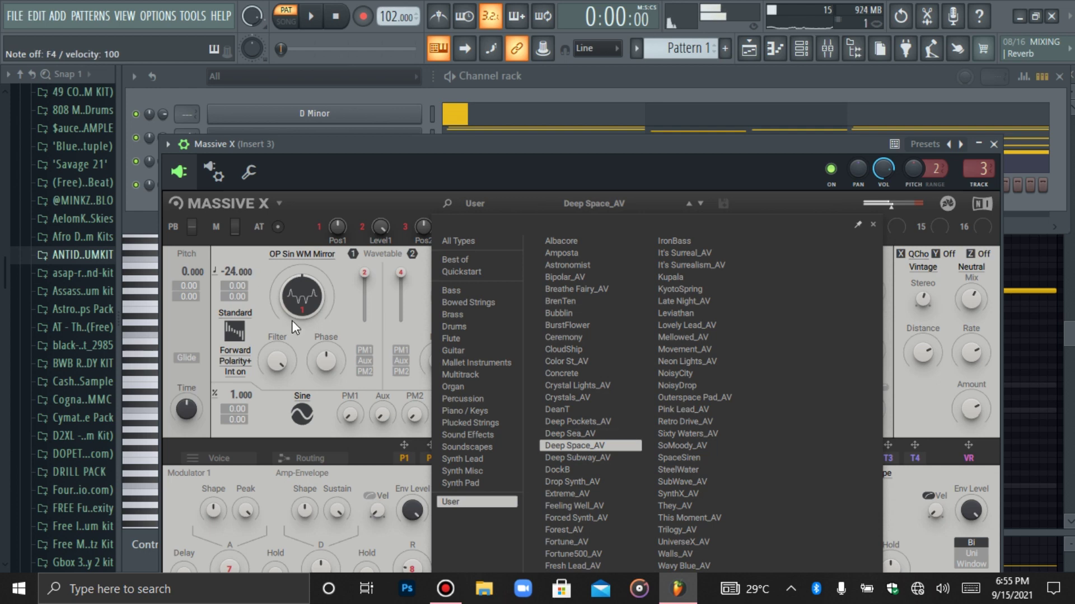
click(137, 211)
Set the Massive X channel's root note to E4
click(251, 167)
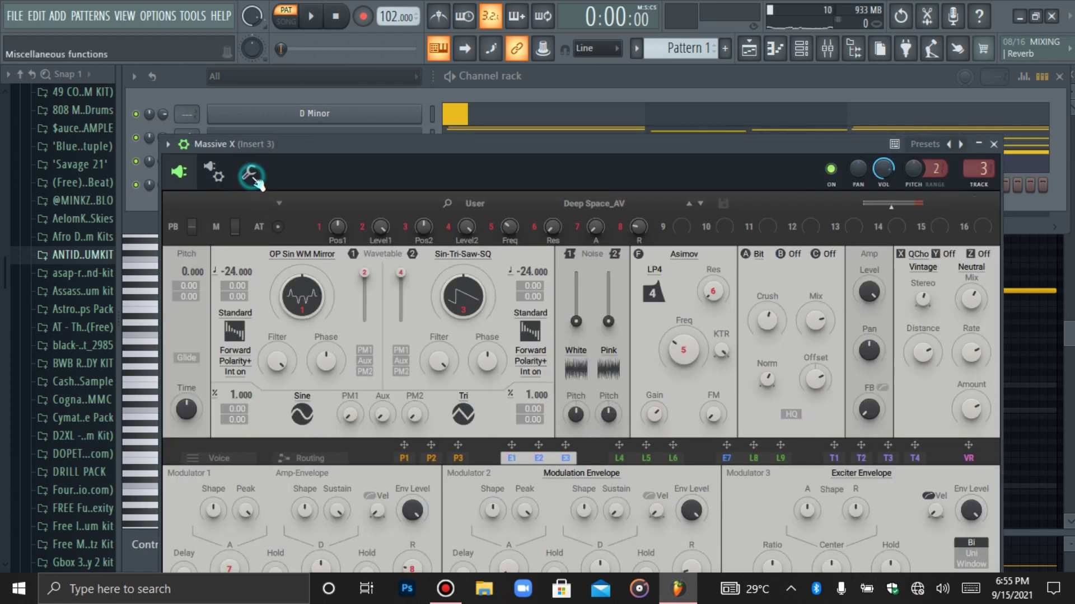
click(251, 177)
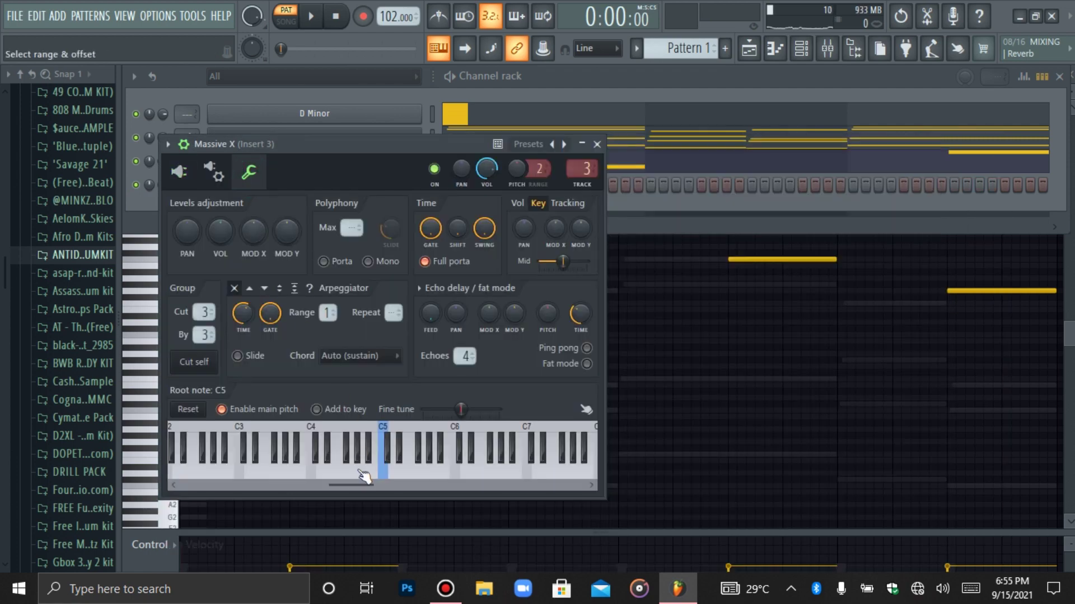
click(154, 211)
Add a one-bar F3 note at the start of bar 1 in the Massive X piano roll
right_click(416, 177)
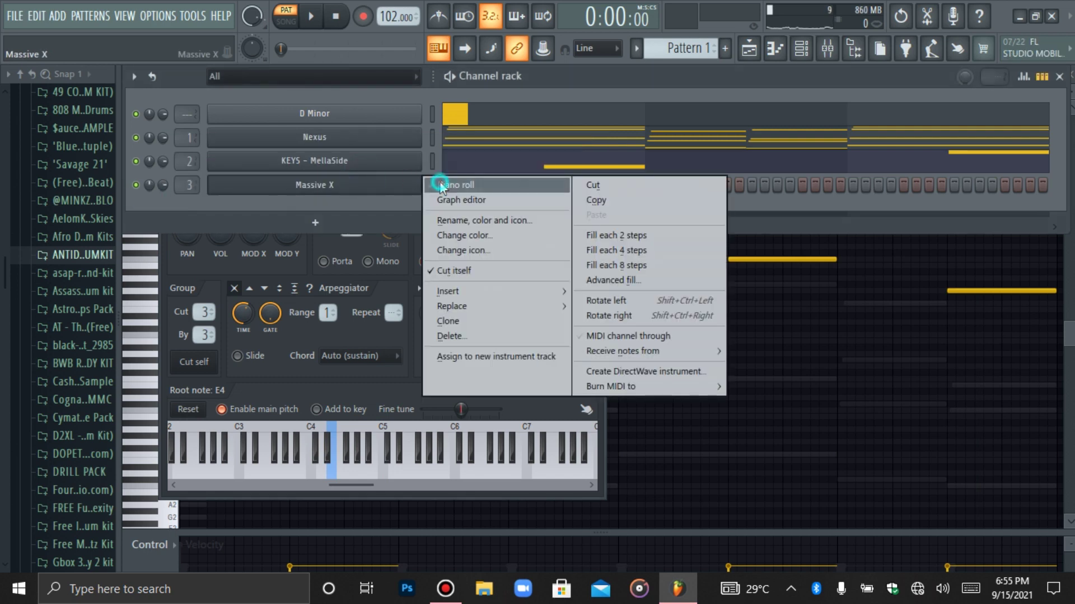
click(441, 186)
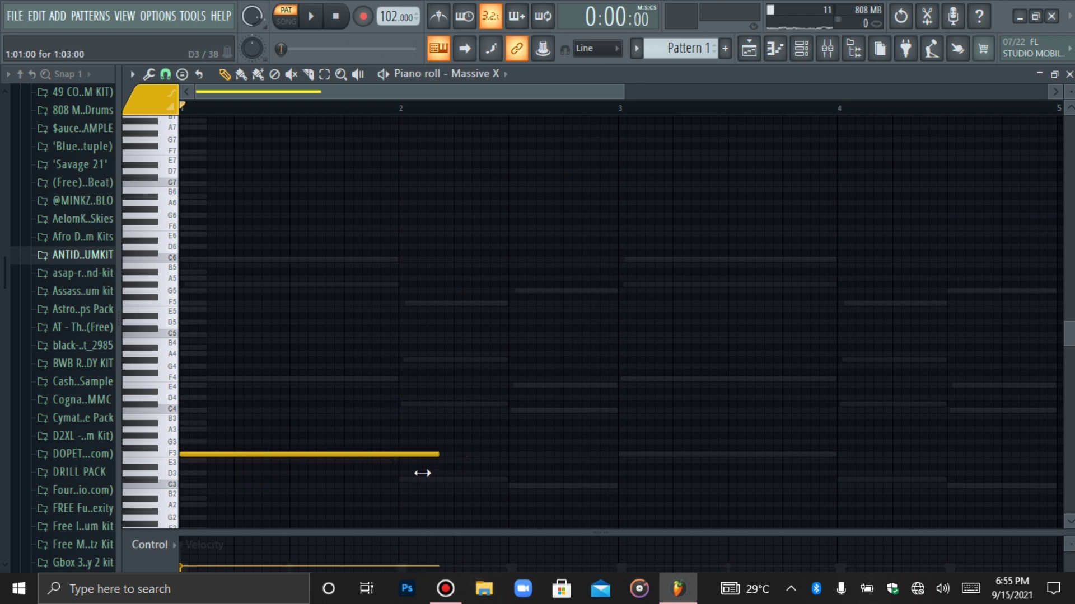
key(alt+q)
key(Escape)
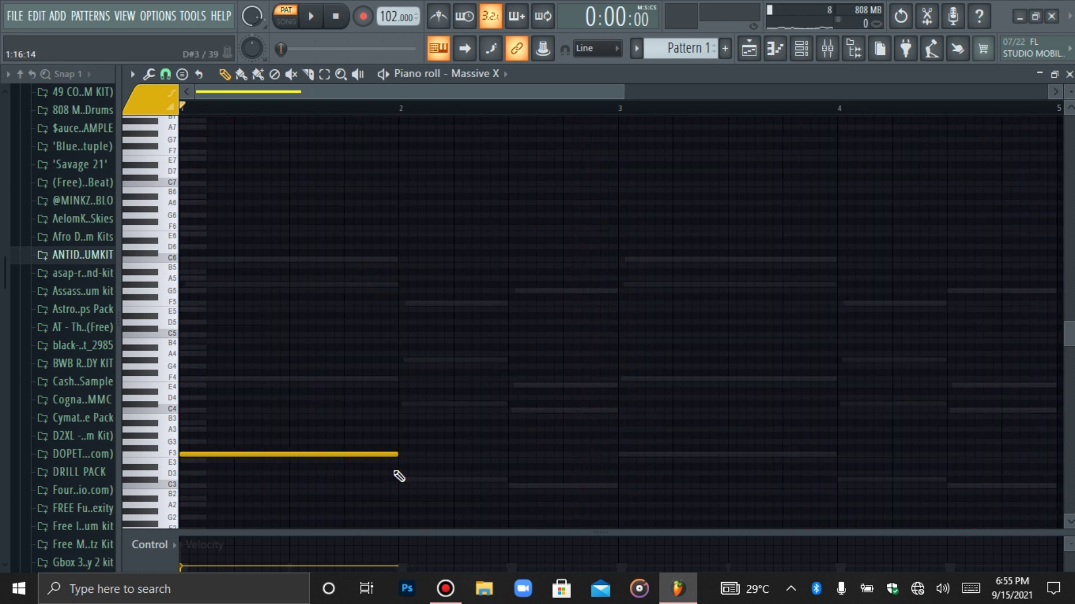
Add a half-bar C#4 note at the start of bar 2 and a half-bar C4 note in its second half
key(space)
key(ctrl+v)
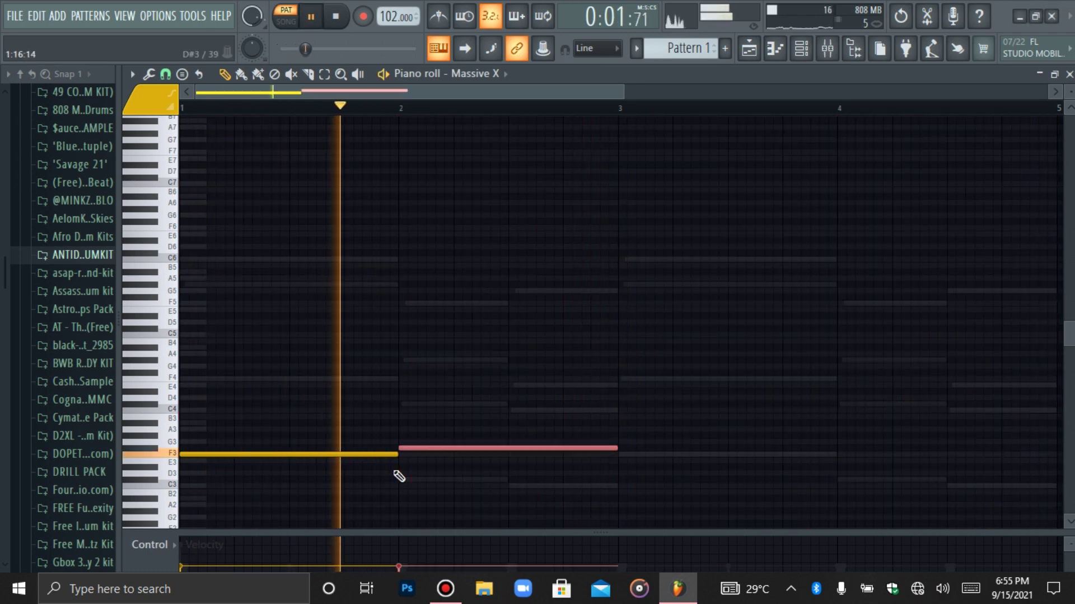
key(shift+Up)
key(shift+Up)
key(shift+Up)
key(shift+Up)
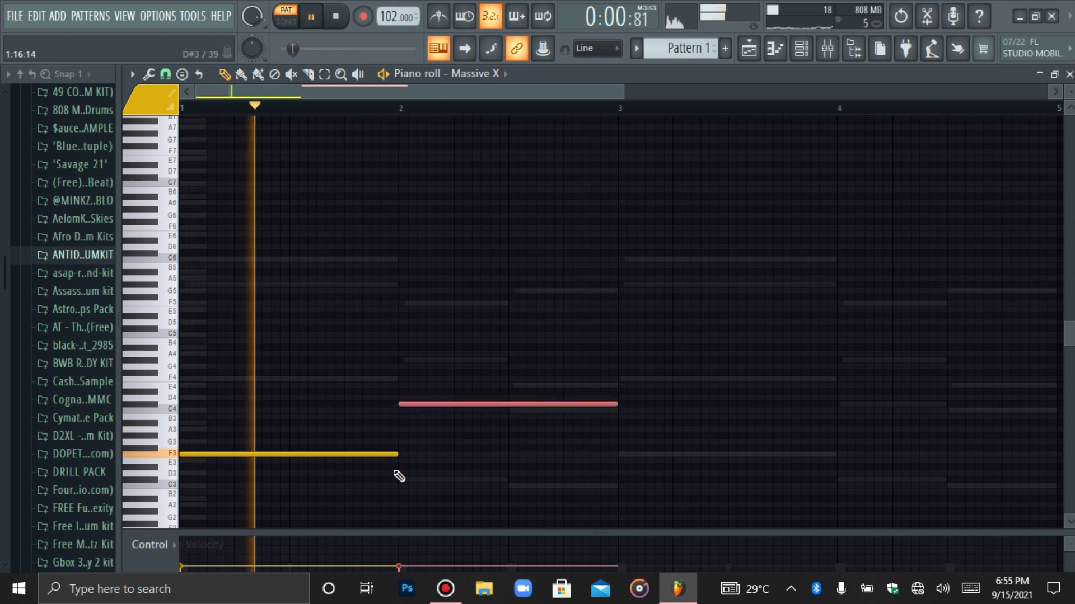
drag(617, 403, 508, 406)
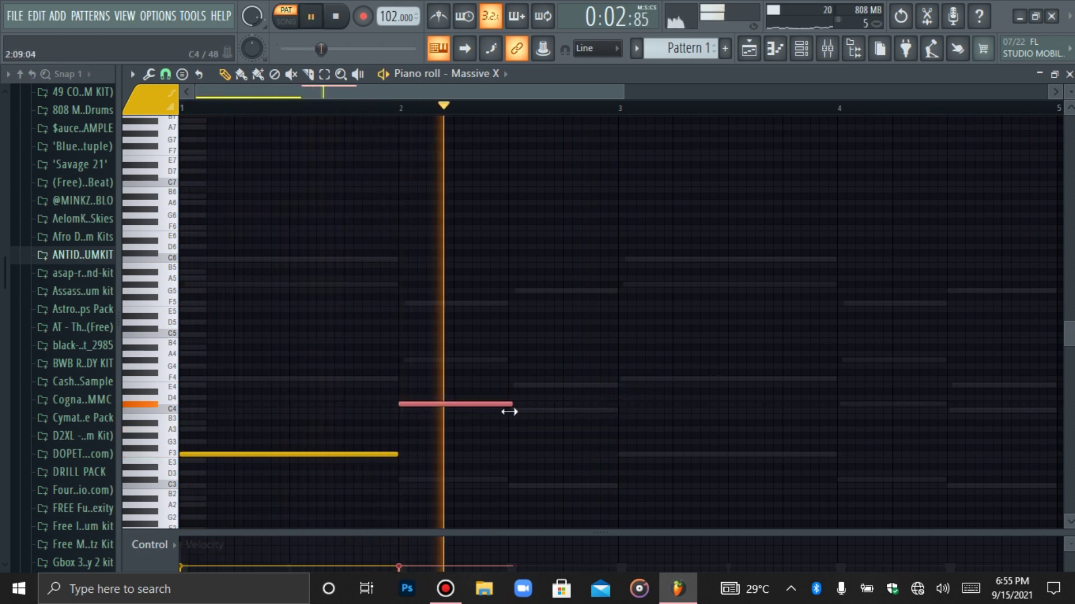
click(509, 413)
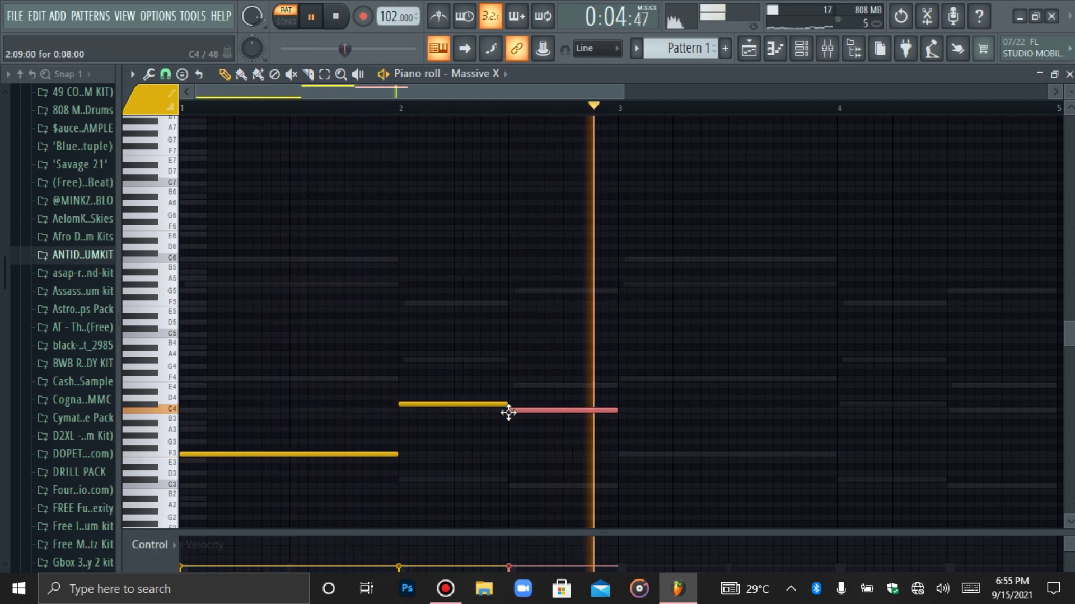
Try the note in the second half of bar 2 at other pitches, ending on E4
key(ctrl+Down)
key(ctrl+Up)
key(Up)
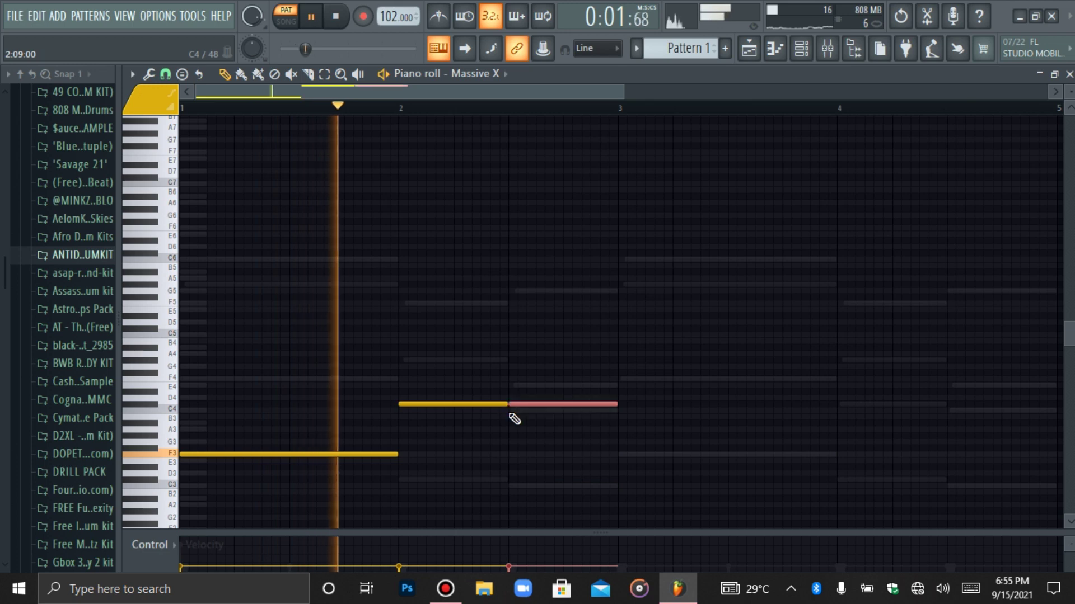
key(Up)
key(Up)
key(Up)
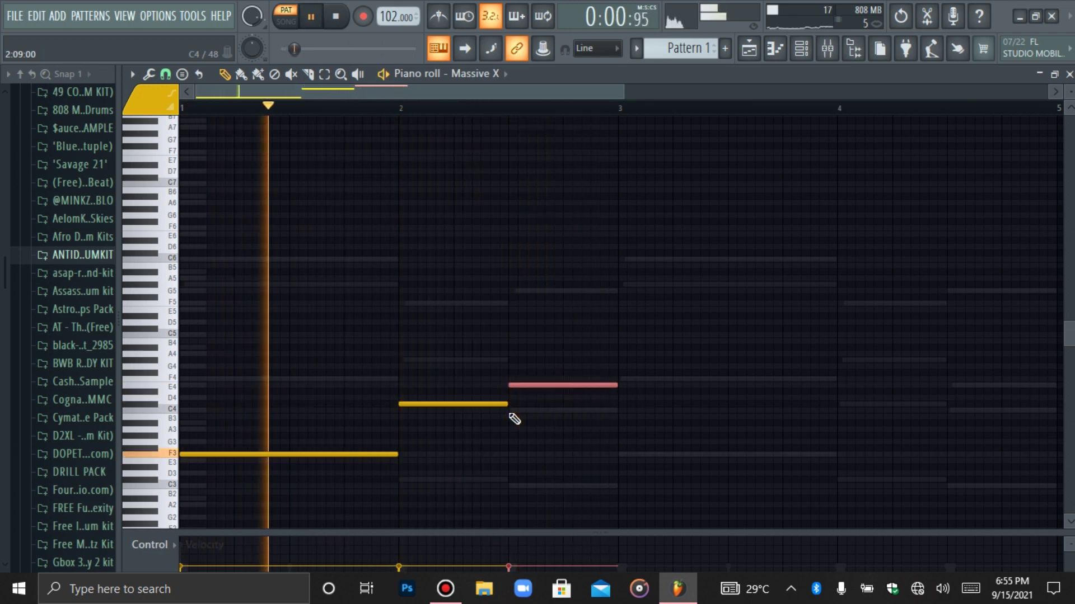
Lower the two half-bar notes in bar 2 to C#3 and C3
ctrl+click(483, 403)
key(ctrl+Down)
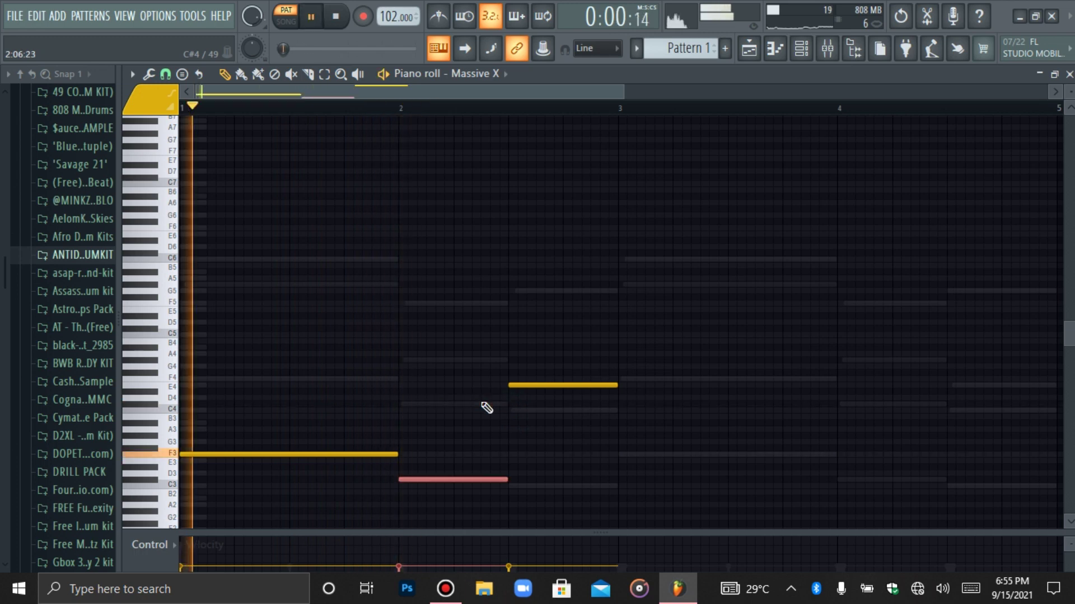
ctrl+click(610, 385)
key(ctrl+Down)
scroll(615, 365, down, 1)
key(Down)
key(Down)
key(Down)
key(Down)
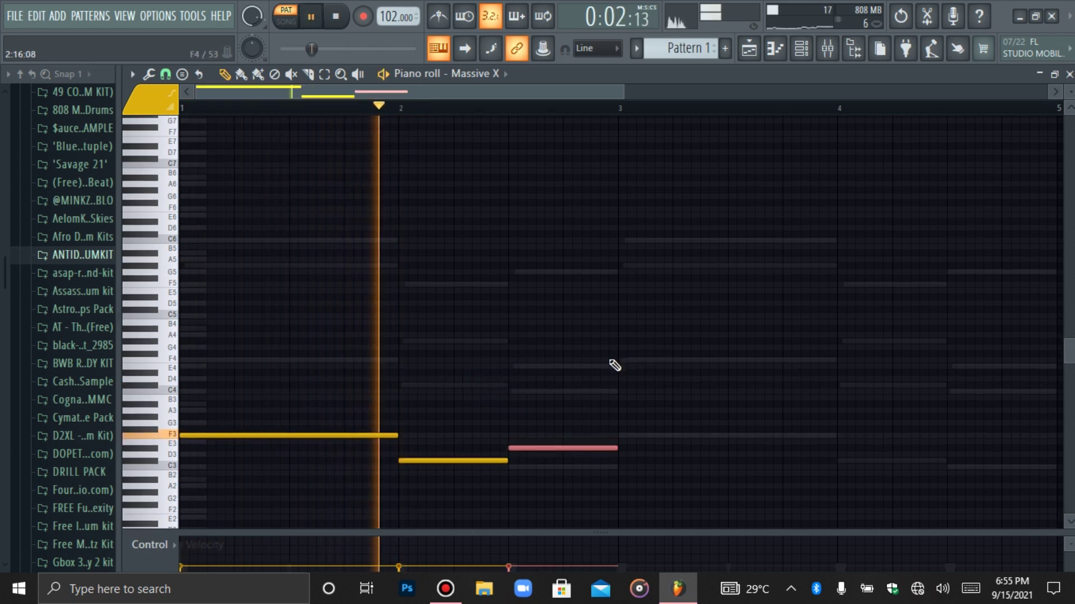
Try the whole Massive X bass line one octave higher and return it to its original pitch
key(ctrl+a)
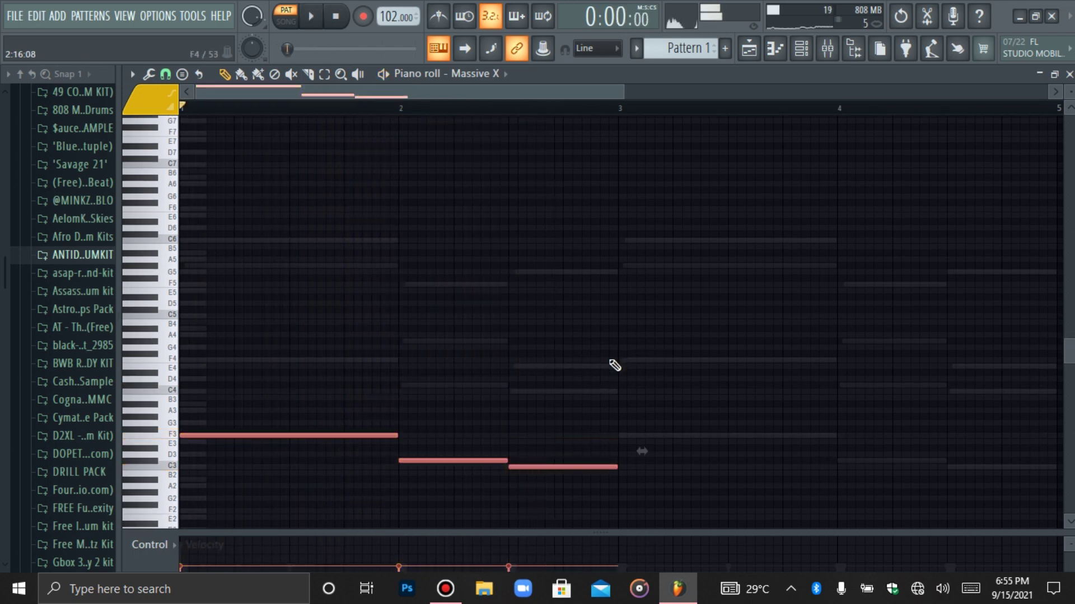
key(ctrl+Up)
ctrl+drag(613, 366, 395, 476)
key(ctrl+Down)
ctrl+drag(364, 444, 361, 438)
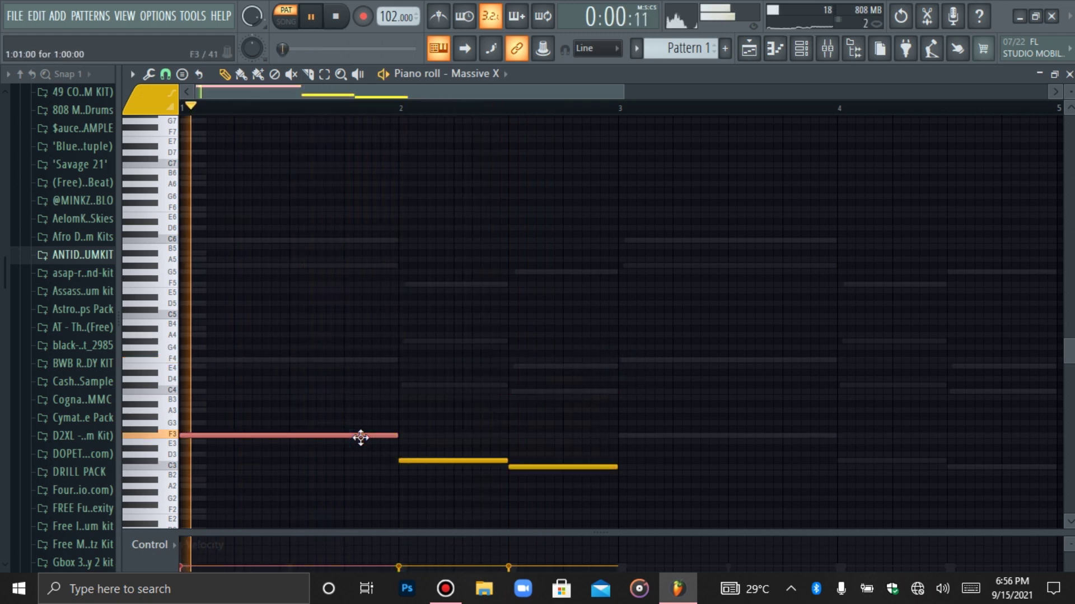
Audition pitches up to F4 for the first note of bar 2 and set it to C#4
drag(439, 459, 439, 429)
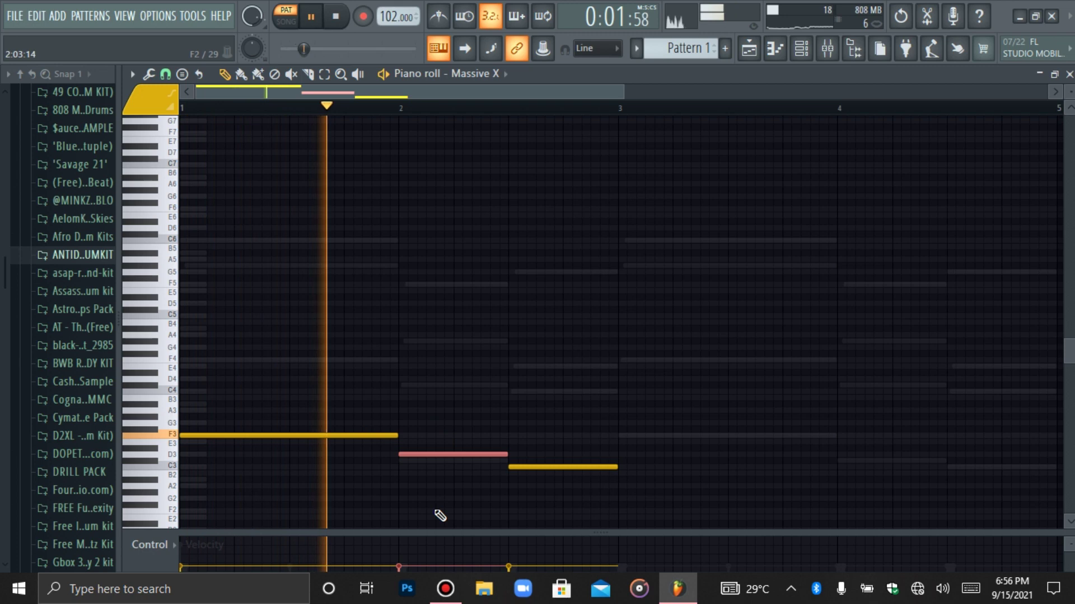
key(shift+Up)
key(shift+Up)
key(shift+Up)
key(shift+Up)
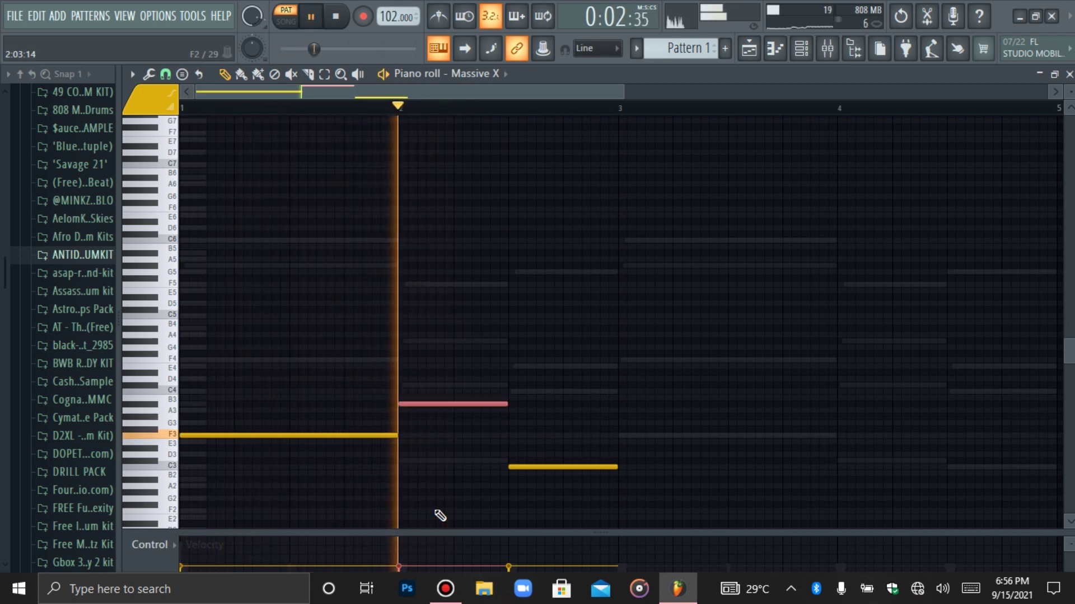
key(shift+Up)
key(shift+Up)
key(shift+Up)
key(shift+Up)
key(shift+Up)
key(shift+Up)
key(shift+Up)
key(shift+Up)
key(shift+Up)
key(shift+Up)
key(shift+Up)
key(shift+Up)
key(shift+Up)
key(shift+Up)
key(shift+Up)
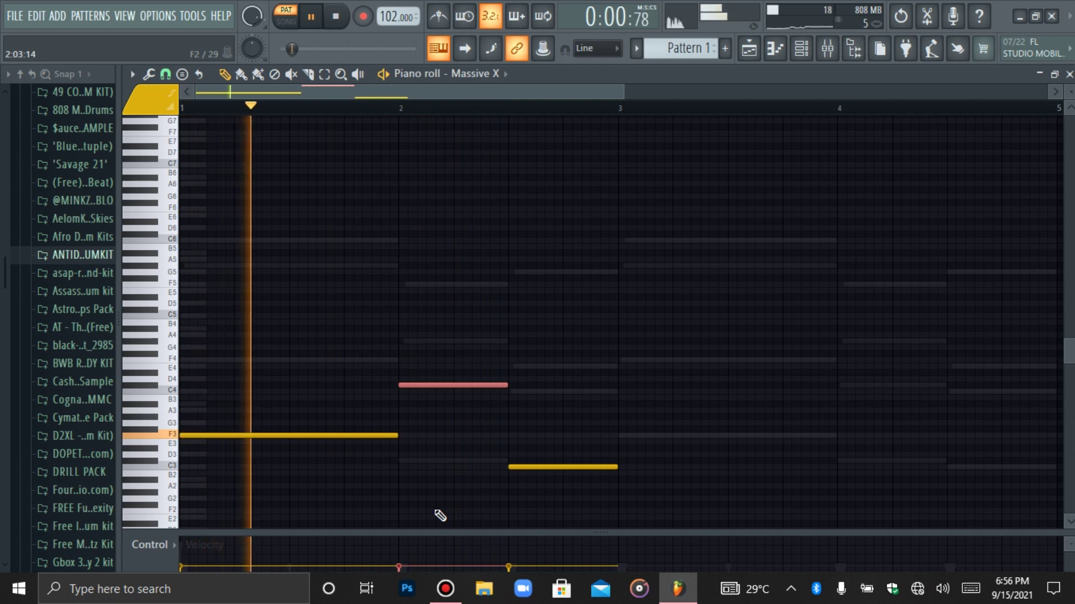
key(shift+Down)
key(shift+Down)
key(shift+Down)
key(shift+Down)
key(shift+Down)
key(shift+Down)
key(shift+Down)
key(shift+Down)
key(shift+Down)
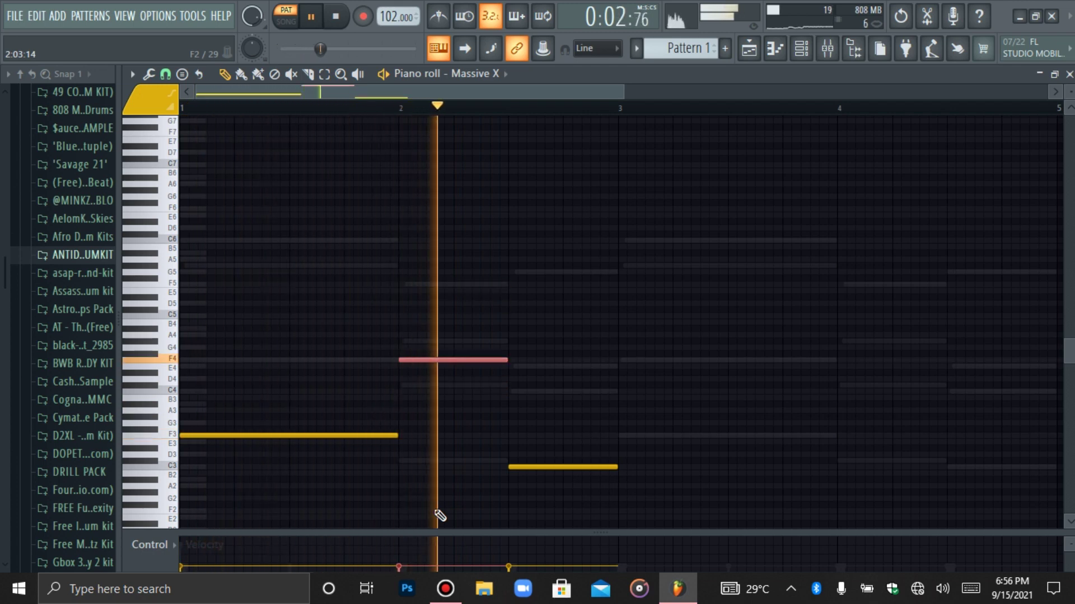
key(shift+Down)
key(shift+Down)
key(shift+Down)
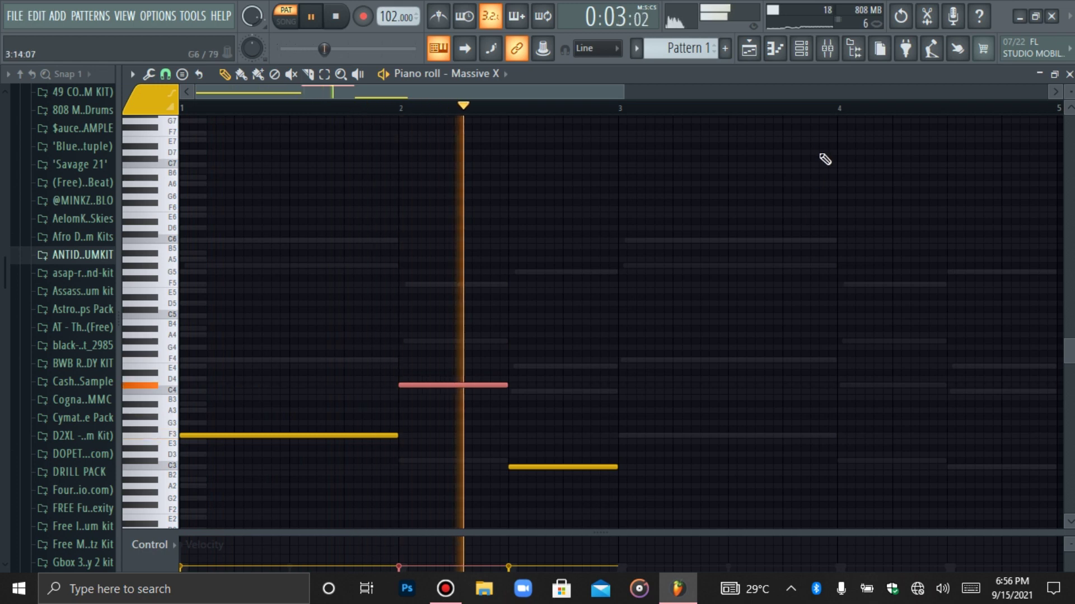
Check the root notes of the Nexus, KEYS - MellaSide and Massive X channels
click(801, 49)
click(384, 138)
key(space)
click(176, 227)
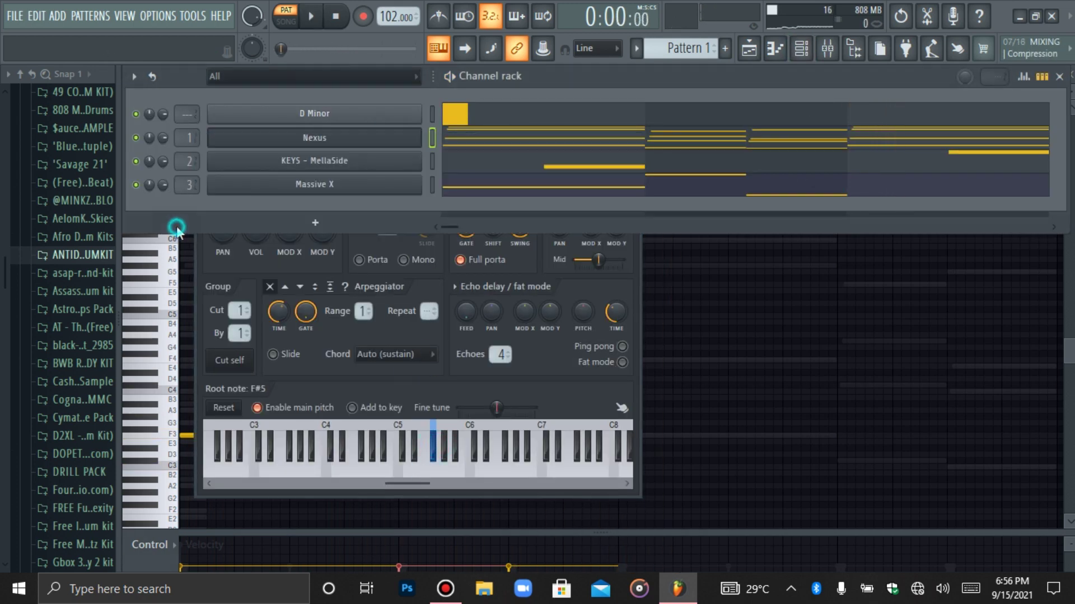
click(277, 165)
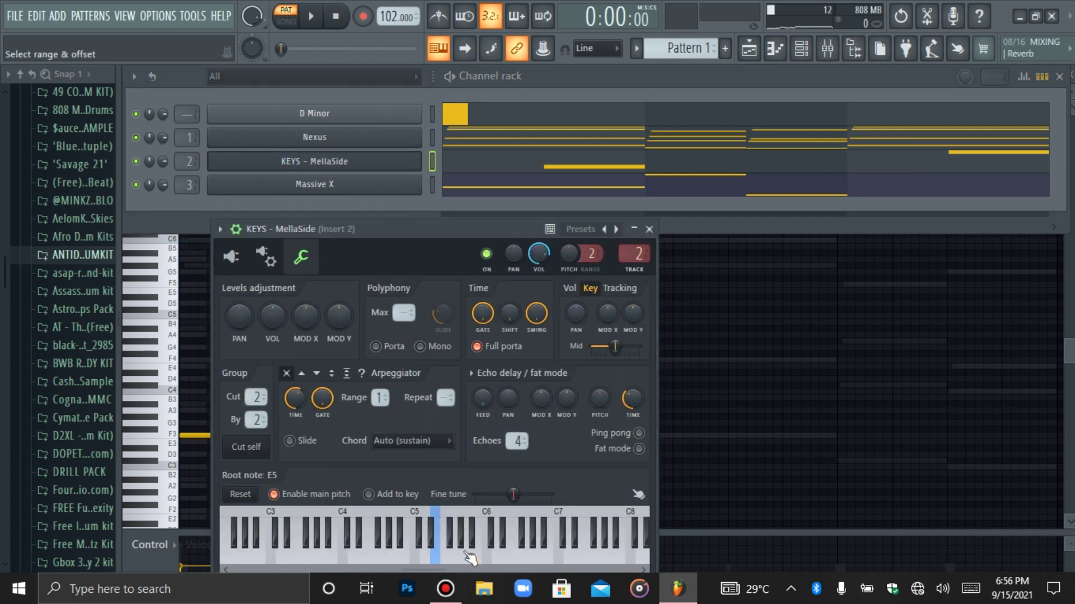
click(223, 189)
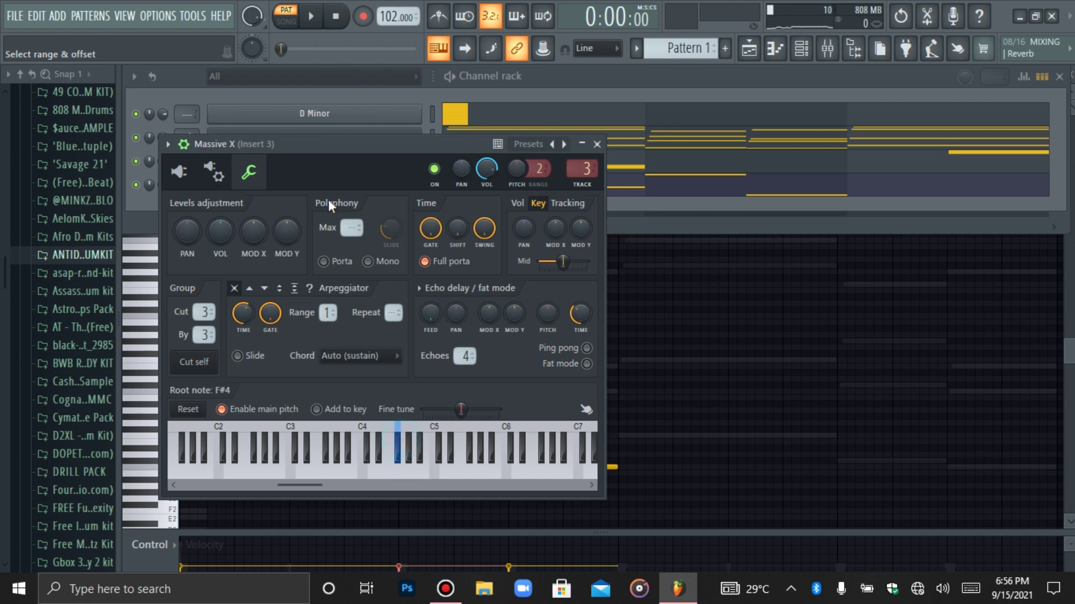
Raise the second note of bar 2 an octave to C4 and duplicate the two-bar bass line into bars 3 and 4
click(785, 50)
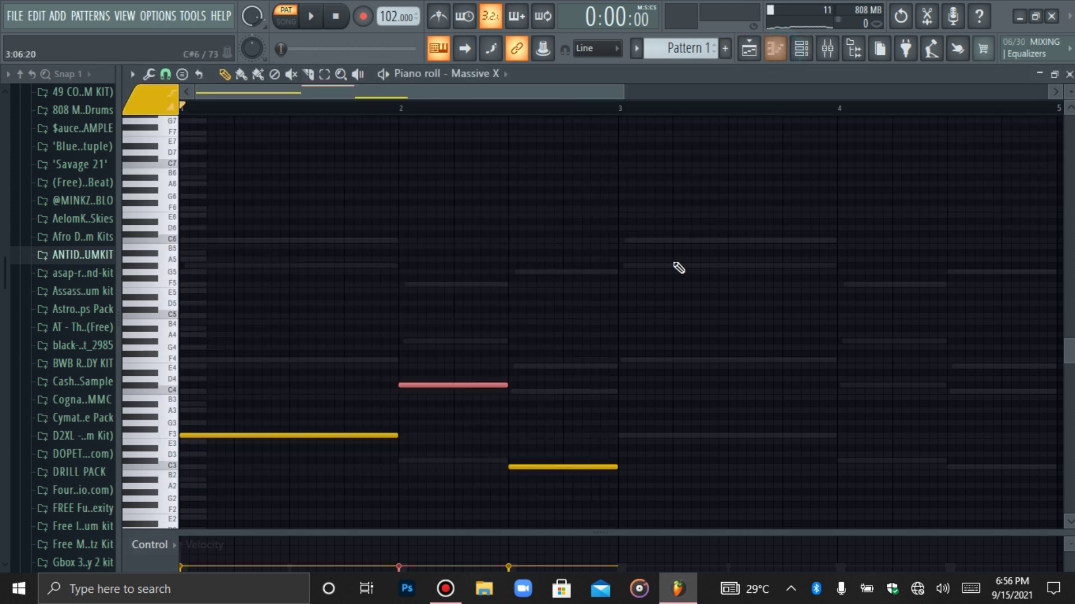
key(space)
drag(536, 308, 537, 424)
click(530, 465)
key(ctrl+Up)
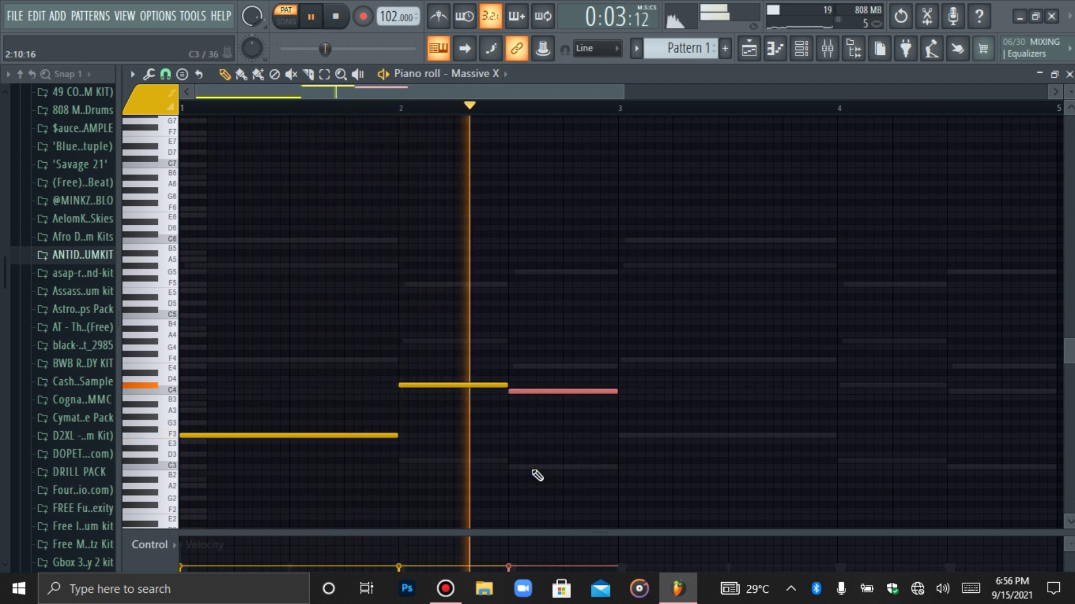
key(ctrl+a)
key(ctrl+b)
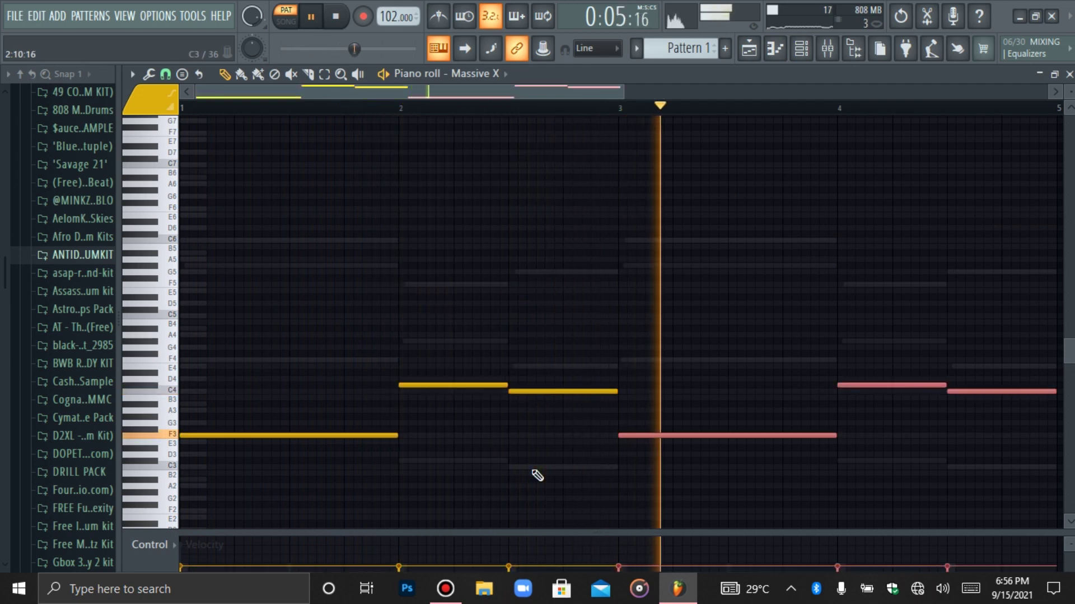
Raise the two half-bar notes in bar 4 by an octave to C#5 and C5 and show the channel list
ctrl+click(853, 365)
key(ctrl+Up)
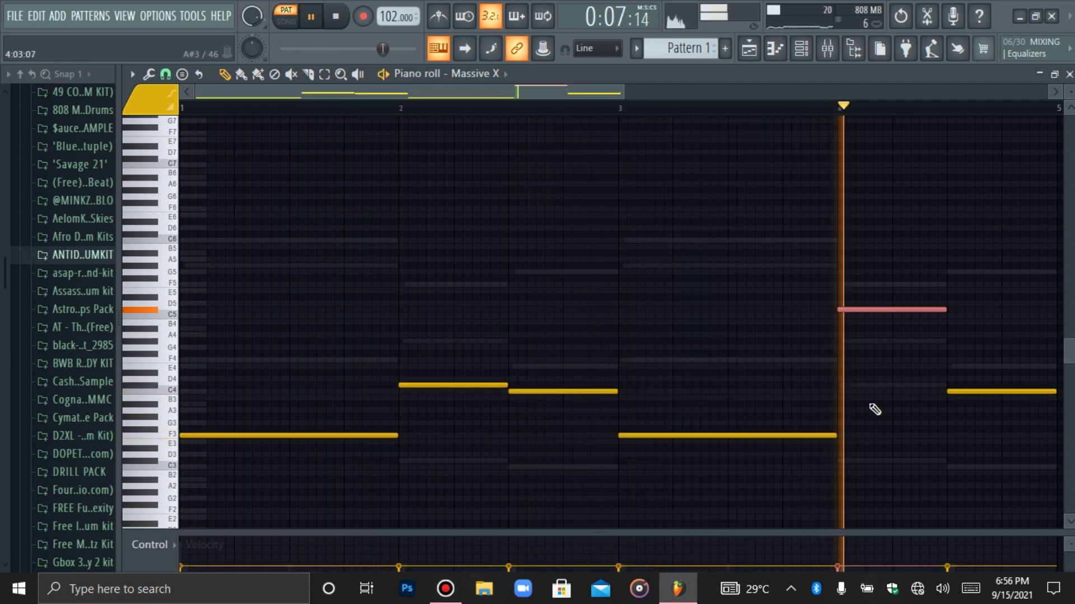
key(ctrl+d)
ctrl+click(1012, 403)
key(ctrl+Up)
click(802, 55)
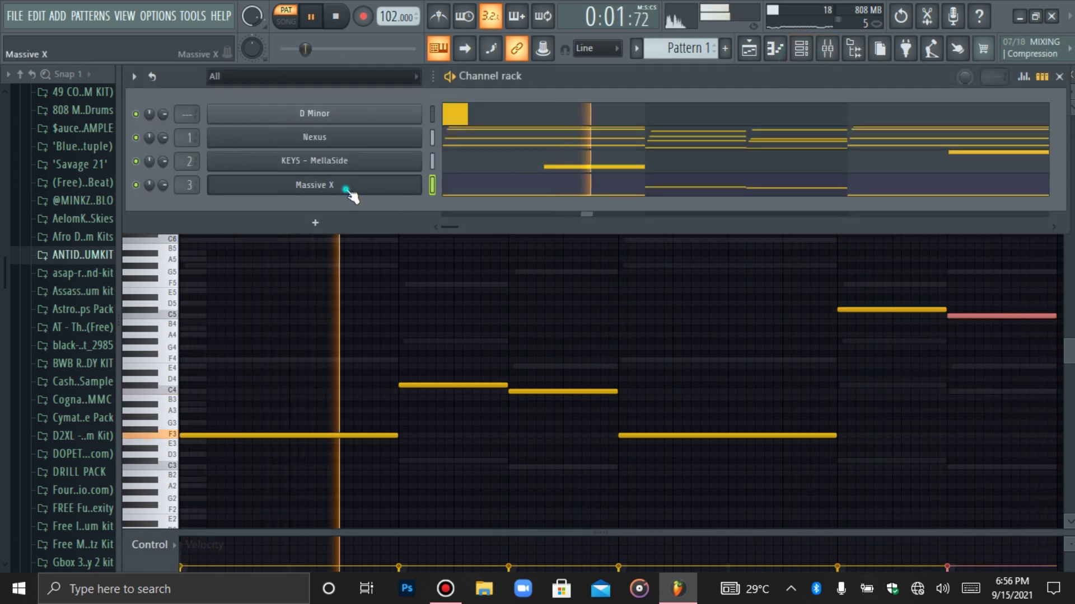
Rename the Massive X channel as "Dark Bass"
right_click(307, 185)
click(477, 220)
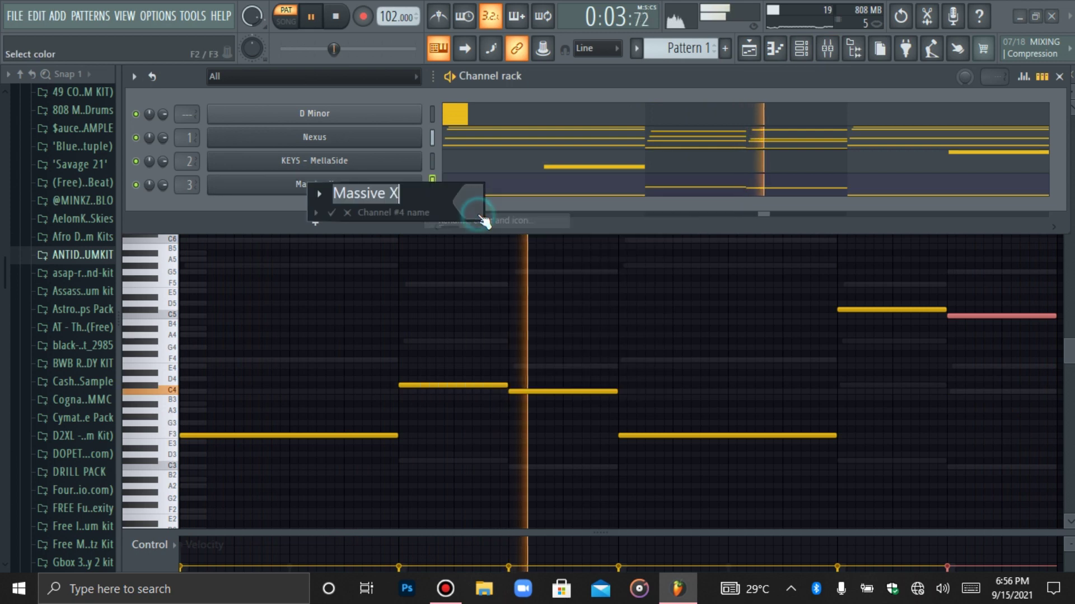
text(Dar)
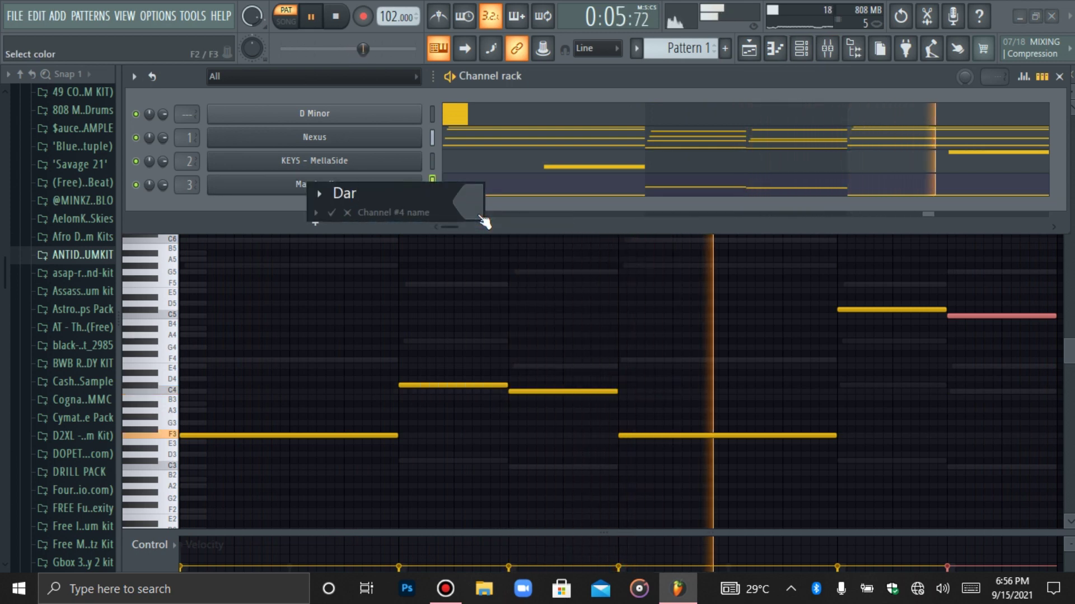
text(k Bass)
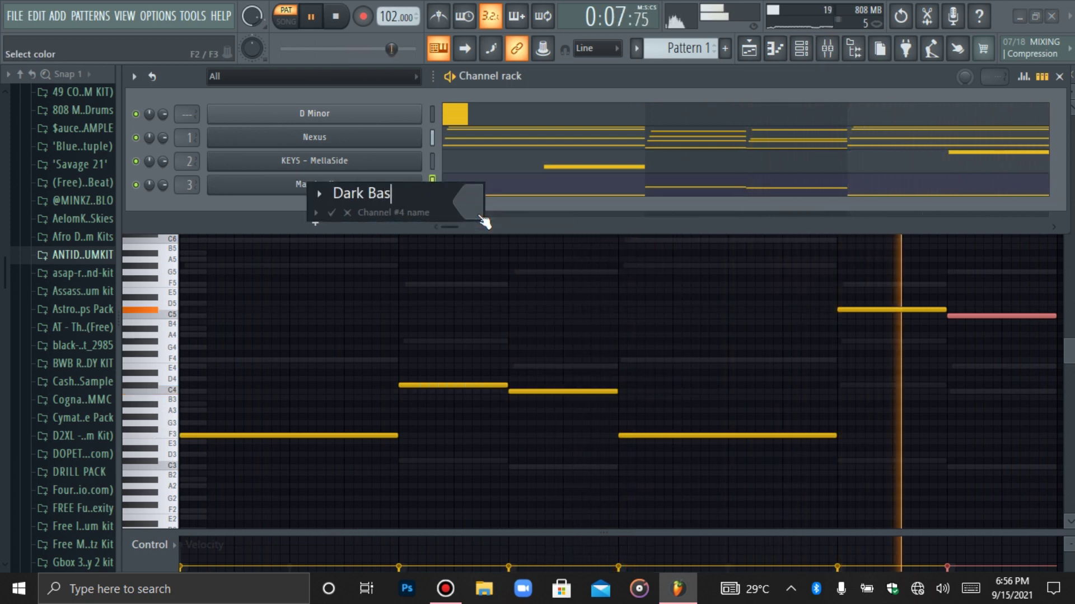
key(Return)
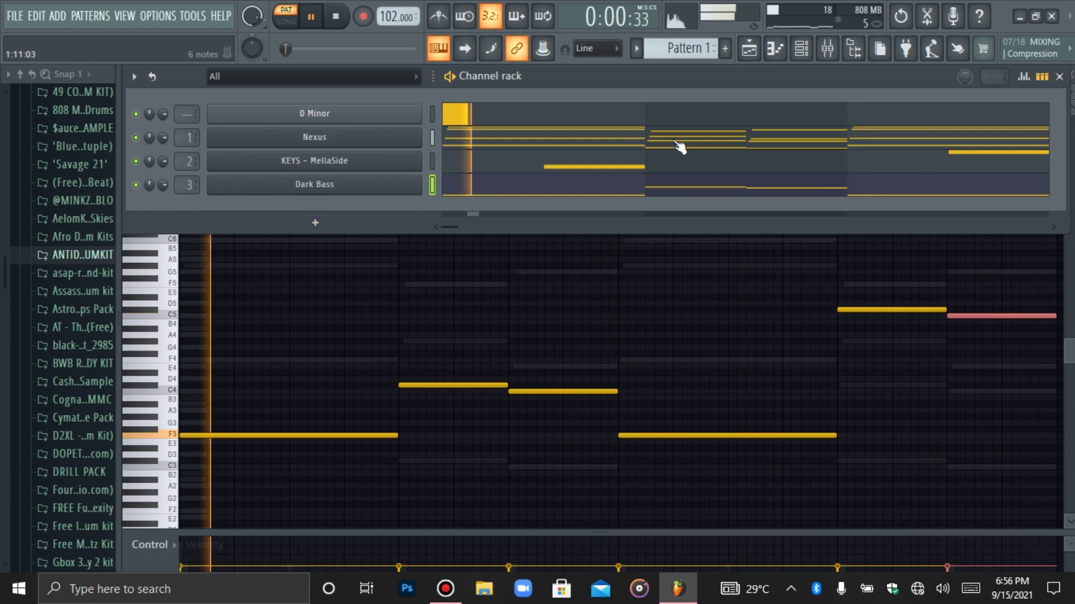
Add Fruity Reeverb 2 to the first effect slot of mixer Insert 3 and raise its wet level to 84%
click(827, 49)
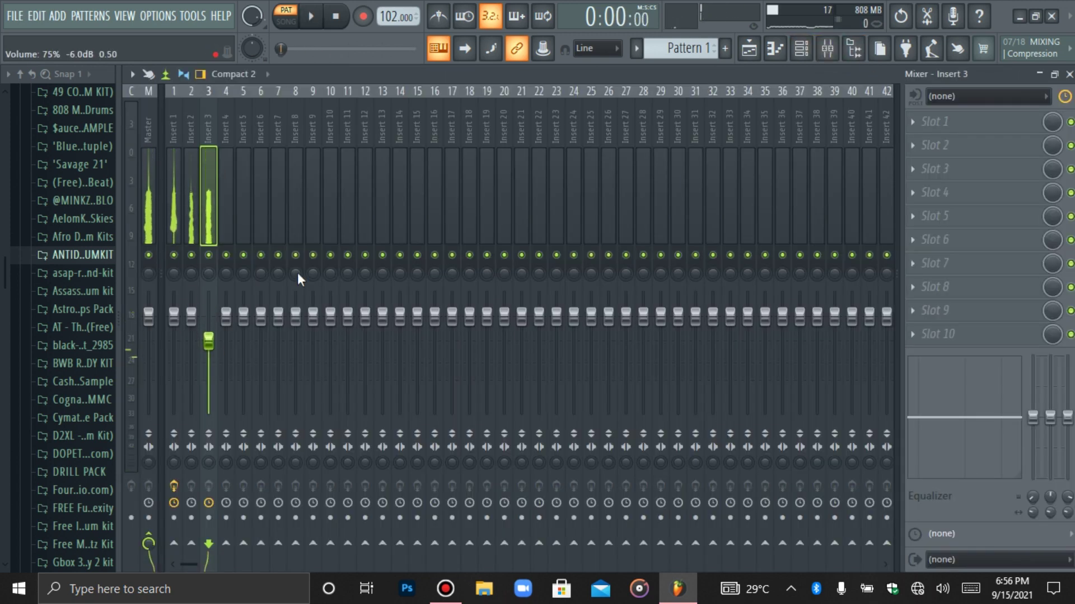
click(942, 124)
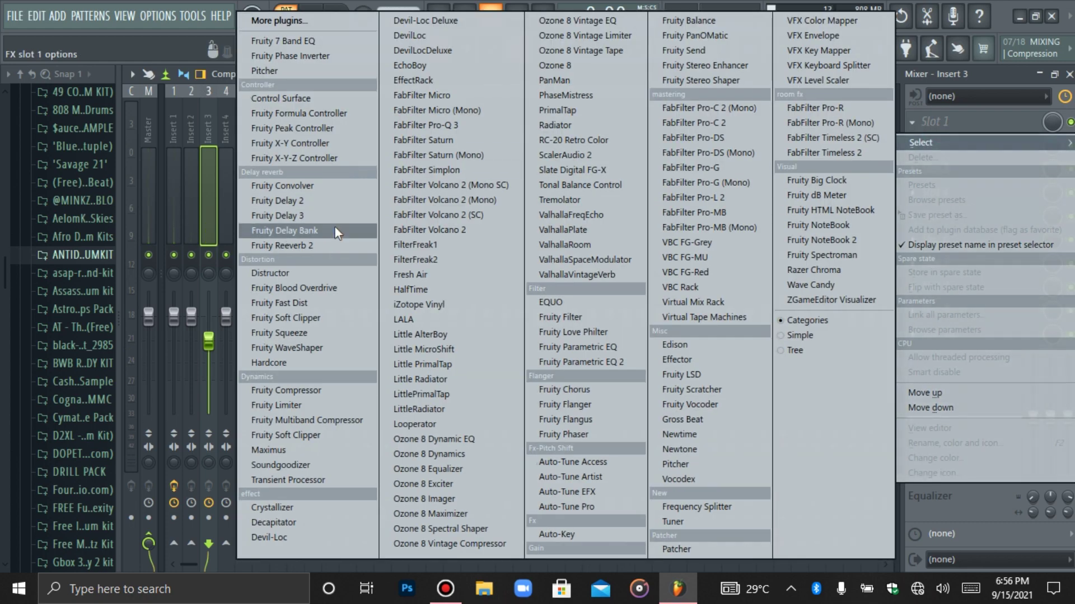
click(325, 245)
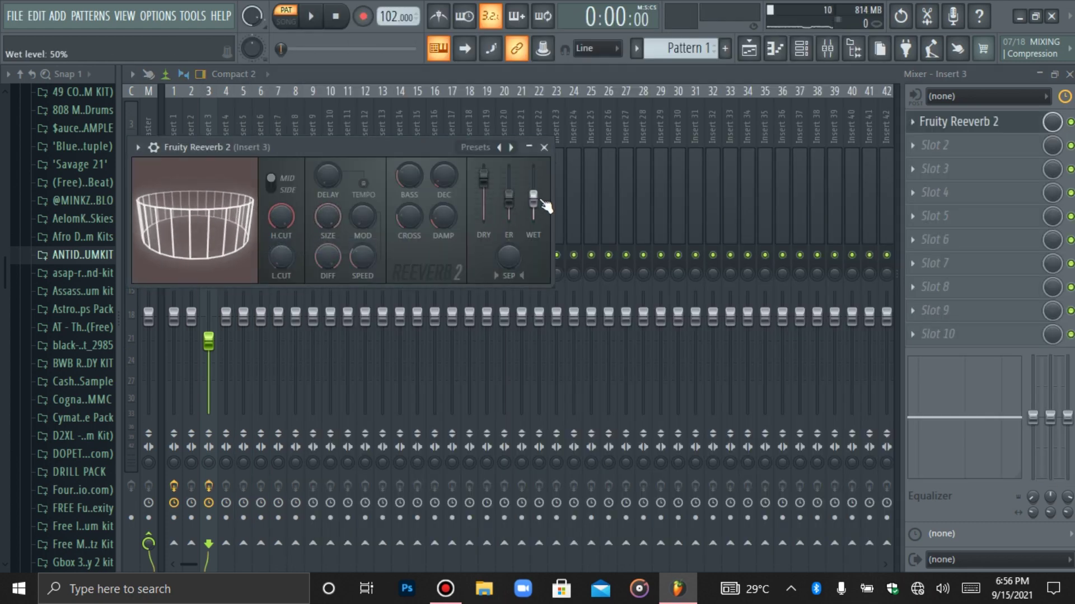
key(space)
drag(534, 199, 533, 185)
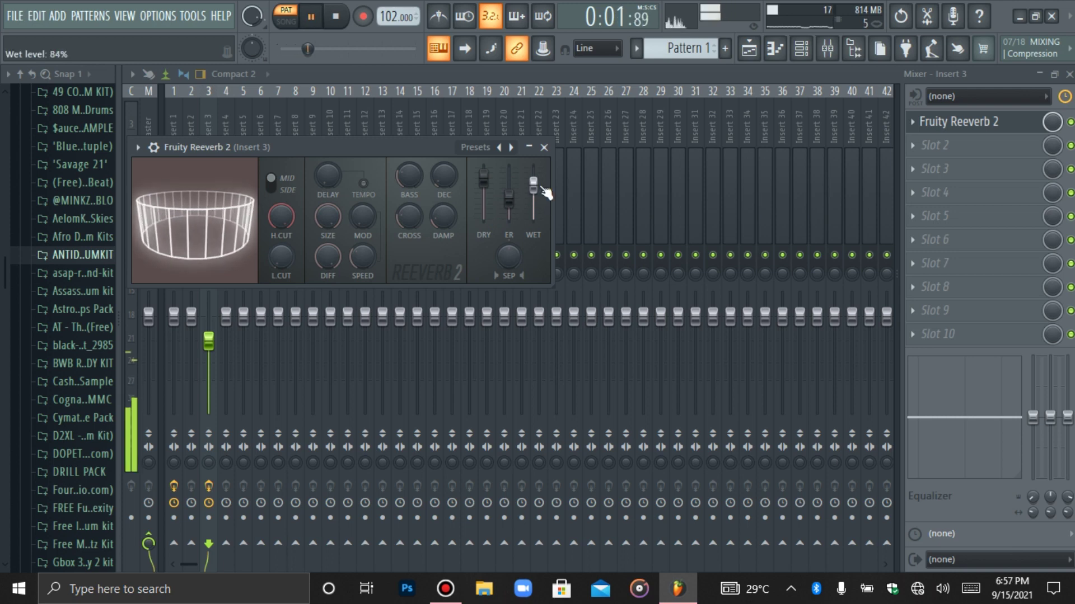
key(space)
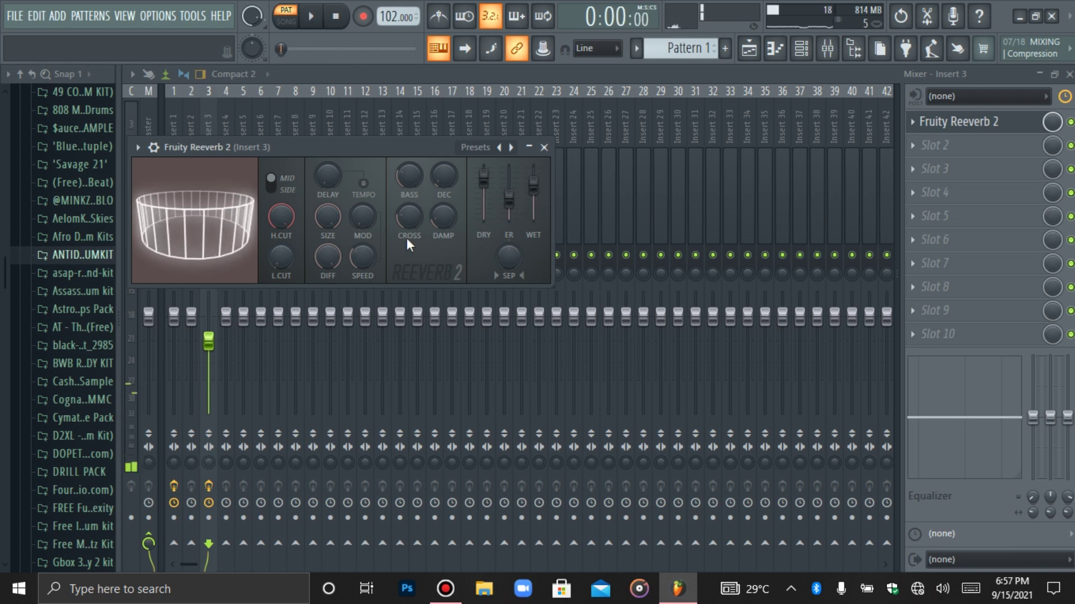
Lower the Insert 3 volume to 64% (-8.7 dB) and play the pattern to check the balance
click(196, 347)
right_click(195, 321)
click(200, 326)
click(208, 340)
drag(209, 339, 208, 351)
key(space)
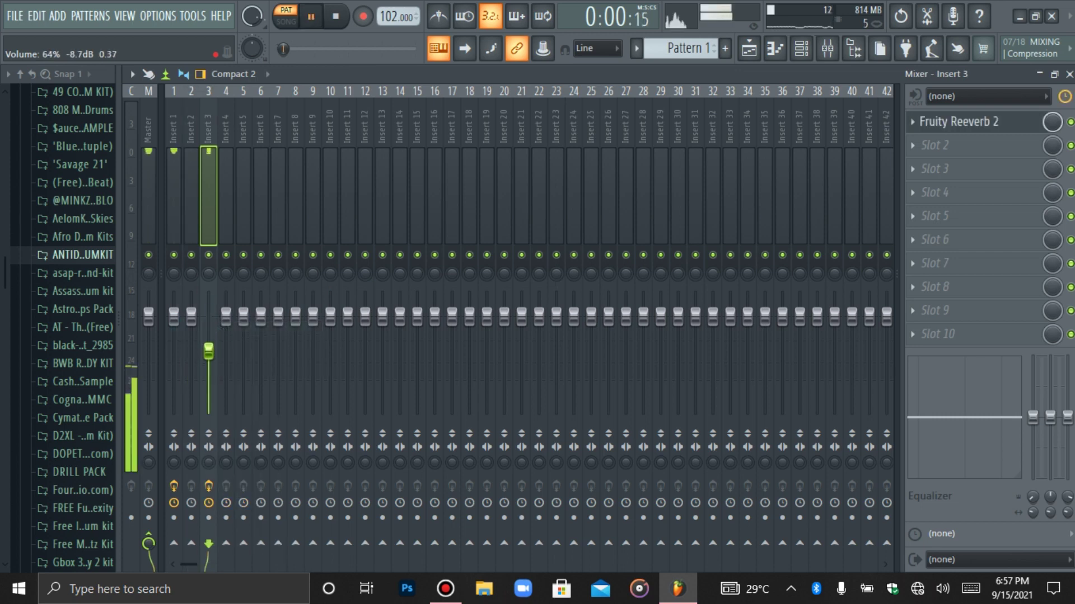
Show the channel rack and expand the Vocal Samples folder within the Sound Files browser
click(787, 53)
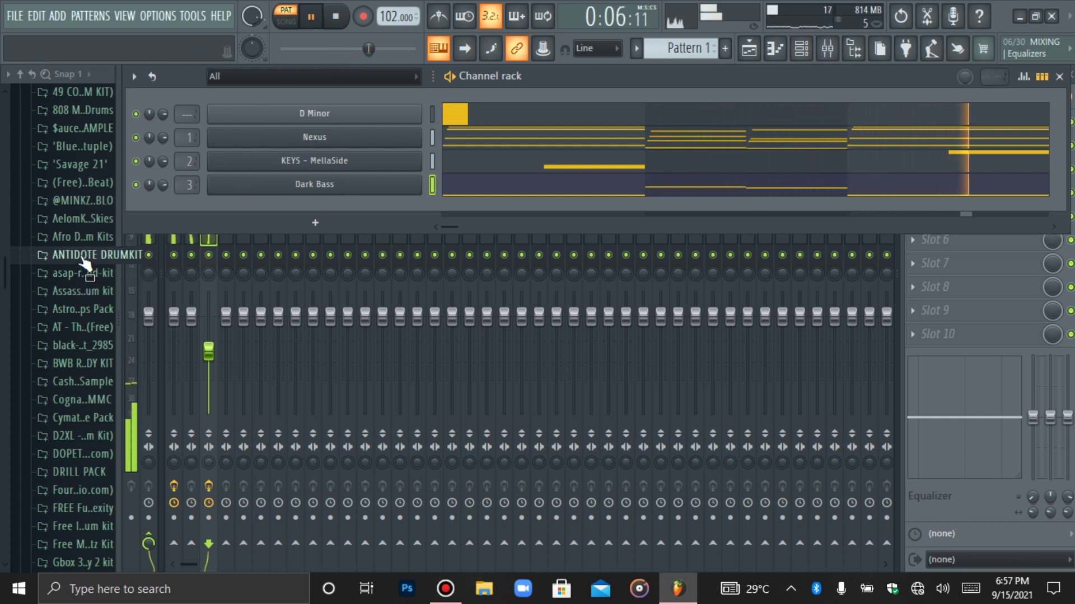
scroll(4, 286, down, 3)
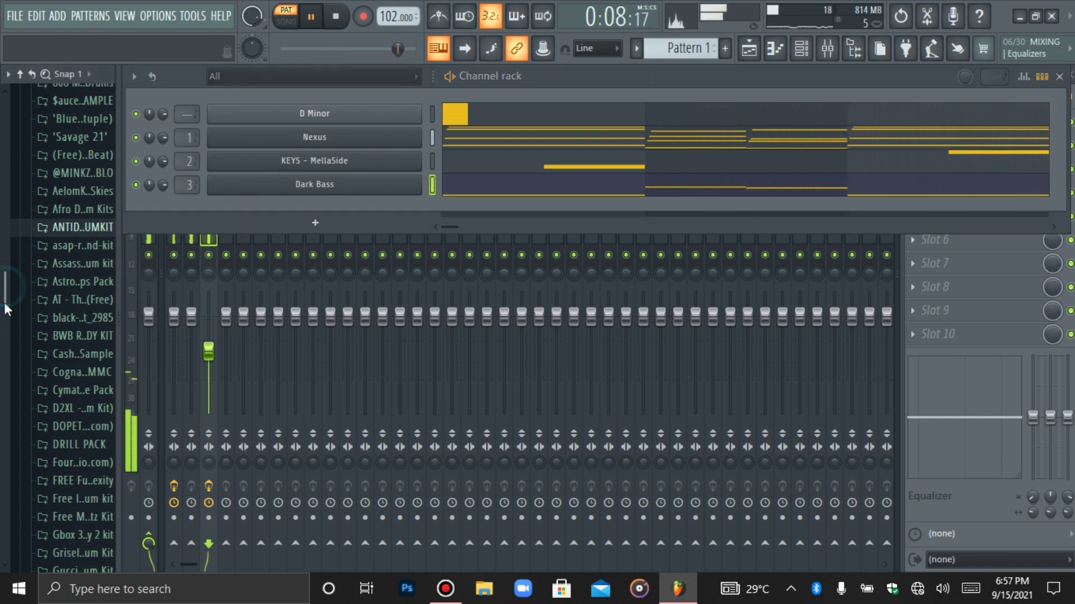
key(space)
scroll(2, 297, up, 4)
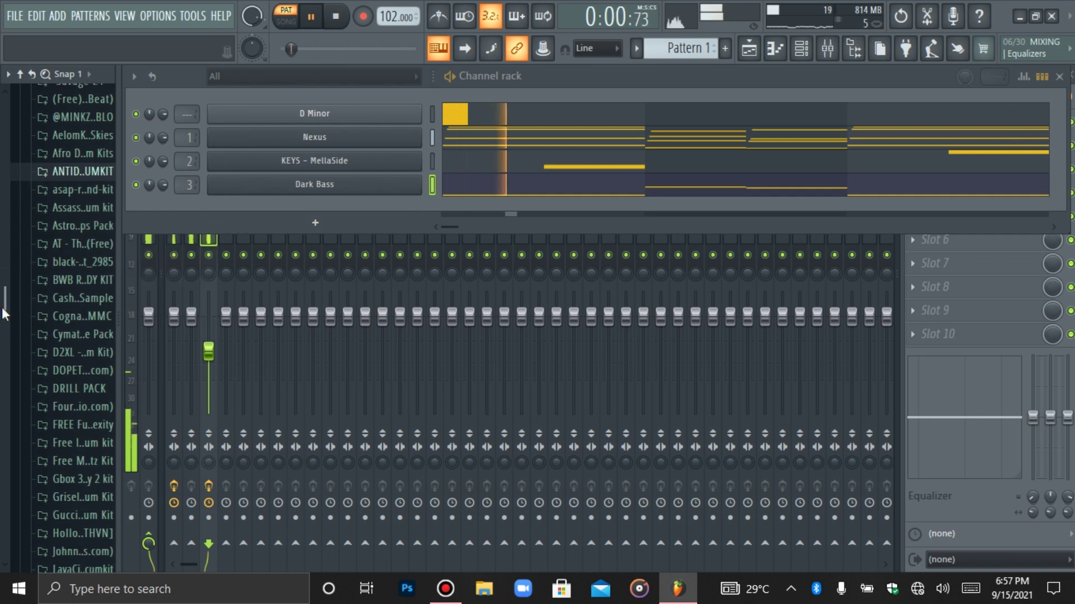
drag(2, 268, 2, 529)
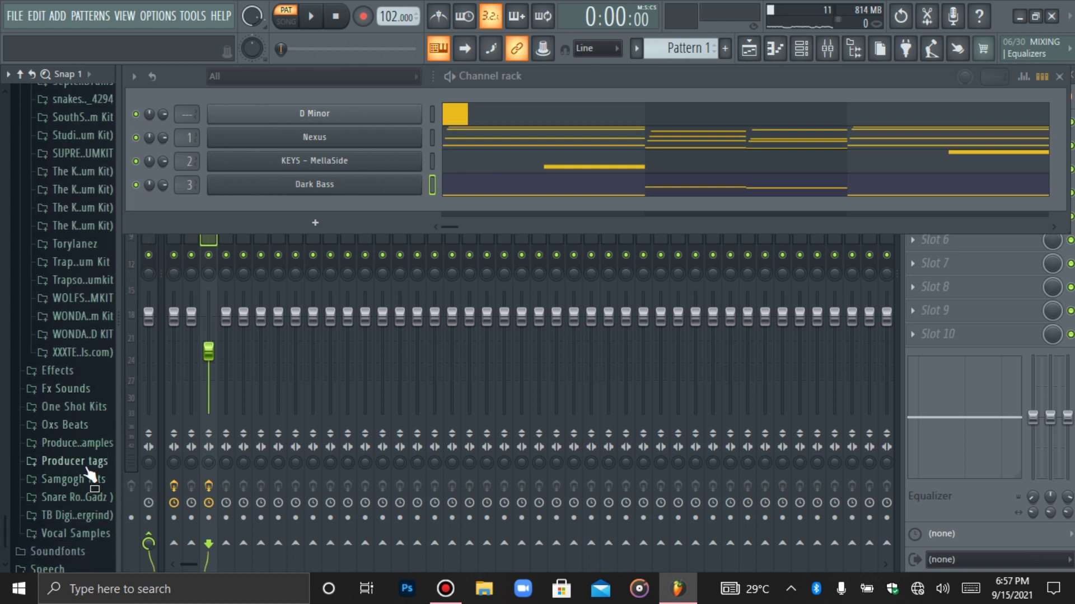
click(79, 514)
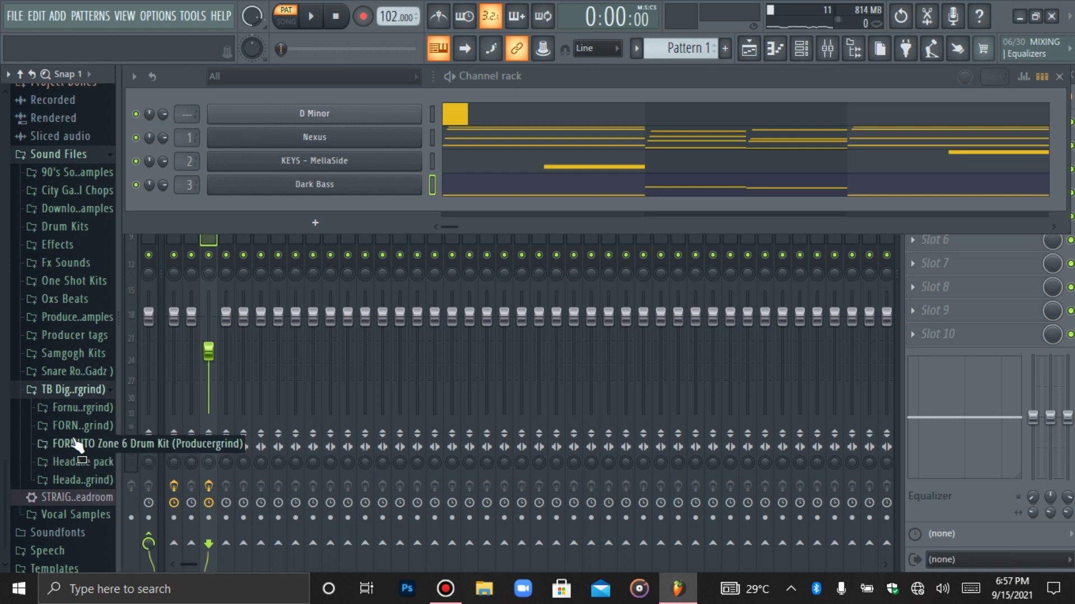
click(68, 390)
click(84, 512)
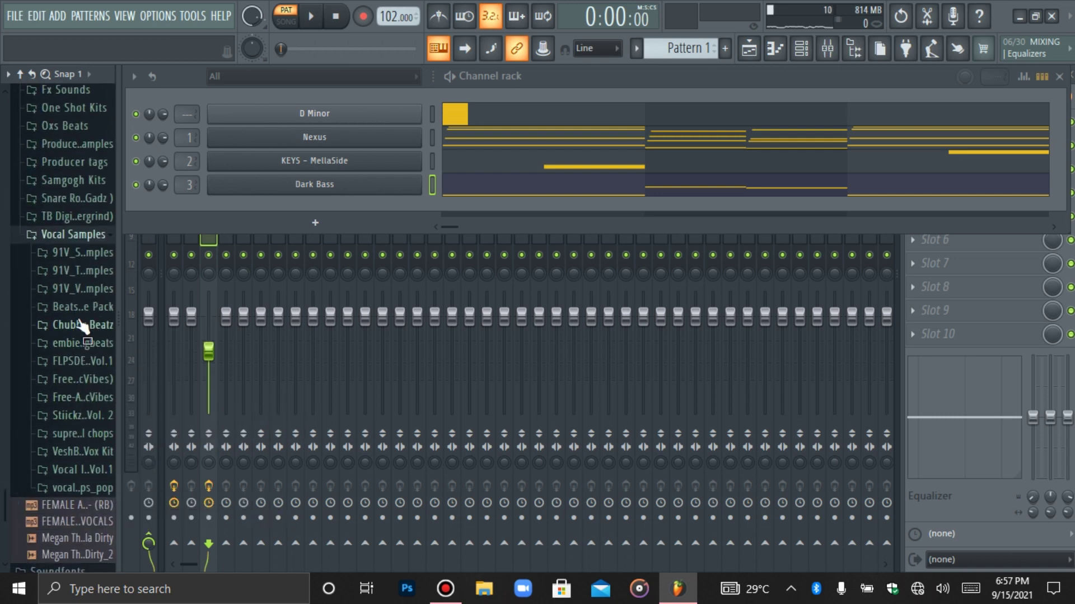
Add the Vox 10 sample from the random vocals of the Free Ambient Female Vocal Pack as a new channel
click(86, 380)
click(84, 398)
click(87, 416)
click(87, 419)
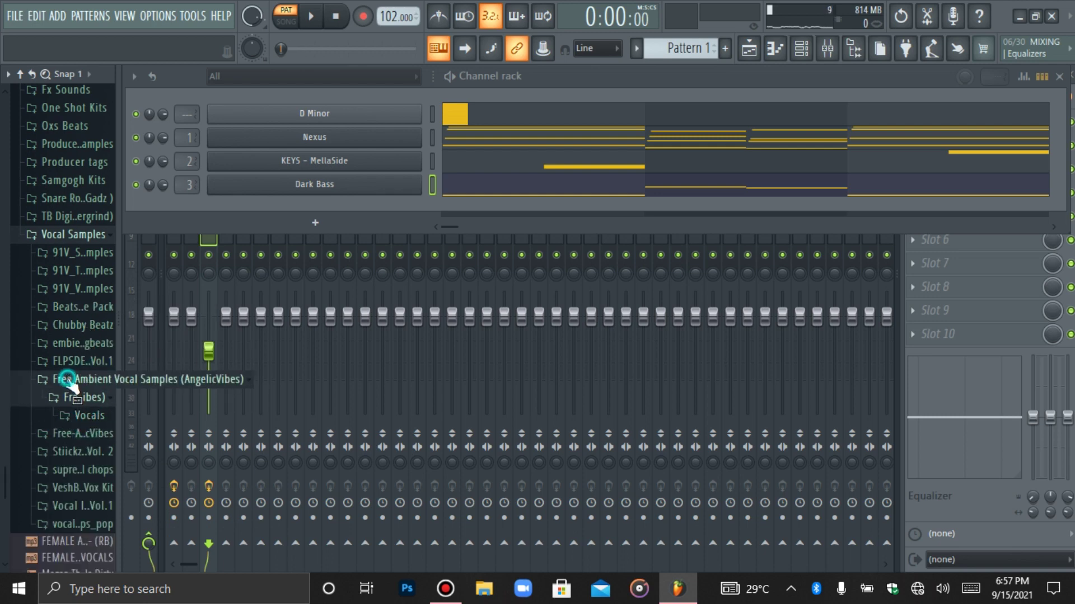
click(72, 381)
click(78, 397)
click(76, 417)
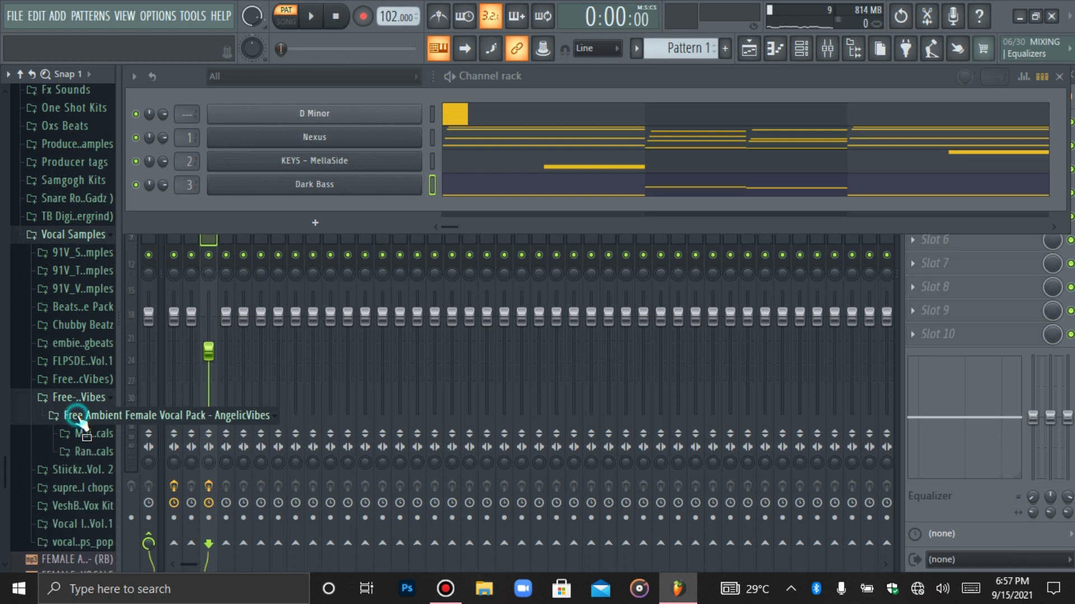
click(82, 455)
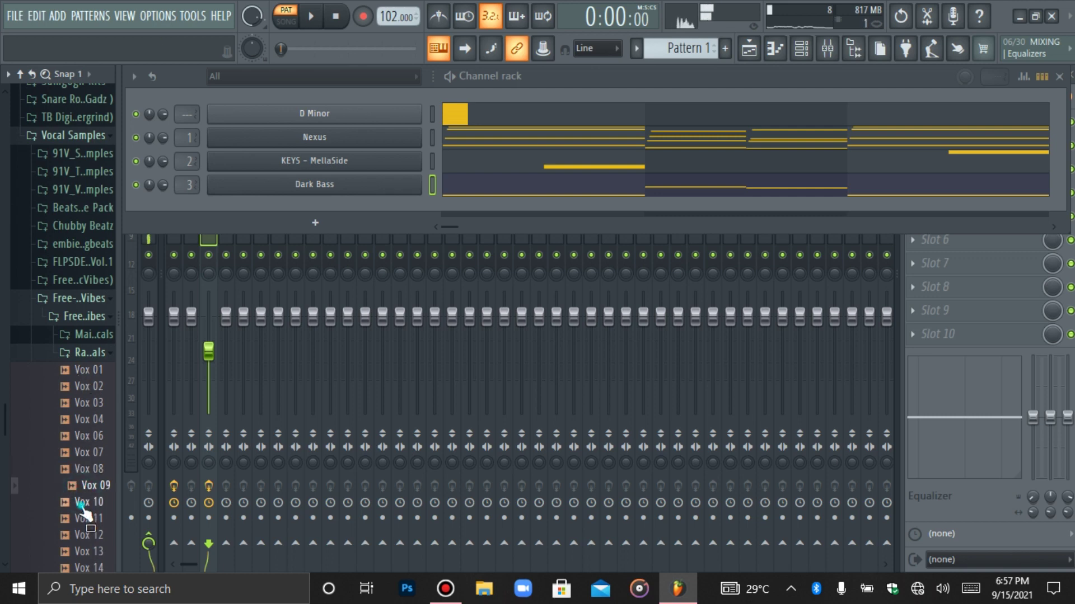
drag(312, 206, 318, 209)
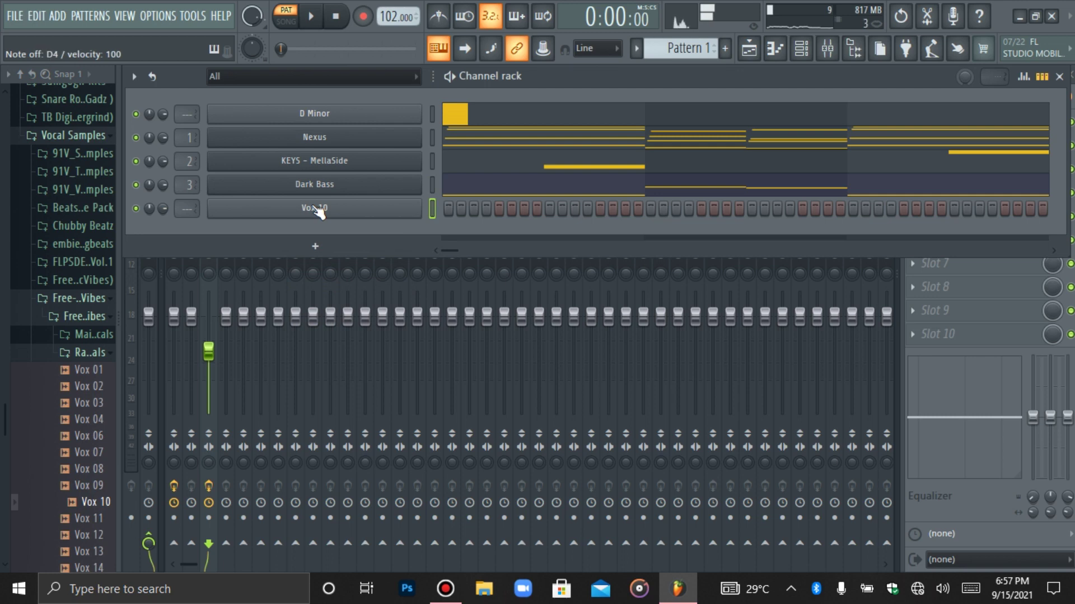
Place a D4 note spanning the second half of bar 1 in the Vox 10 piano roll
click(775, 49)
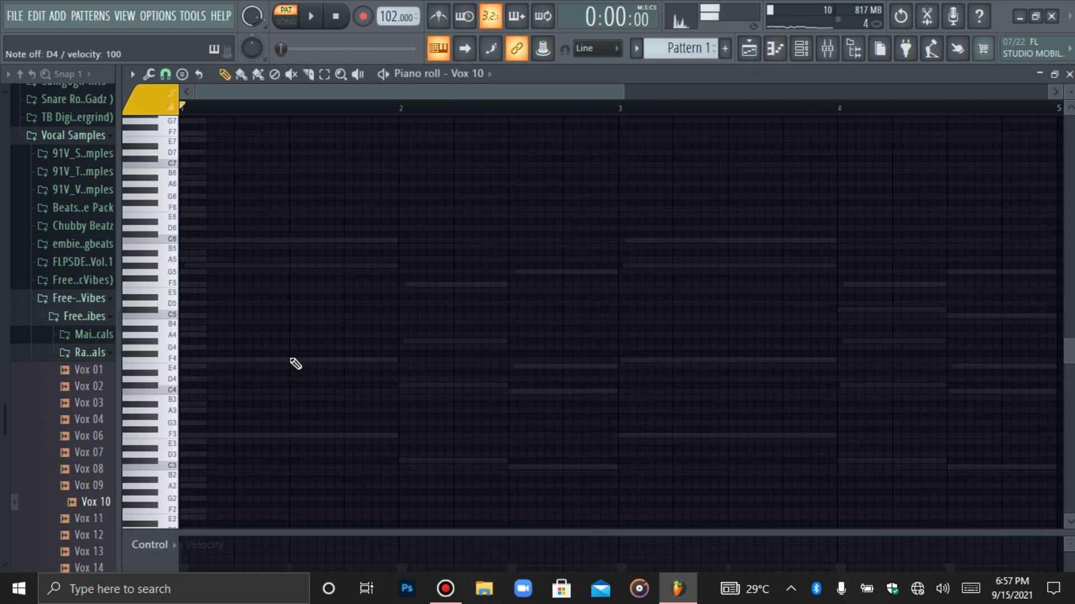
key(space)
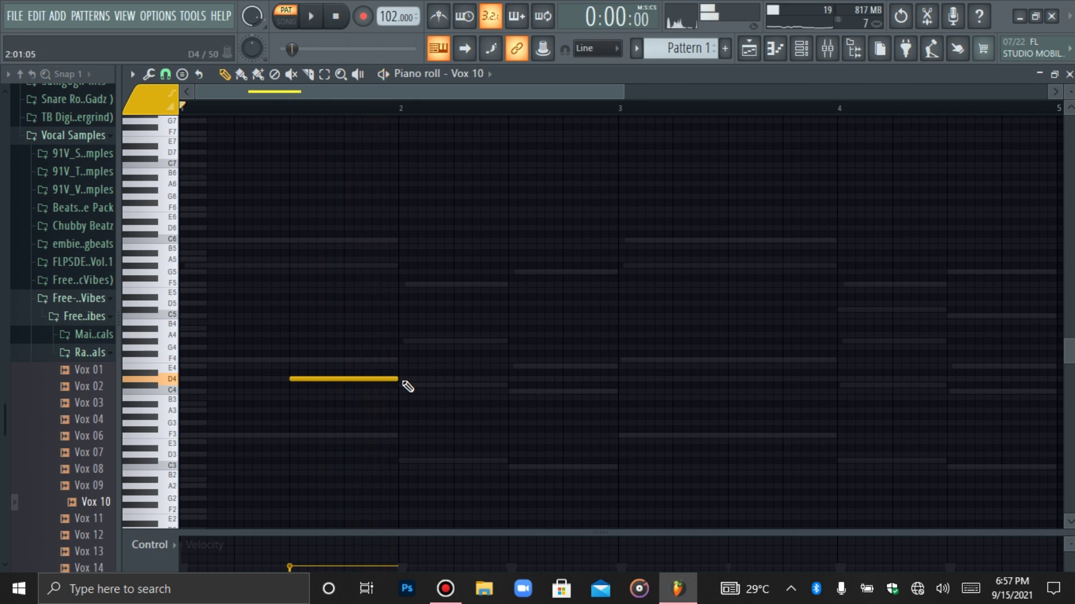
Mute every channel except Nexus and Vox 10
key(F6)
key(space)
right_click(136, 210)
click(134, 148)
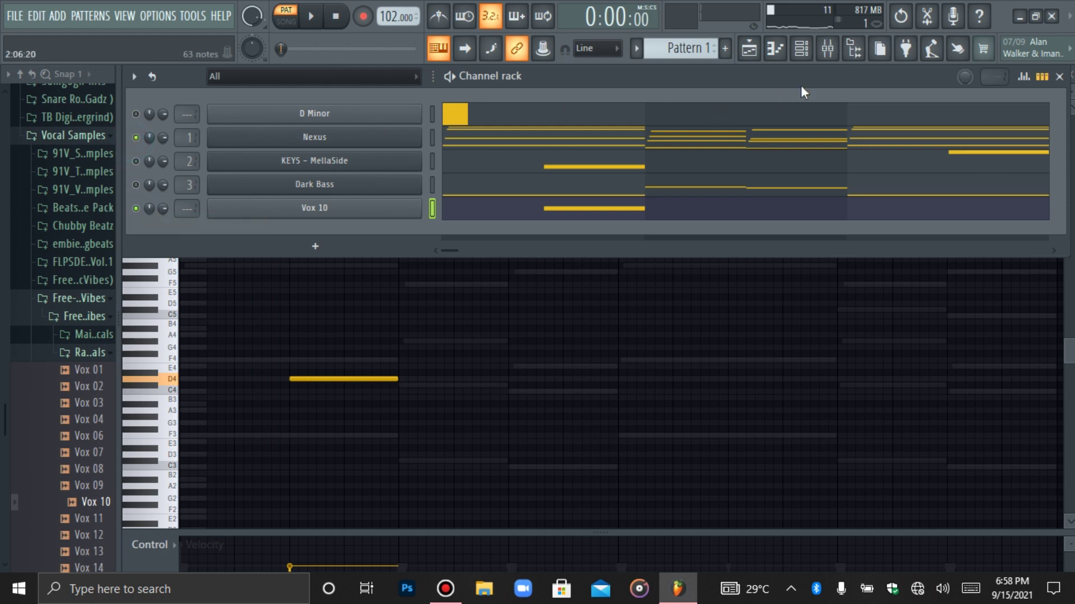
Lower the Insert 1 volume to 76% (-5.7 dB) and route the Vox 10 channel to mixer track 4
click(827, 49)
click(174, 317)
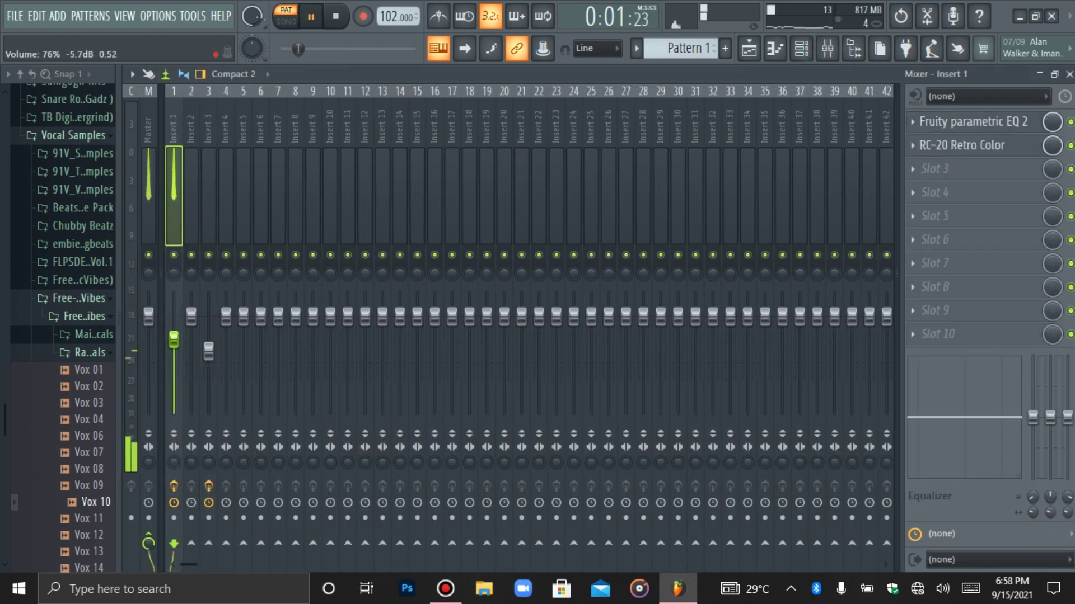
click(801, 49)
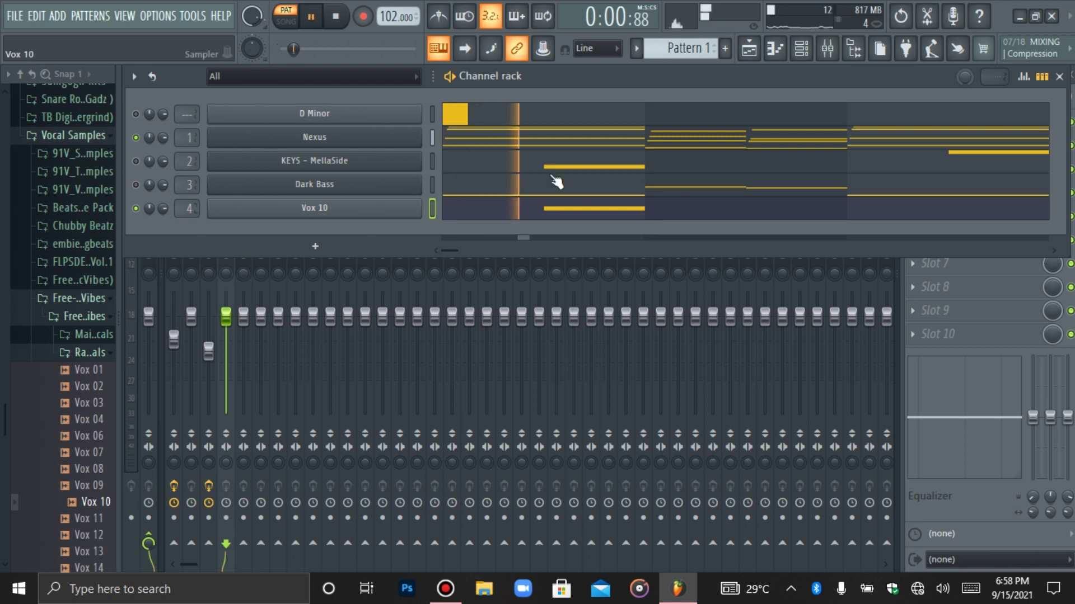
Boost the gain of the Vox 10 sample to 53% in its precomputed effects and close its channel settings
click(341, 211)
key(space)
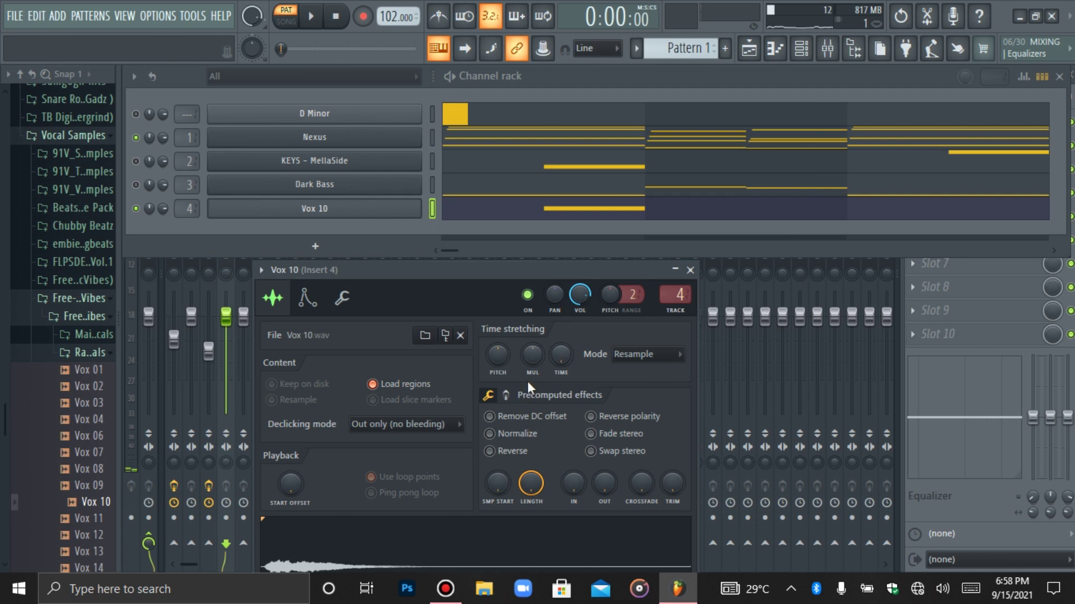
click(506, 395)
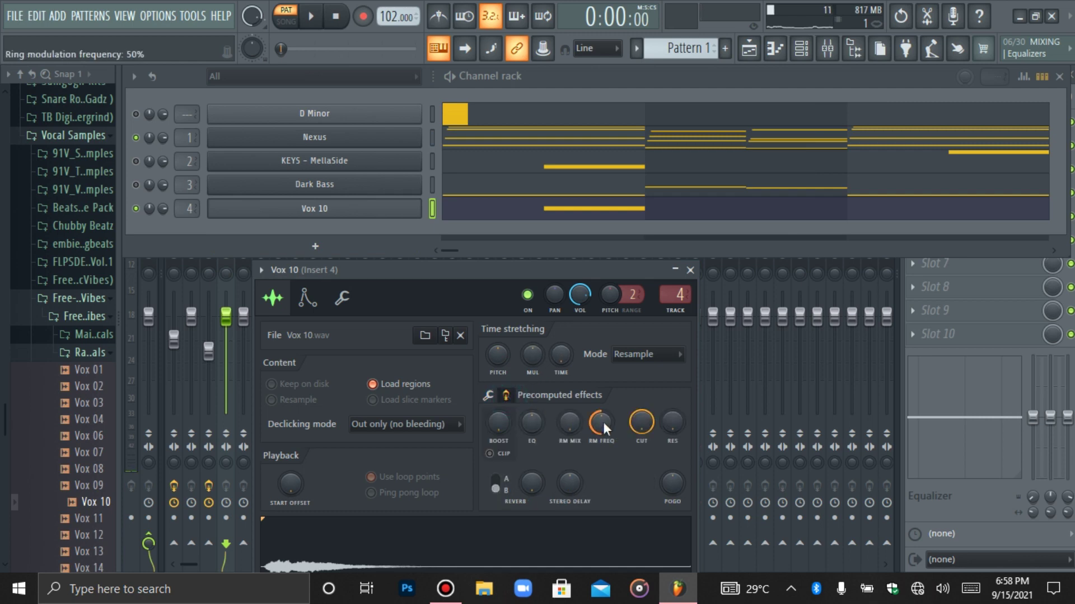
click(491, 397)
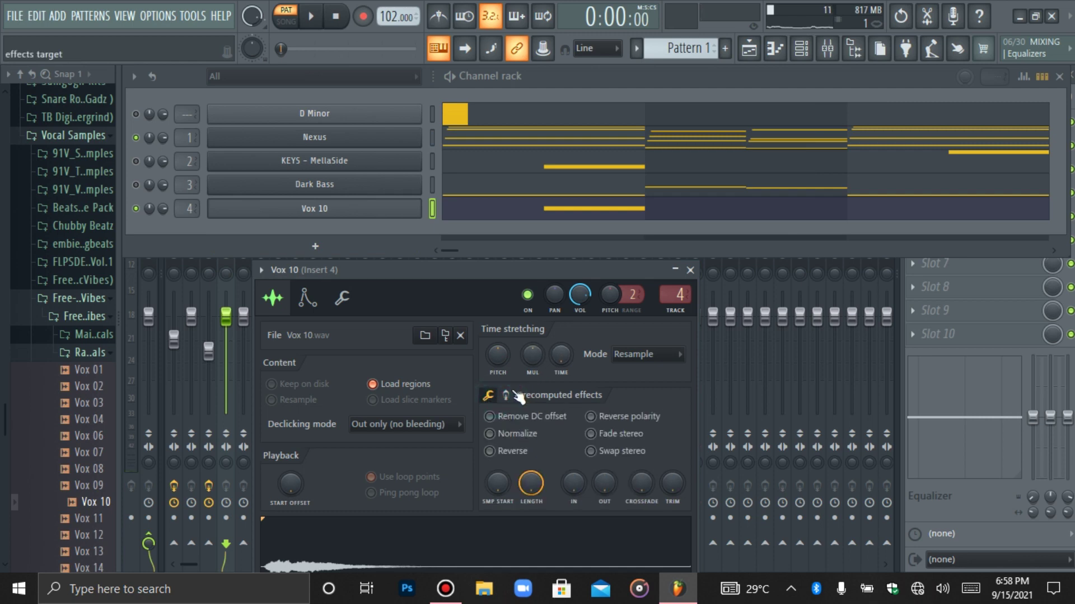
click(506, 396)
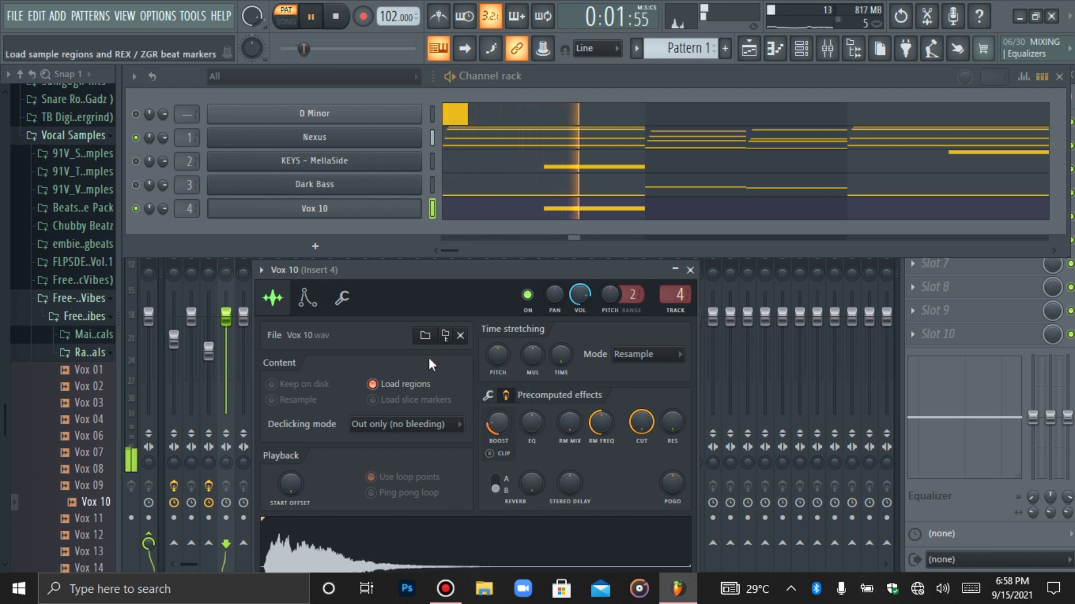
drag(499, 427, 499, 414)
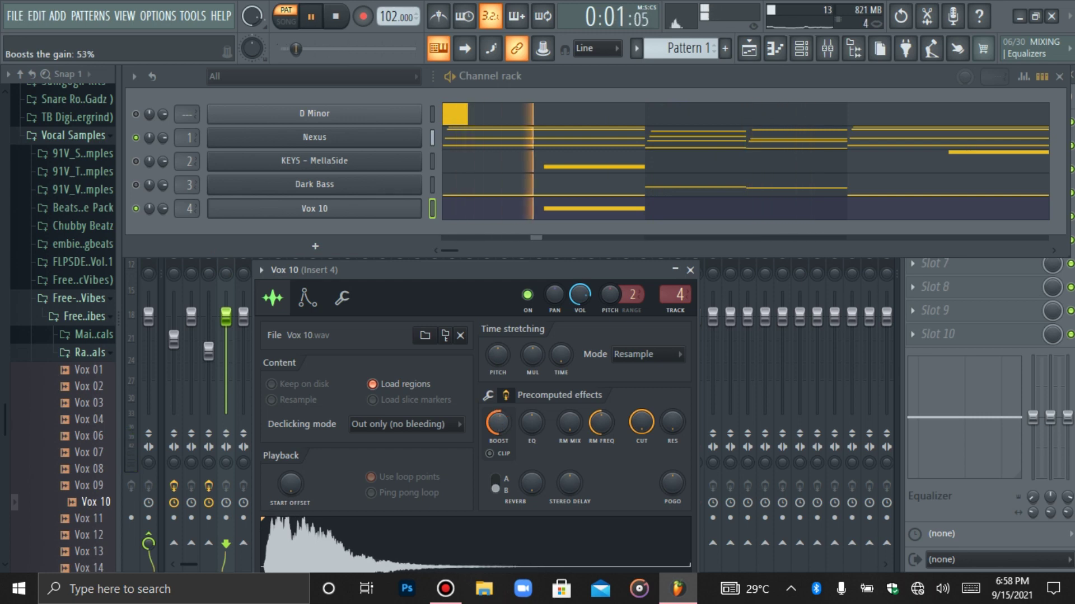
click(377, 209)
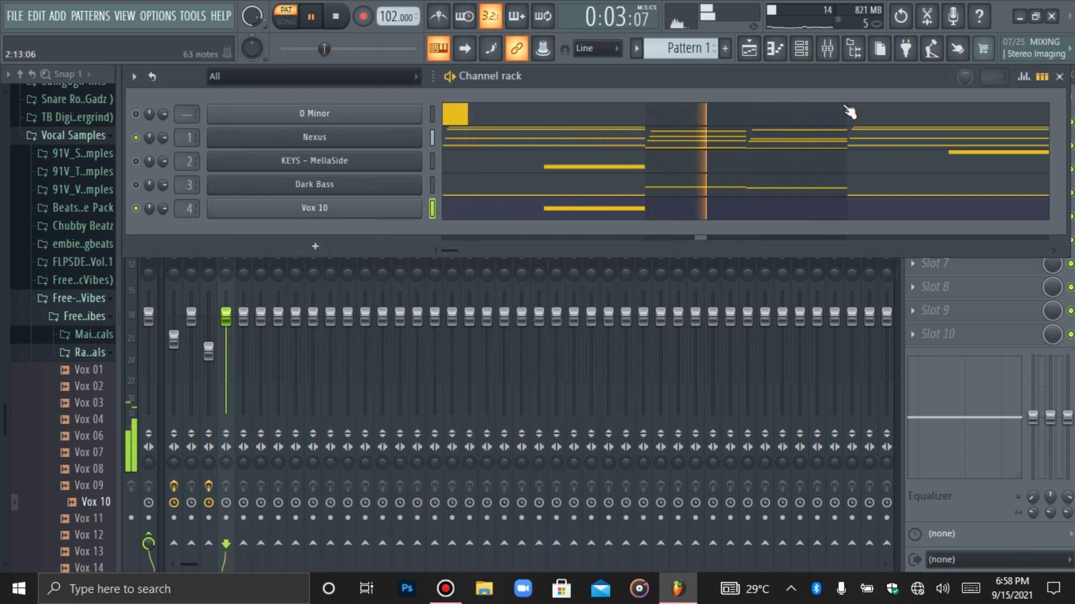
Try transposing the Vox 10 note up and down by semitones during playback, returning it to D4
click(788, 45)
key(shift+Up)
key(shift+Up)
key(shift+Up)
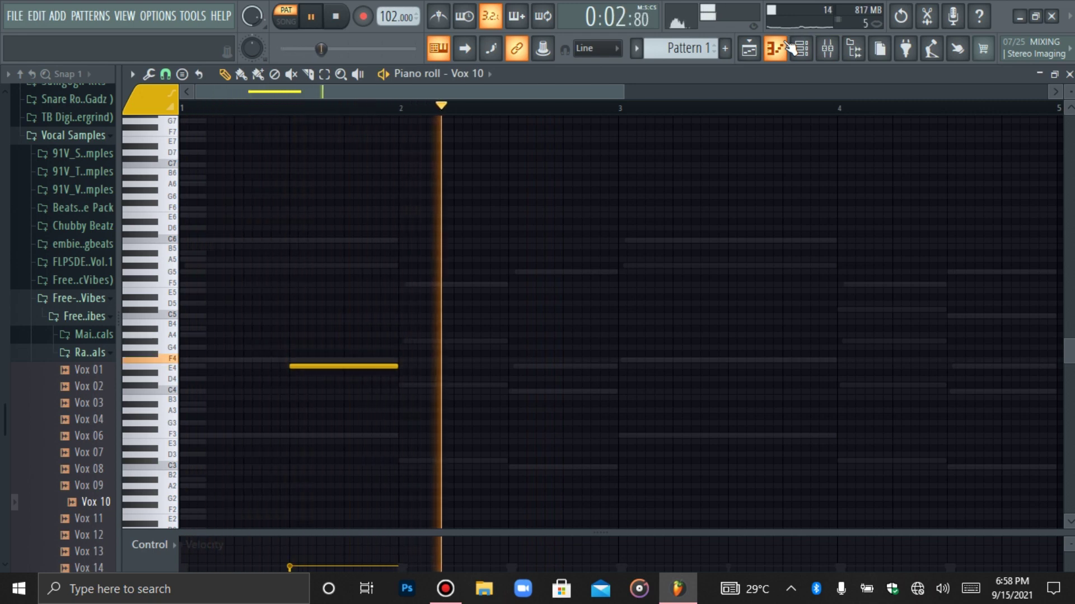
key(shift+Down)
key(shift+Down)
key(shift+Down)
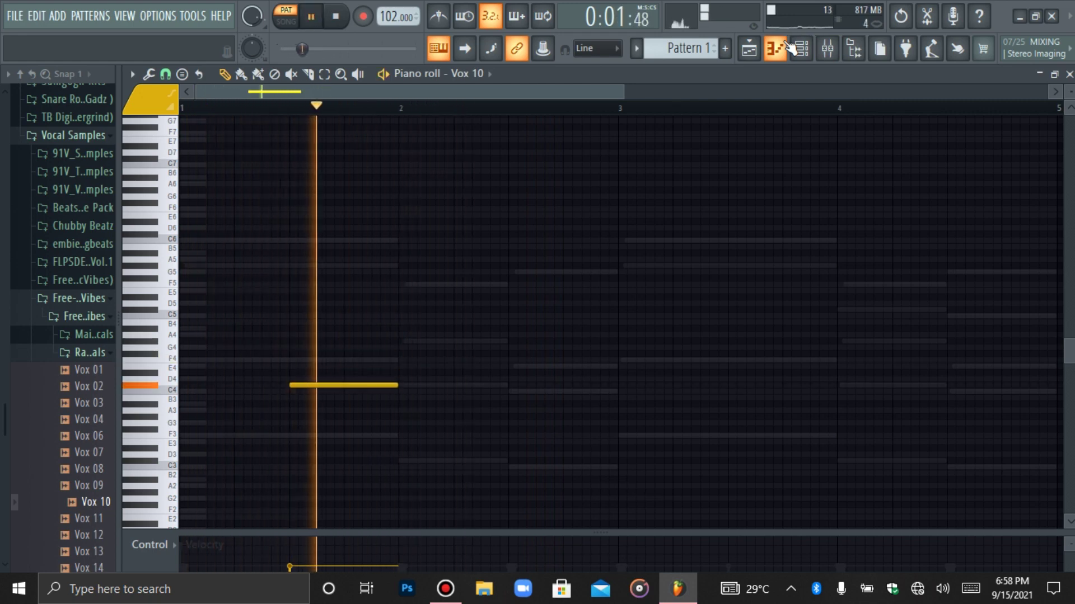
key(shift+Up)
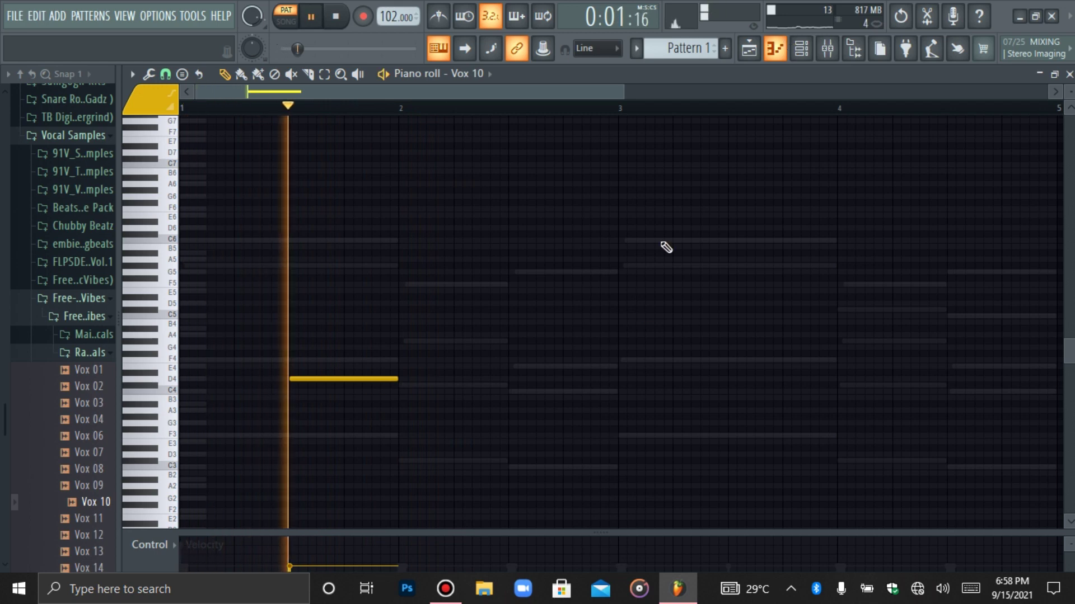
Raise the velocity of the Vox 10 note, stop playback and return to the channel rack
key(ctrl+a)
drag(293, 559, 288, 547)
key(space)
click(801, 50)
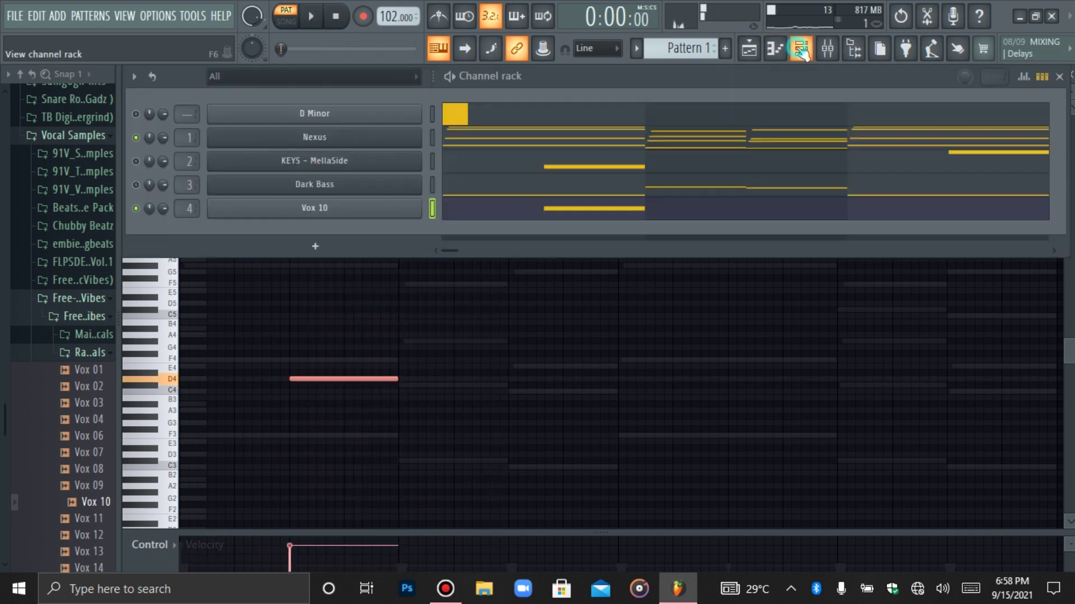
Reset the Vox 10 sample's boost gain to its default, audition it in playback and close the channel settings
click(378, 213)
click(501, 395)
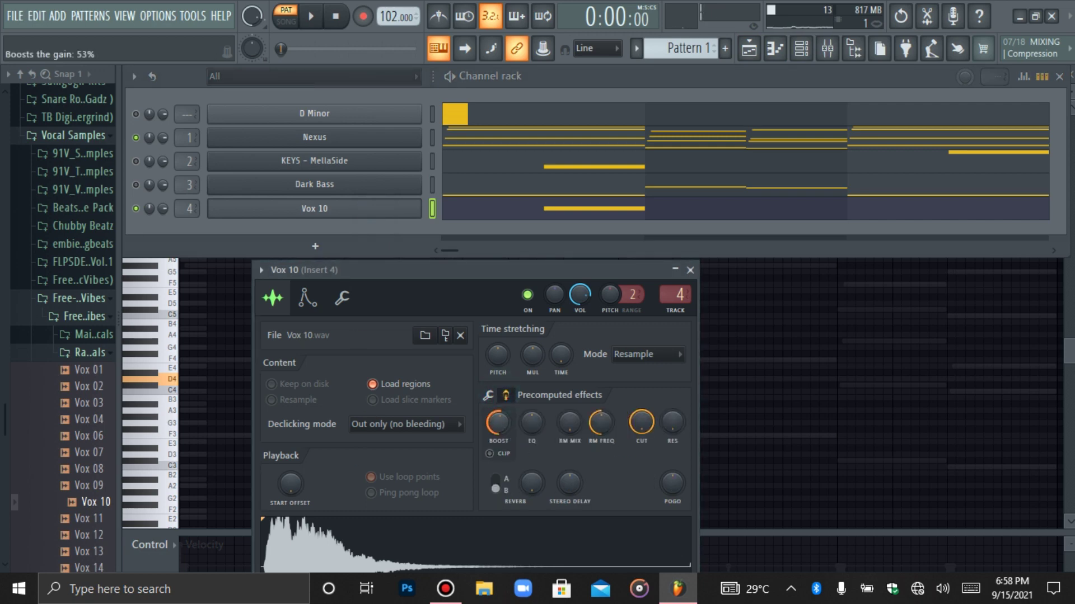
right_click(504, 426)
key(space)
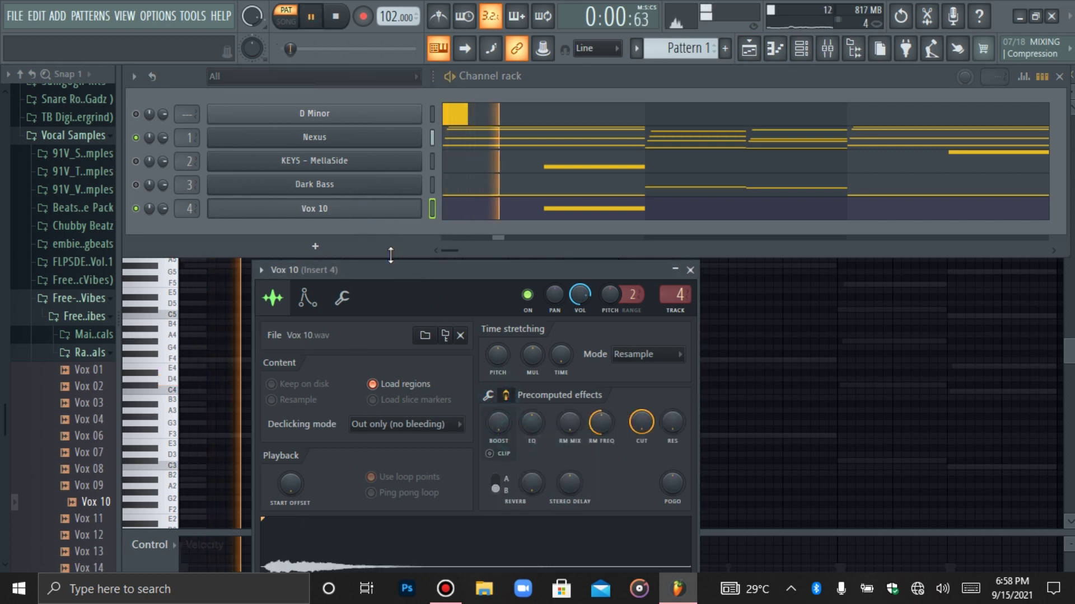
click(365, 207)
key(space)
Replace the Vox 10 channel's sample with Vox 07 and add a two-beat D4 note at beat 3 of bar 3 during playback
click(86, 452)
drag(288, 296, 290, 201)
key(space)
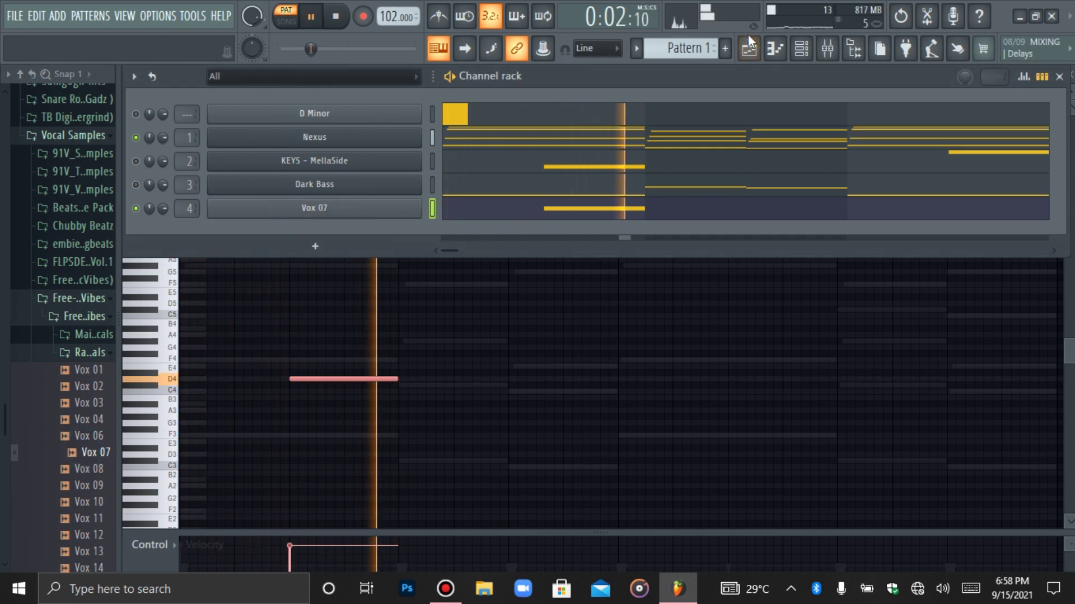
click(560, 209)
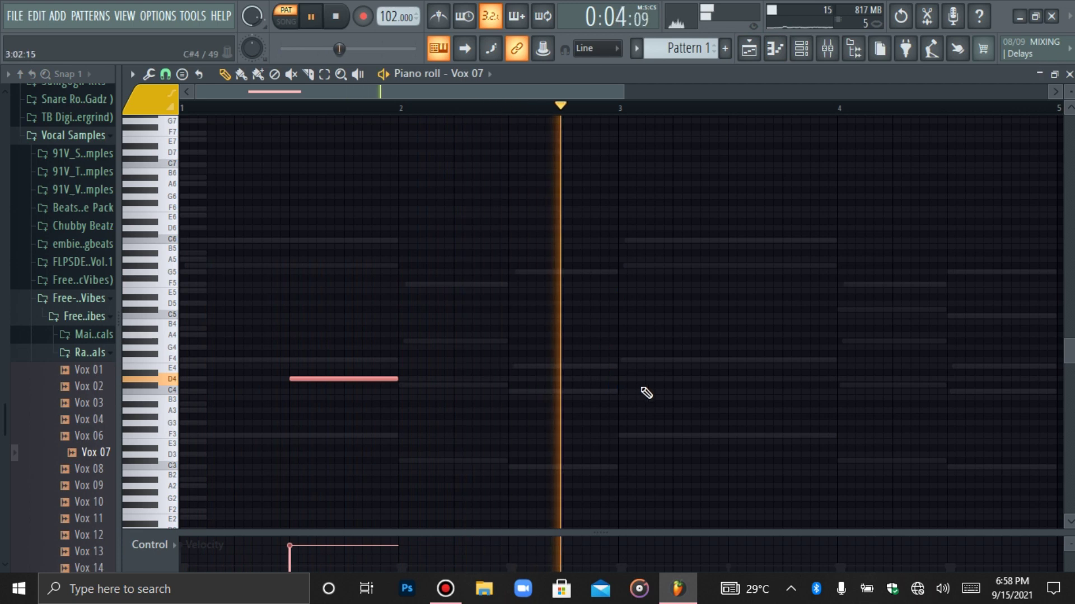
click(730, 379)
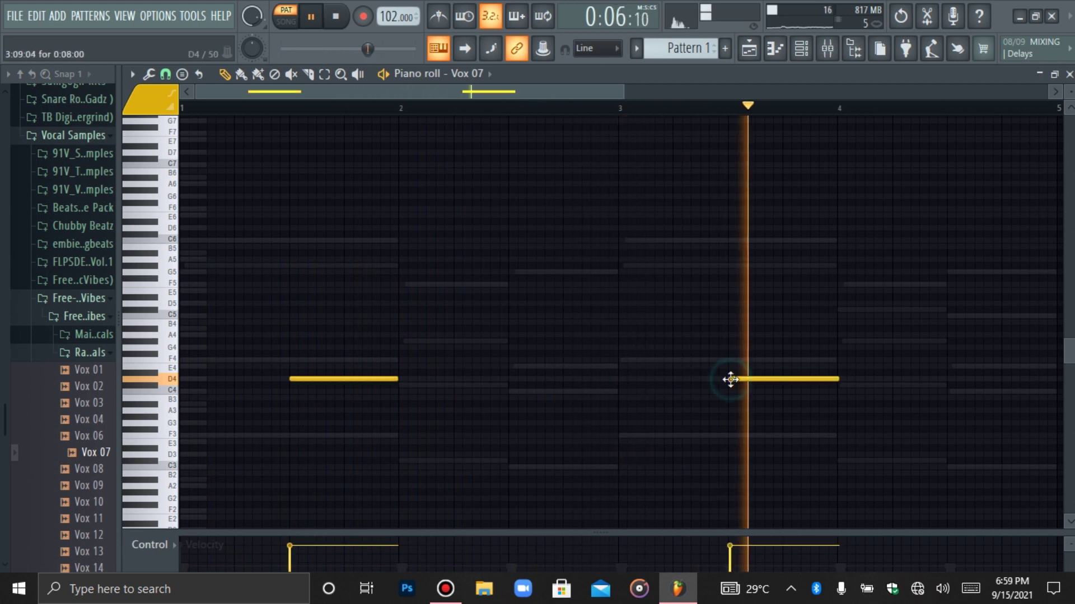
Try extra Vox 07 notes, including A3 and A#3 in bar 2, and delete each one
right_click(1002, 368)
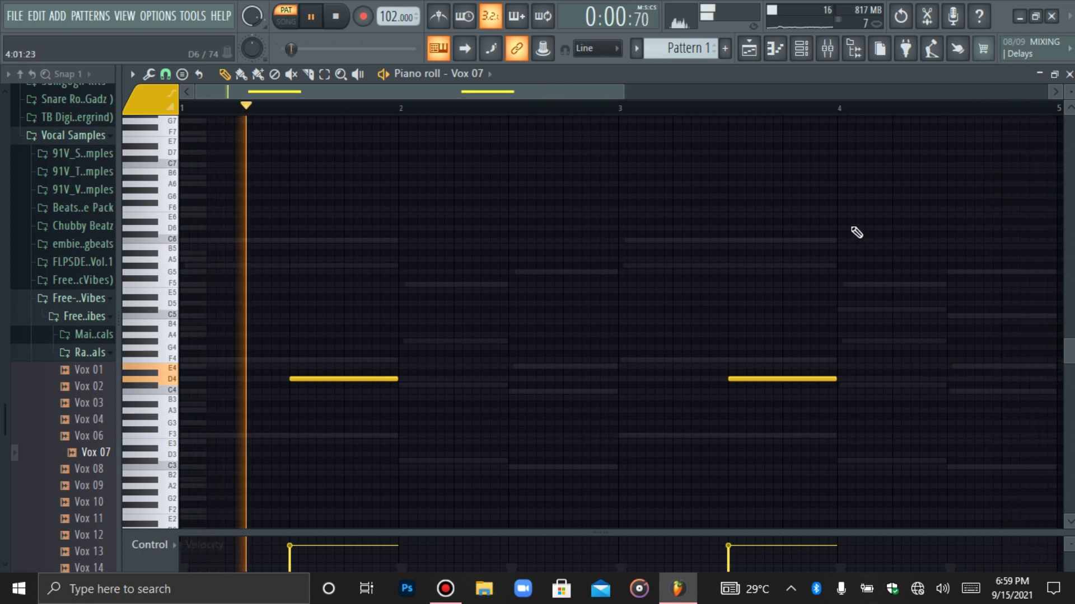
click(493, 385)
right_click(497, 389)
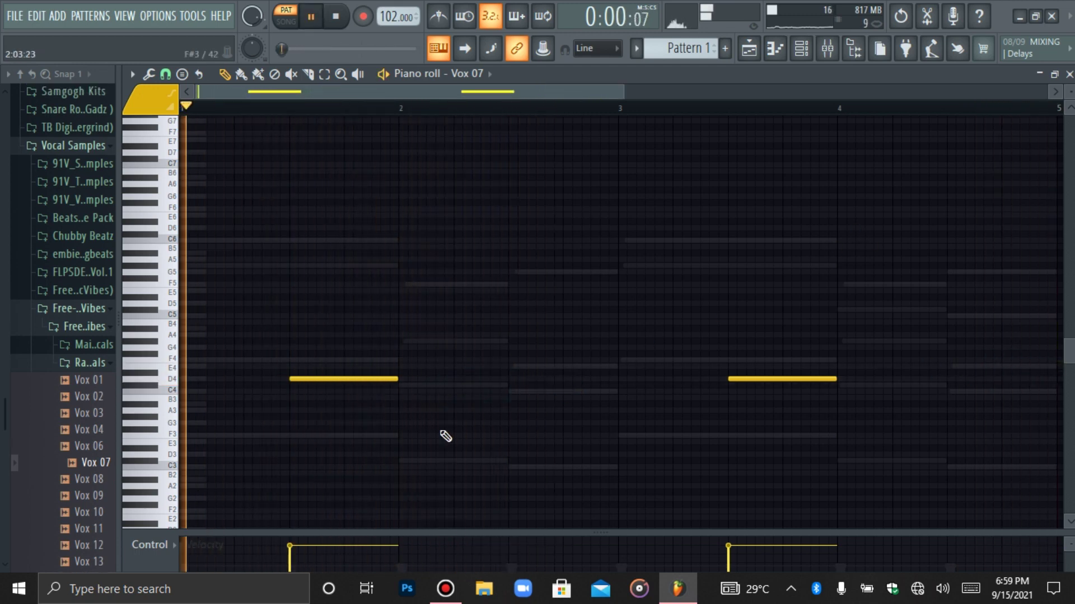
click(461, 414)
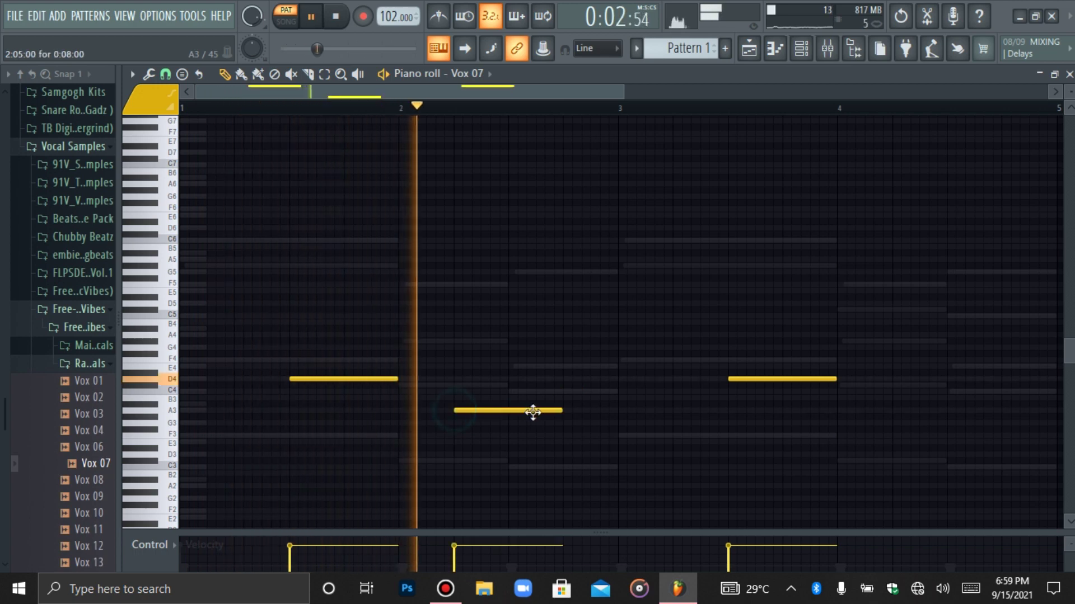
right_click(539, 412)
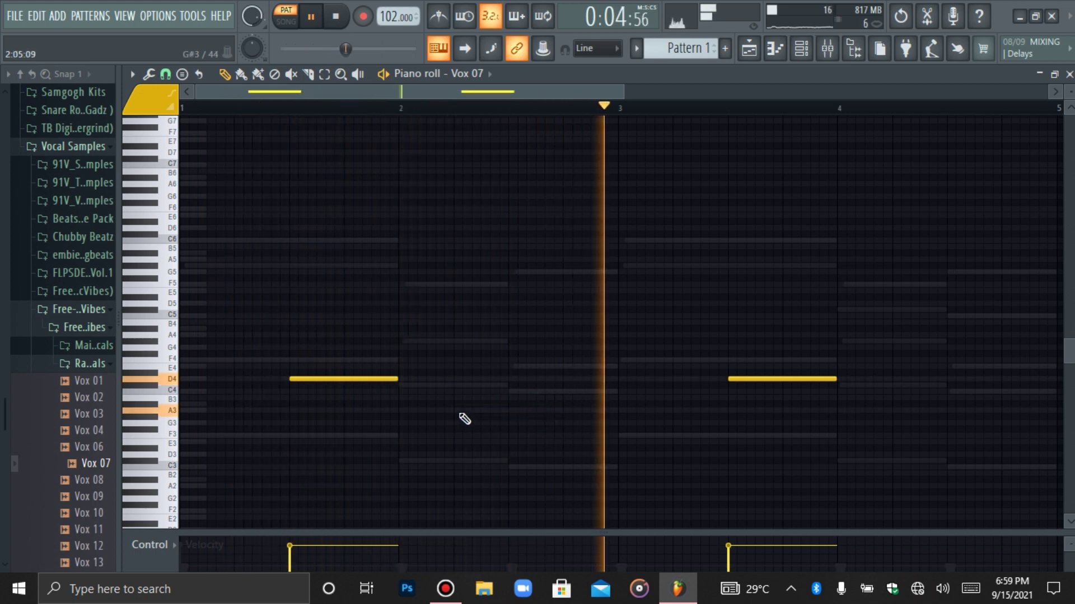
click(504, 406)
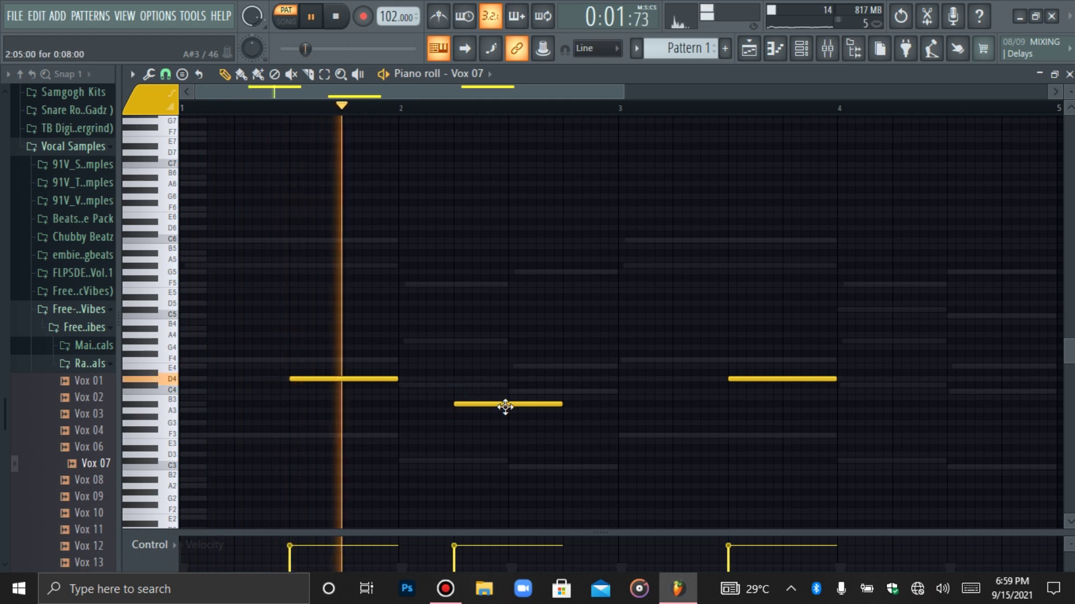
right_click(505, 407)
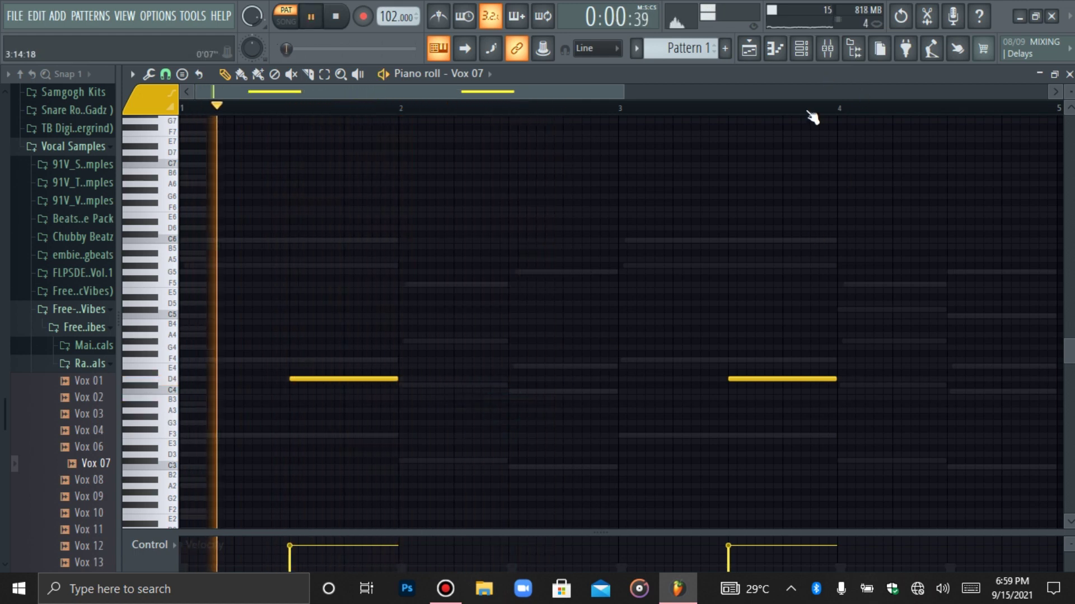
Return to the channel rack, stop playback and unmute all channels
click(801, 49)
right_click(136, 137)
click(144, 138)
key(space)
right_click(136, 138)
click(144, 139)
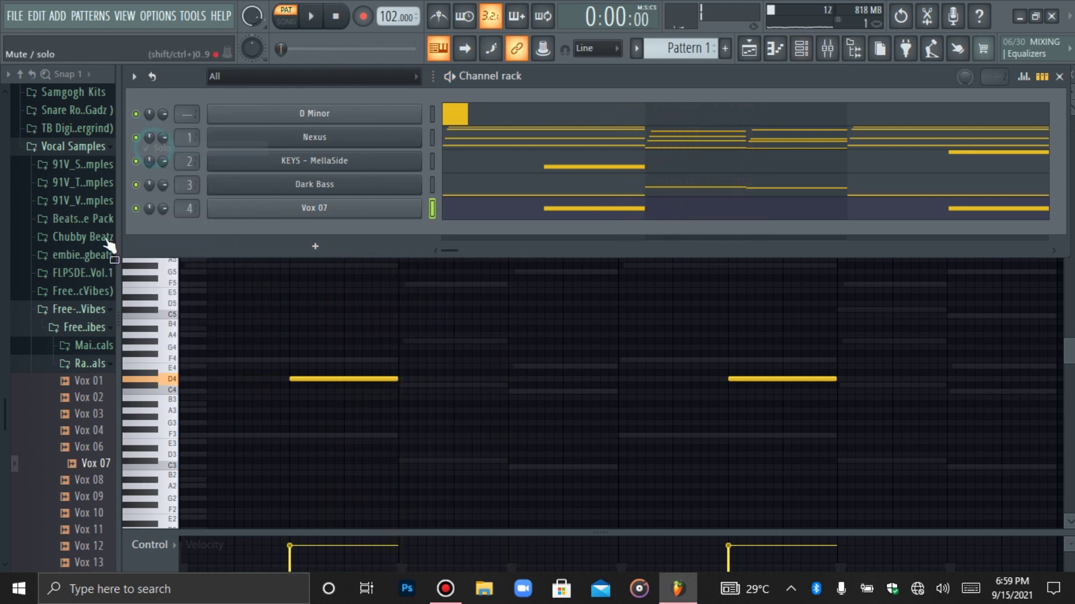
Collapse the opened vocal pack folders in the browser and play the pattern
click(68, 362)
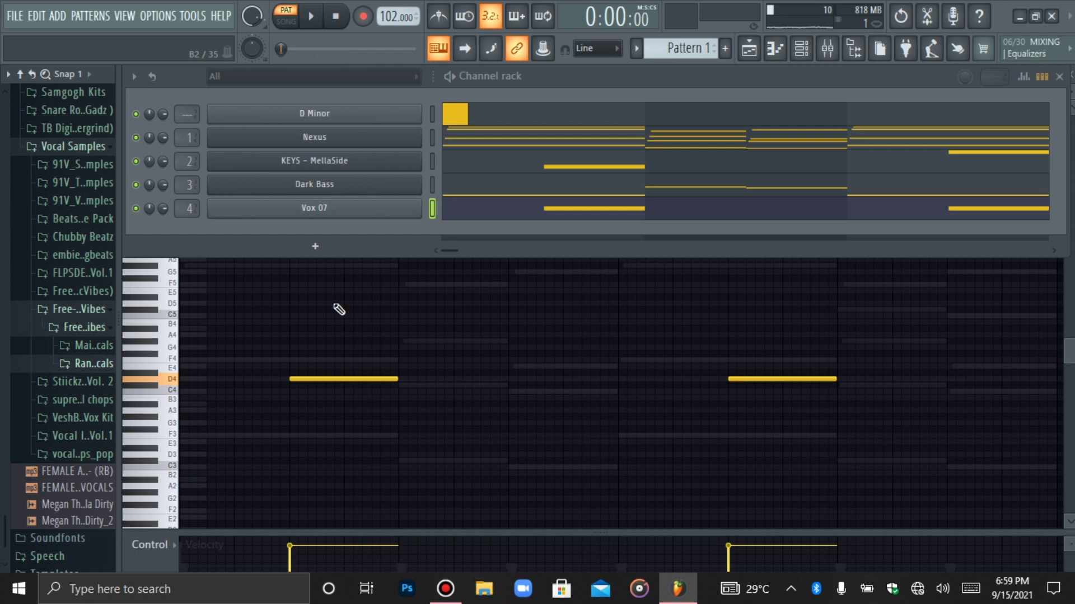
click(83, 309)
key(space)
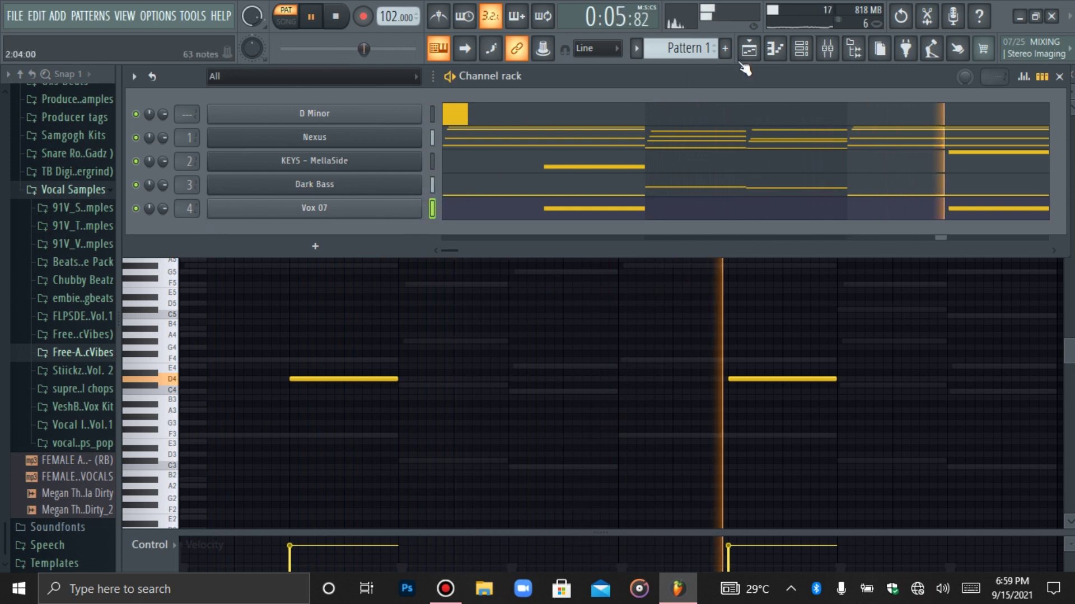
Shift both D4 notes of Vox 07 one beat earlier, to beat 2 of bars 1 and 3
click(775, 49)
drag(492, 329, 331, 424)
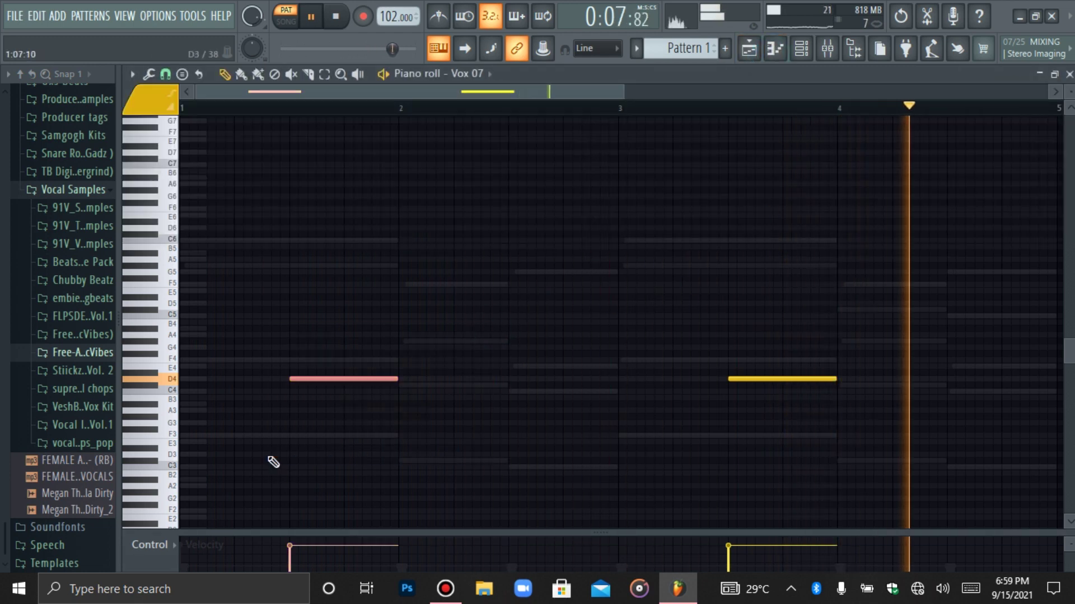
key(shift+Left)
key(shift+Left)
key(shift+Left)
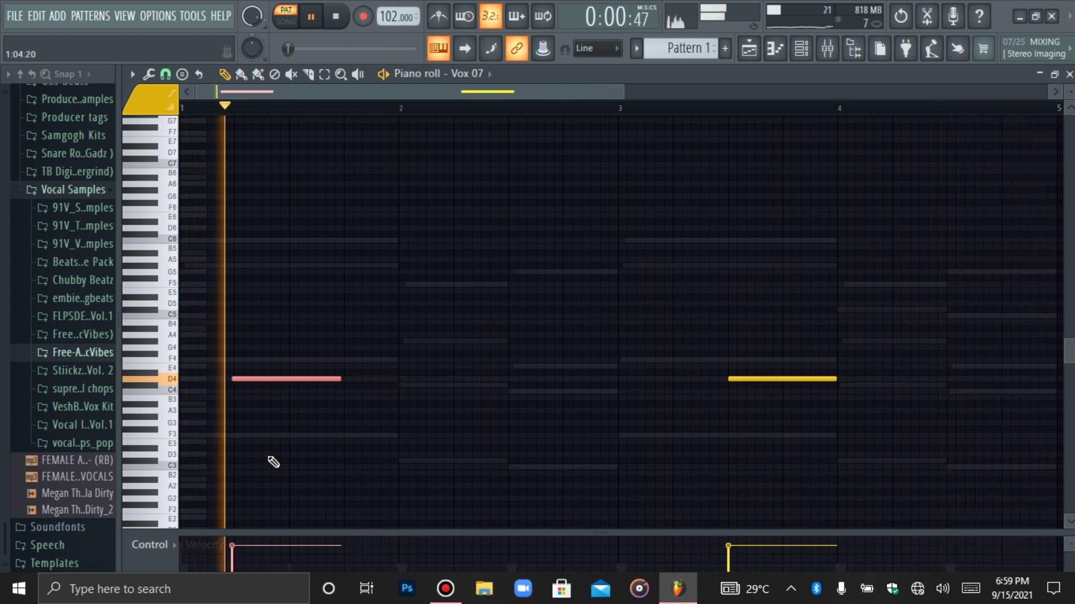
drag(798, 336, 736, 468)
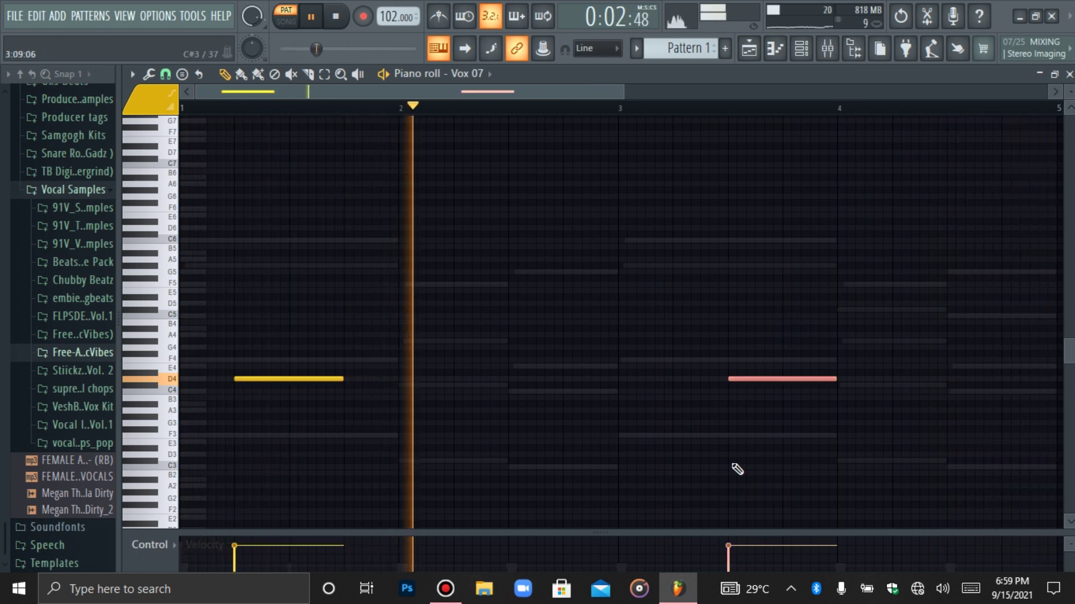
key(shift+Left)
key(shift+Left)
key(shift+Left)
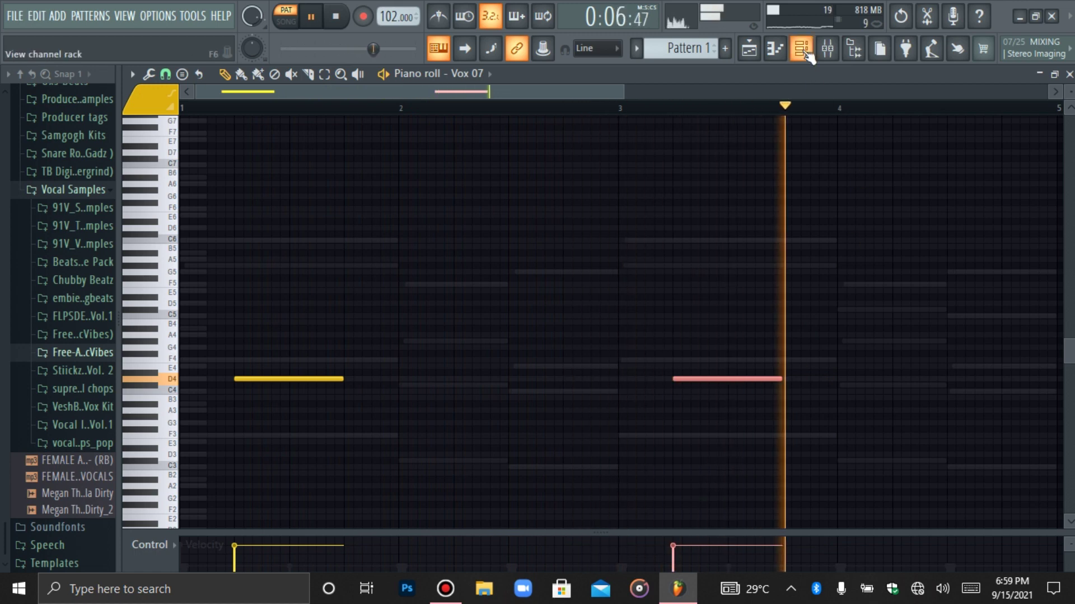
Stop playback and add 808 (Quay QC Master) from the Lil Baby 4PF Kit_TrapZone drum kit as a new channel
click(827, 48)
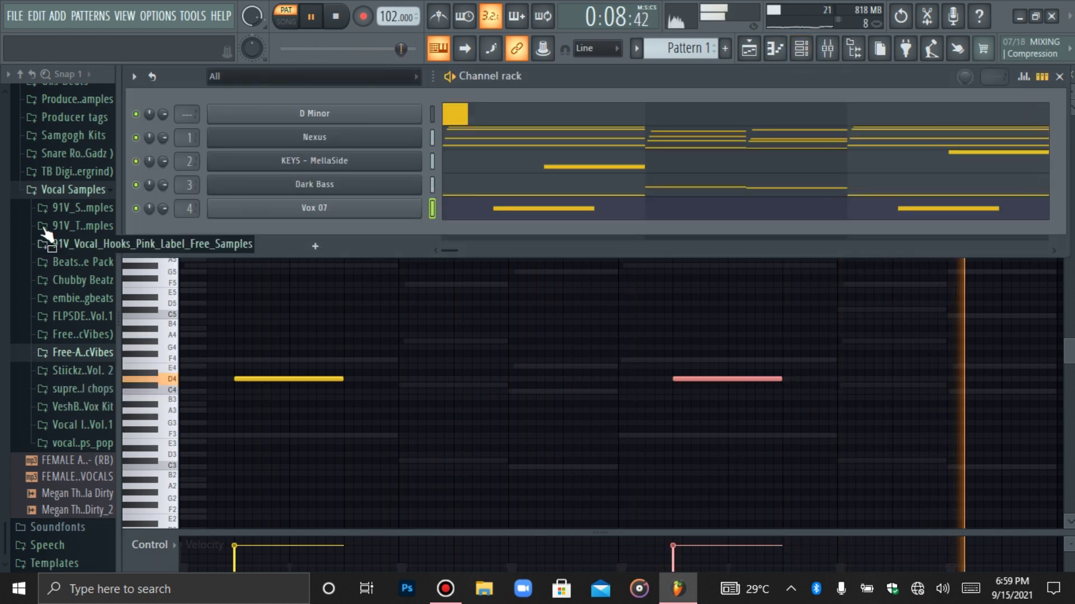
click(56, 191)
key(space)
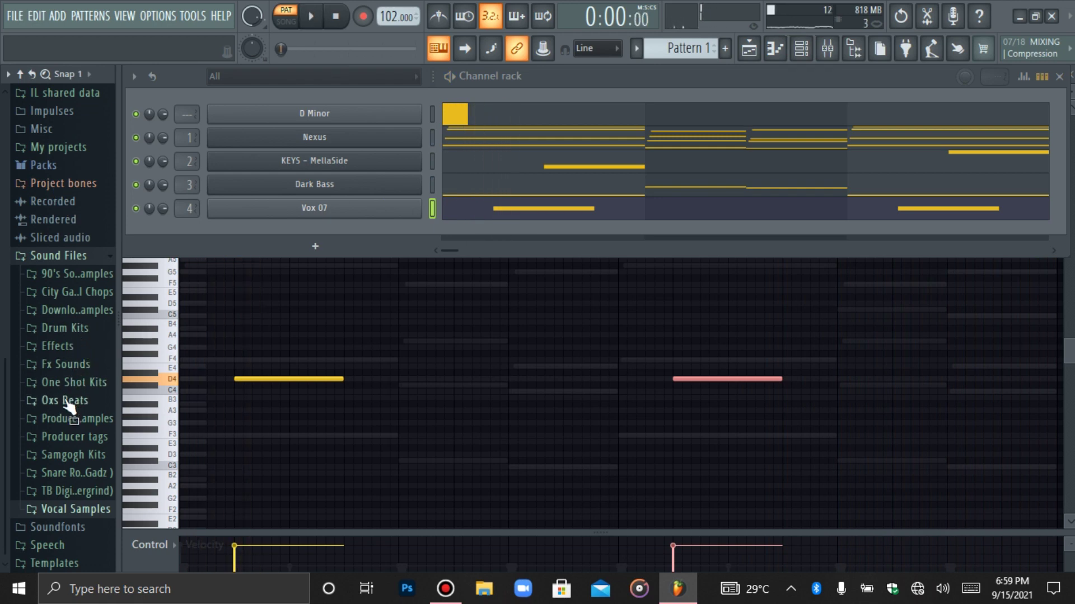
click(58, 329)
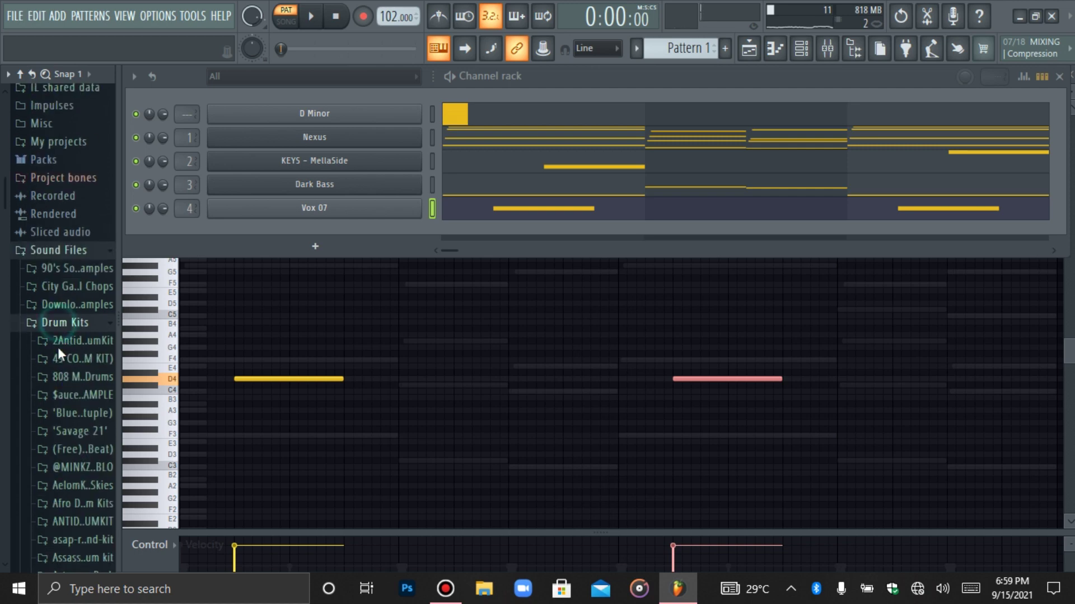
click(2, 364)
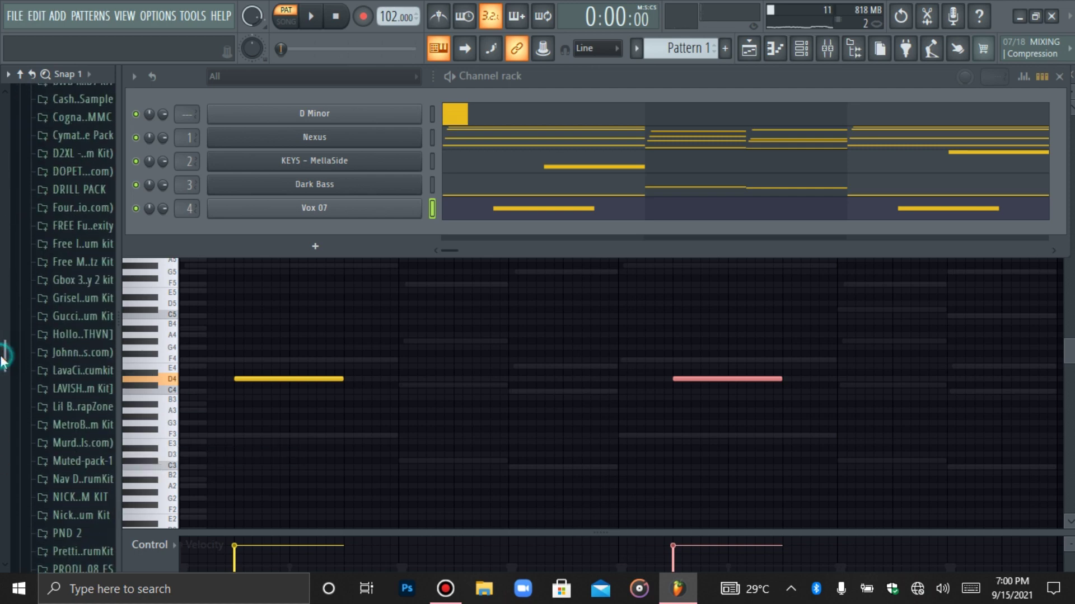
click(66, 408)
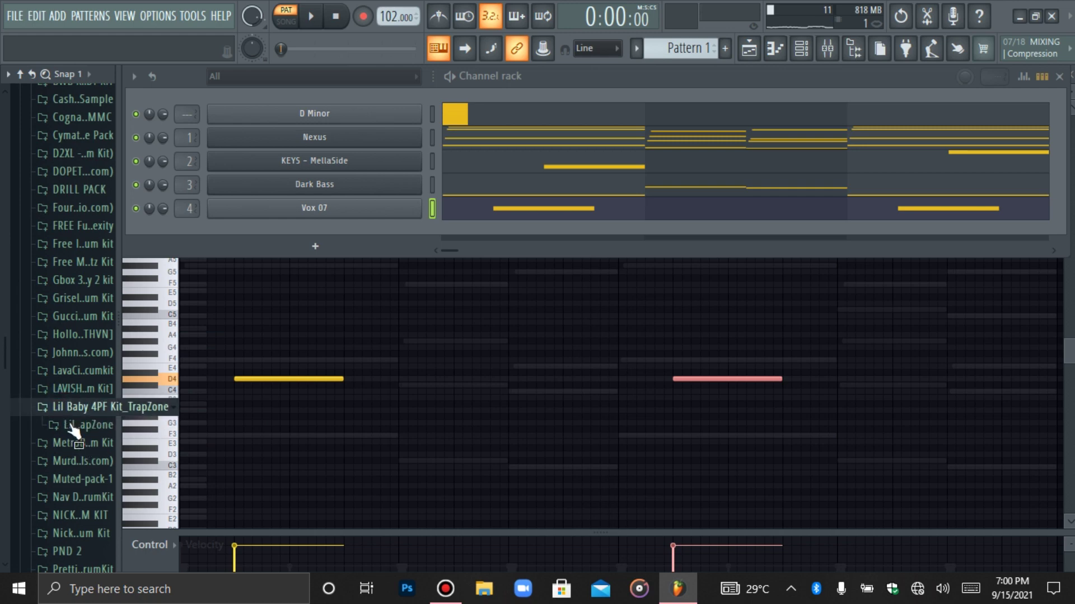
click(71, 426)
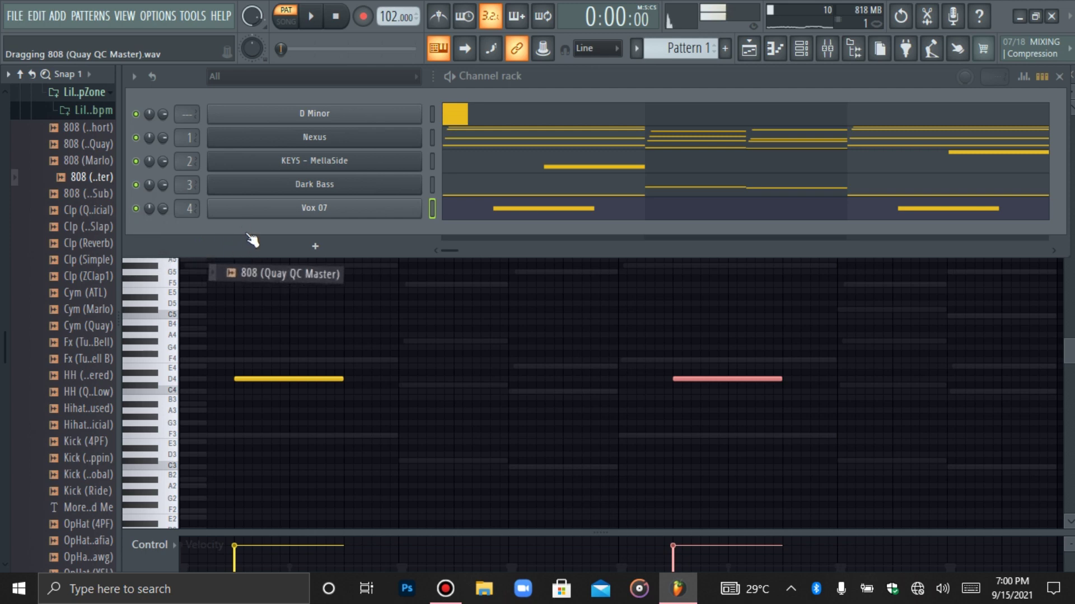
drag(252, 240, 244, 233)
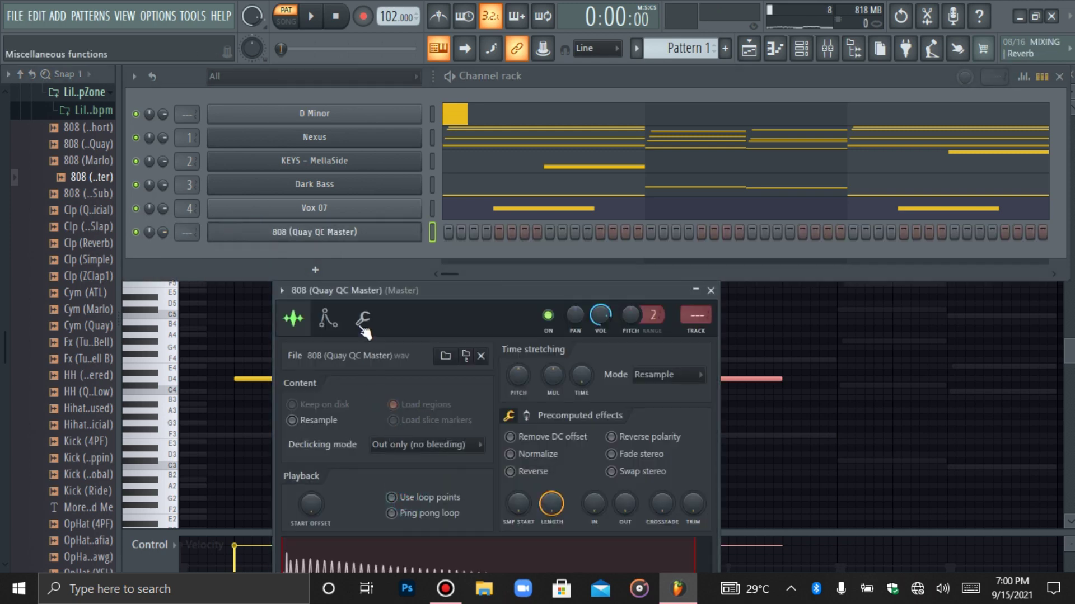
Enable the 808's volume envelope with full hold and 0% sustain, and route the channel to mixer track 5
click(362, 319)
drag(411, 294, 428, 172)
click(362, 202)
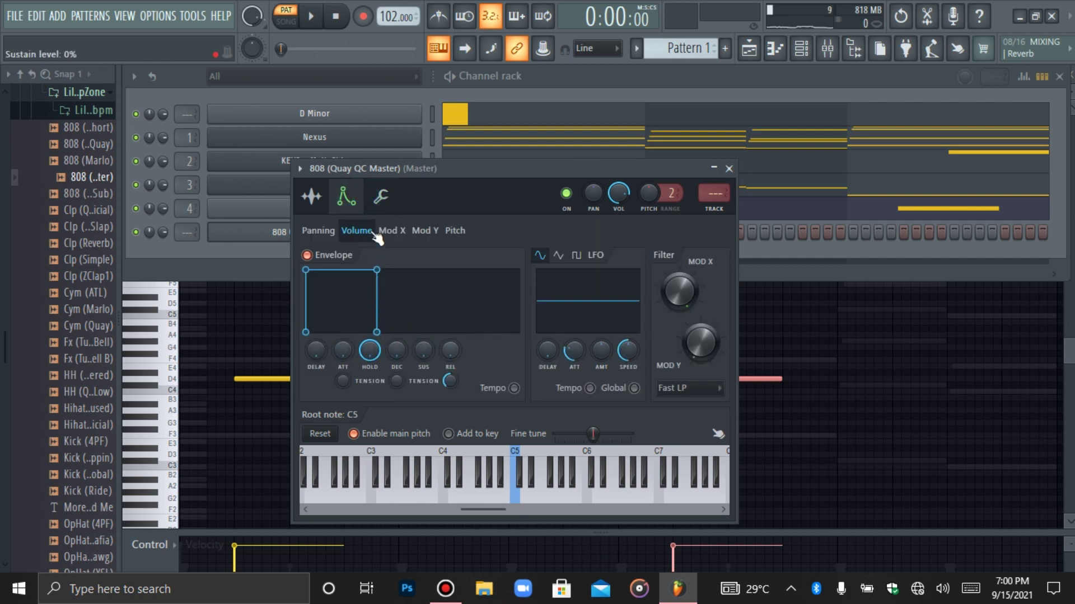
click(381, 197)
click(312, 204)
click(272, 239)
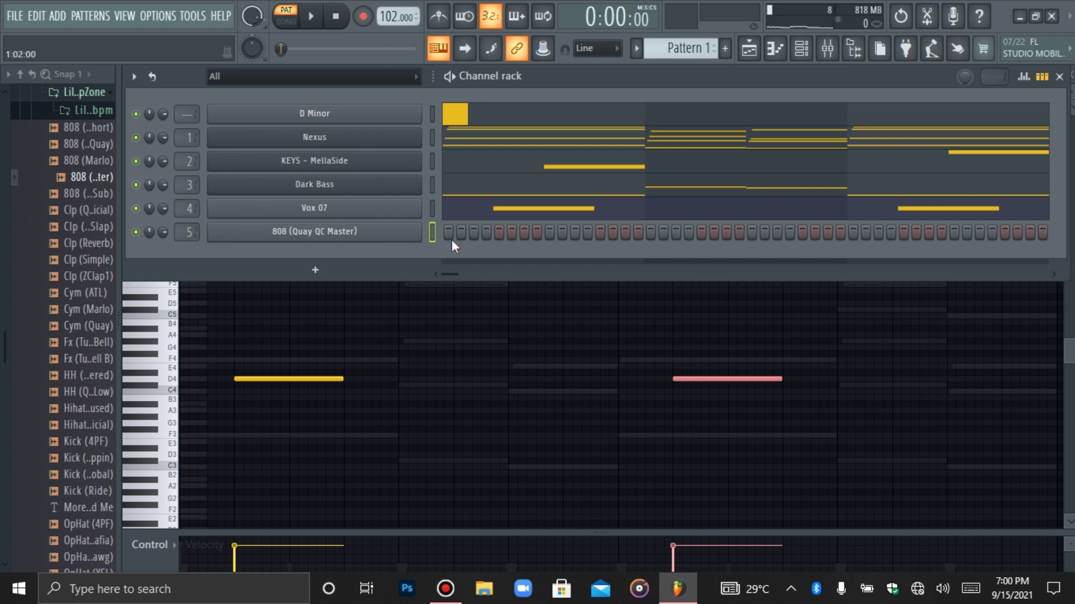
Place 808 hits on steps 1, 7, 17 and 19 while the pattern plays
key(space)
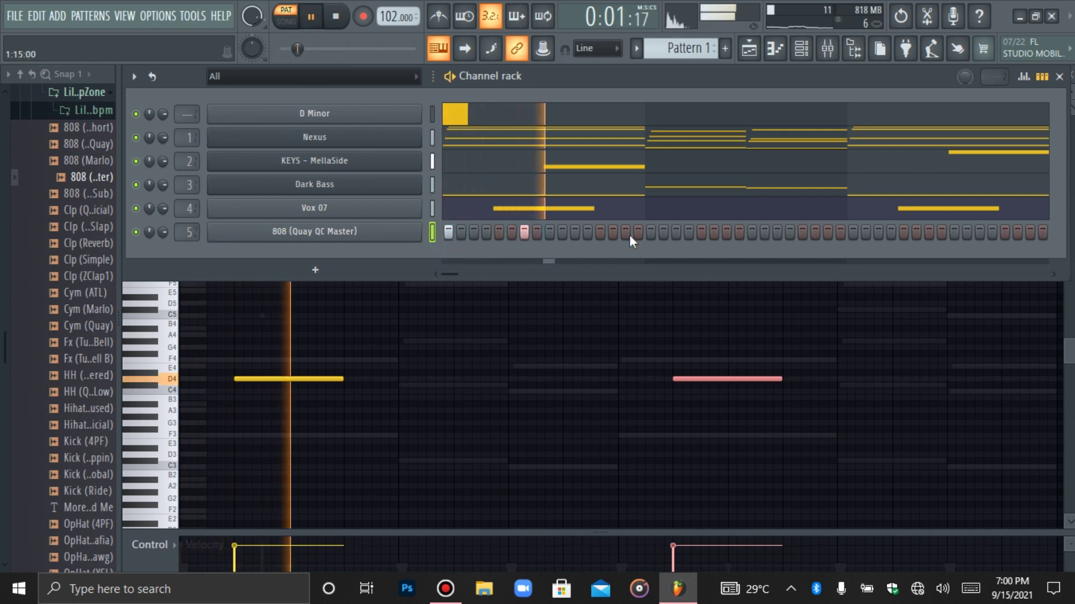
click(651, 232)
click(676, 232)
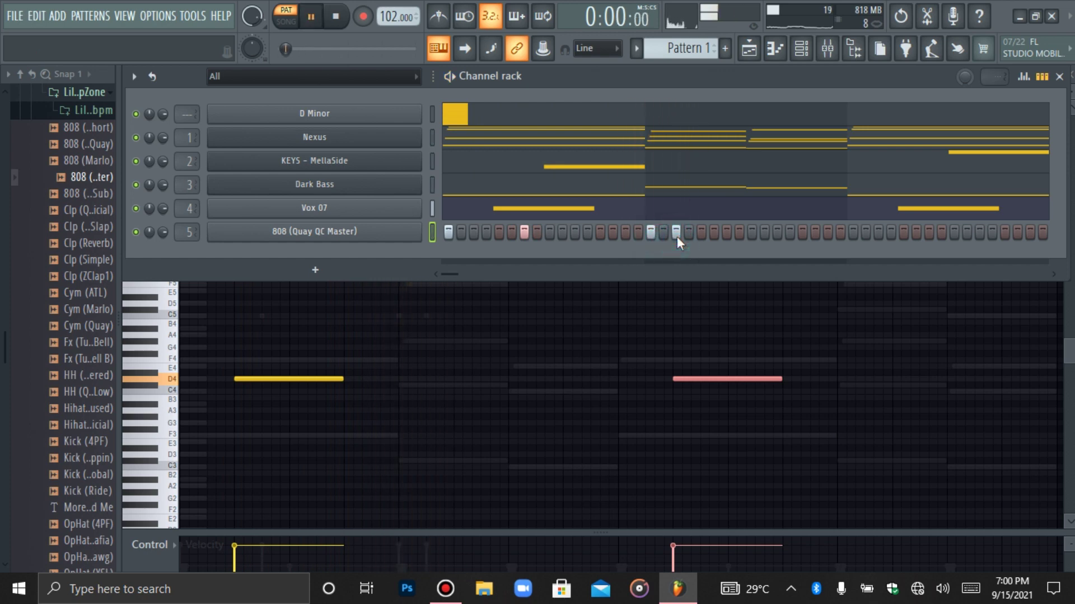
Try an extra 808 hit on step 3 and on step 4 during playback, removing each one
click(474, 232)
key(space)
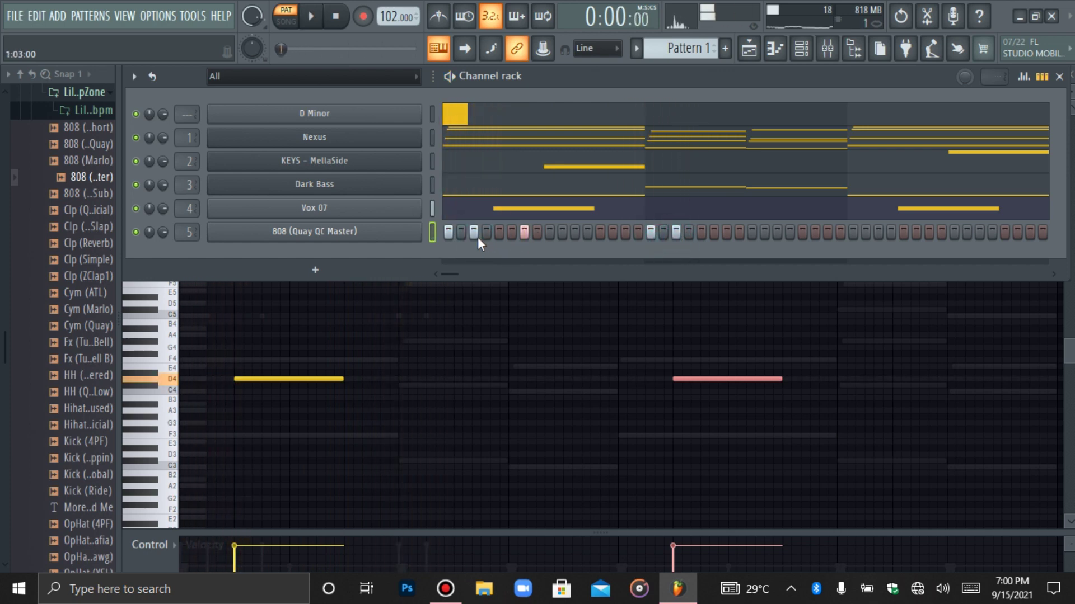
key(space)
click(473, 231)
click(487, 232)
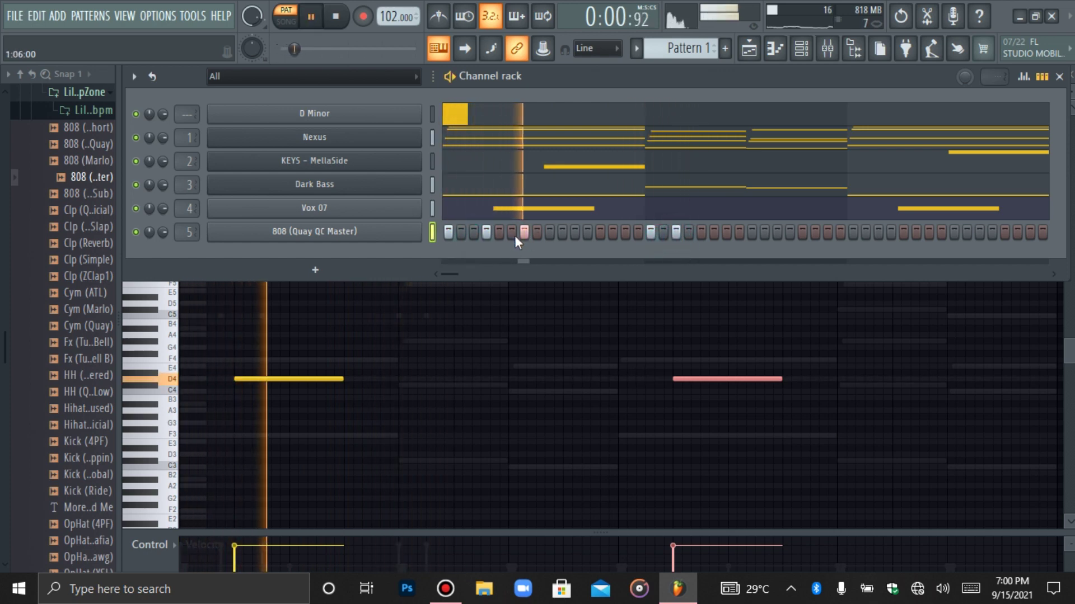
click(489, 232)
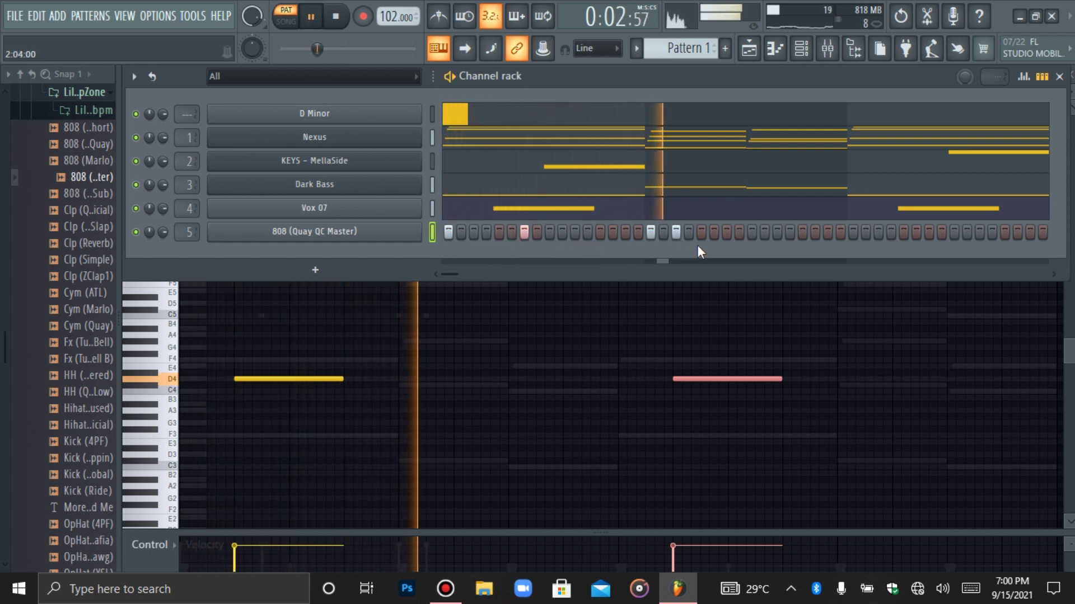
Remove the 808 hits on steps 19 and 7 and add hits on steps 11 and 30
click(679, 233)
click(530, 234)
click(525, 233)
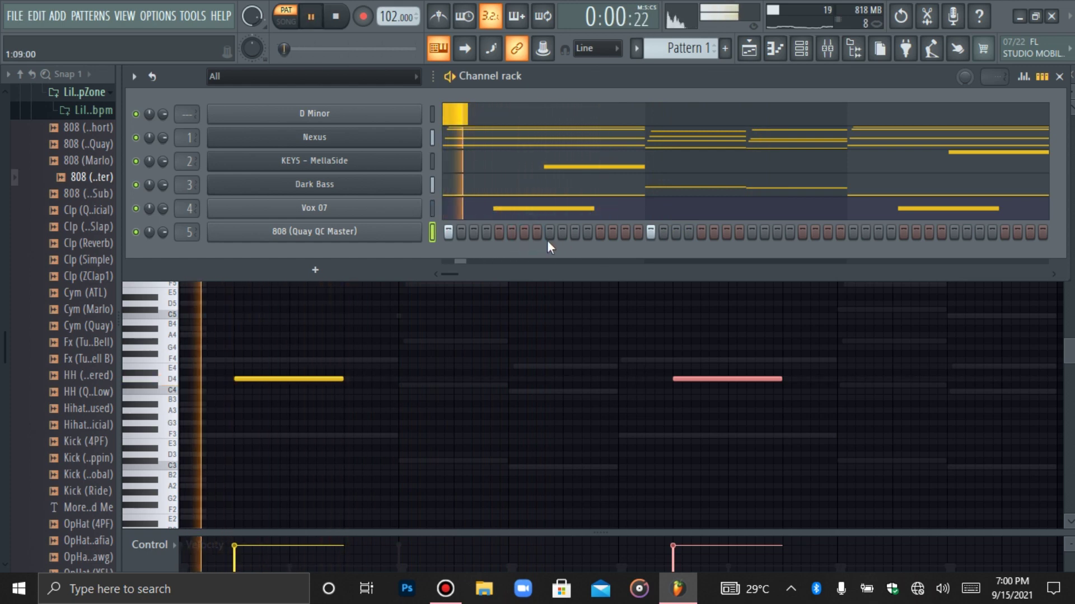
click(575, 232)
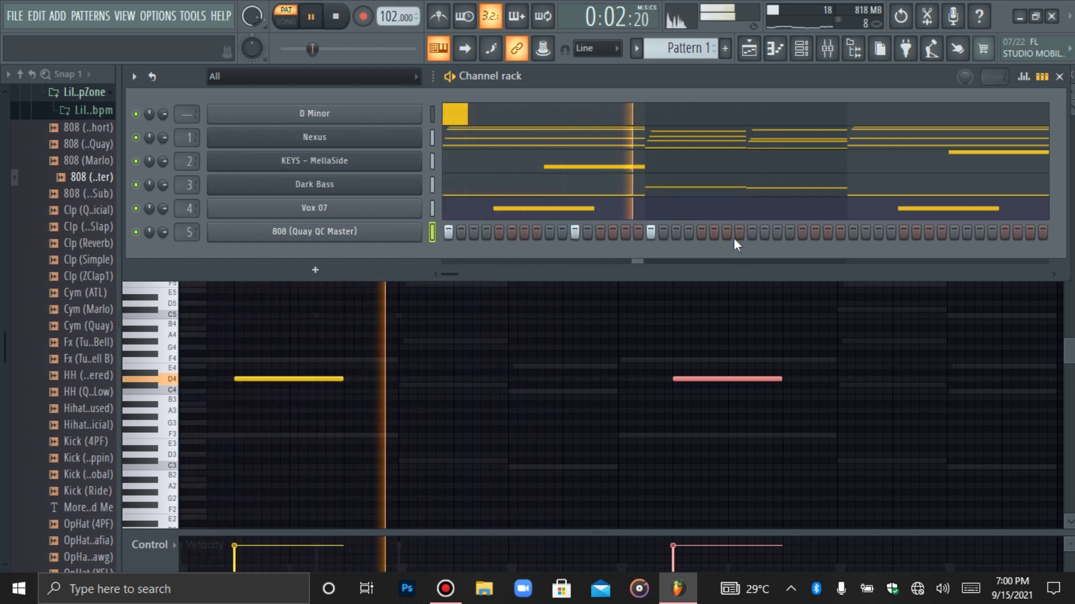
click(812, 233)
key(space)
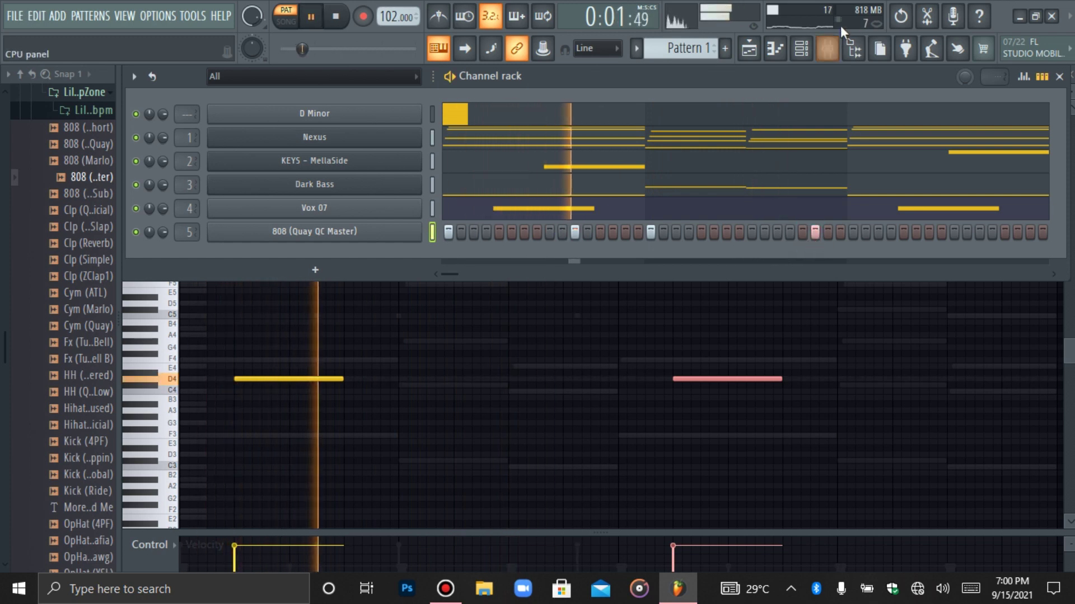
Delete the 808 hit on step 30, then raise the first note to F5 and extend both bar 1 notes to fill the bar
click(779, 48)
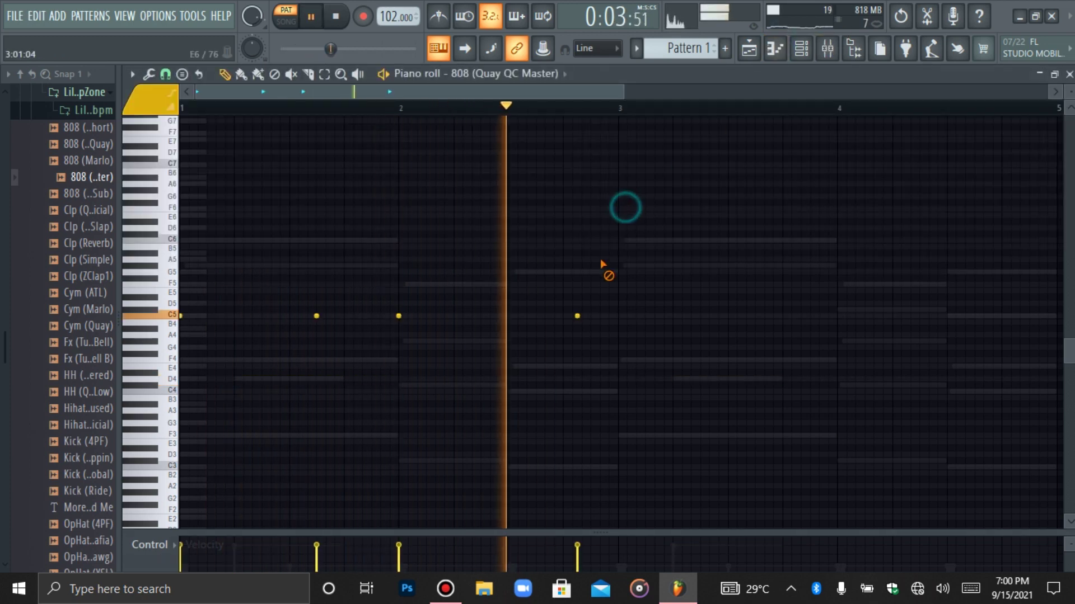
right_click(579, 317)
key(space)
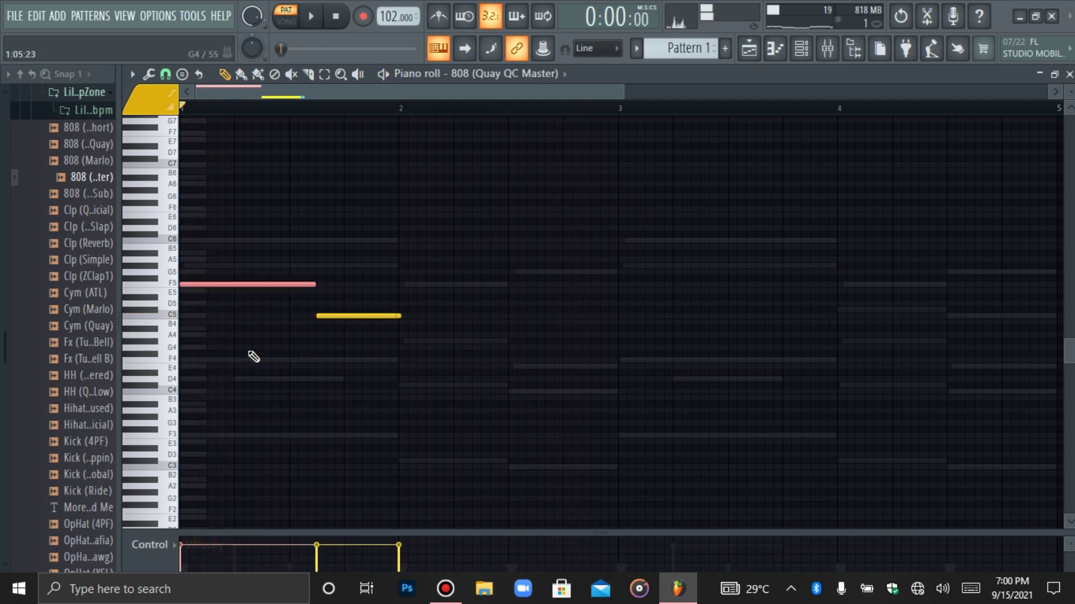
key(space)
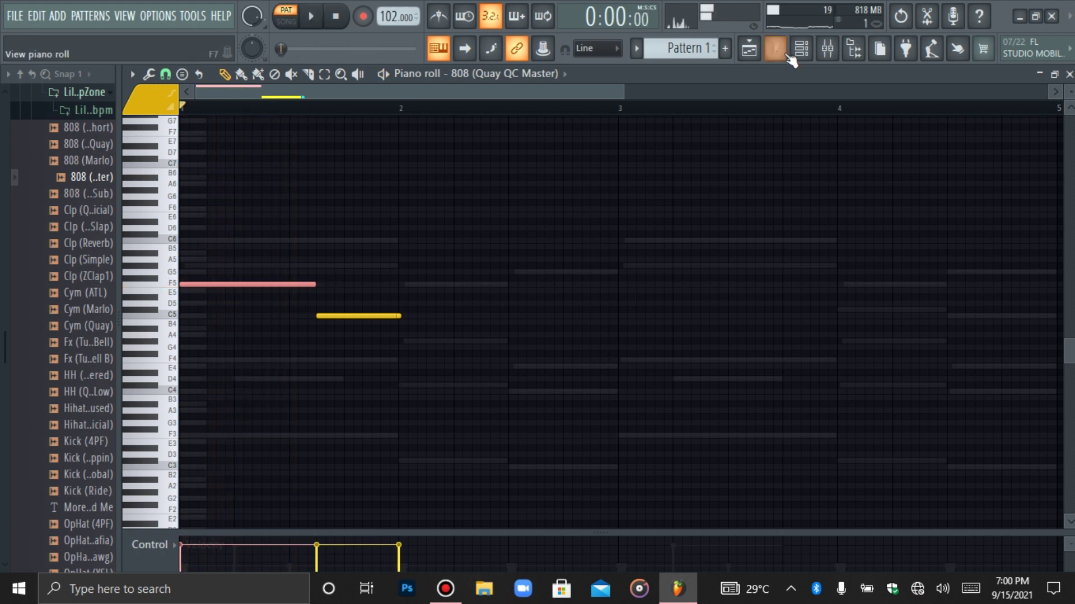
Inspect the 808 channel's root note and cut group settings, then return to its piano roll
click(800, 50)
click(360, 226)
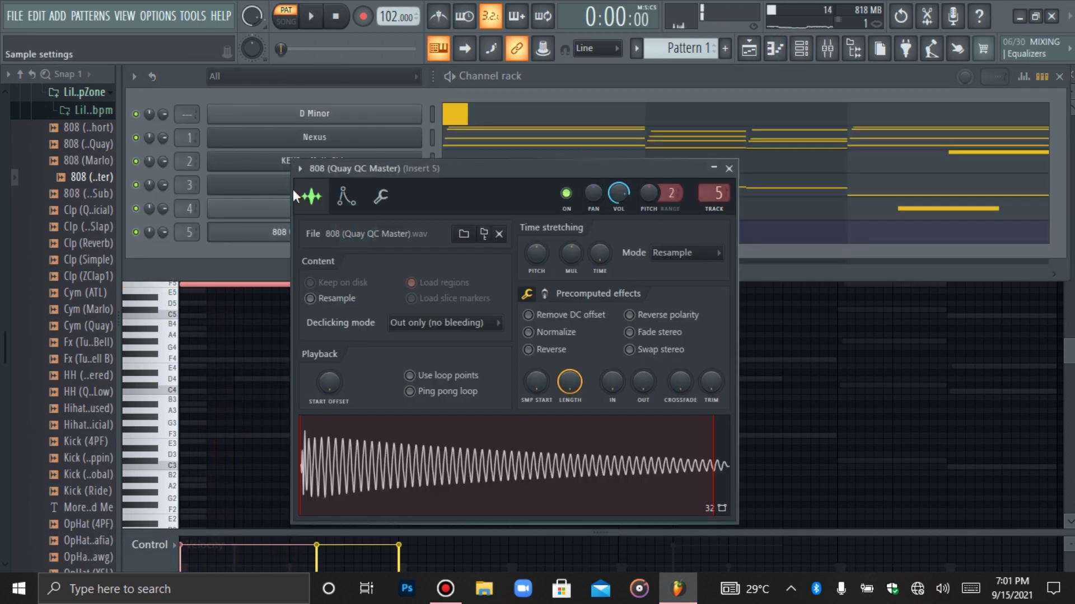
click(278, 184)
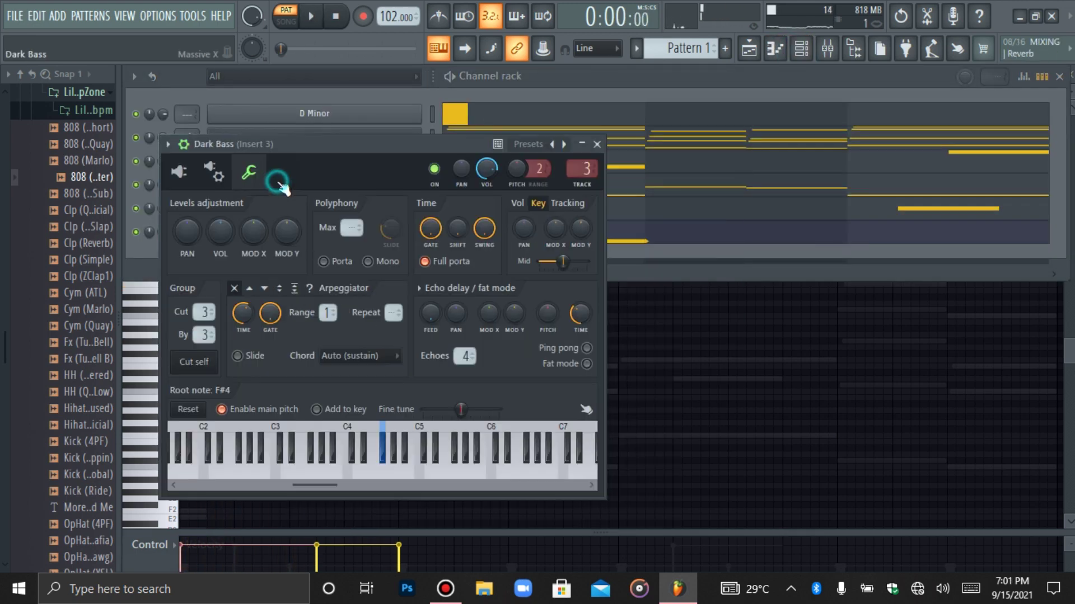
click(597, 144)
click(338, 238)
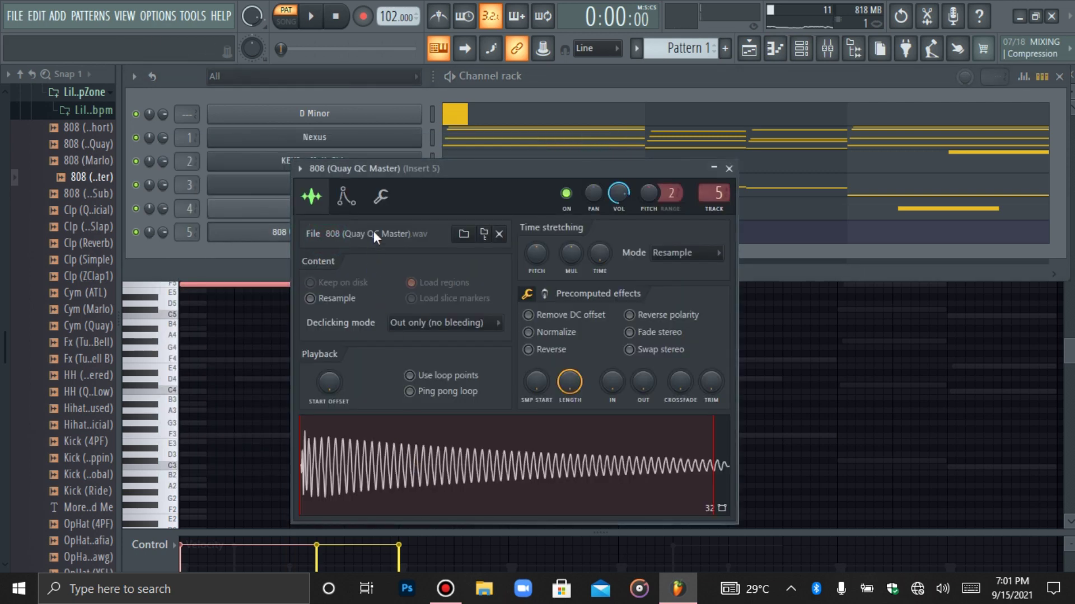
click(381, 198)
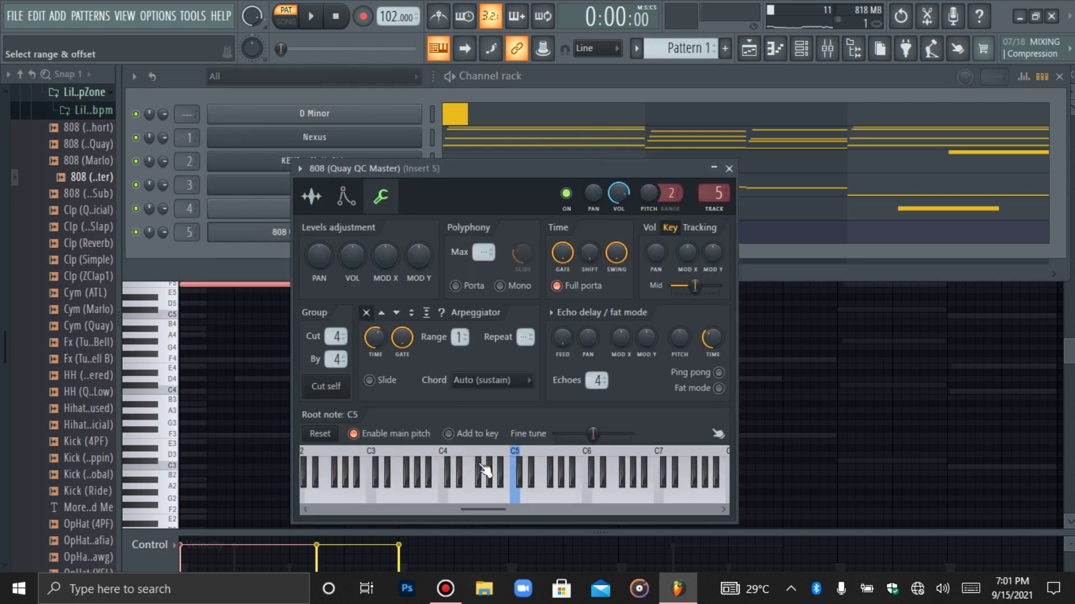
click(774, 49)
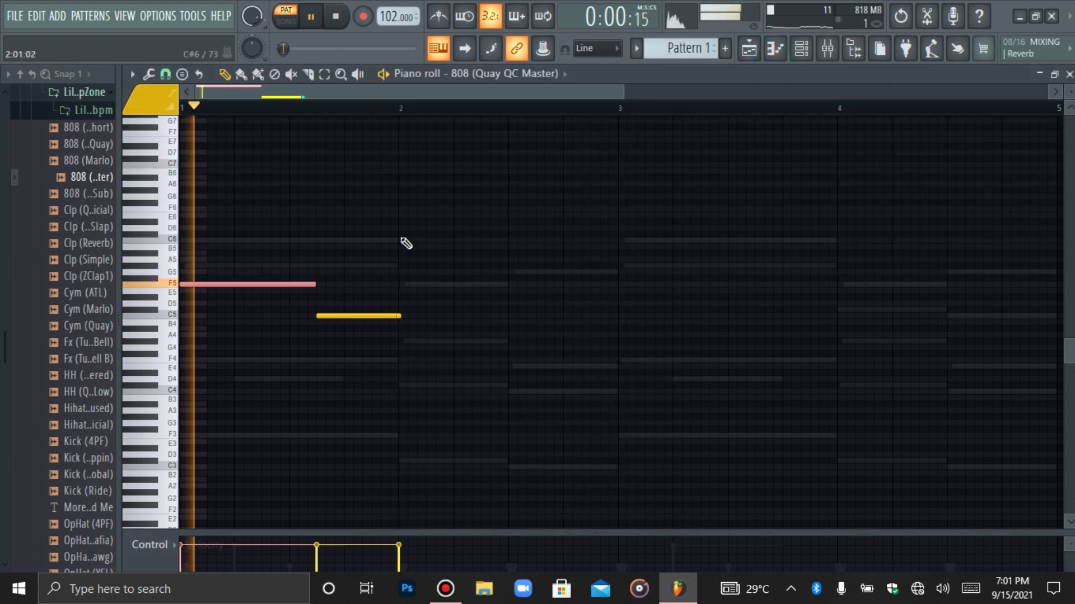
Lower the first 808 note an octave to F4 and replay the pattern
drag(311, 249, 263, 343)
key(ctrl+Down)
click(384, 315)
key(space)
key(space)
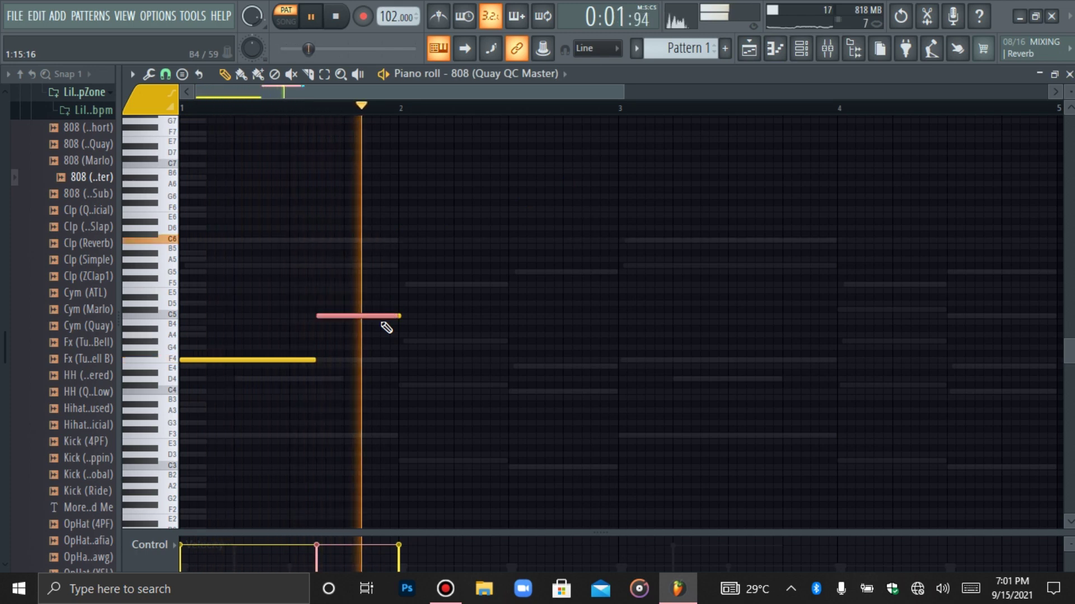
Try the second 808 note at G#5 and then an octave lower at G#4 during playback
key(shift+Up)
key(shift+Up)
key(shift+Up)
key(shift+Up)
key(shift+Up)
key(shift+Up)
key(shift+Up)
key(shift+Up)
key(space)
key(space)
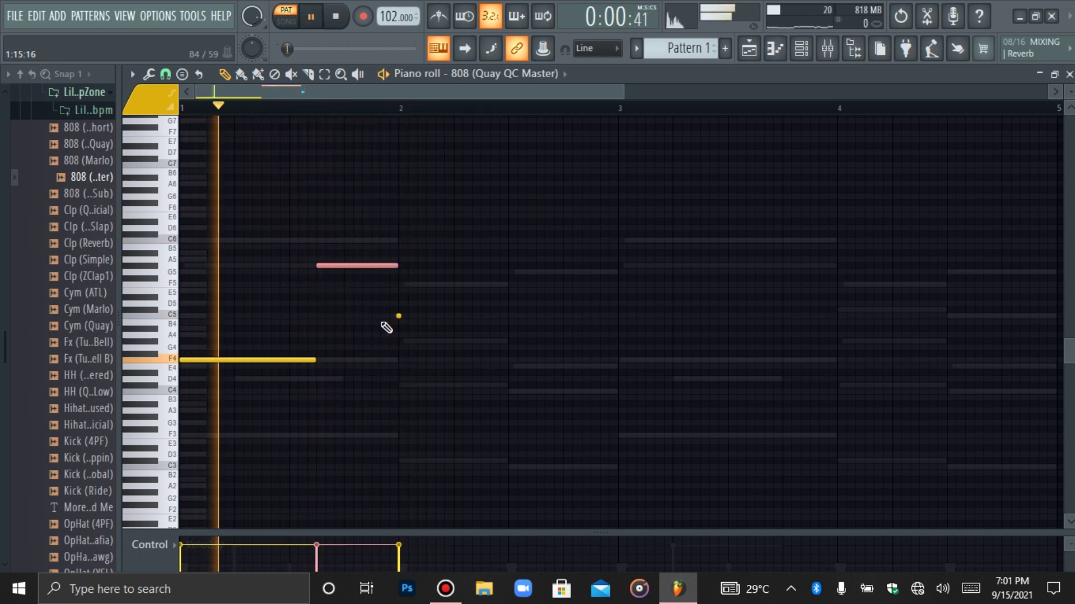
key(ctrl+Down)
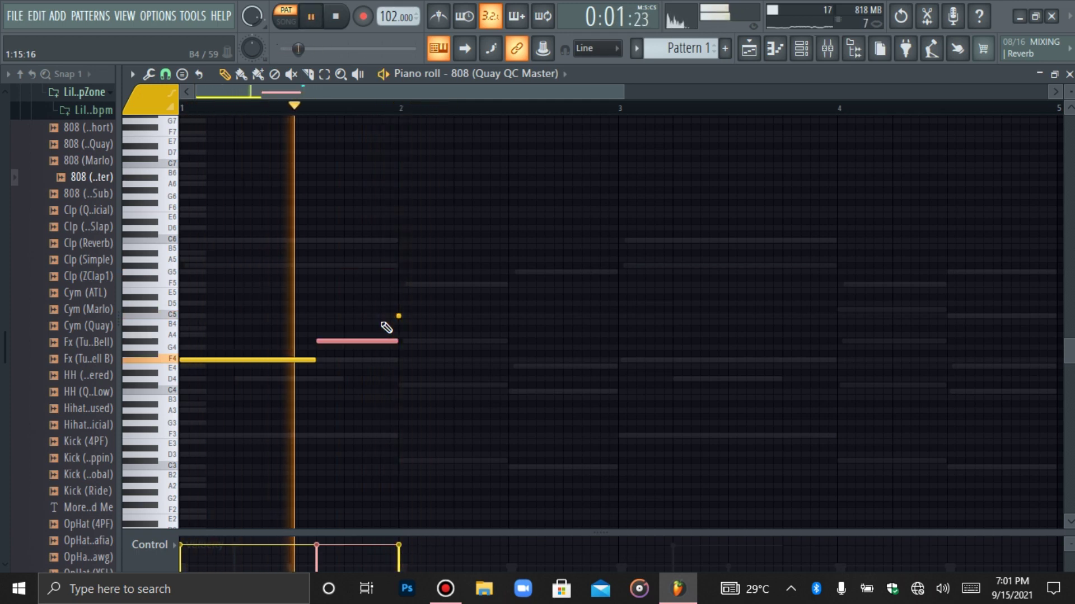
Lower the second 808 note to F4 and shorten it to four steps, replaying the pattern
key(shift+Down)
key(shift+Down)
key(space)
key(shift+Down)
key(space)
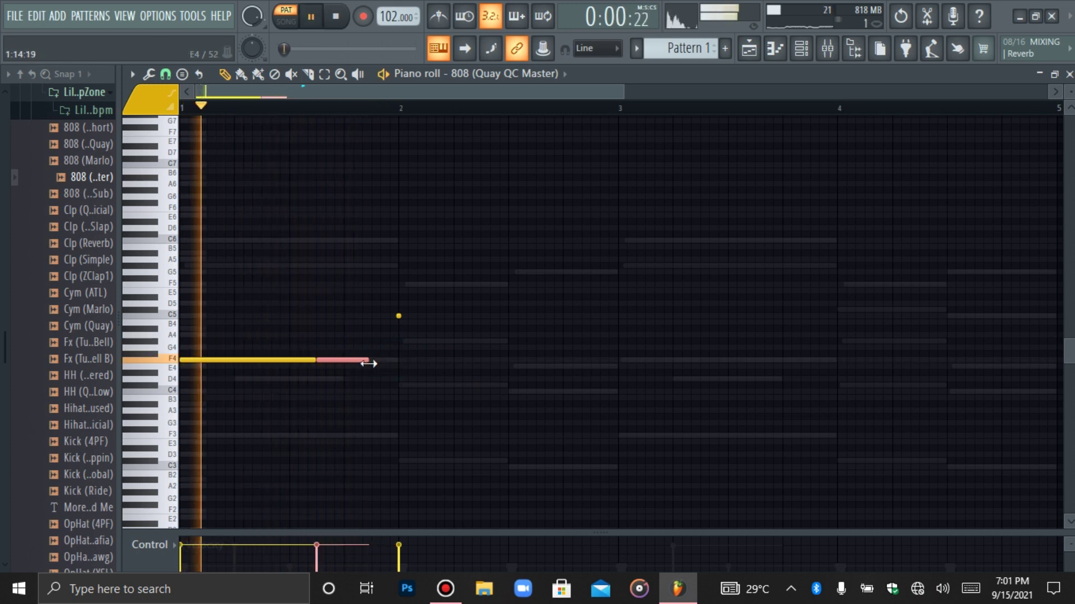
Duplicate the four-step F4 note directly after itself and trim the copy so it ends at bar 2
key(ctrl+b)
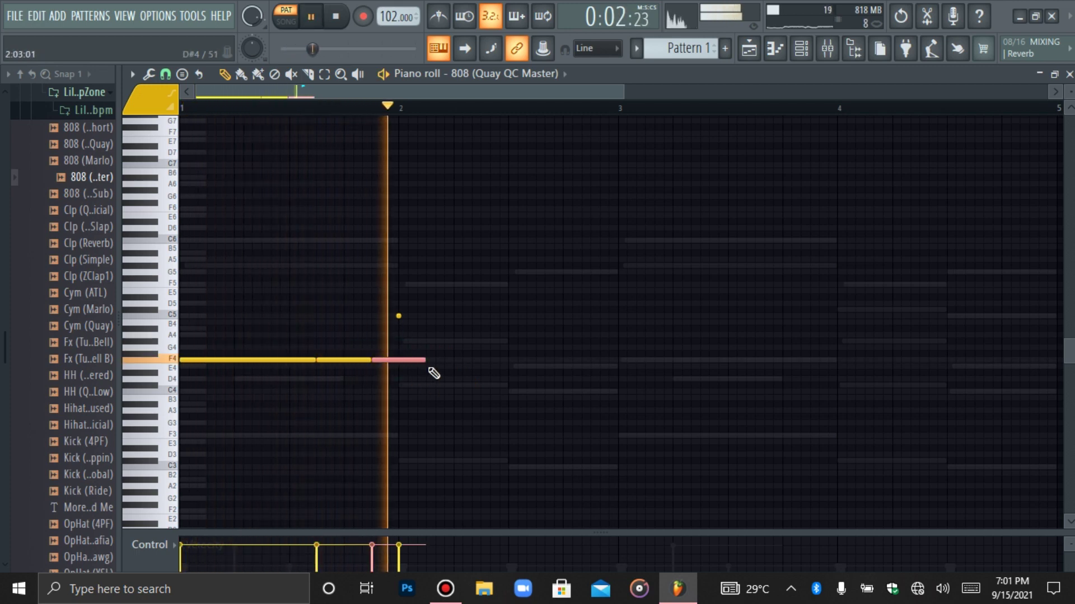
drag(432, 366, 397, 371)
key(space)
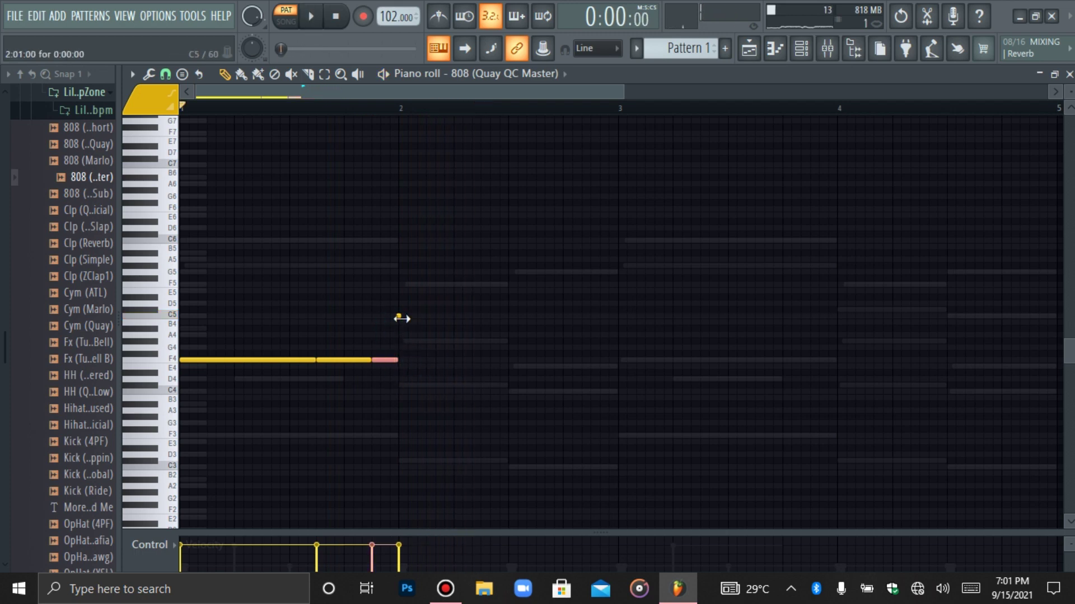
Extend the 808 note at the start of bar 2 to four steps and transpose it to C#5, auditioning pitches
key(space)
click(444, 314)
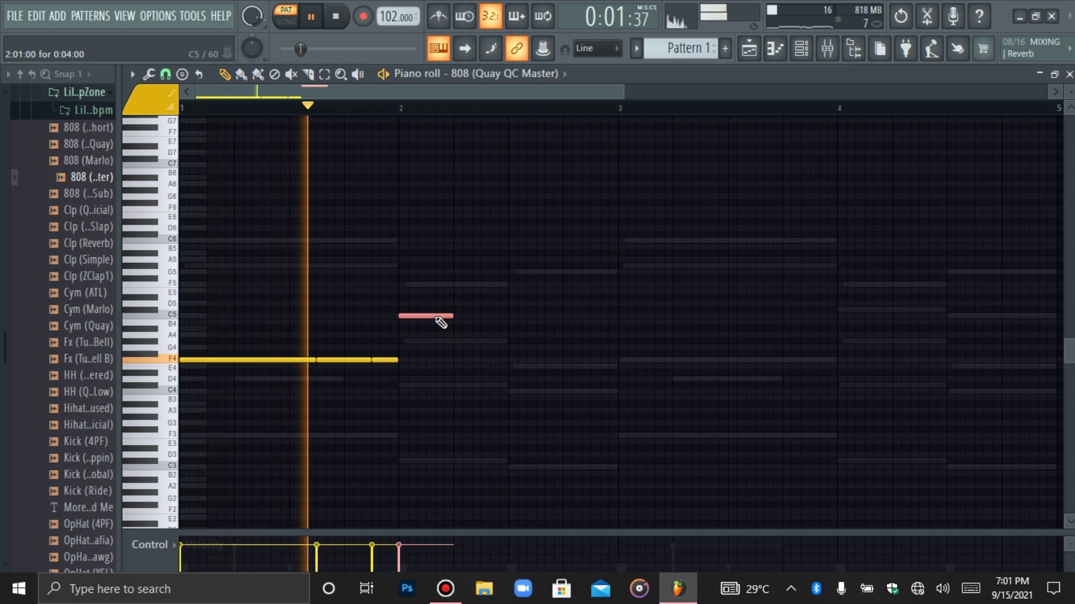
key(ctrl+Down)
scroll(441, 323, down, 1)
key(Down)
key(Down)
key(Down)
key(Down)
key(Down)
key(Down)
key(Down)
key(space)
key(space)
key(ctrl+Up)
scroll(441, 323, up, 1)
key(ctrl+Up)
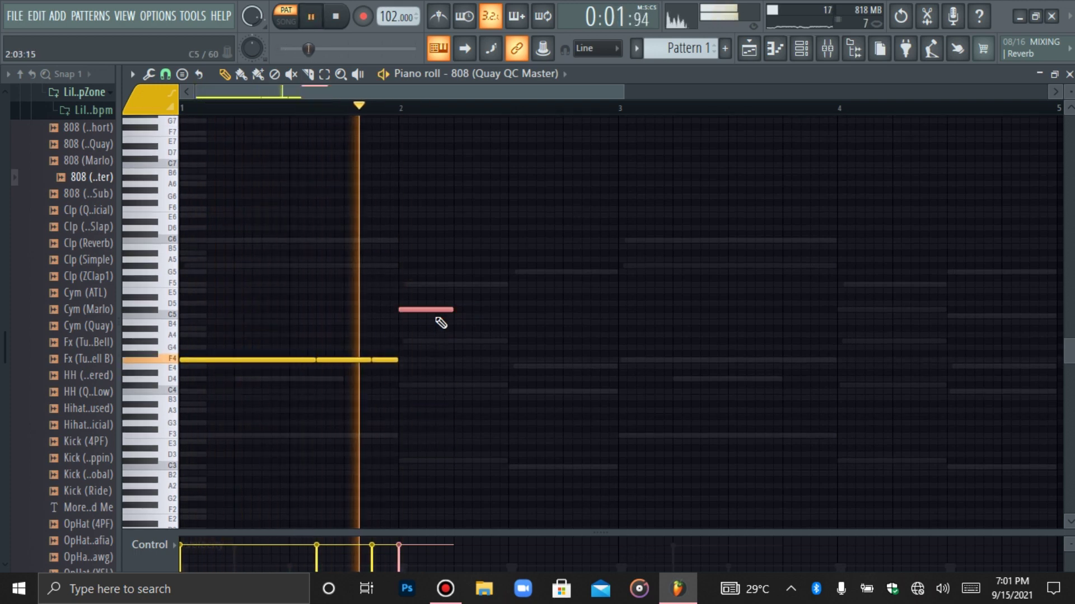
Add short 808 slide notes in bar 1, to G#5 on step 3 and F4 on step 5, auditioning them
key(space)
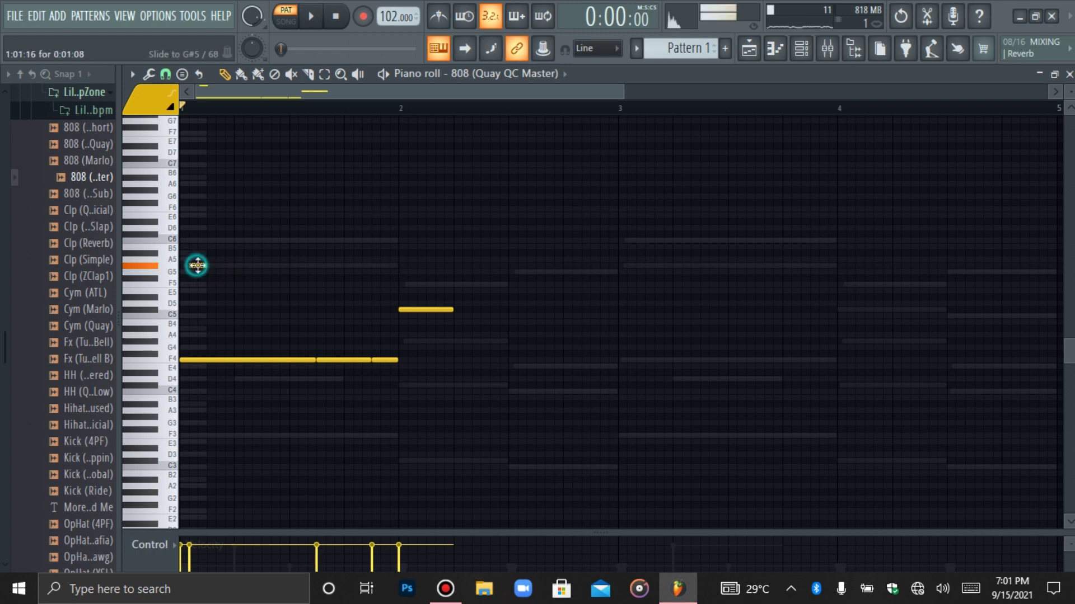
key(space)
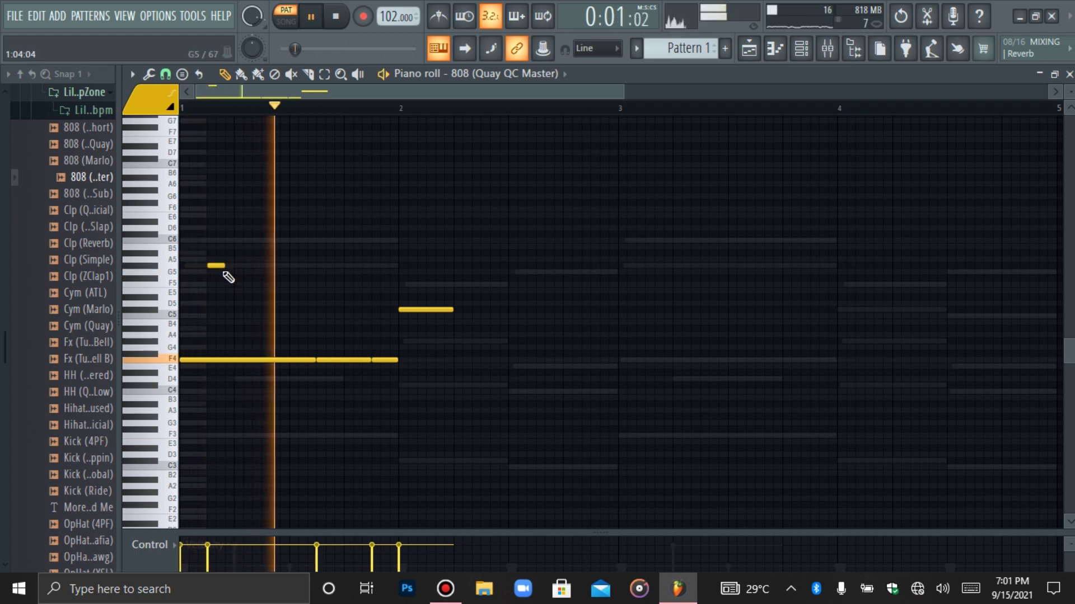
click(235, 266)
key(space)
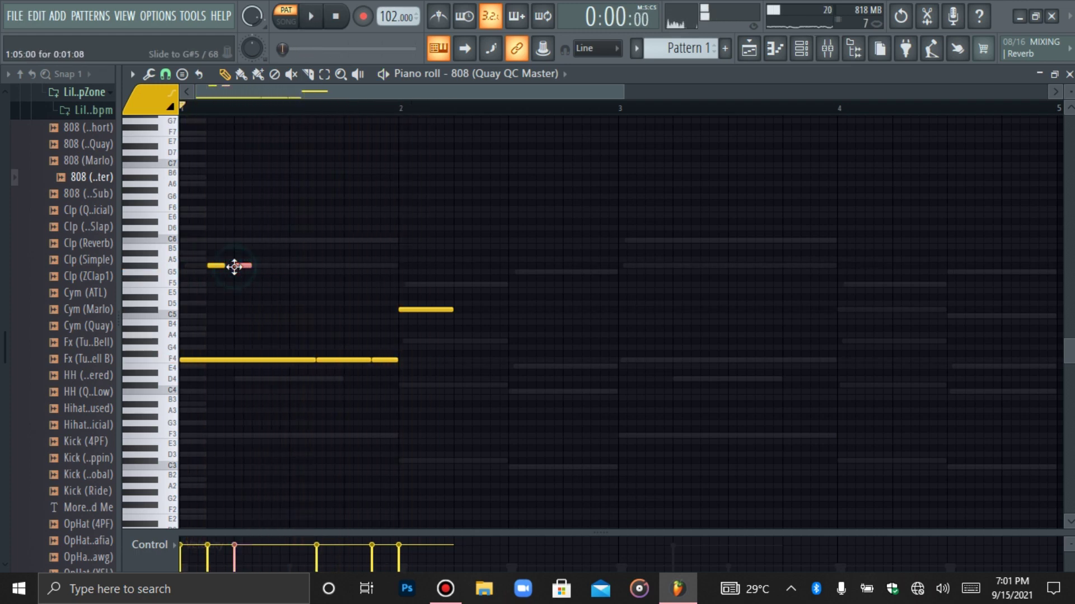
key(space)
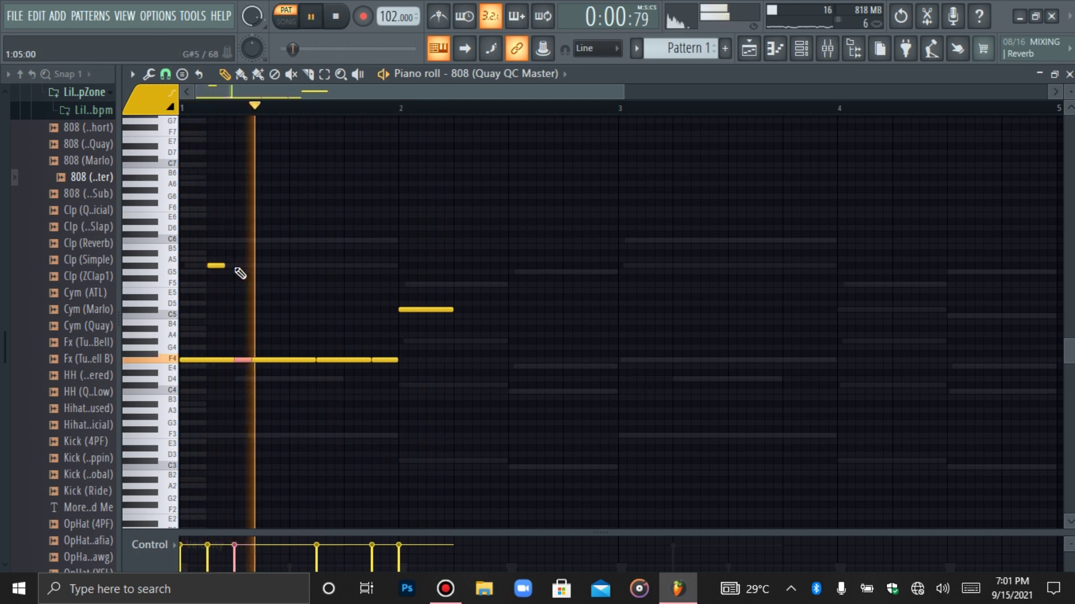
key(space)
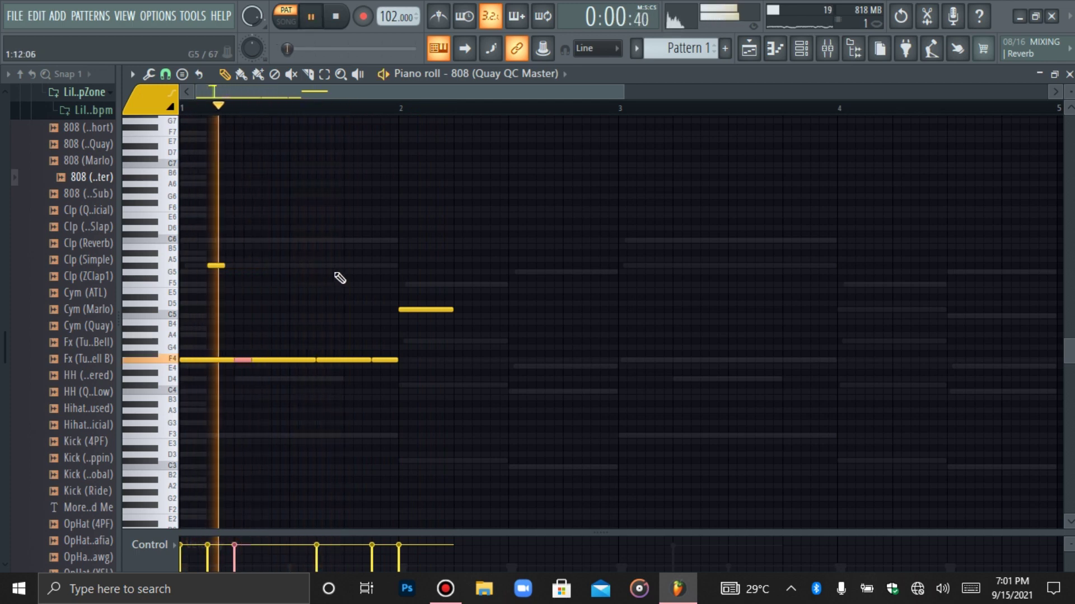
Add a shortened slide note at G#6 on step 13 of bar 1 and move the step 15 note up to F6
click(347, 266)
click(363, 267)
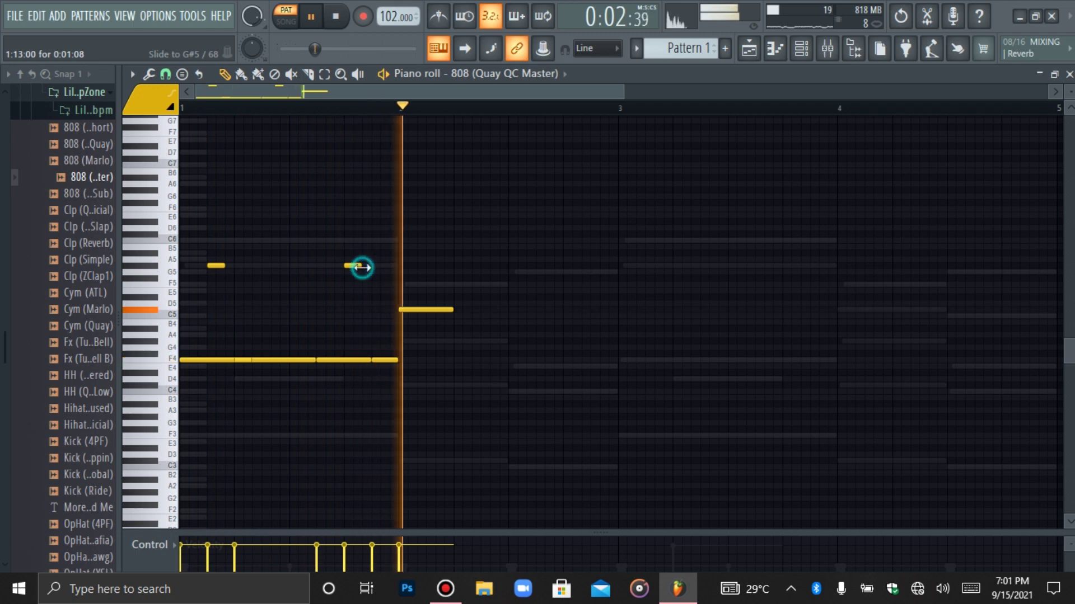
click(353, 271)
key(ctrl+Up)
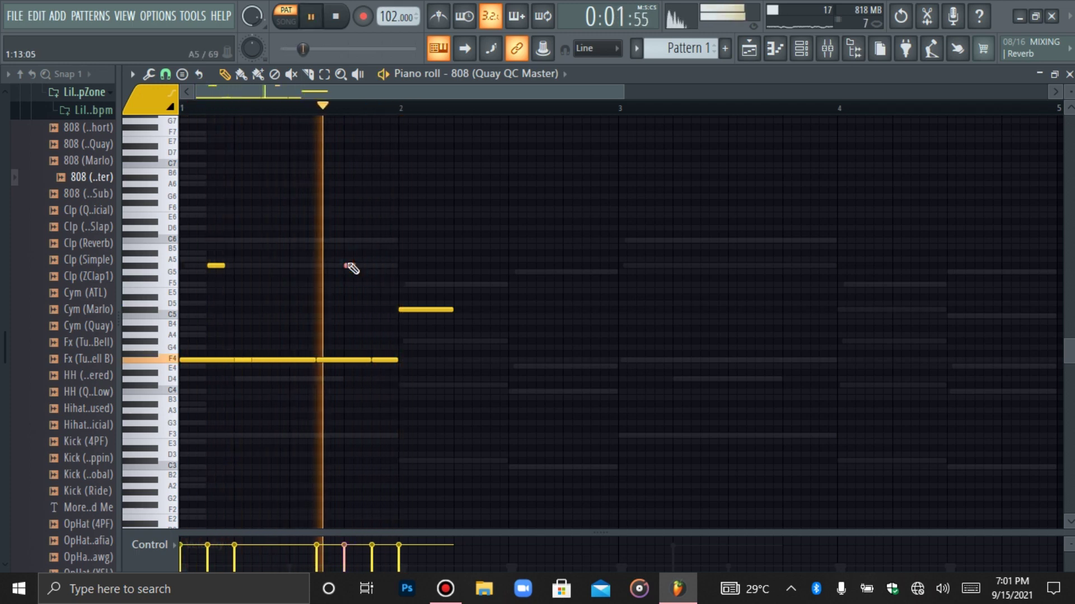
key(space)
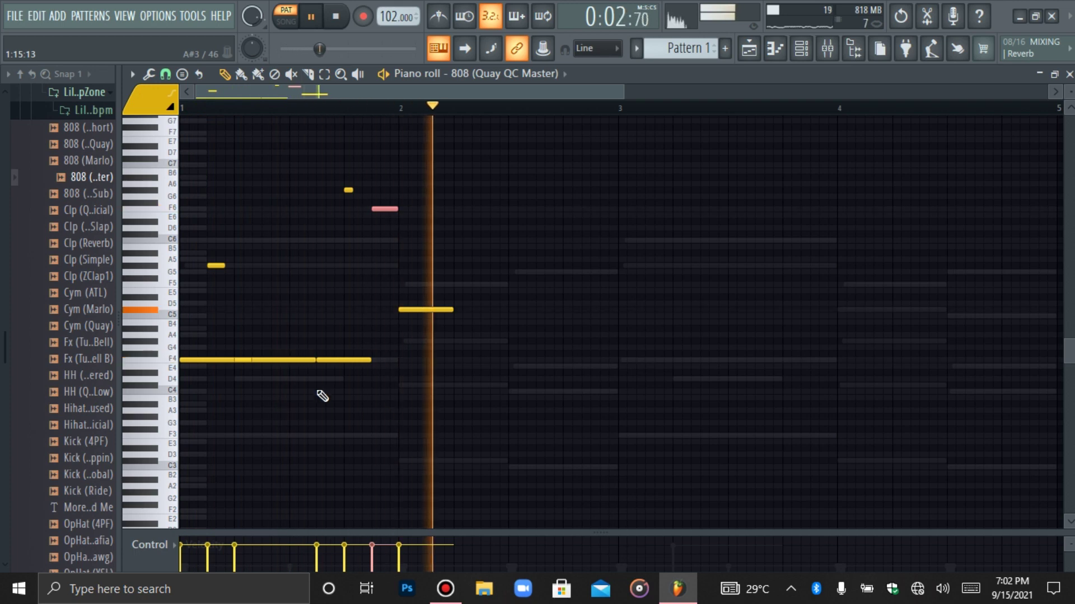
Collapse the open drum kit folder in the browser and restart the pattern
click(84, 91)
key(space)
key(space)
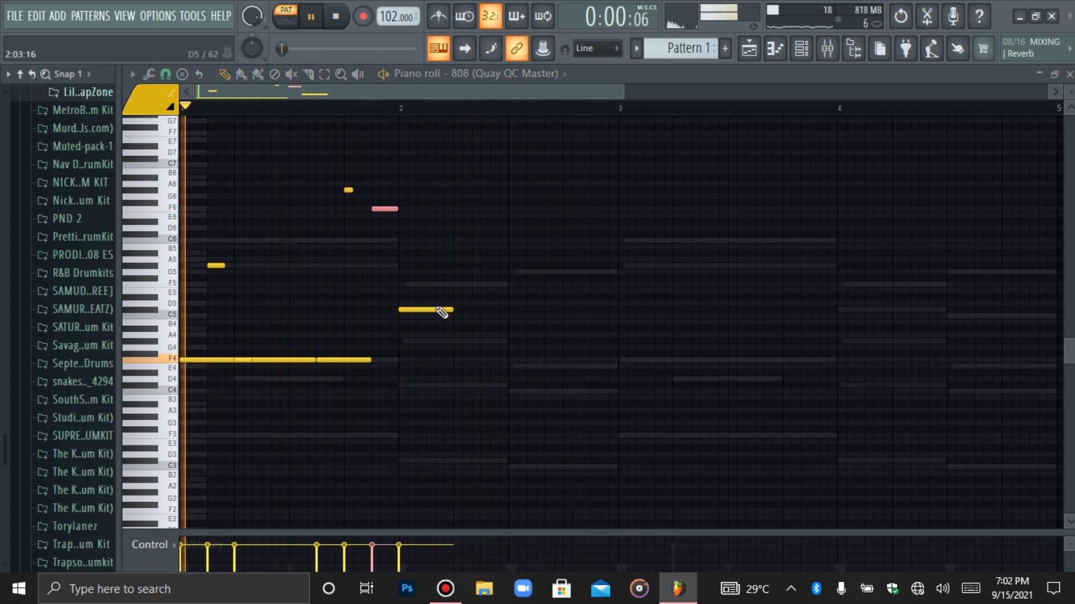
Add a two-step slide note to C#4 on step 3 of bar 2 and replay the pattern
click(431, 342)
right_click(431, 342)
key(space)
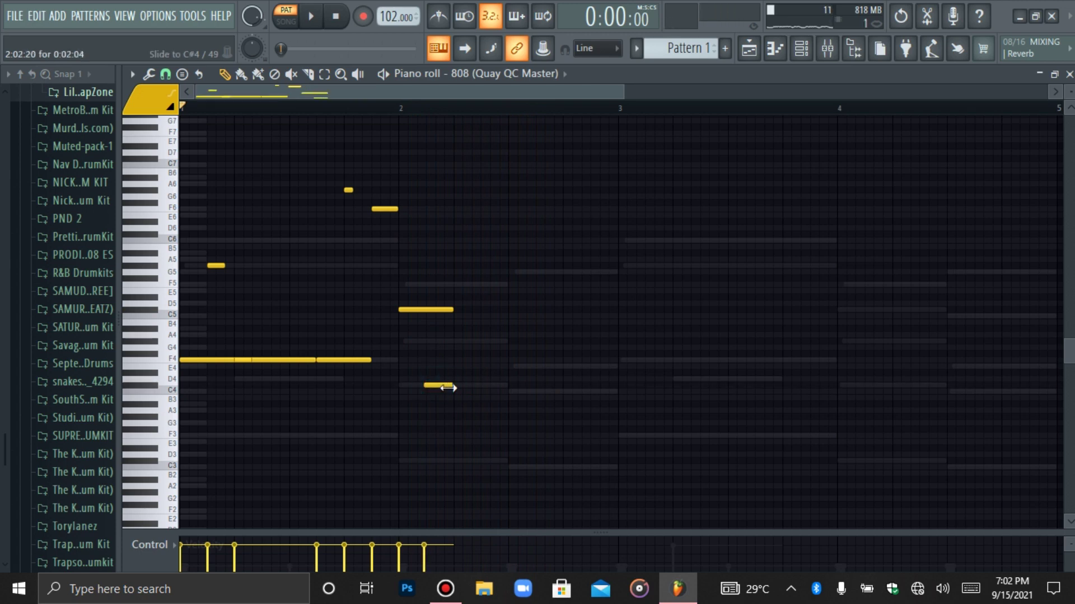
key(space)
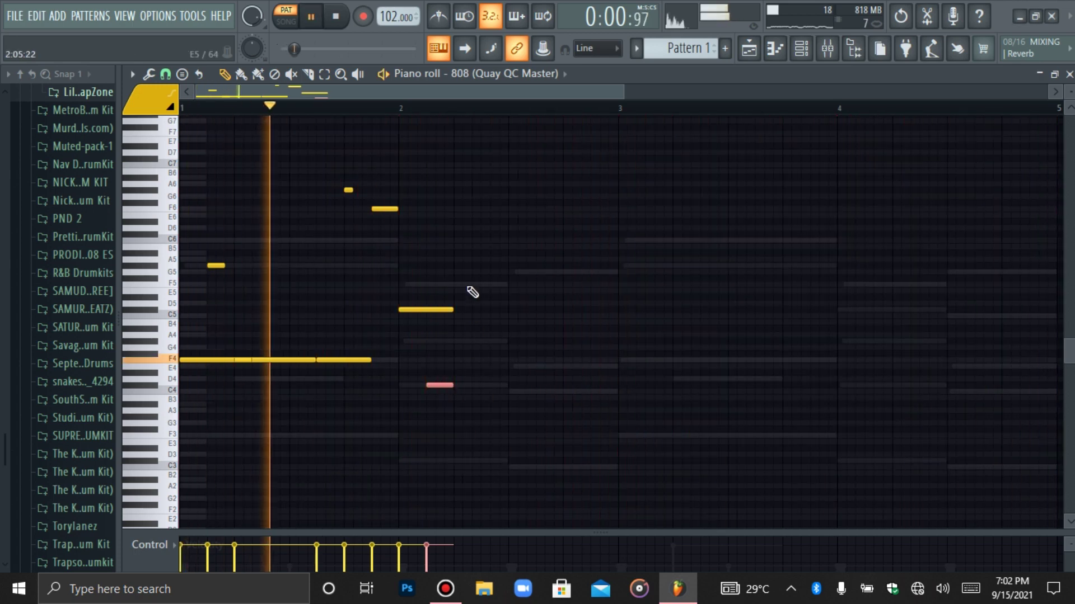
Add a four-step 808 note at C5 on step 9 of bar 2 and duplicate it to step 13
key(space)
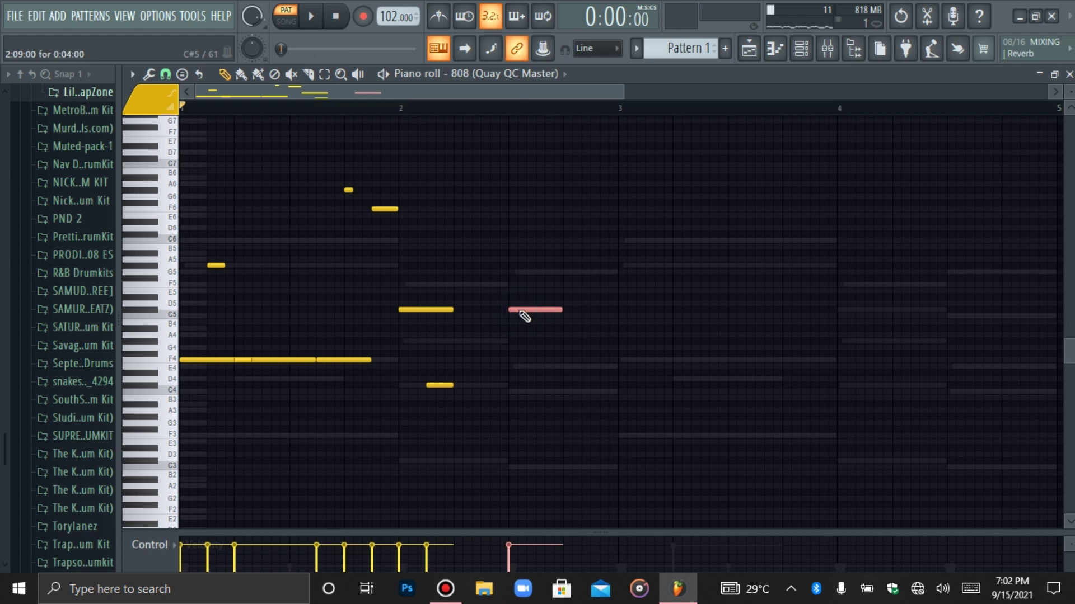
key(space)
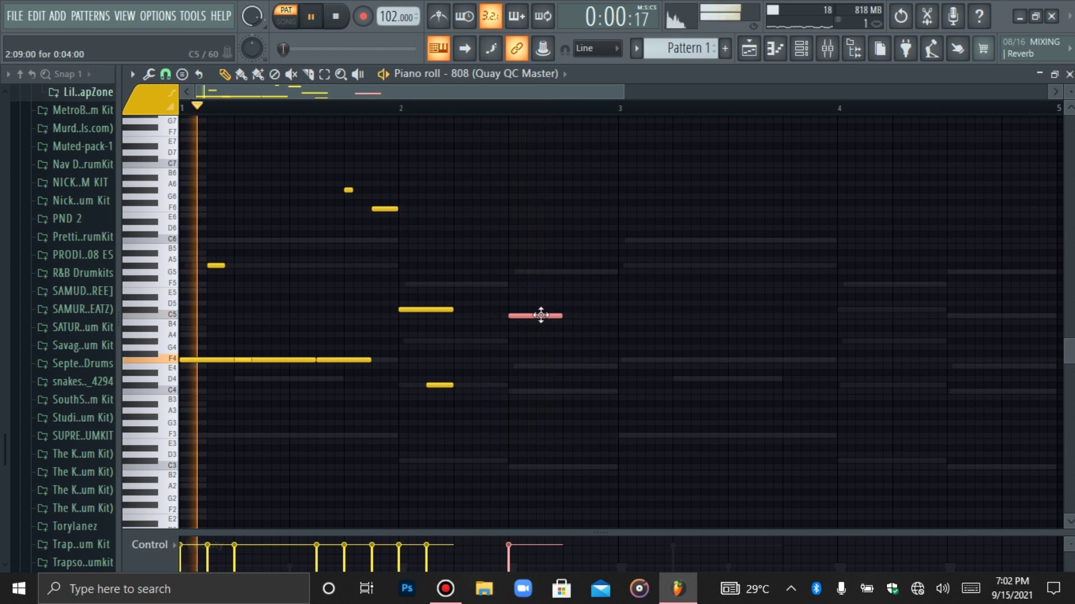
key(ctrl+b)
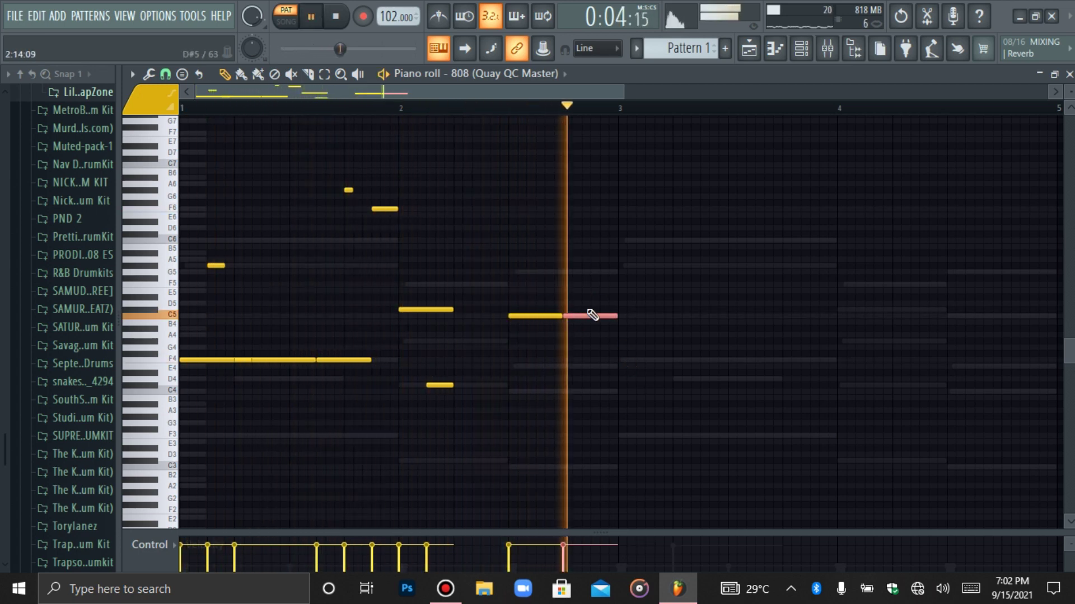
Shorten the C5 note on step 9 of bar 2 to two steps and duplicate it to step 11
click(557, 316)
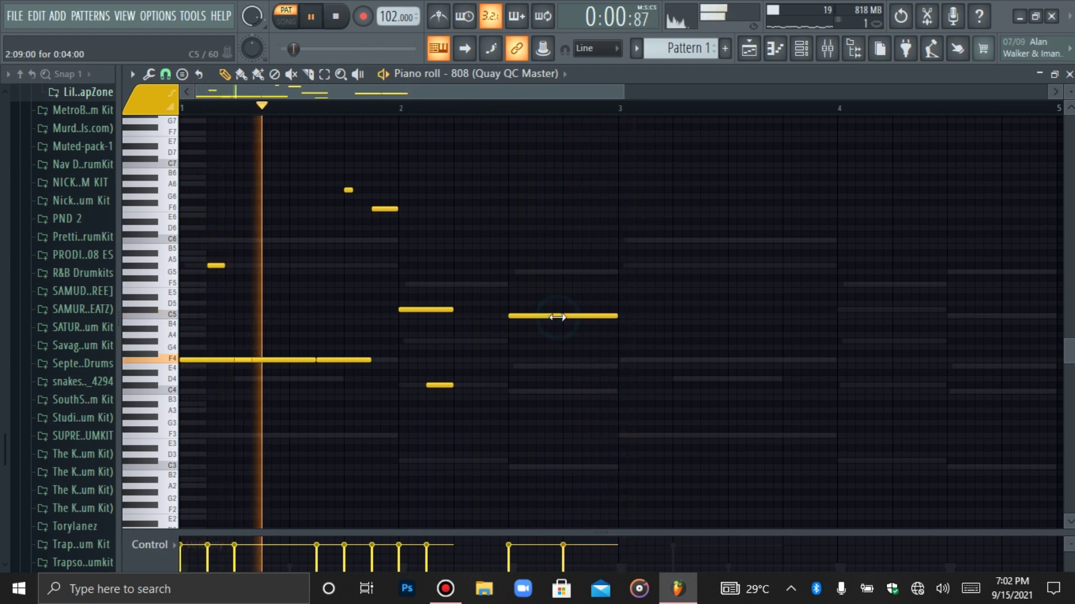
drag(557, 317, 523, 318)
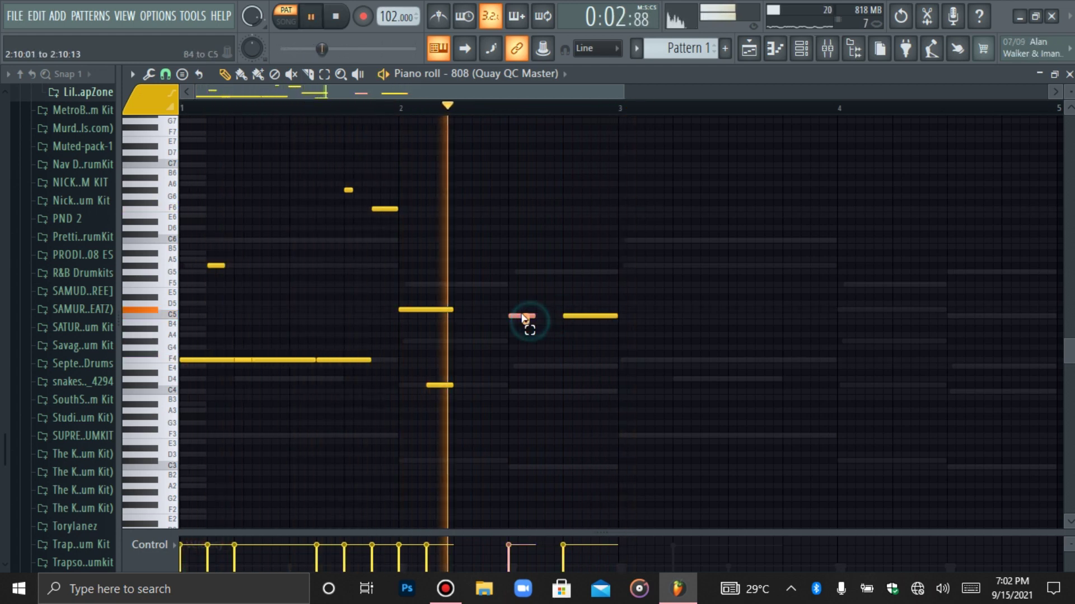
key(ctrl+b)
key(alt+q)
key(Escape)
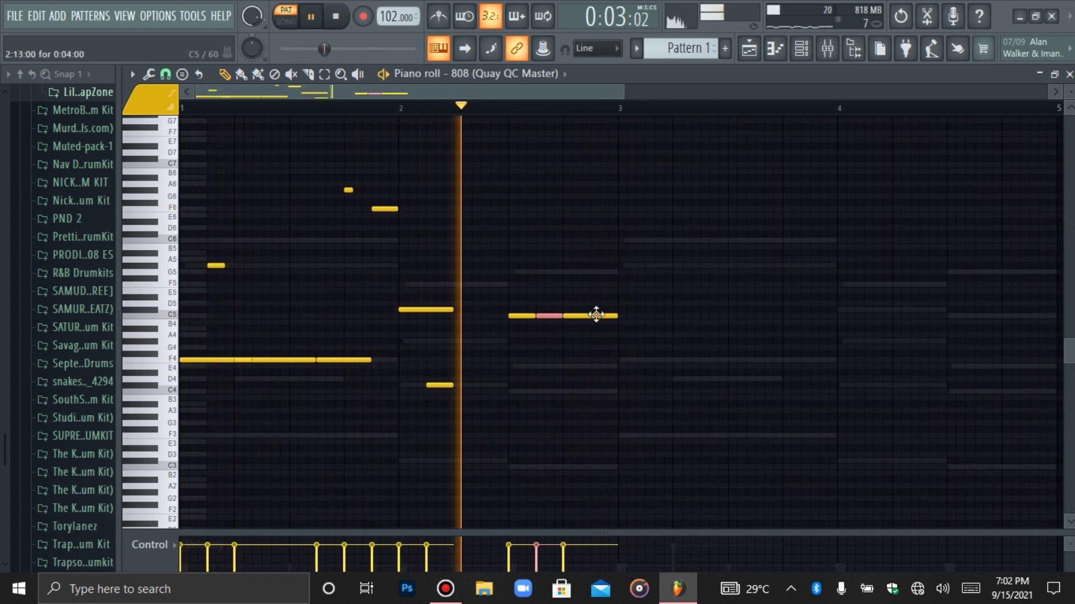
Add a slide note to G5 on step 9 of bar 2, matching the length of bar 1's short G#6 slide
click(345, 189)
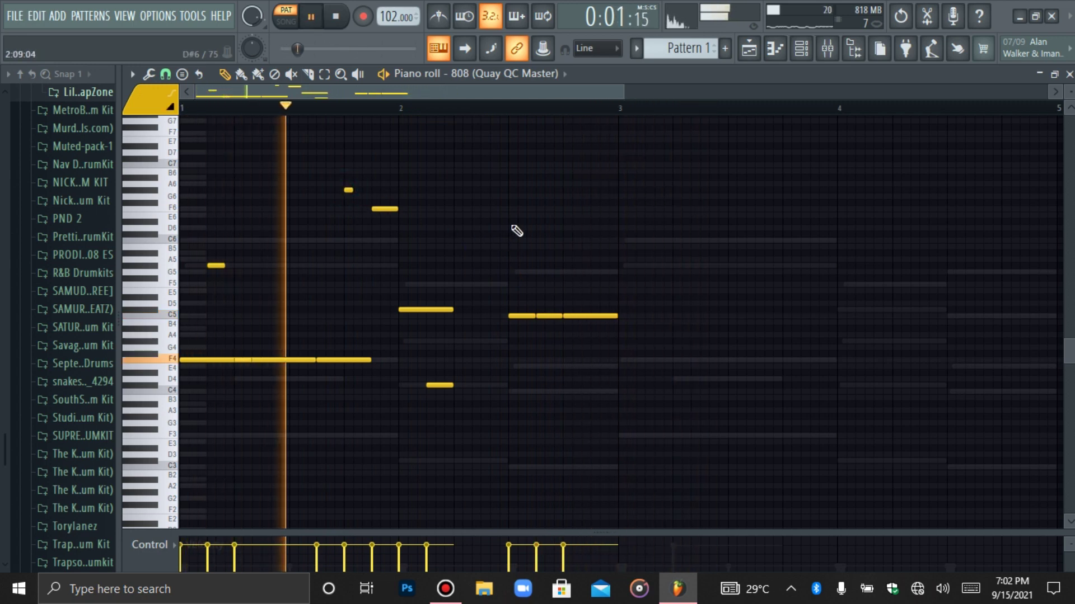
click(509, 271)
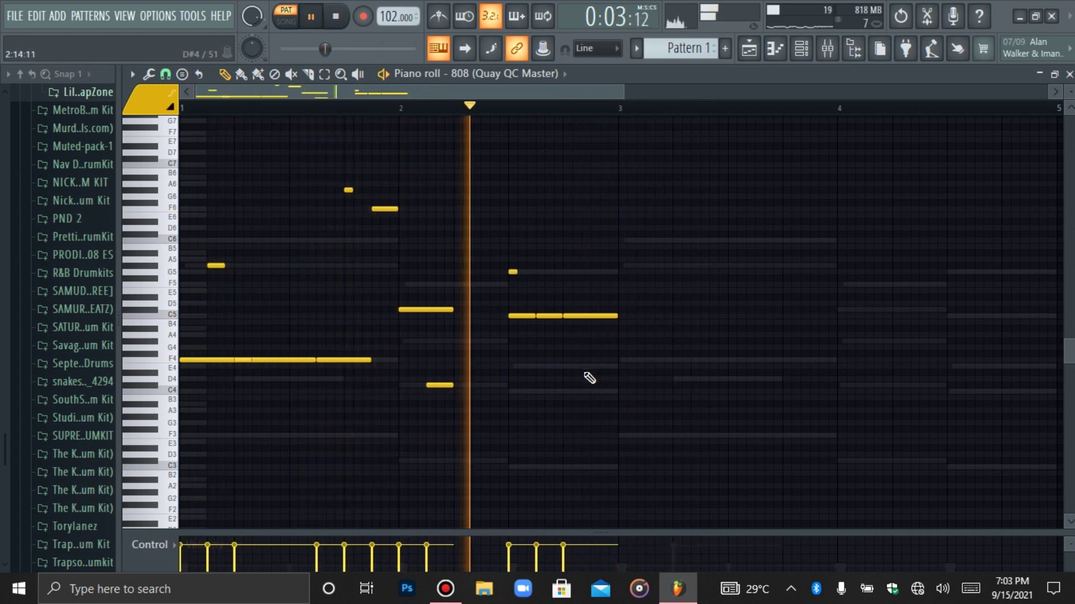
Shift bar 2's G5 slide slightly later, add a matching slide on step 13, and raise both an octave to G6
key(space)
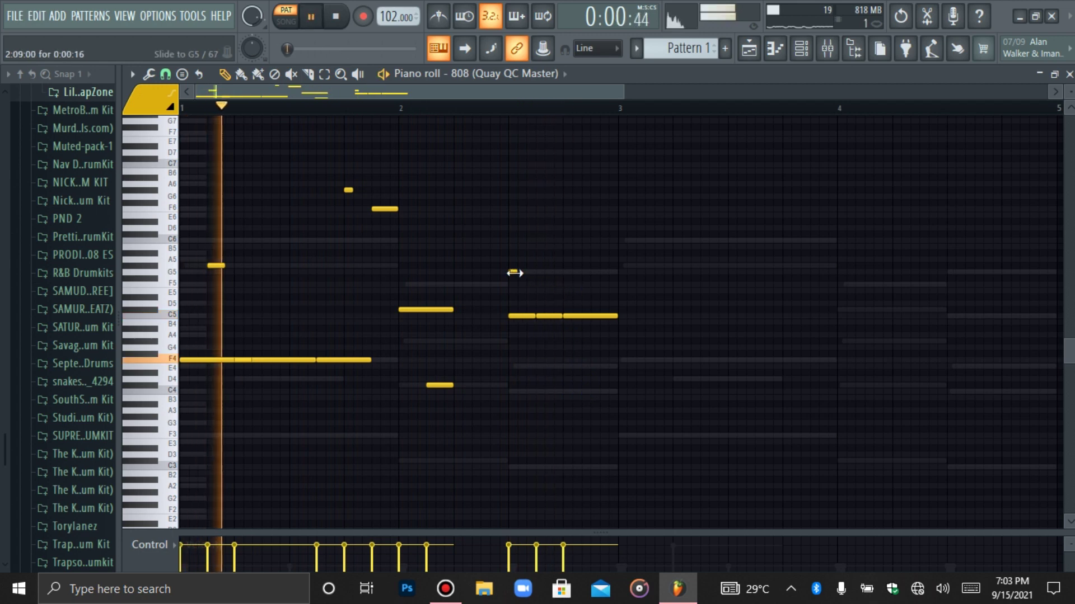
drag(512, 272, 521, 273)
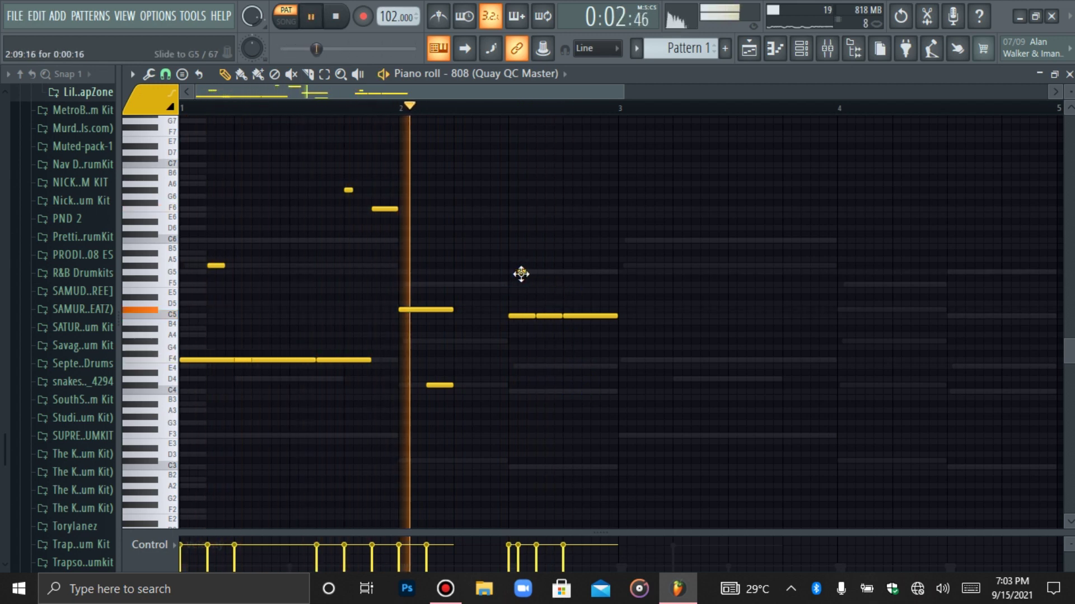
click(570, 273)
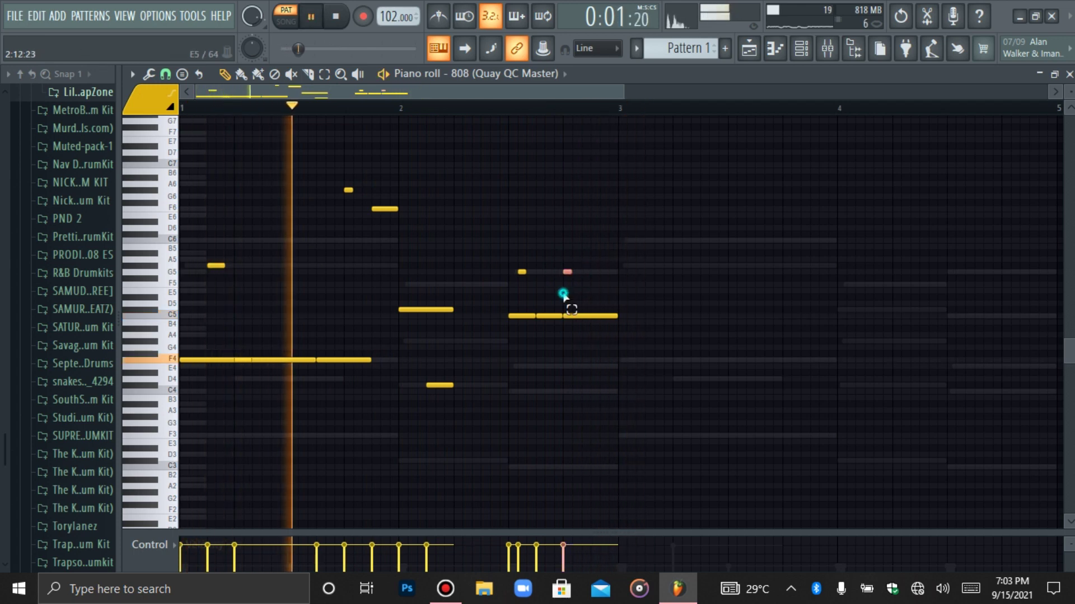
drag(602, 234, 509, 295)
key(ctrl+Up)
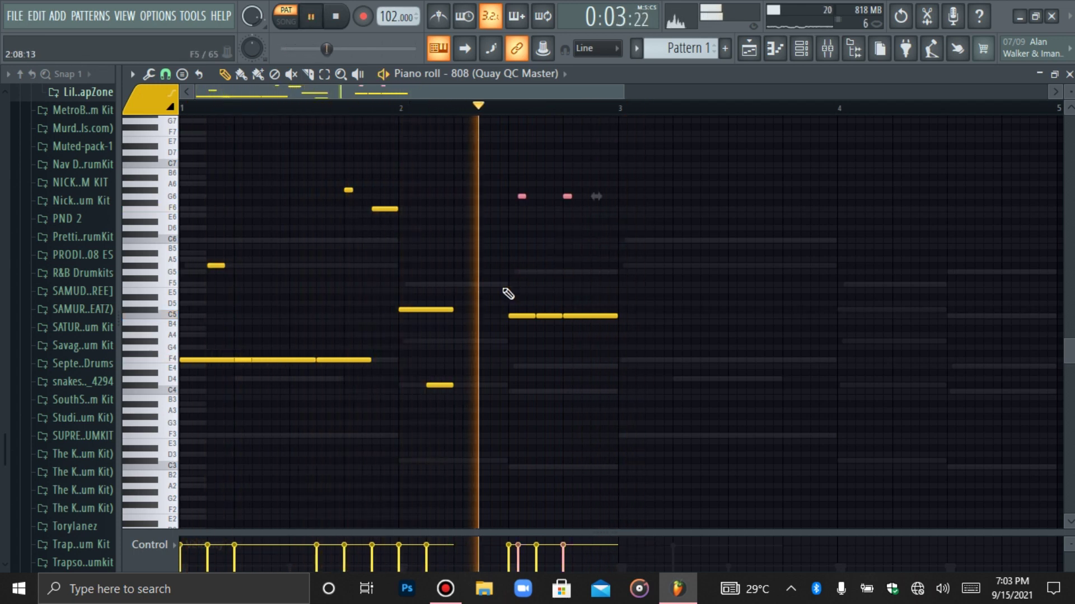
Lower the second G6 slide in bar 2 to G5 and move it to step 15
click(567, 194)
key(ctrl+Down)
key(shift+Right)
key(shift+Right)
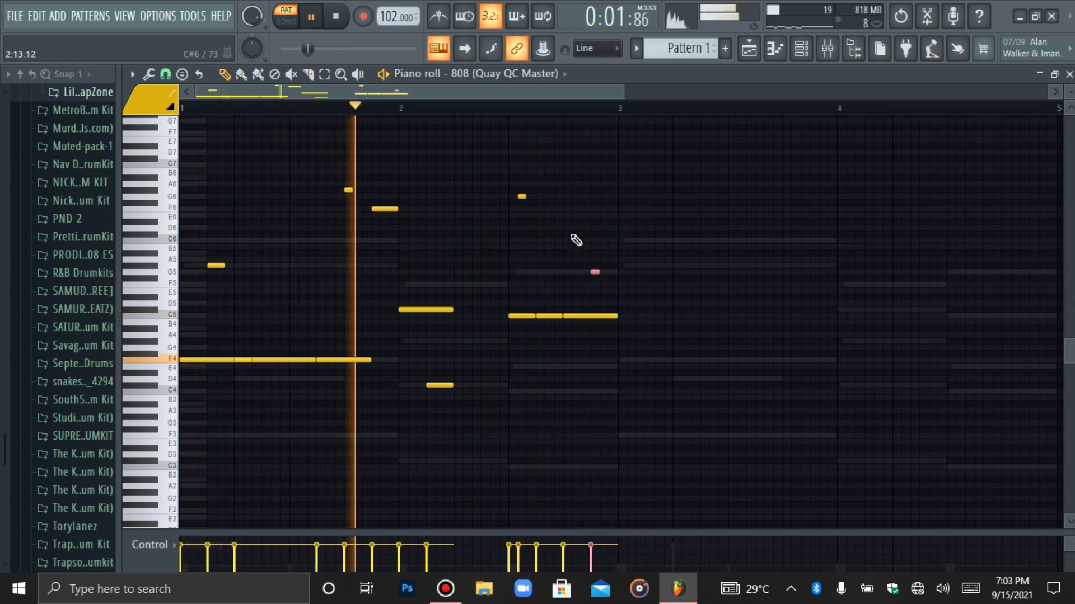
Try the step 11 note of bar 2 at C6 with a short C5 slide, and delete the G5 slide on step 15
key(ctrl+Up)
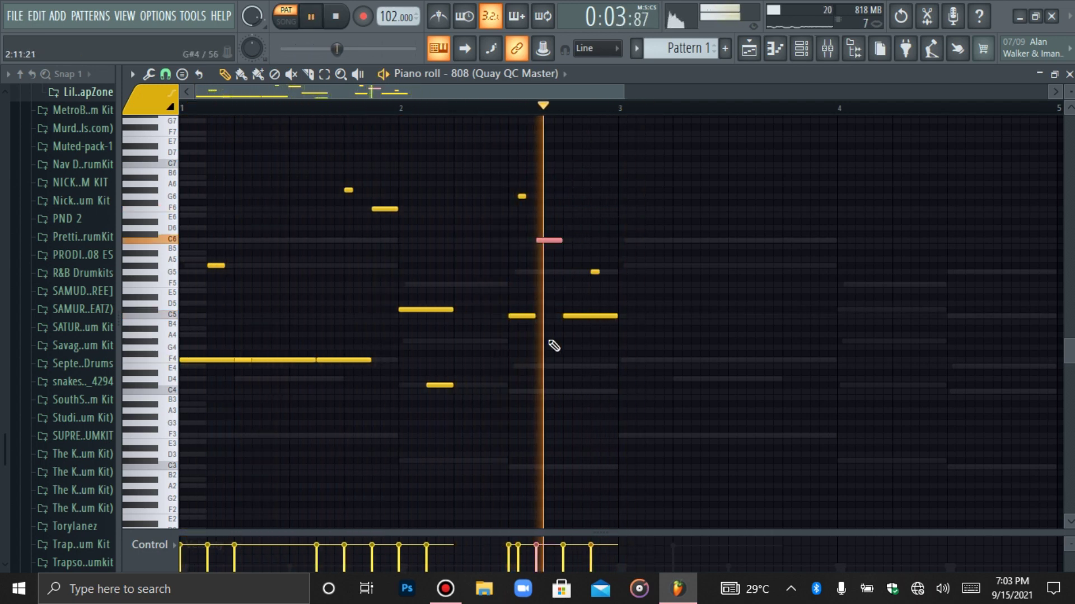
click(546, 316)
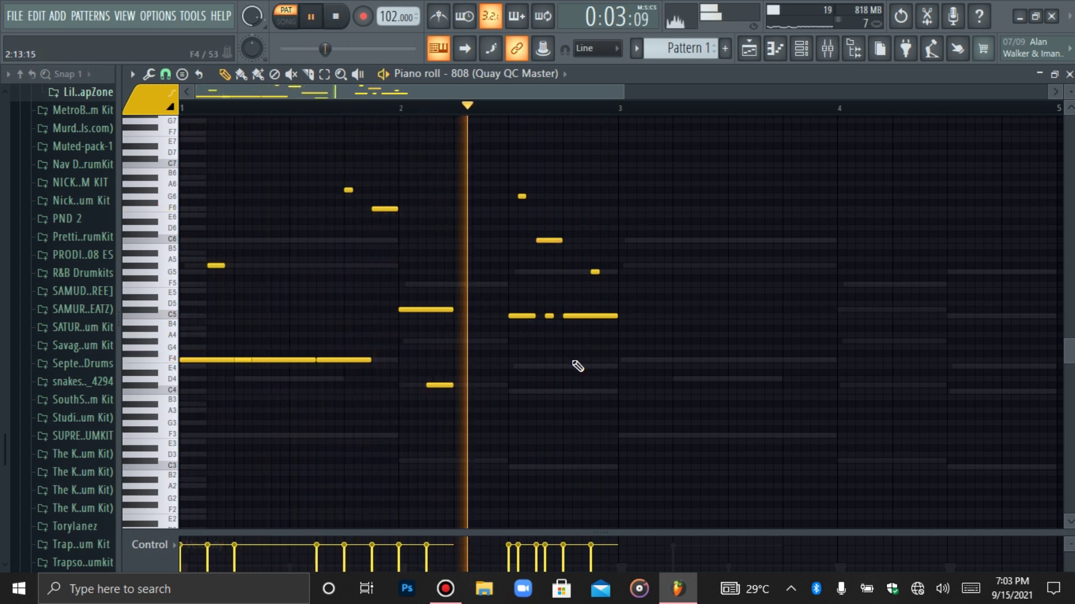
right_click(595, 272)
Delete the remaining slide notes and the step 11 note from the second half of bar 2
click(549, 315)
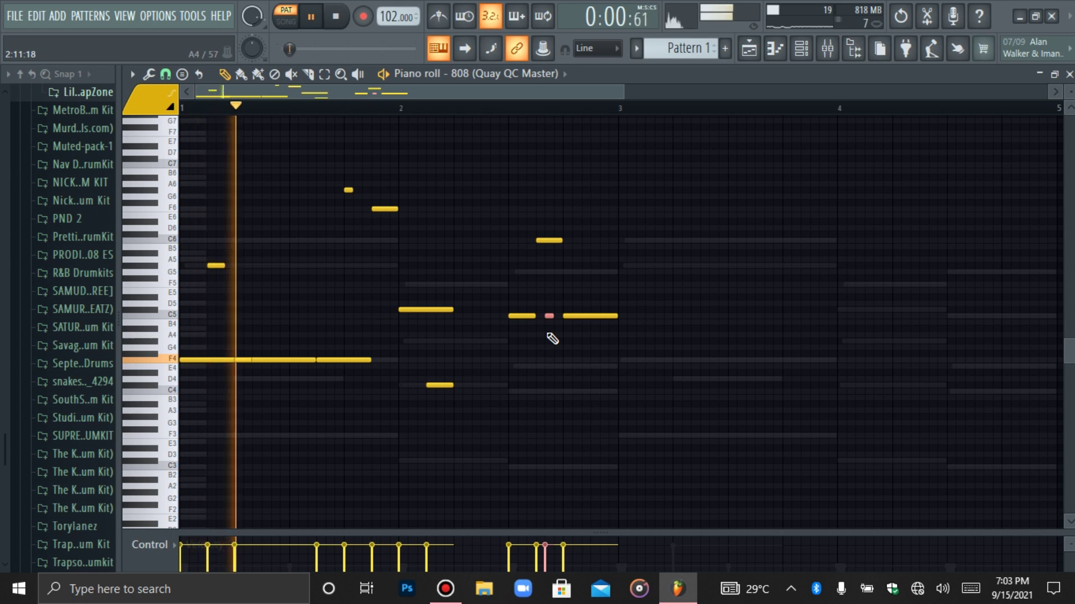
right_click(549, 315)
click(549, 240)
key(ctrl+Down)
right_click(548, 315)
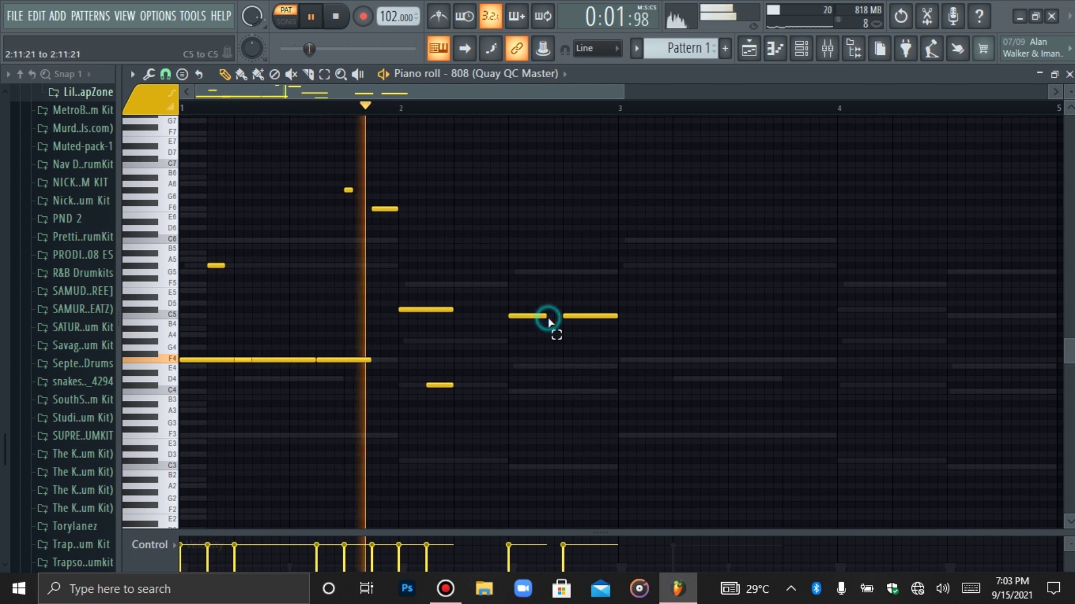
Remove the shorter C5 note from bar 2 and move the four-step C5 note from step 13 to step 11
click(542, 316)
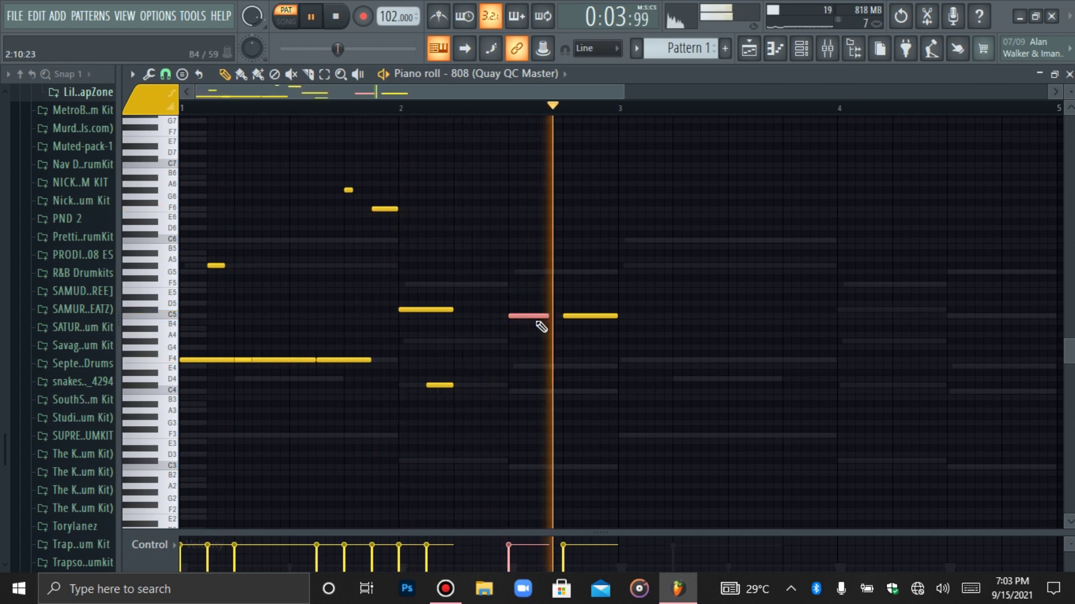
click(536, 322)
click(535, 315)
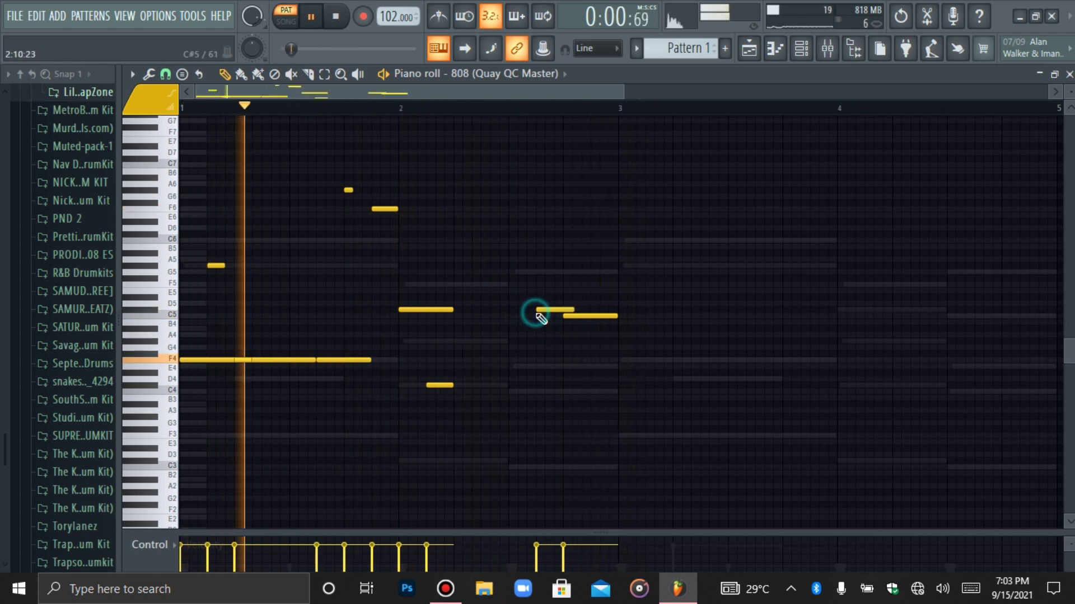
right_click(560, 314)
drag(573, 314, 547, 314)
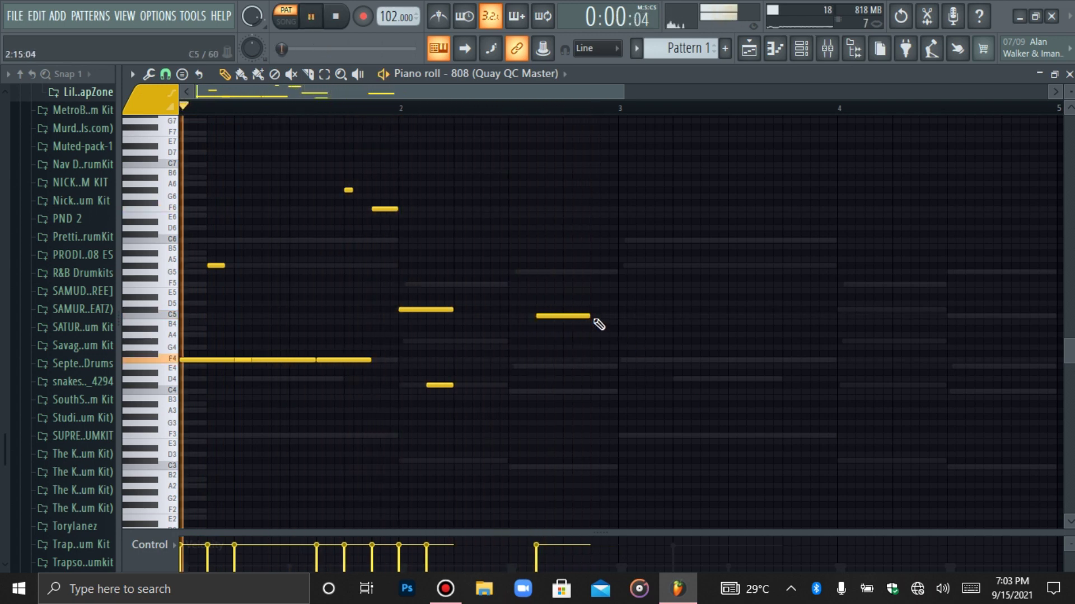
Add a second C5 note in bar 2 and adjust both to three steps, starting on steps 11 and 14
click(595, 315)
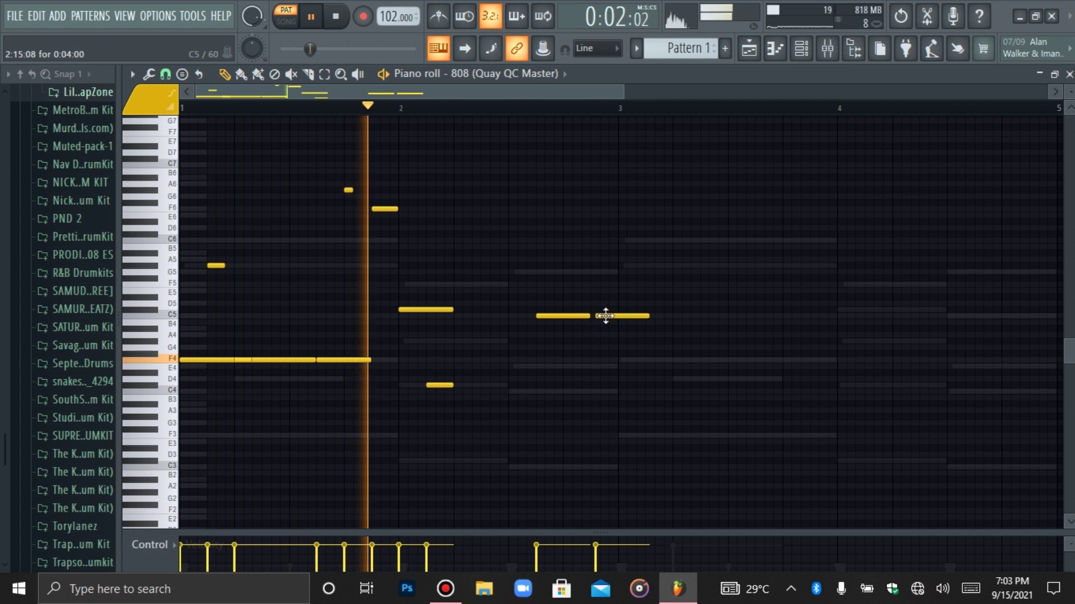
drag(642, 316, 616, 321)
key(space)
key(space)
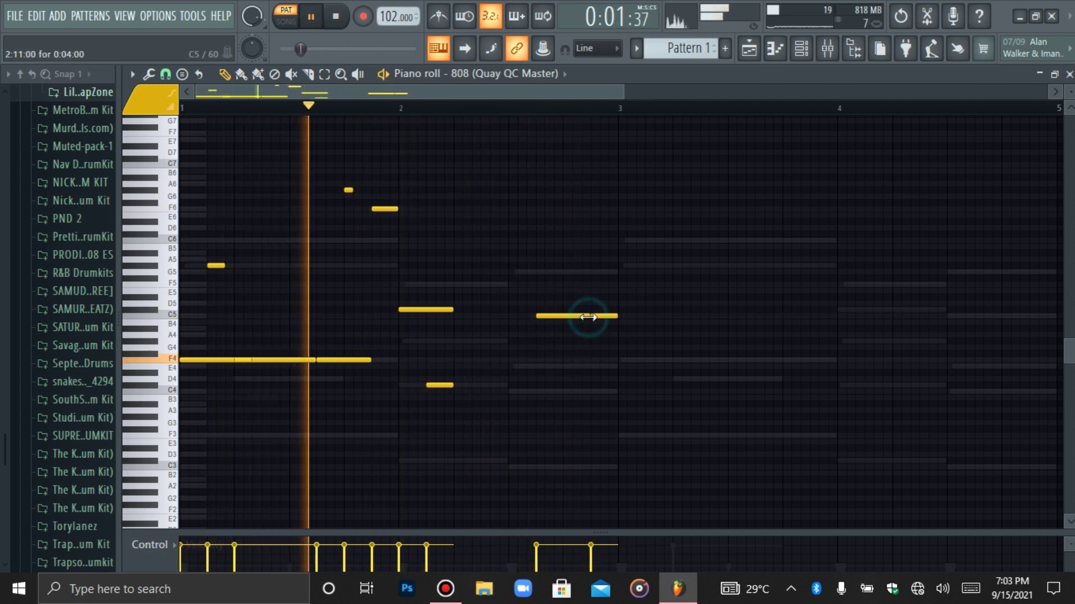
mouse_move(605, 316)
mouse_down()
mouse_move(595, 316)
mouse_move(616, 314)
mouse_up()
key(alt+q)
key(Return)
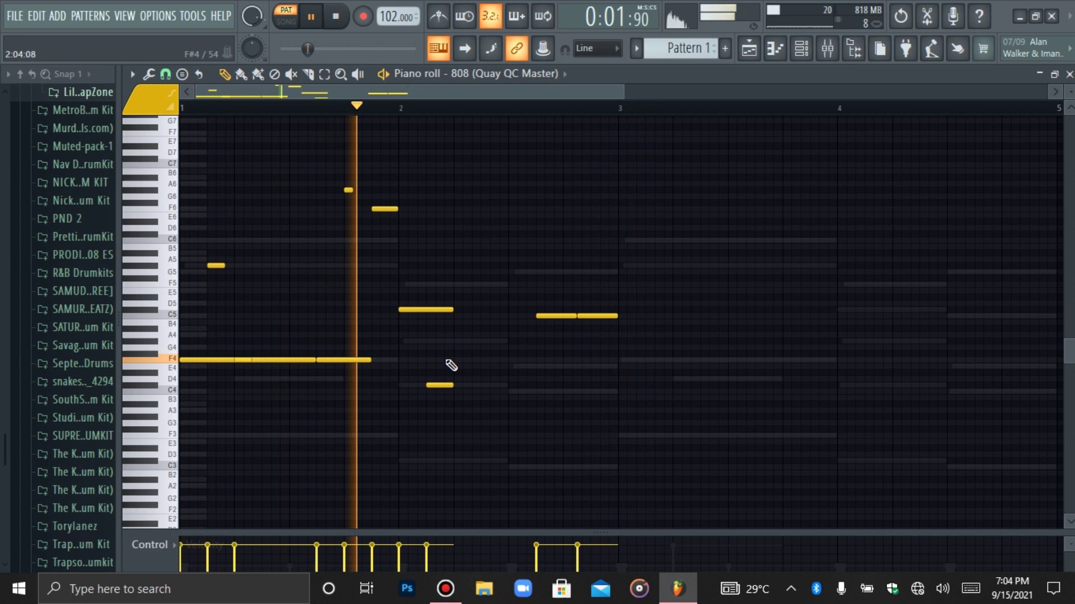
Add a two-step slide note on step 15 of bar 2 and raise it from C4 to C6
click(592, 391)
ctrl+click(600, 391)
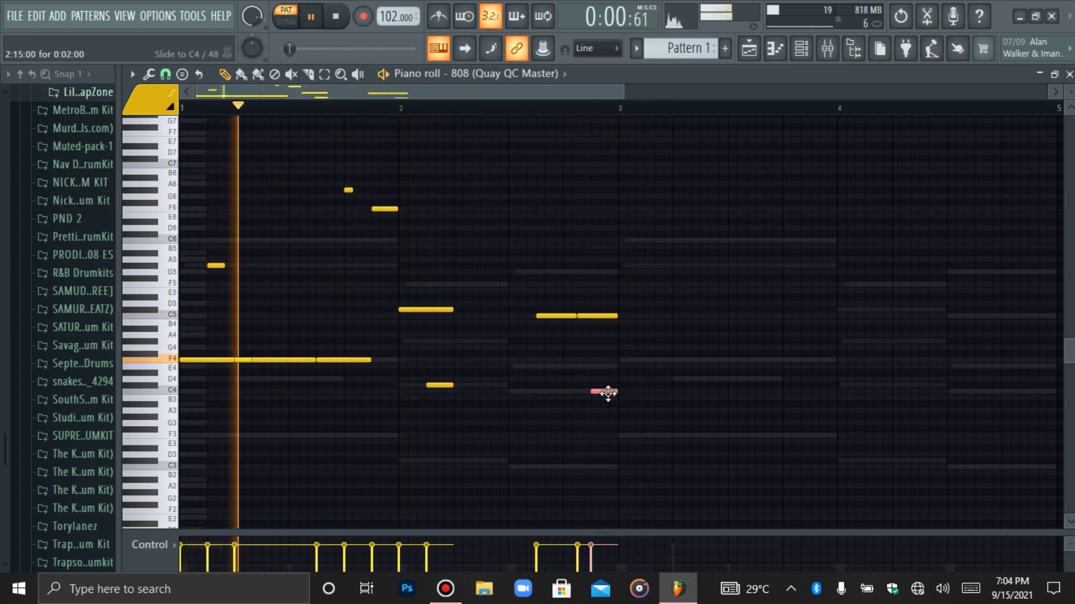
key(ctrl+Up)
key(ctrl+Up)
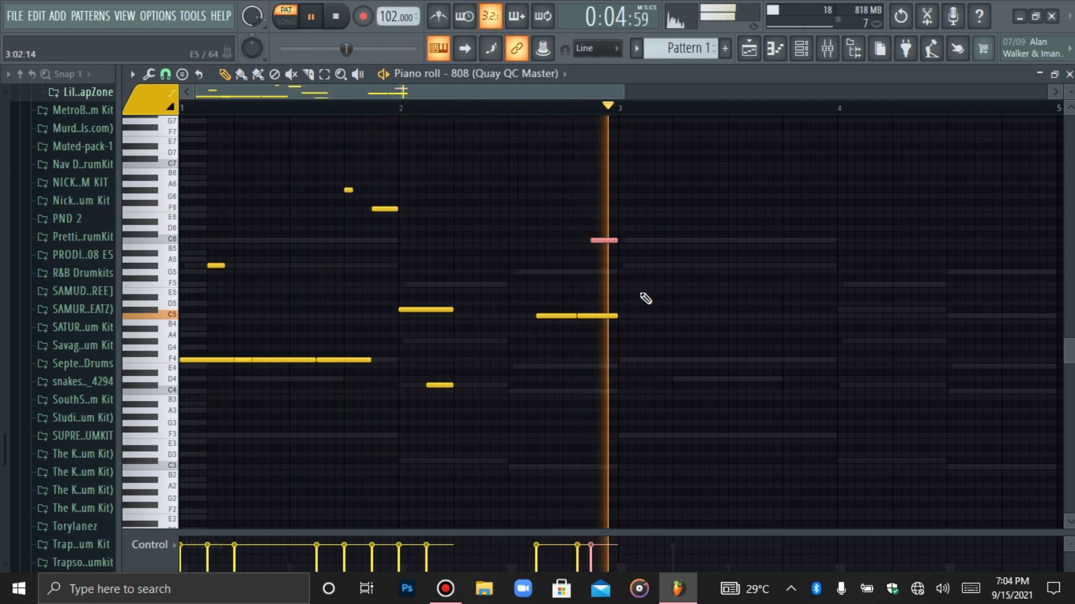
Duplicate the whole 808 bassline into bars 3 and 4, and raise the C5 note on step 11 of bar 4 to C6
key(ctrl+a)
key(ctrl+b)
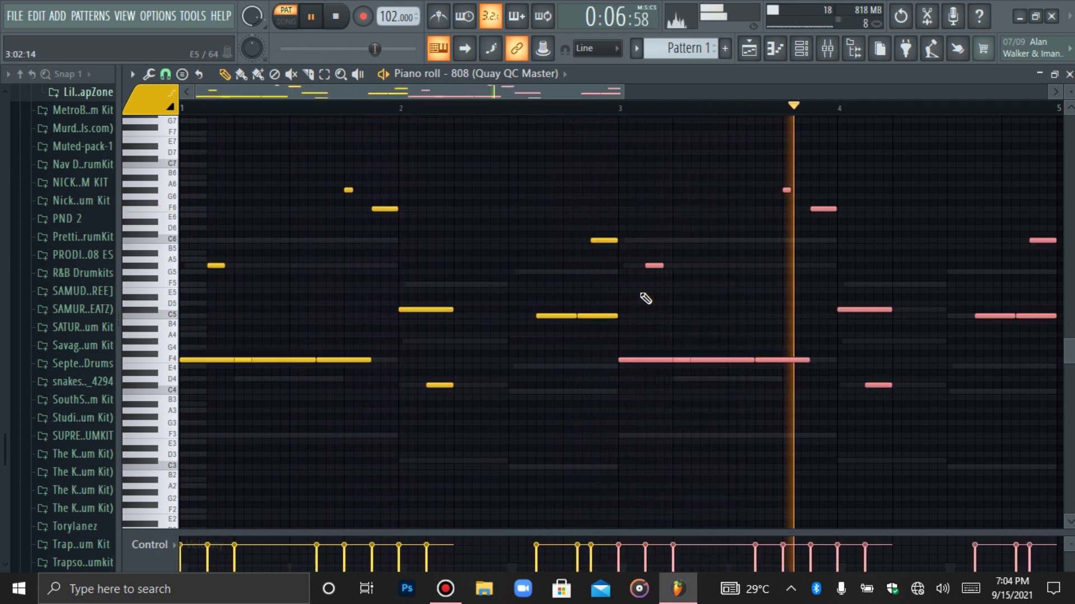
click(983, 315)
key(ctrl+Up)
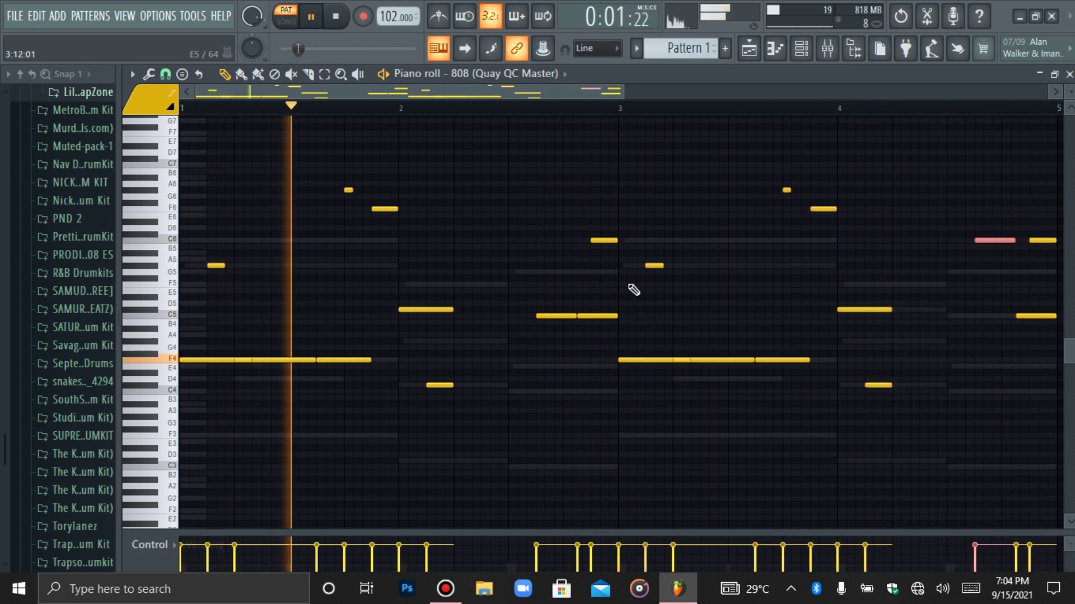
Add a one-step slide note at G5 on step 12 of bar 2
click(549, 273)
drag(570, 272, 556, 276)
ctrl+click(552, 273)
key(ctrl+Up)
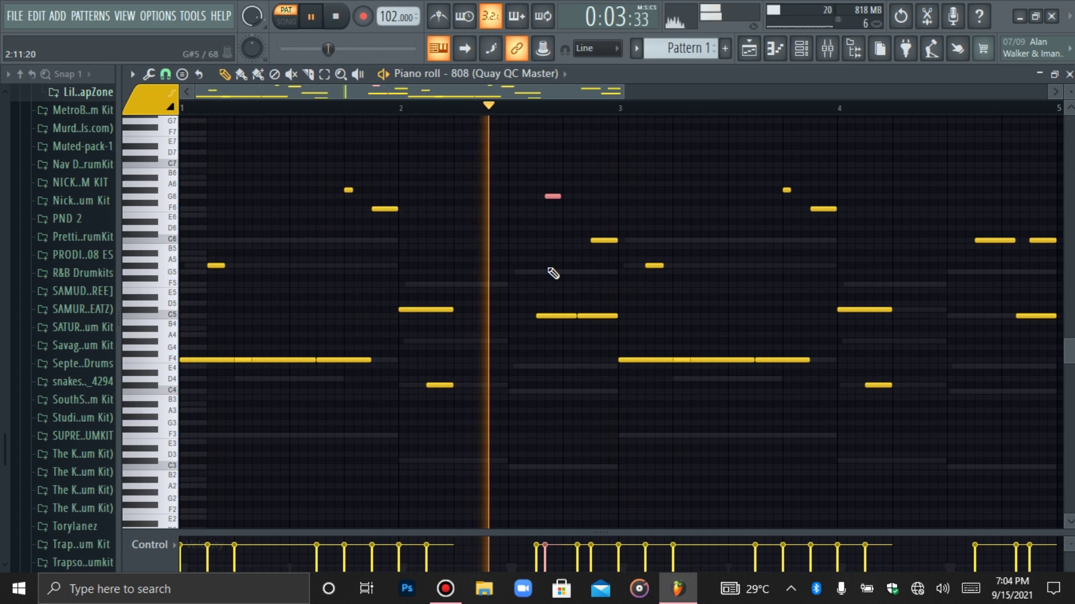
key(ctrl+Down)
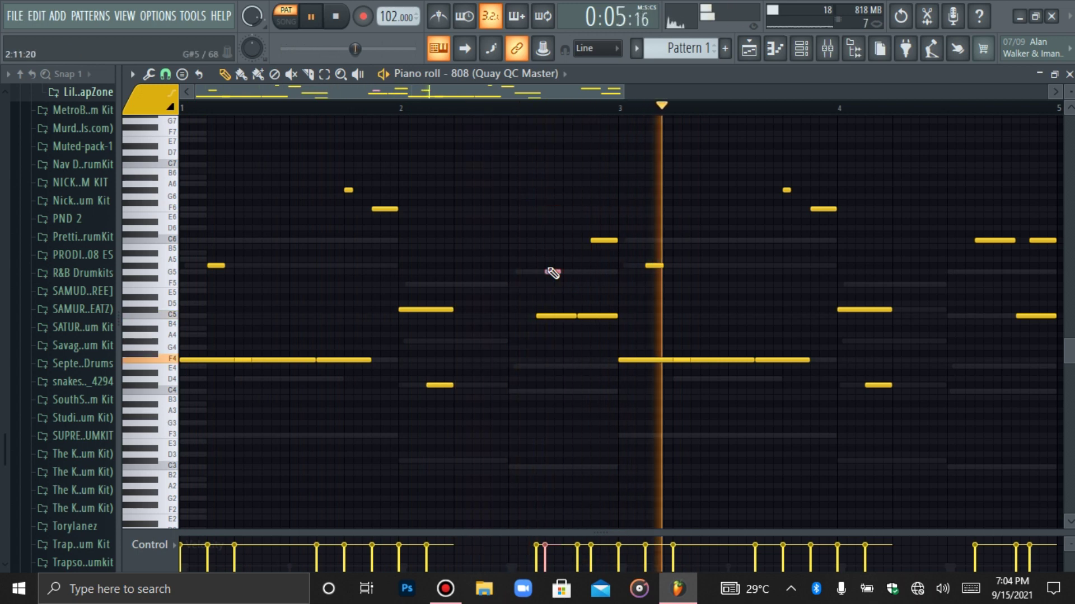
drag(552, 272, 557, 271)
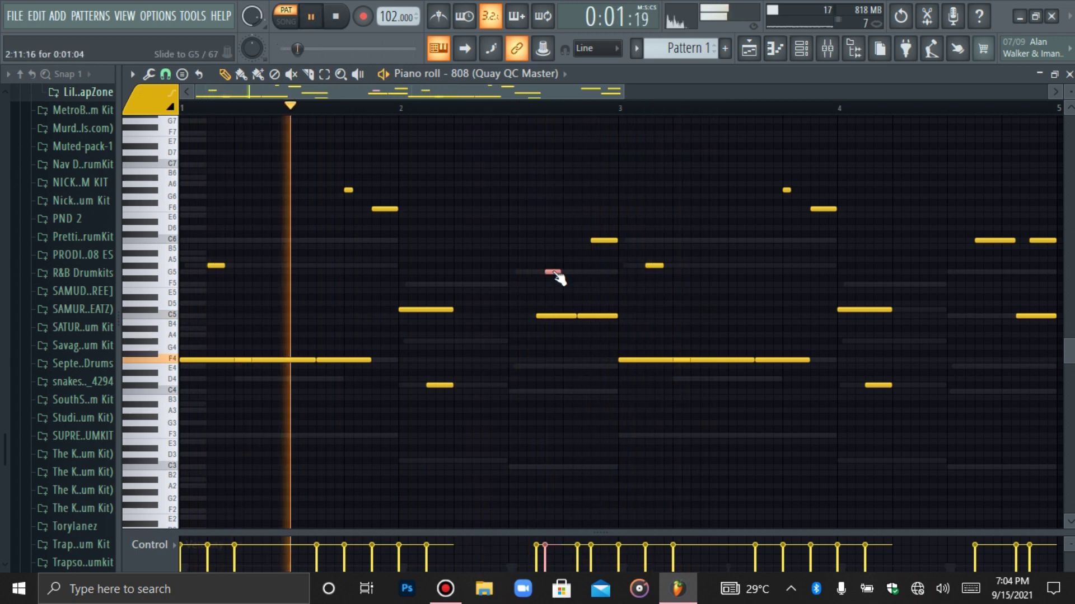
click(659, 300)
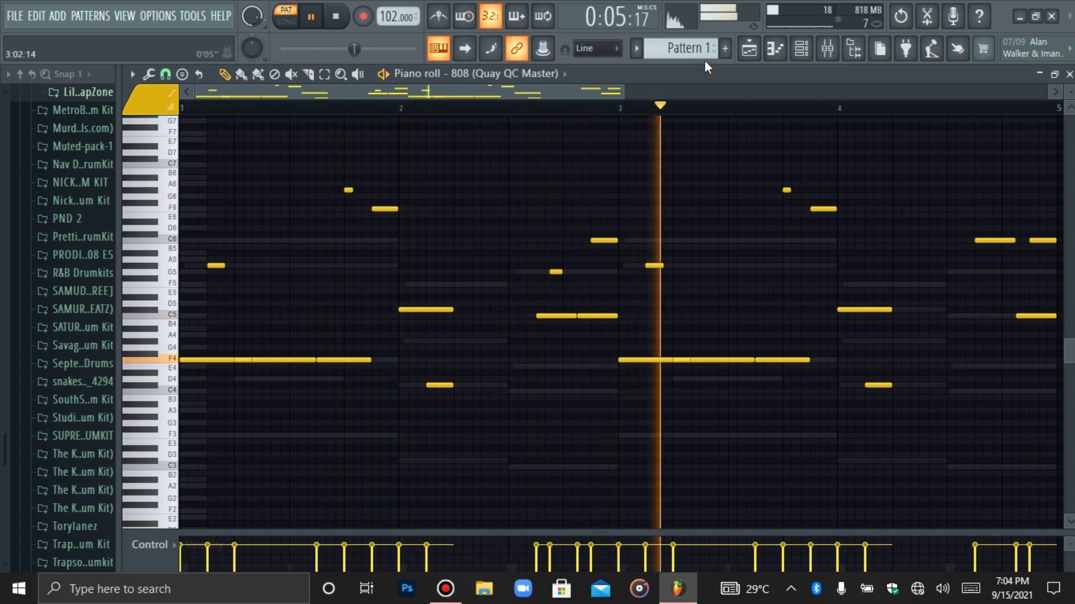
Set the Nexus channel's root note to G#5 and solo the channel in the channel rack
click(800, 48)
click(331, 231)
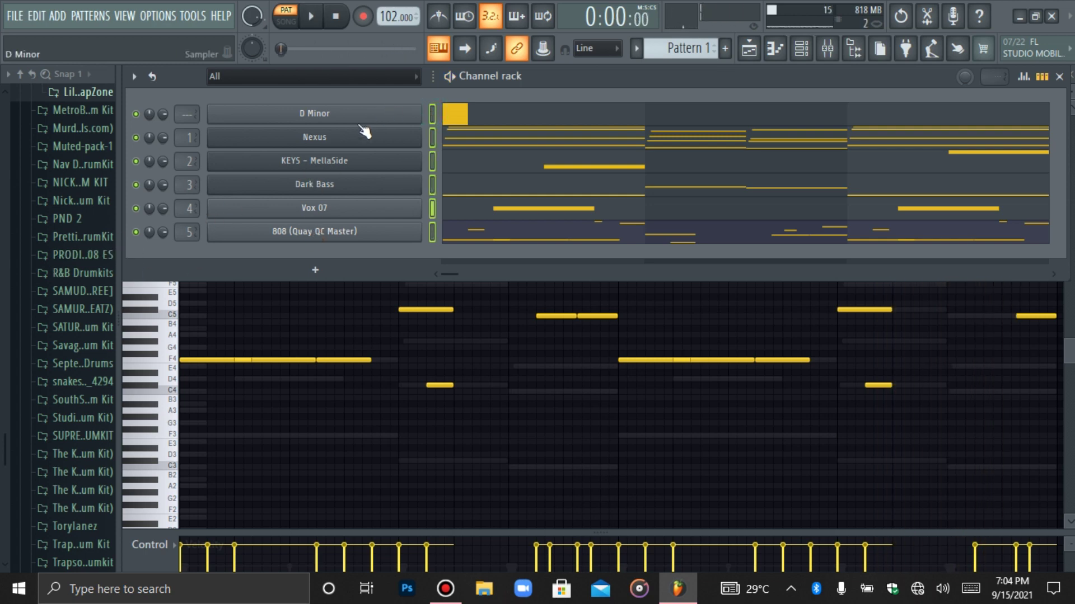
click(345, 137)
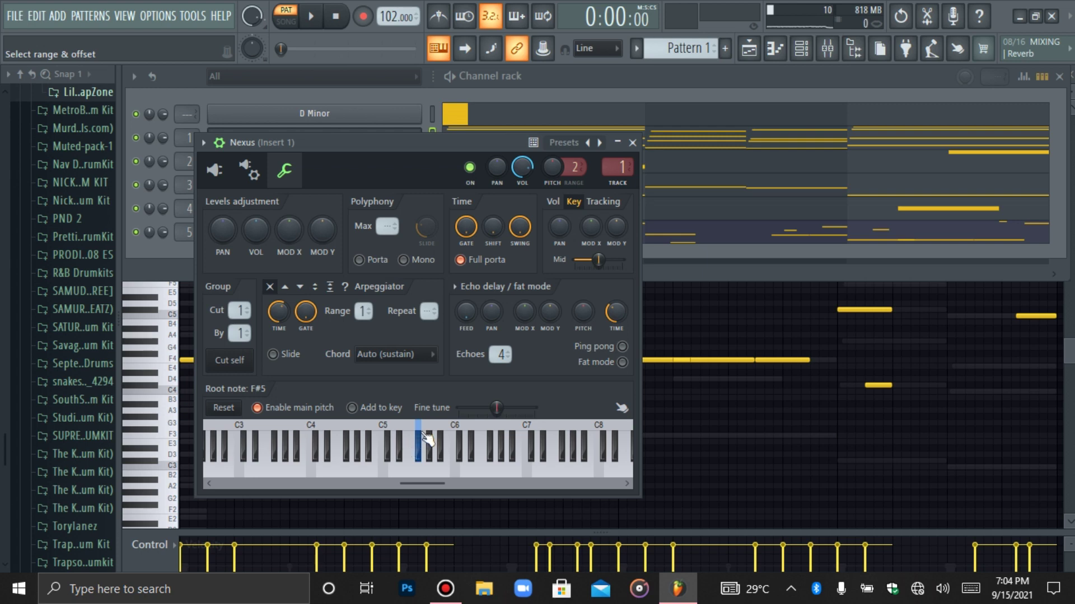
right_click(136, 137)
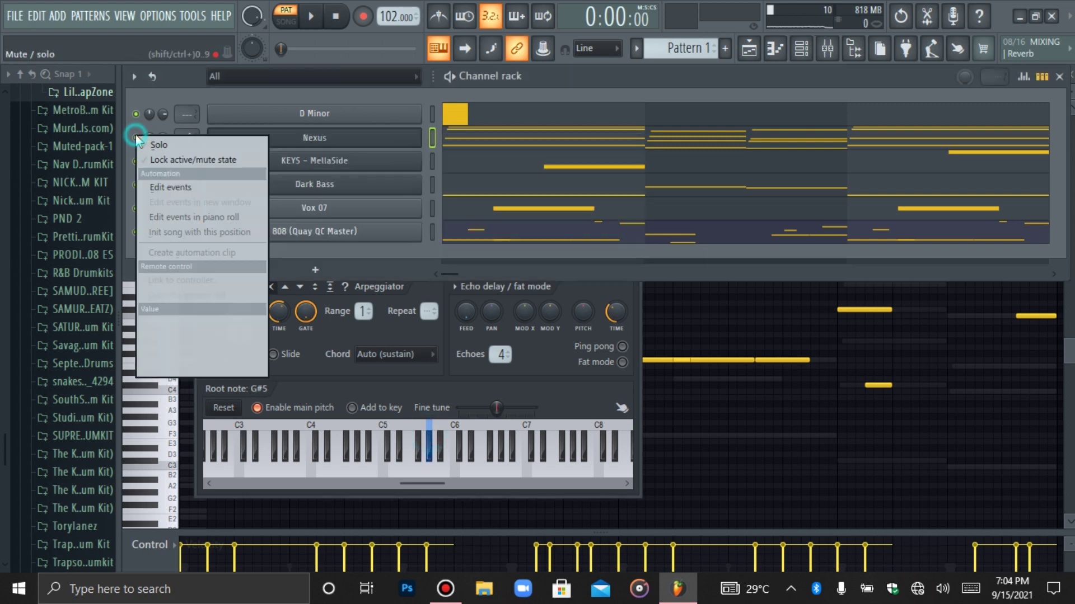
click(148, 145)
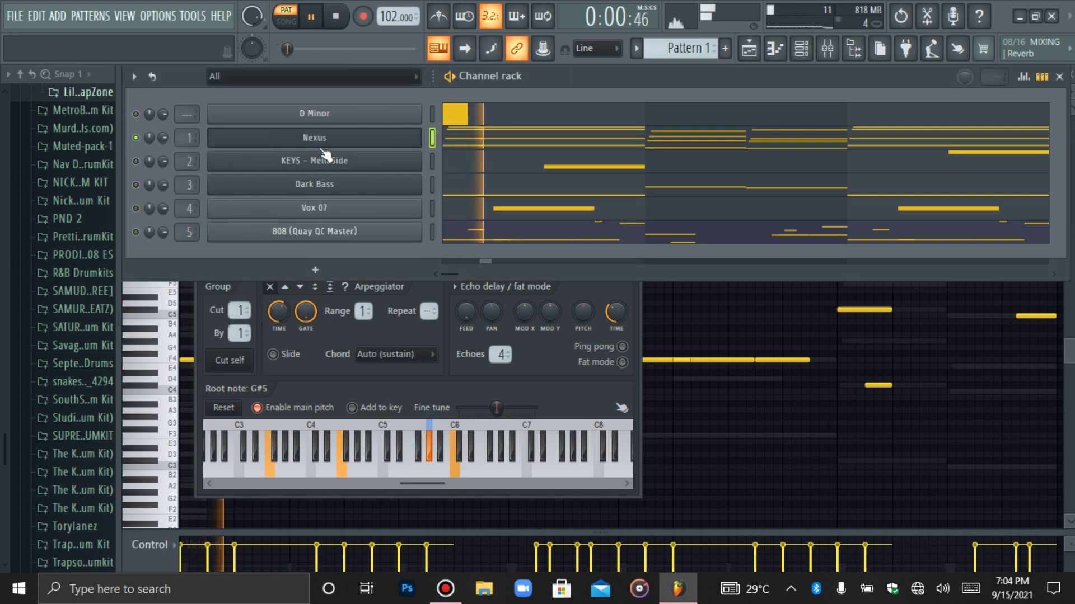
Set the KEYS - MellaSide channel's root note to G#5 and unmute the channel
click(320, 161)
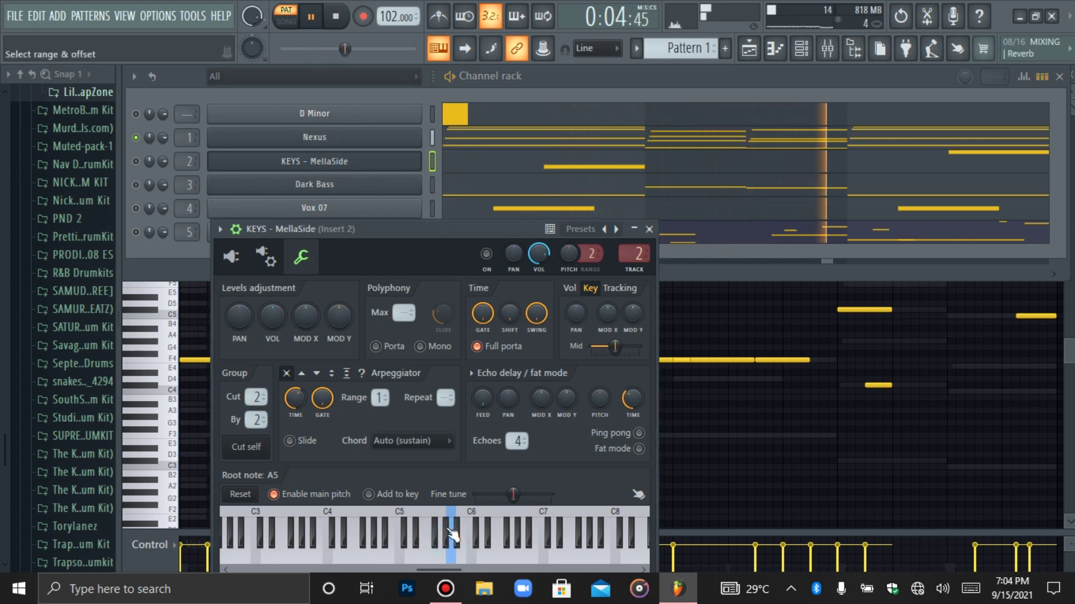
right_click(445, 526)
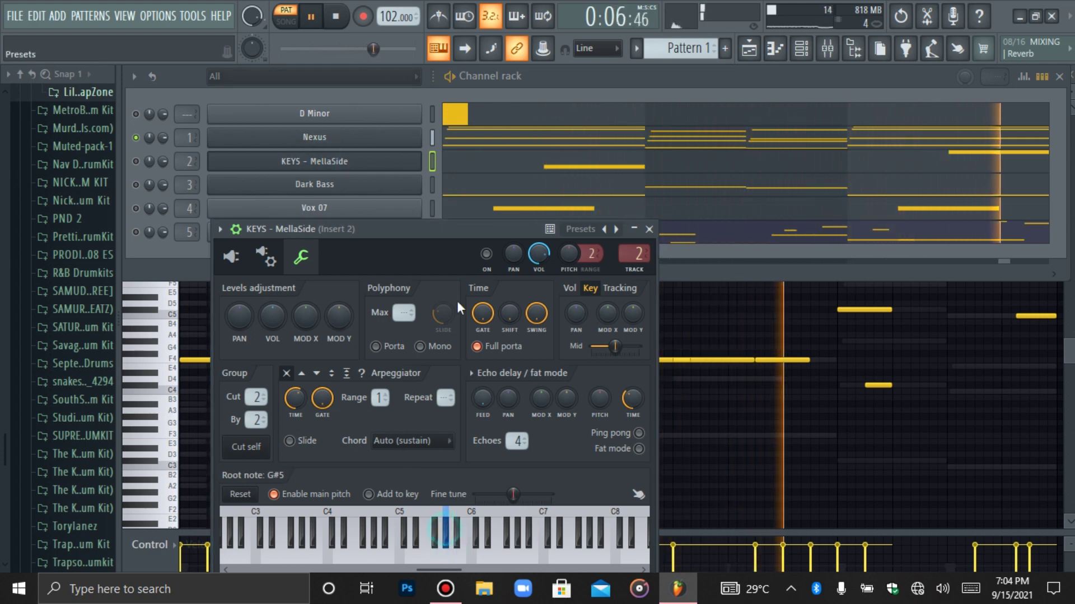
click(347, 165)
click(344, 162)
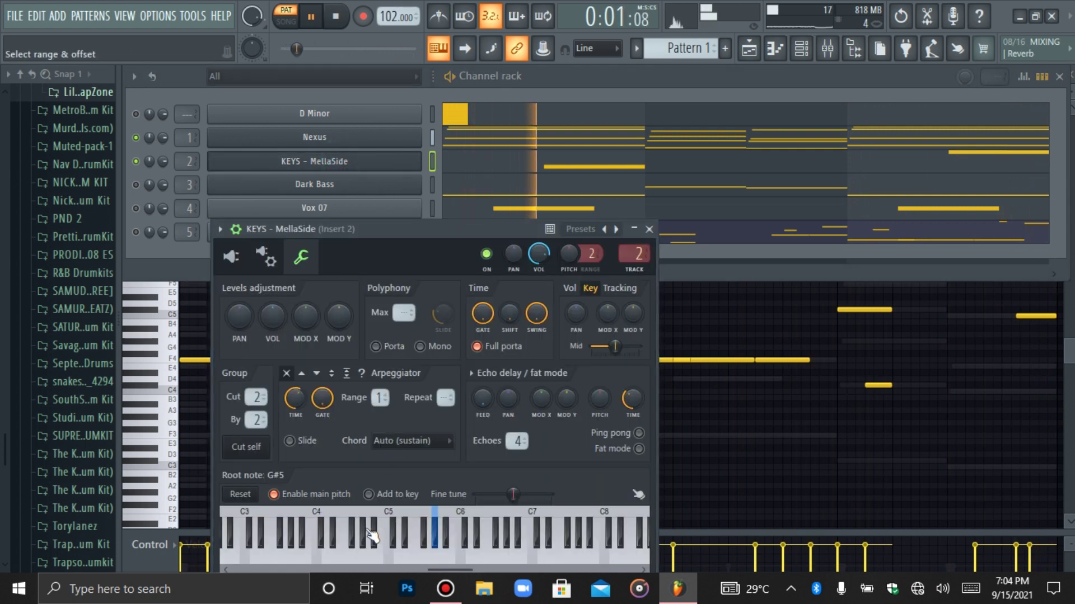
Set the Dark Bass channel's root note to G#3 and unmute the channel
click(268, 186)
right_click(323, 448)
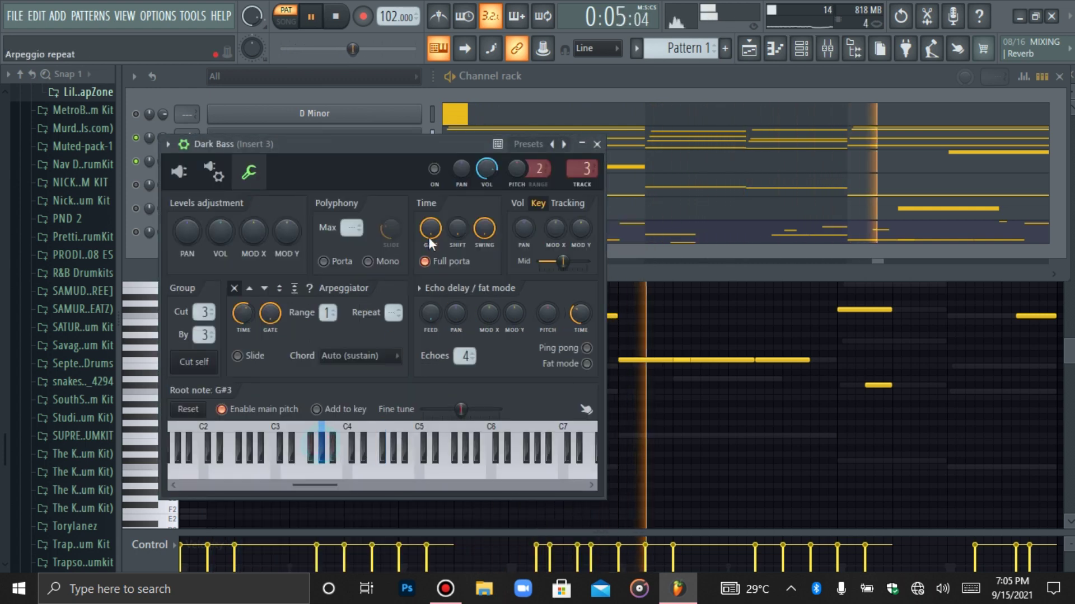
click(298, 188)
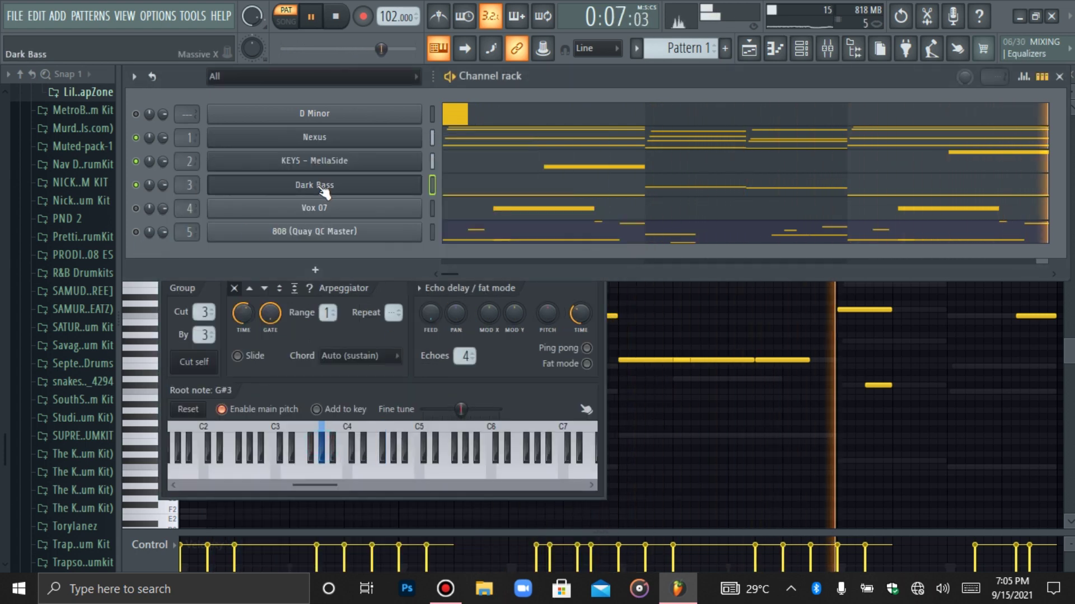
click(301, 190)
Unmute the Vox 07 channel and check the root note in the 808 (Quay QC Master) channel's settings
click(286, 210)
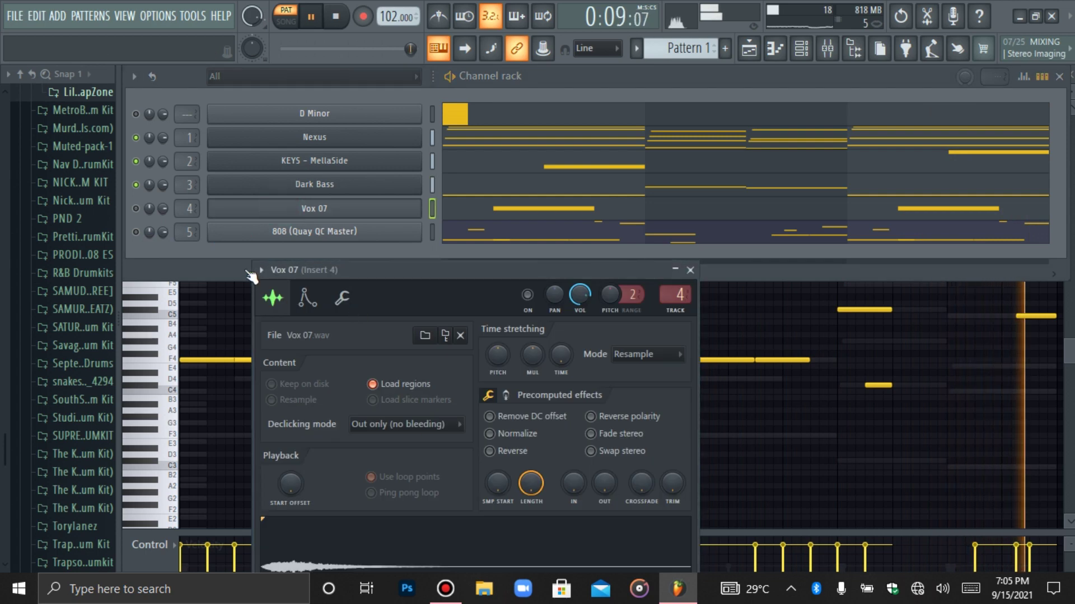
click(135, 209)
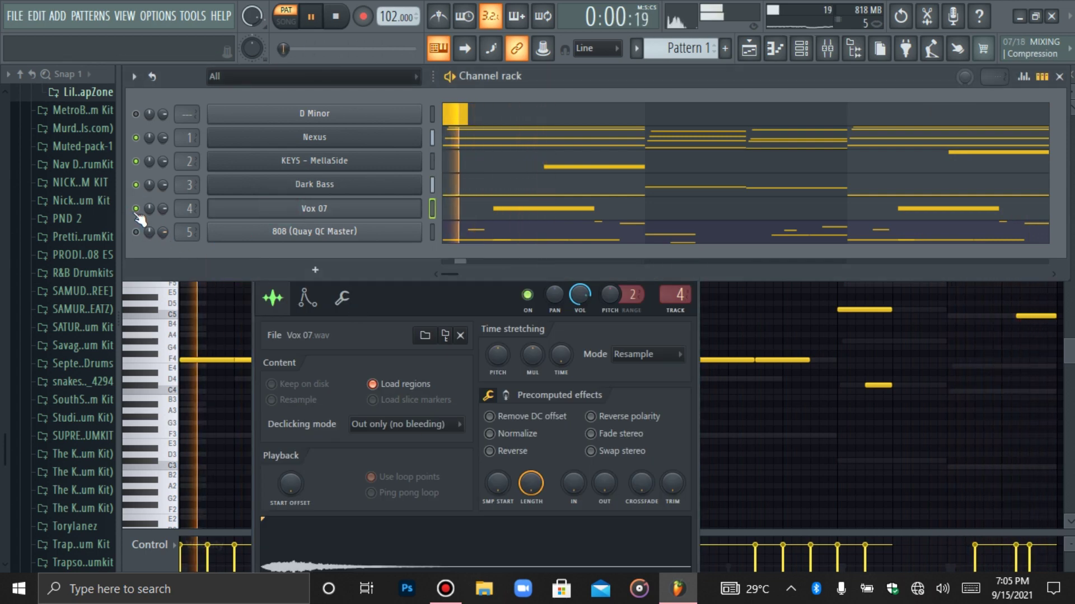
click(231, 232)
click(227, 209)
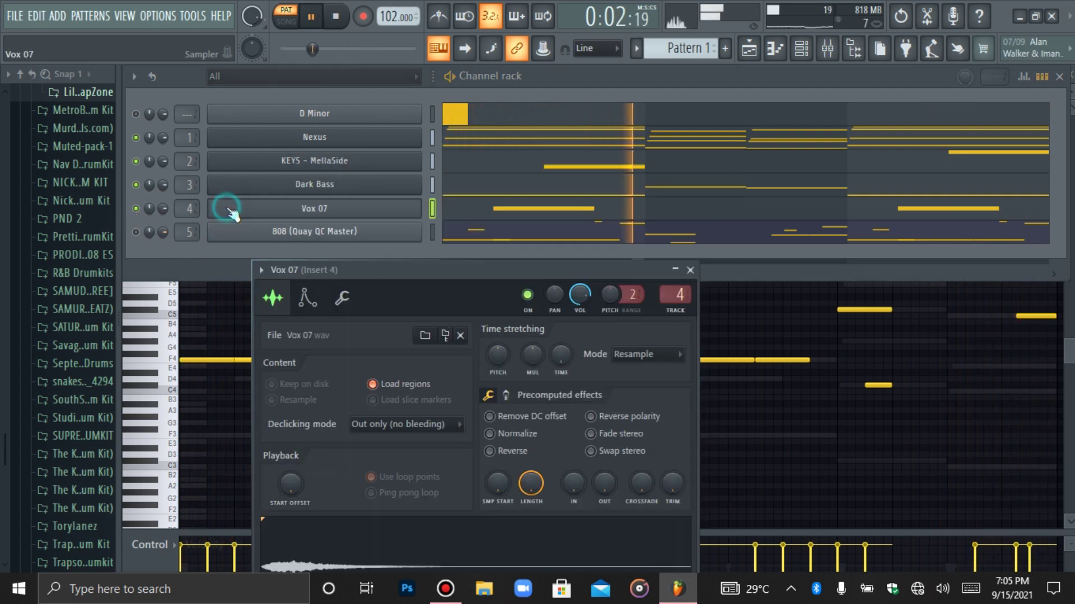
click(238, 234)
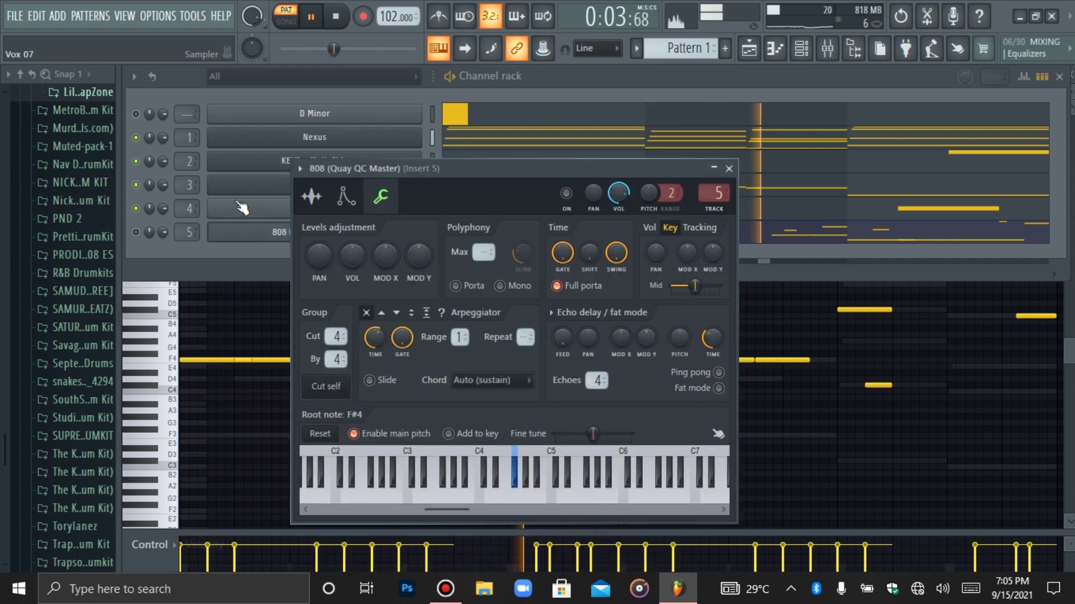
Set the Nexus channel's root note to A#5
click(239, 139)
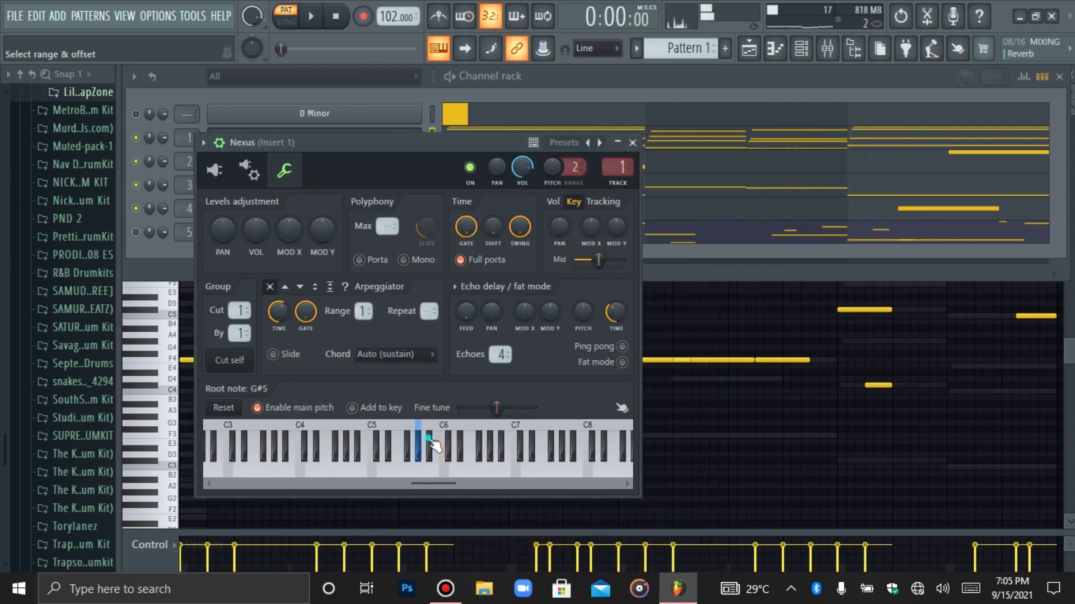
drag(267, 143, 282, 185)
click(289, 139)
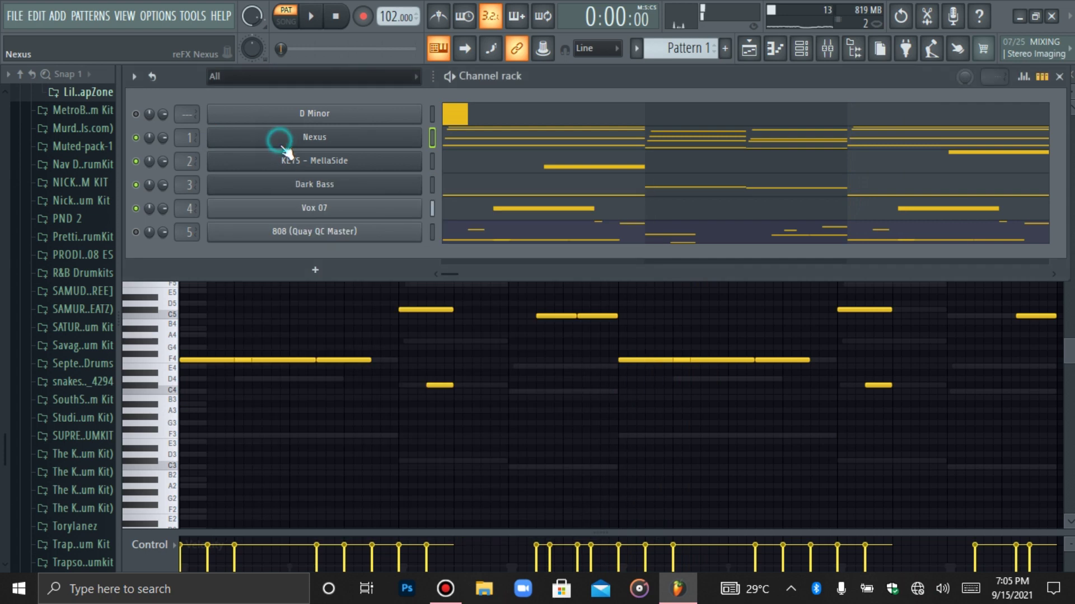
Set the KEYS - MellaSide channel's root note to F#5 and adjust the Dark Bass channel's root note
click(289, 162)
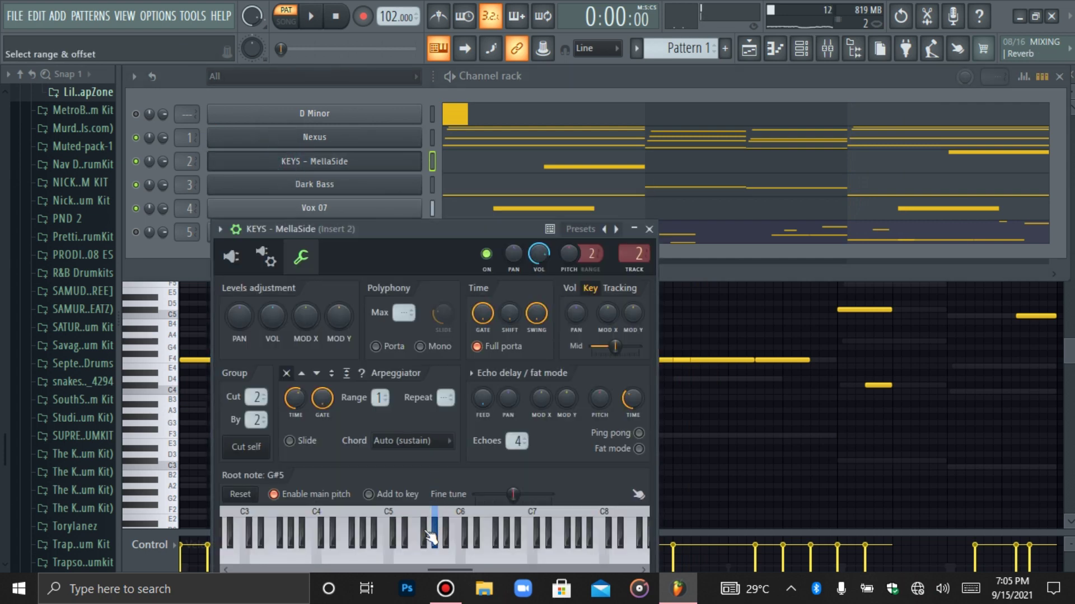
click(316, 186)
click(598, 146)
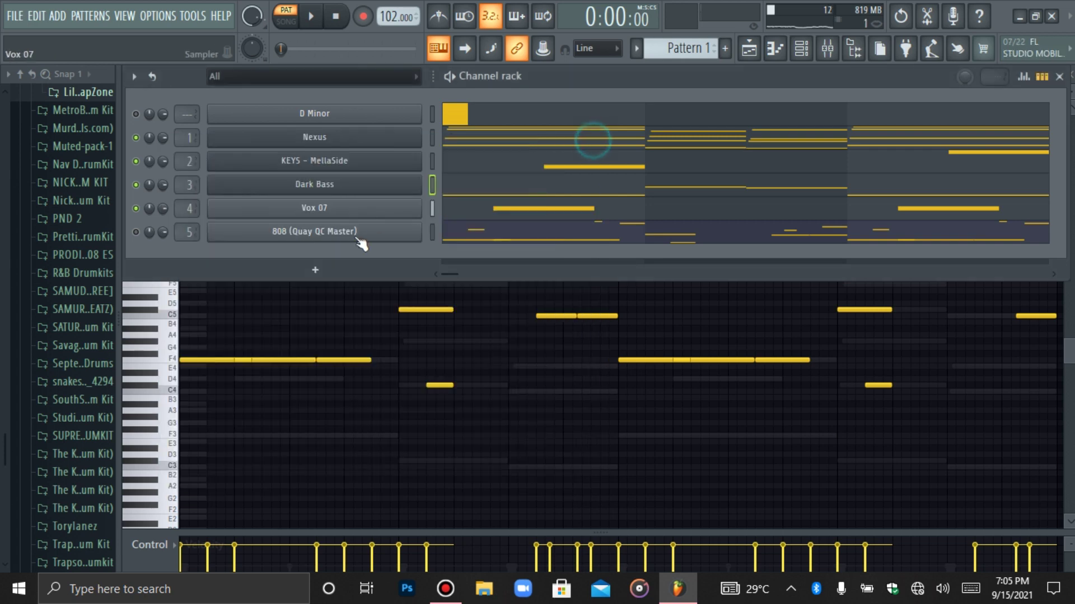
click(328, 231)
click(269, 241)
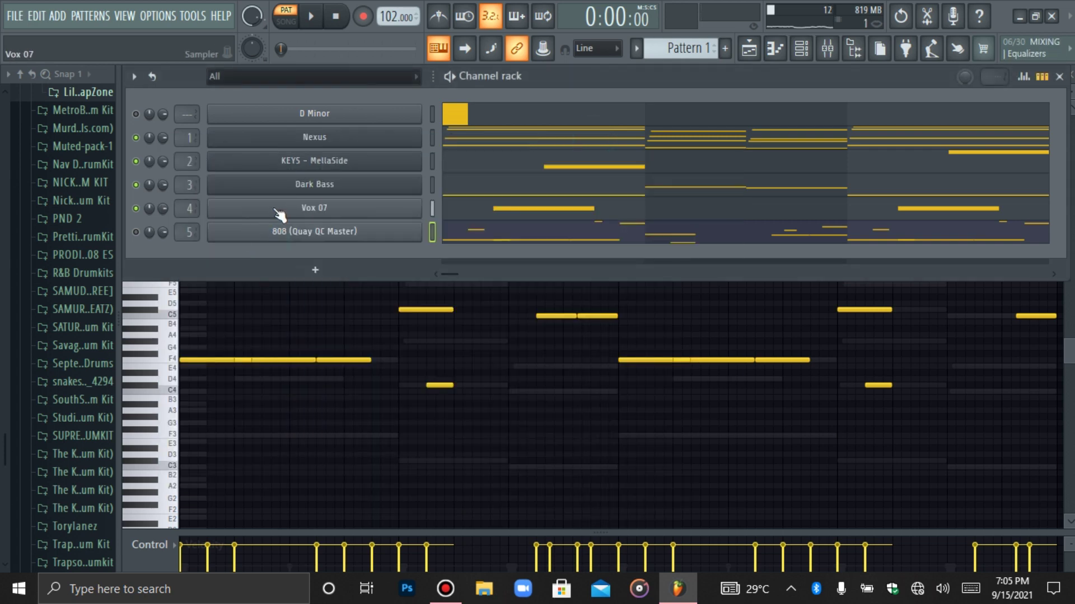
click(275, 187)
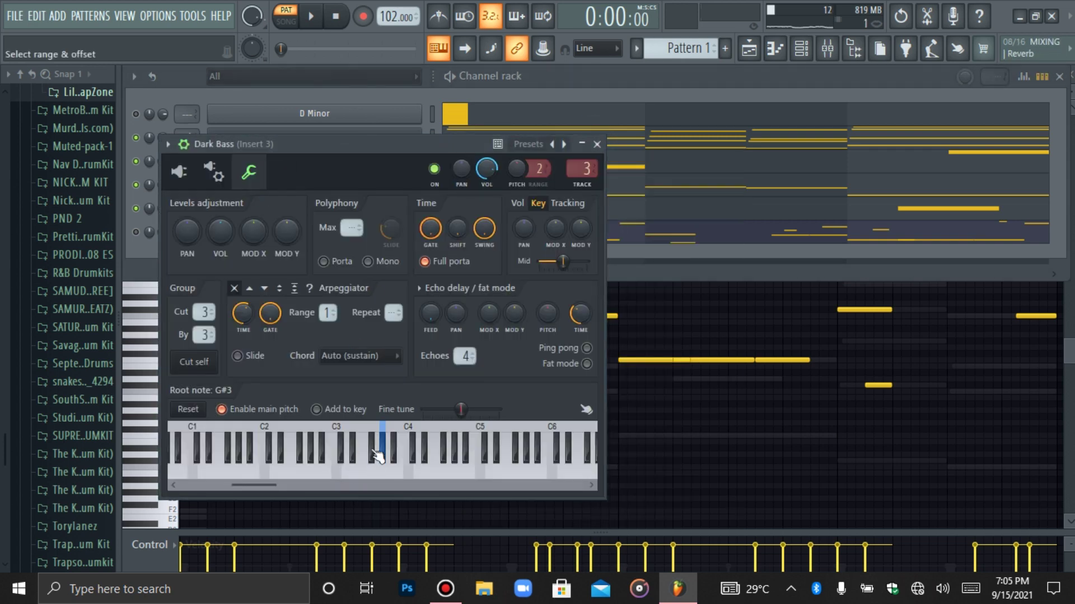
click(598, 146)
Check the KEYS - MellaSide root note and adjust the Nexus channel's root note
click(356, 160)
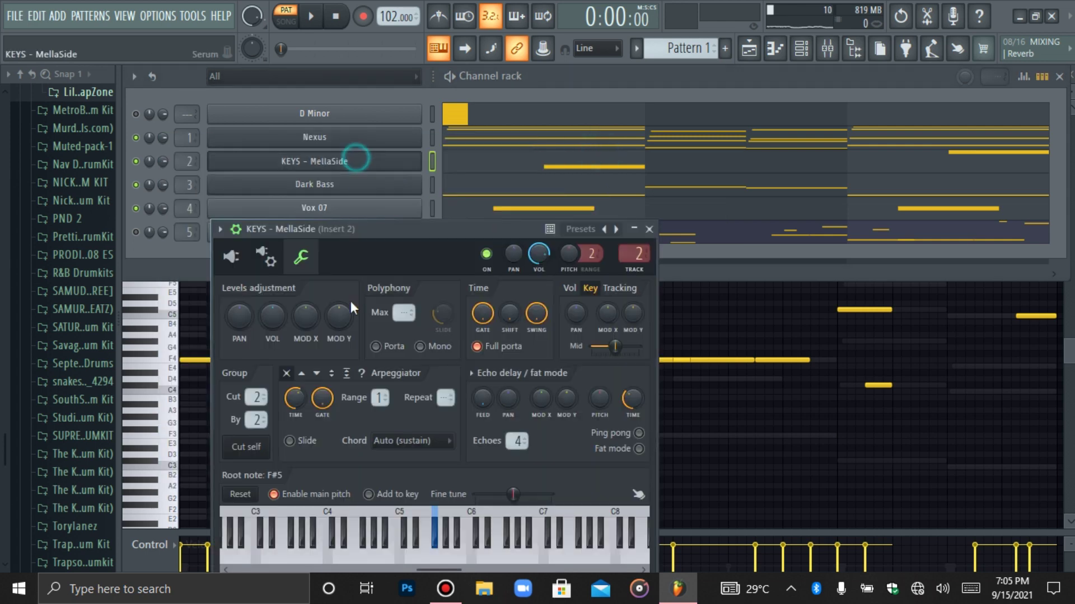
click(315, 140)
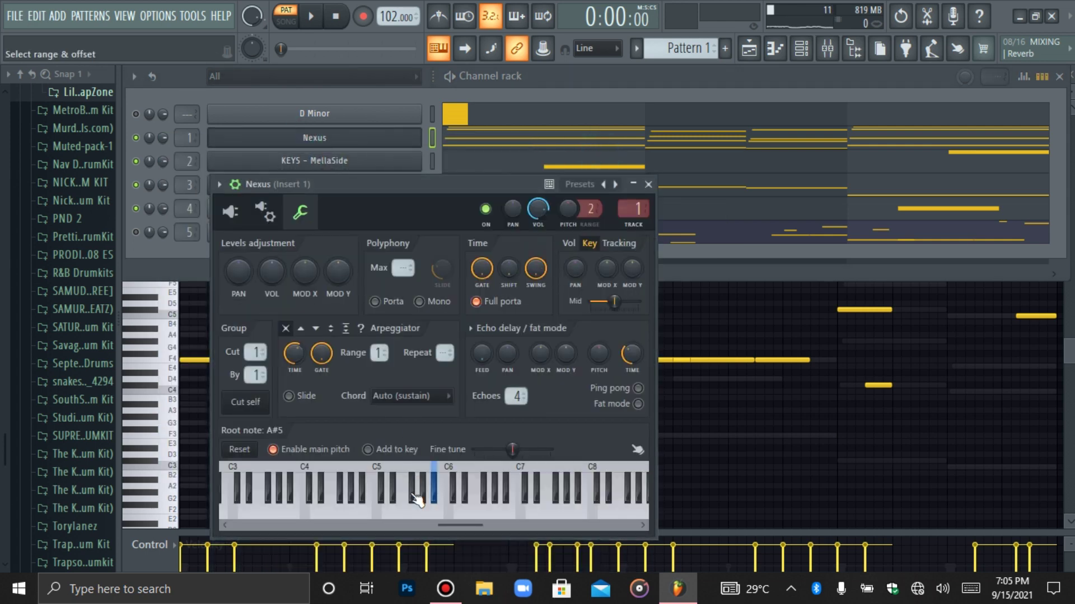
click(309, 147)
Play back the pattern with the 808 channel unmuted and all channels selected
key(space)
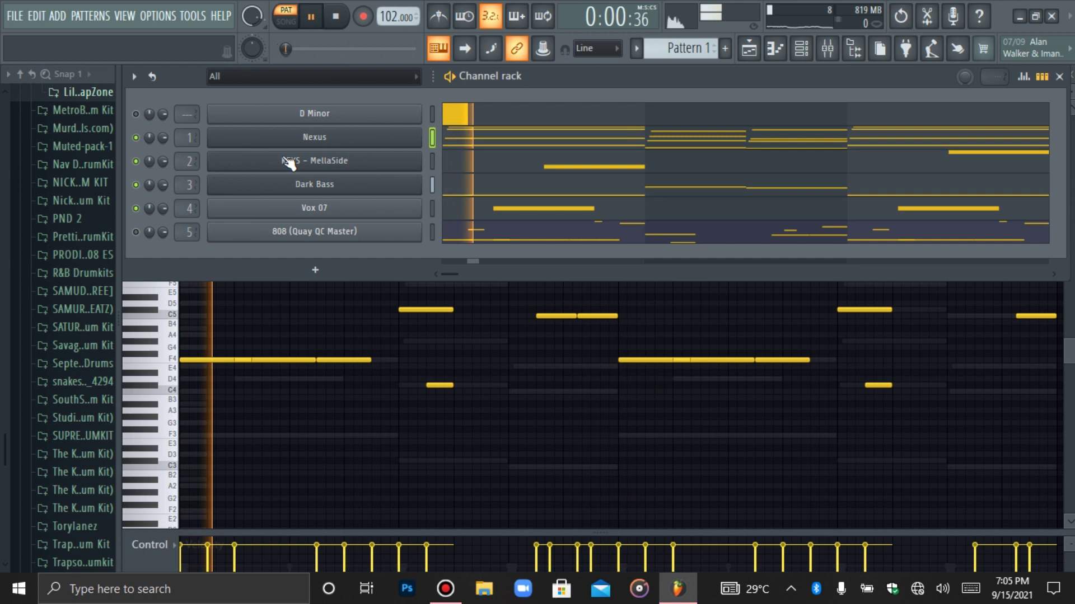
key(space)
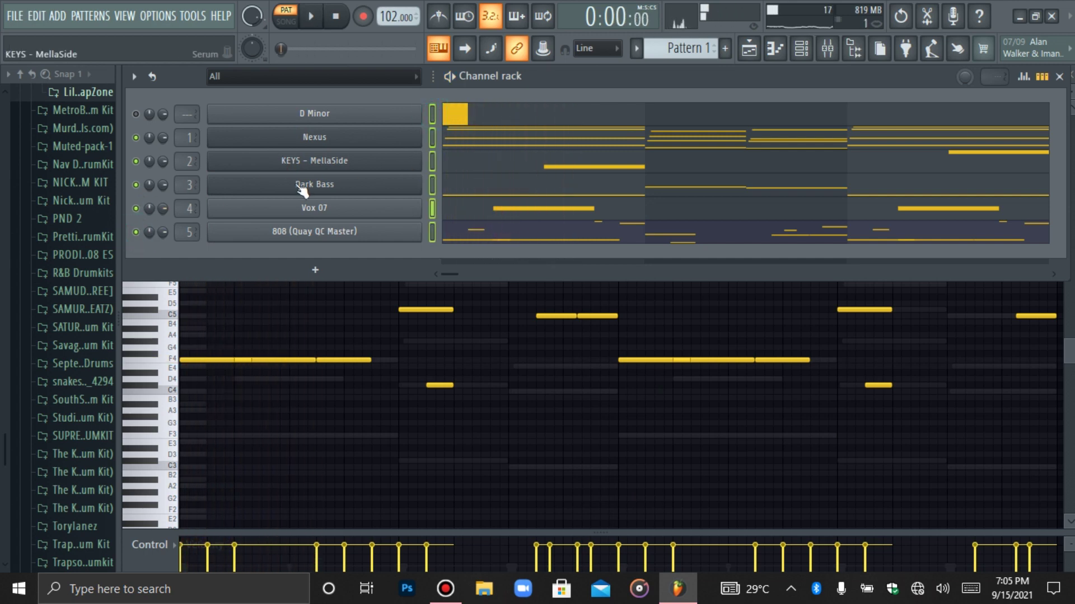
key(space)
click(433, 109)
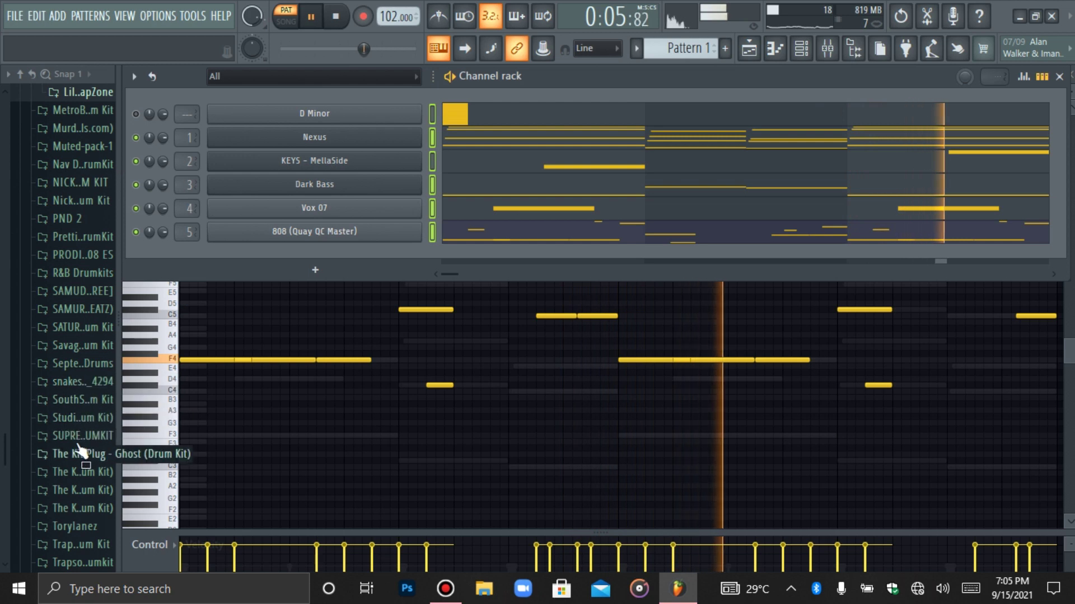
Load SW Kick 002 from the R&B Drumkits Kicks folder as a new channel and add a hit on step 1 of bar 1
click(56, 273)
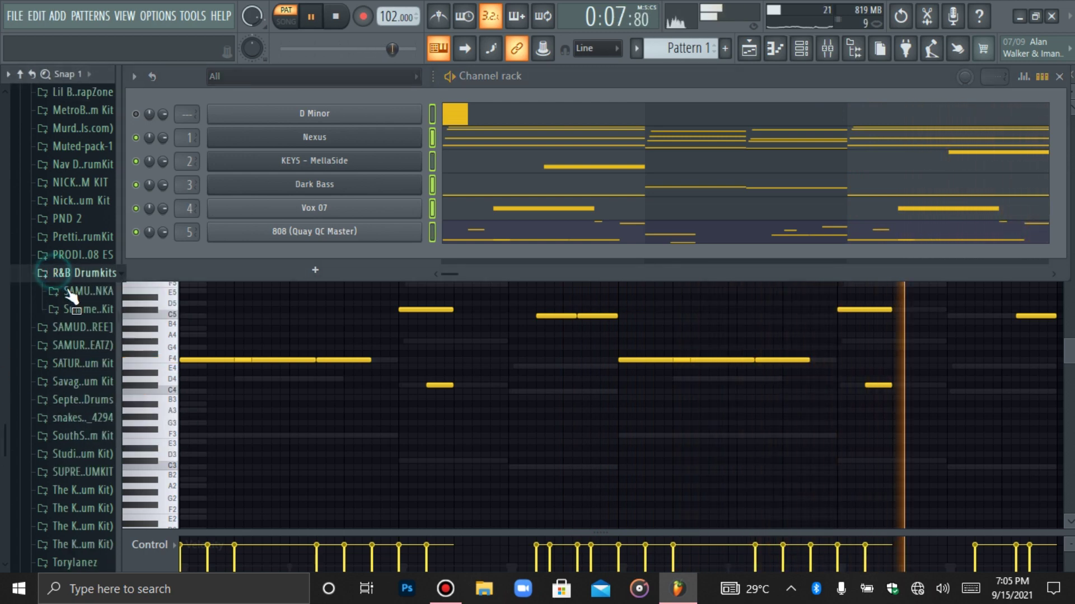
click(68, 309)
click(86, 399)
key(space)
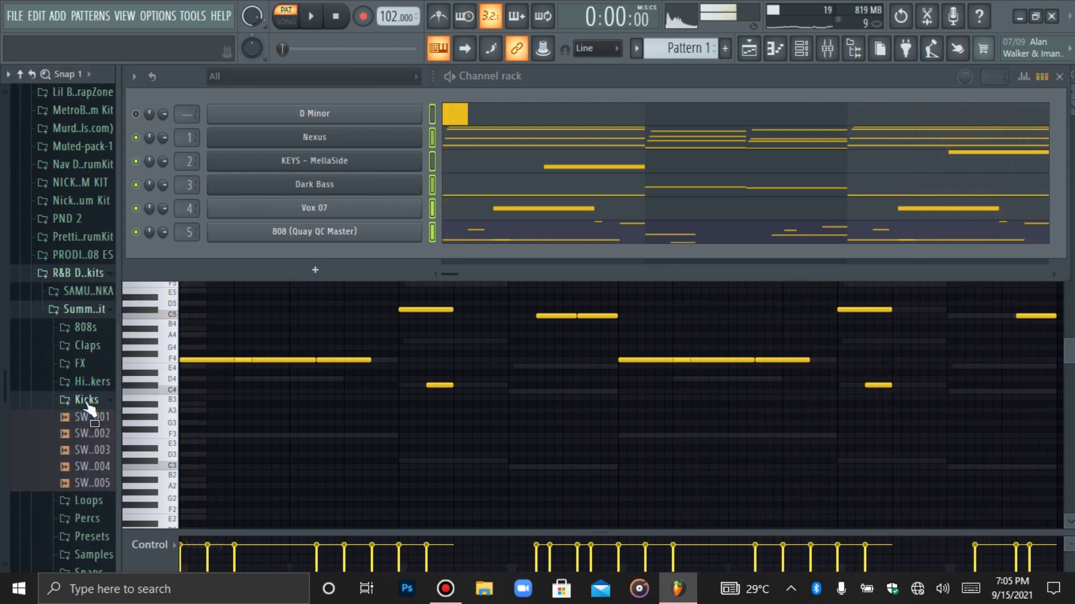
drag(323, 259, 217, 257)
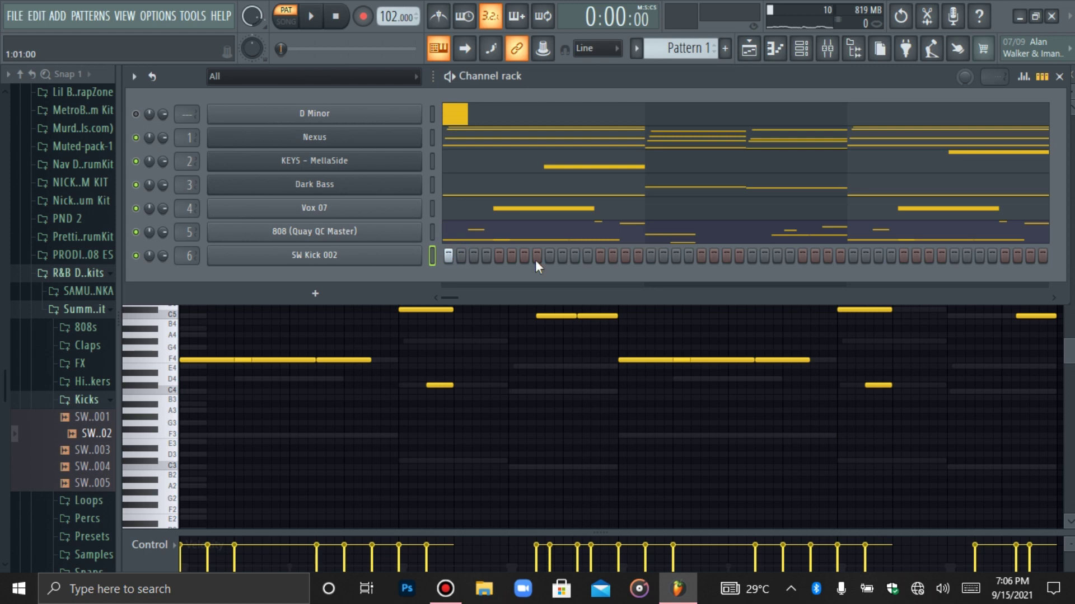
Add a SW Kick 002 hit on step 11 of bar 1 and select the kick notes in the piano roll
key(space)
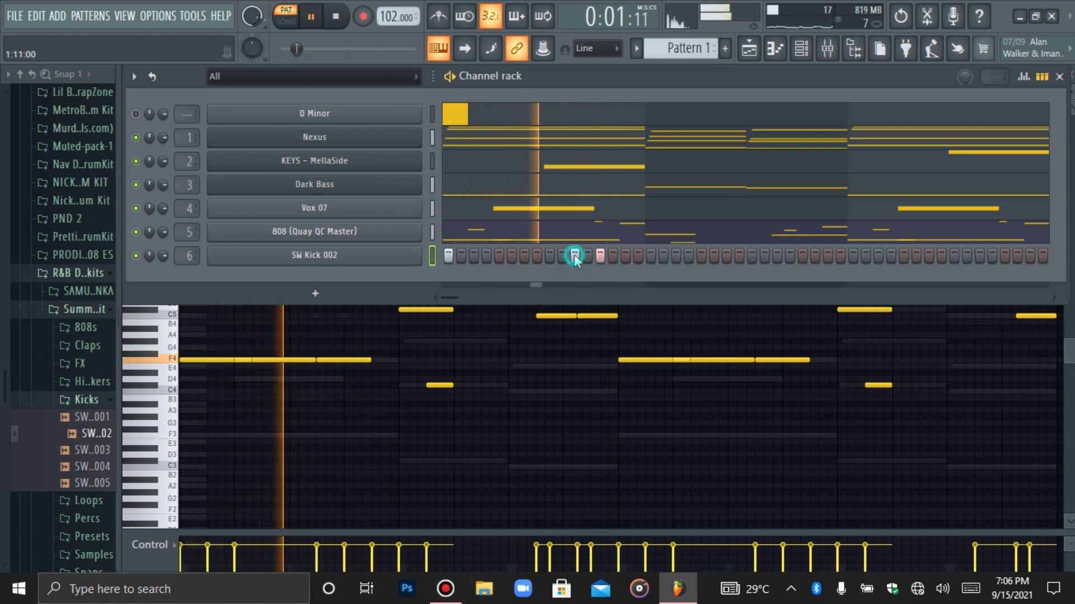
click(368, 254)
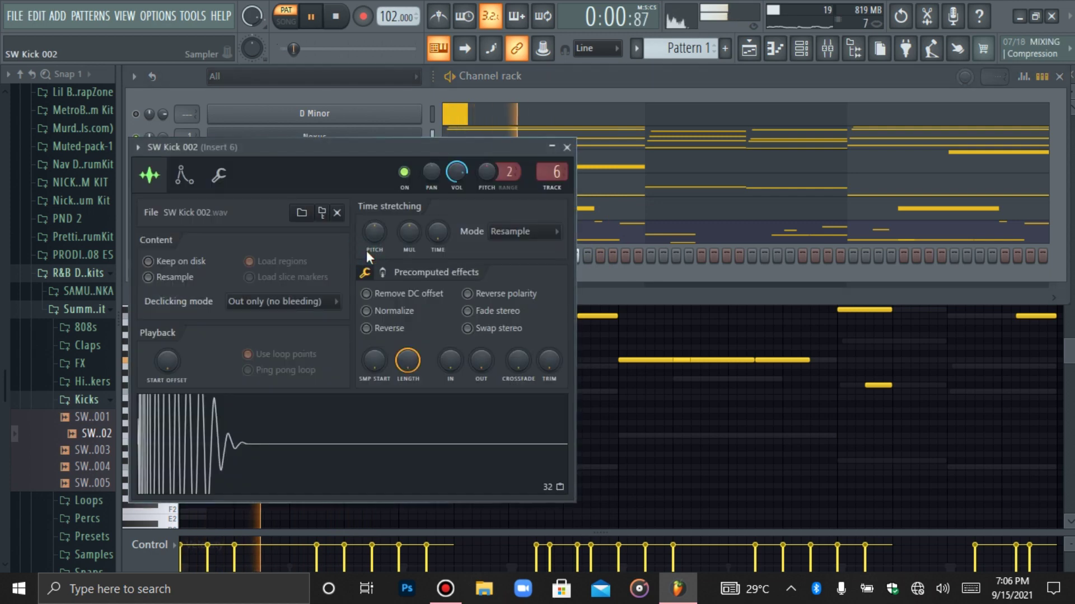
click(567, 147)
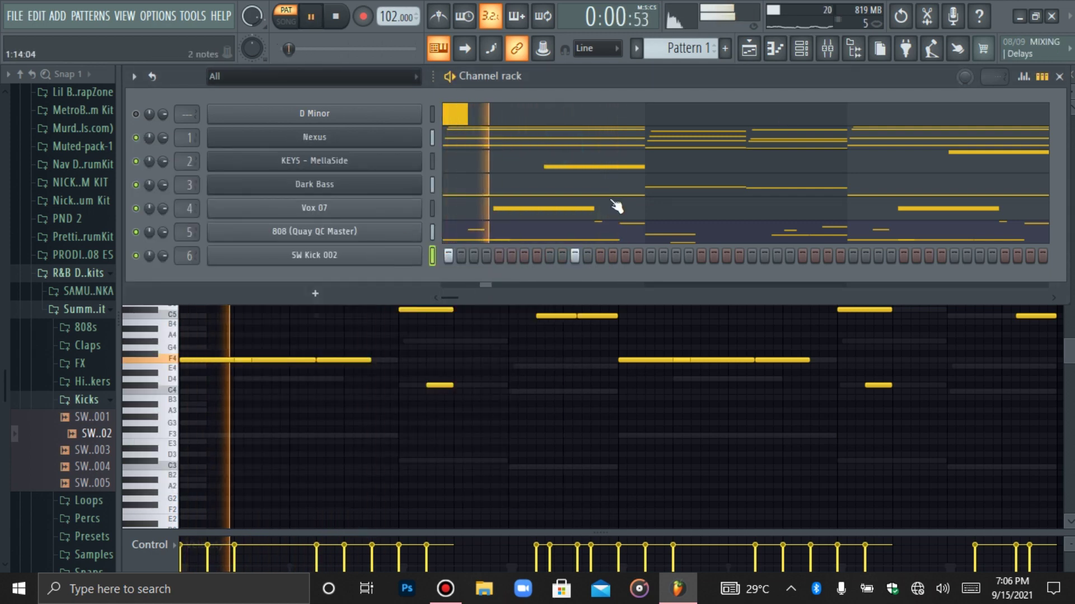
key(F7)
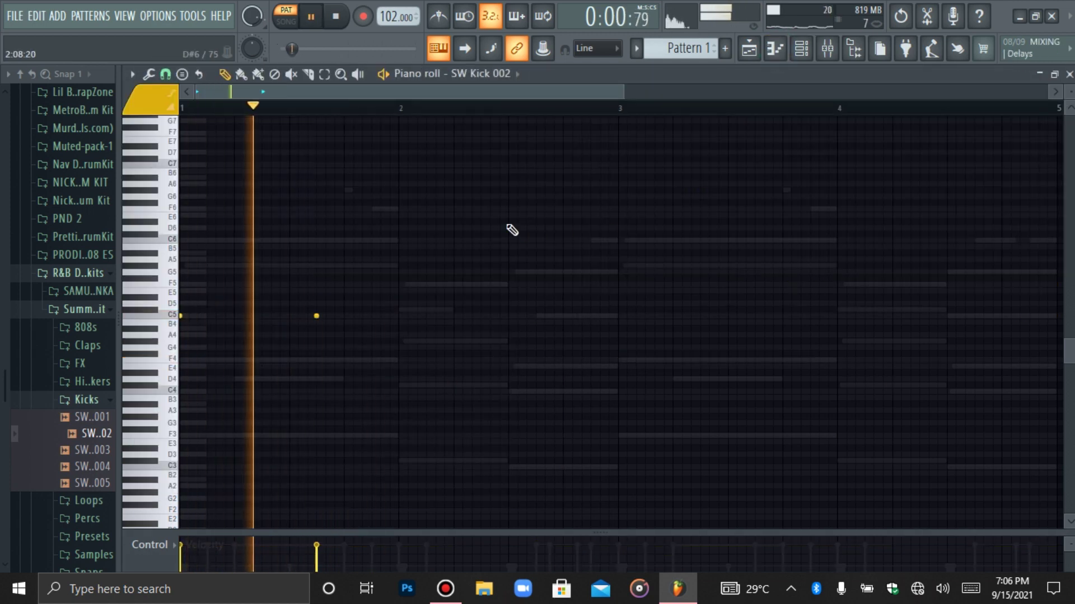
drag(383, 259, 152, 437)
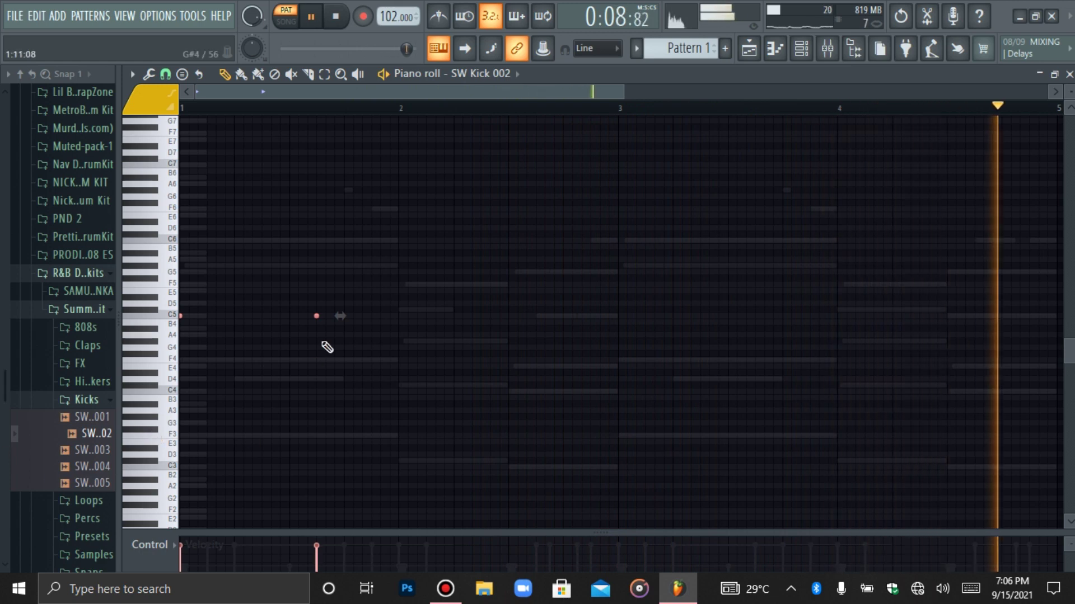
click(803, 54)
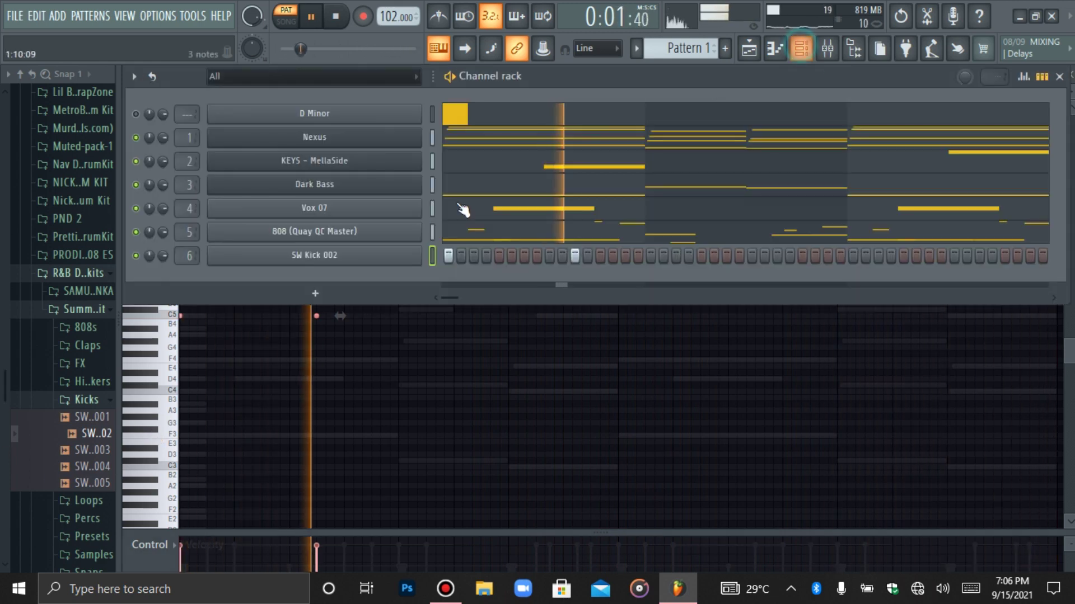
Add SW Kick 002 hits on steps 1, 11 and 14 of bar 2 and adjust the kick channel's volume
click(511, 256)
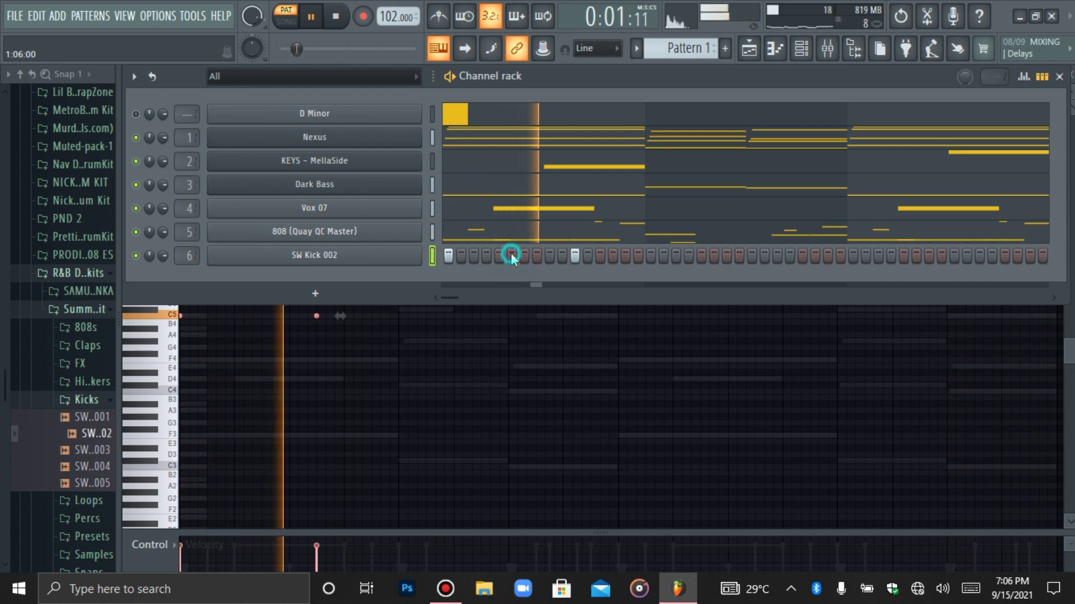
click(650, 255)
click(777, 256)
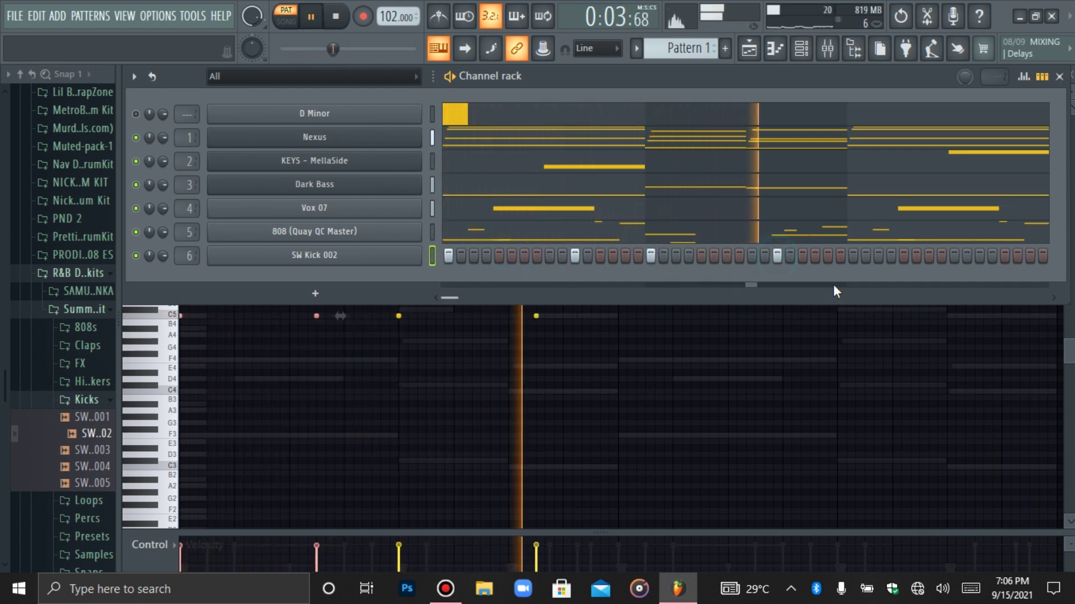
click(824, 249)
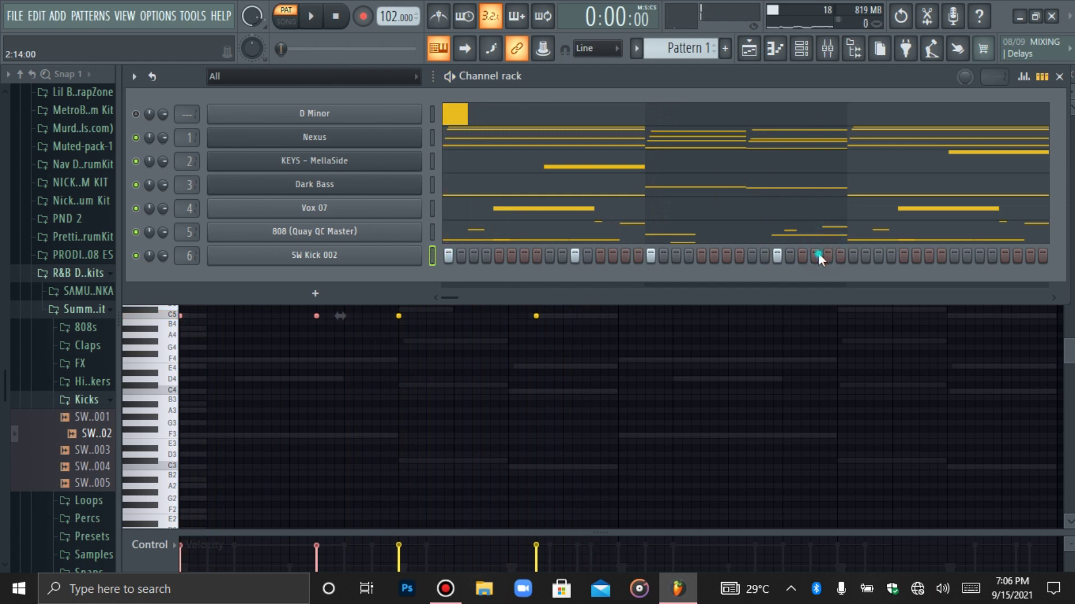
drag(162, 255, 163, 260)
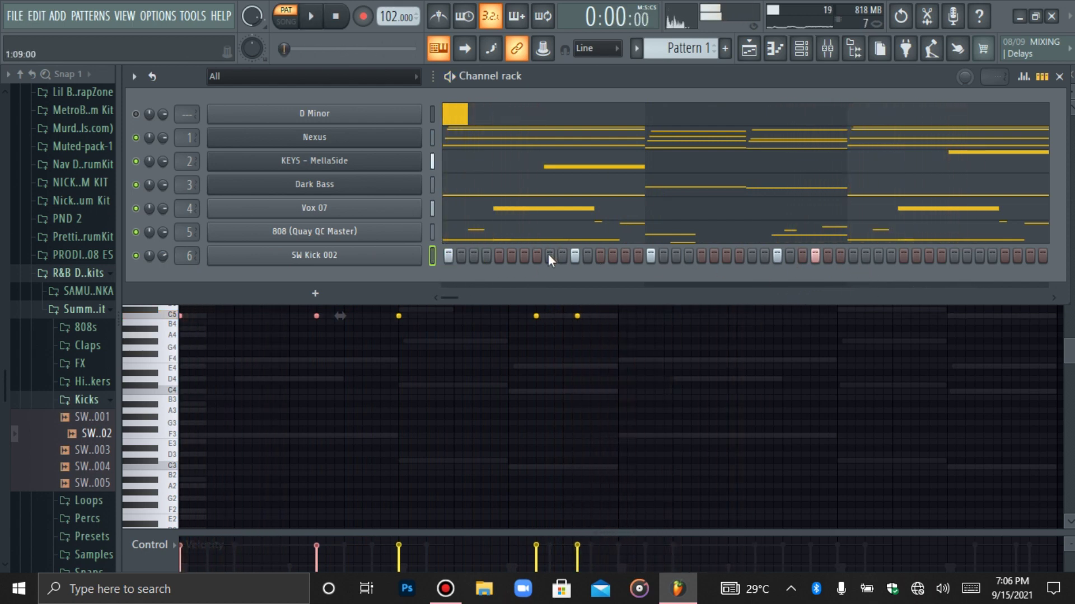
Try extra kick hits on steps 6 and 7 of bar 1
click(513, 257)
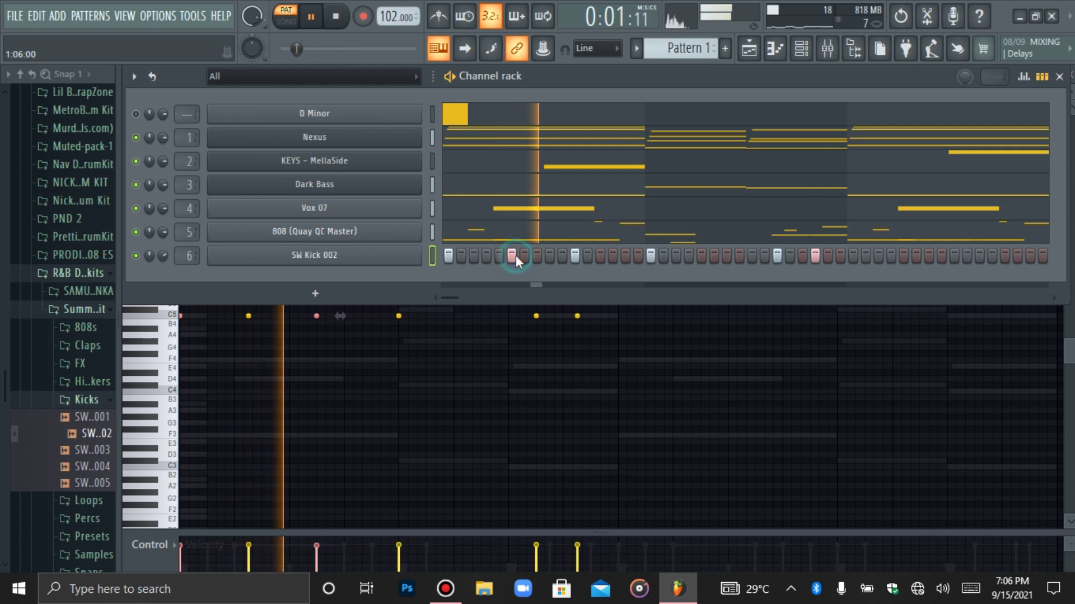
click(513, 256)
click(524, 256)
click(524, 256)
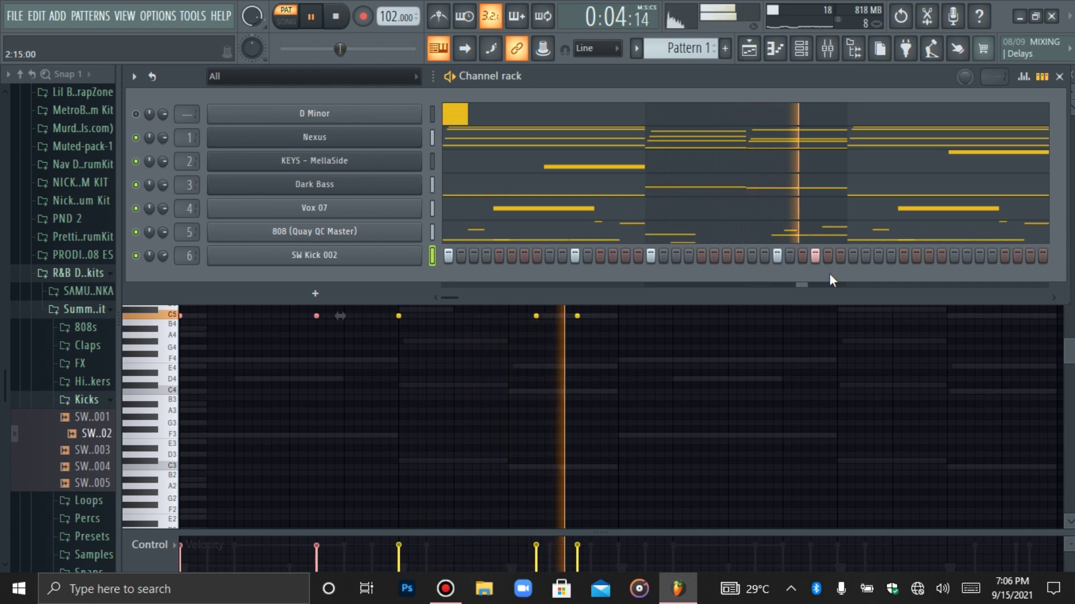
Add SW Kick 002 hits on steps 1, 3 and 11 of bar 3
click(854, 255)
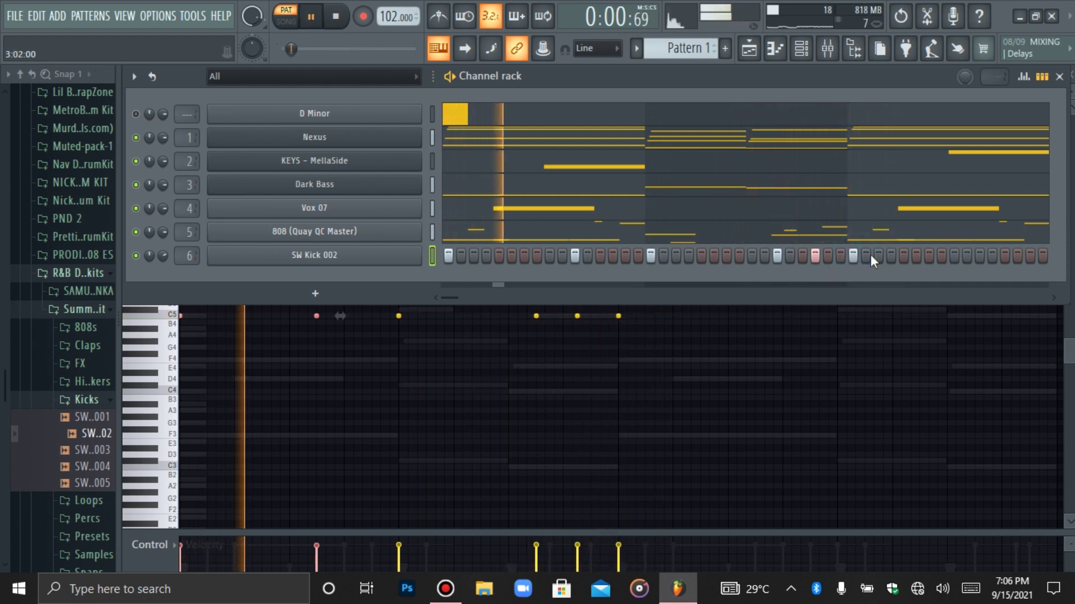
click(879, 256)
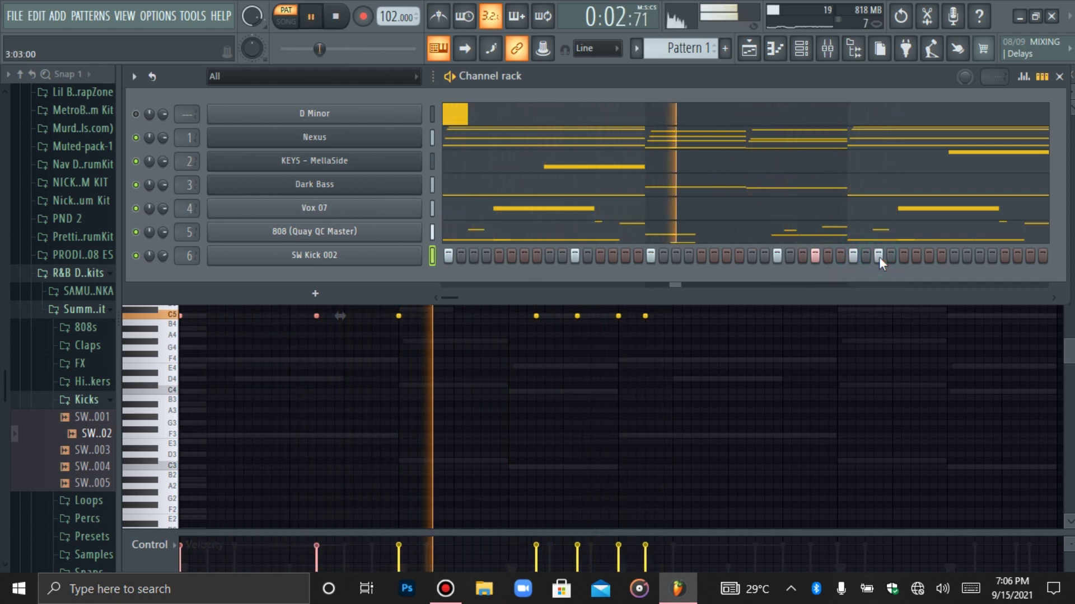
click(980, 257)
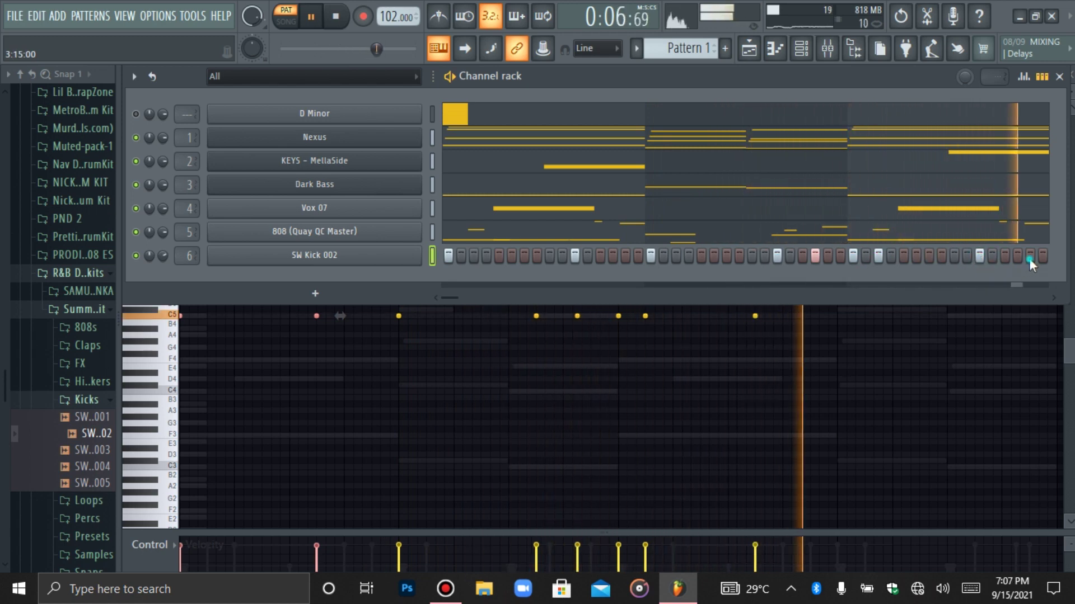
click(626, 256)
click(627, 256)
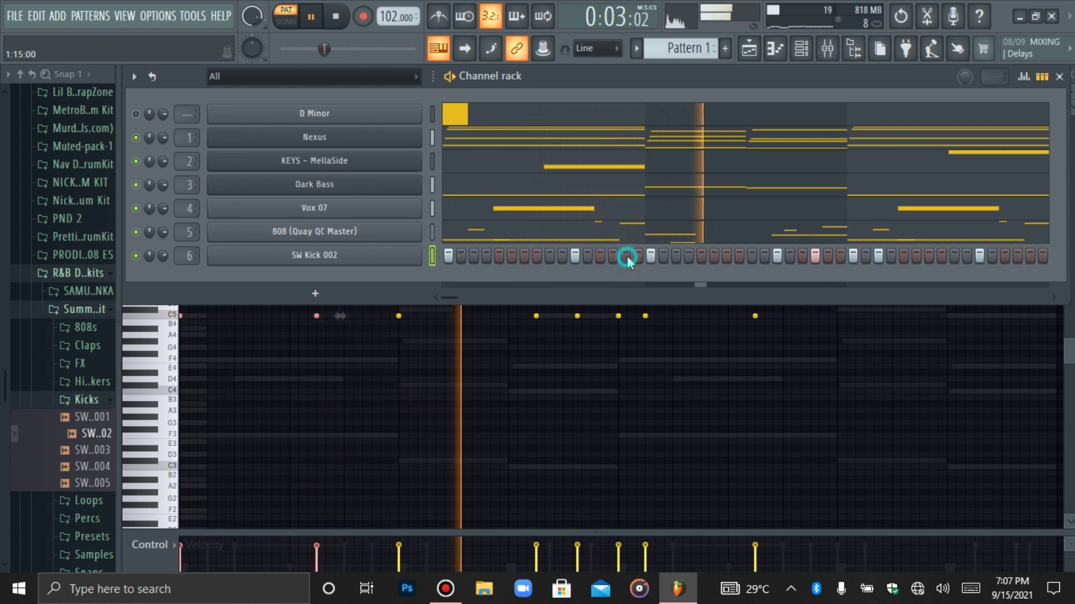
drag(446, 298, 468, 297)
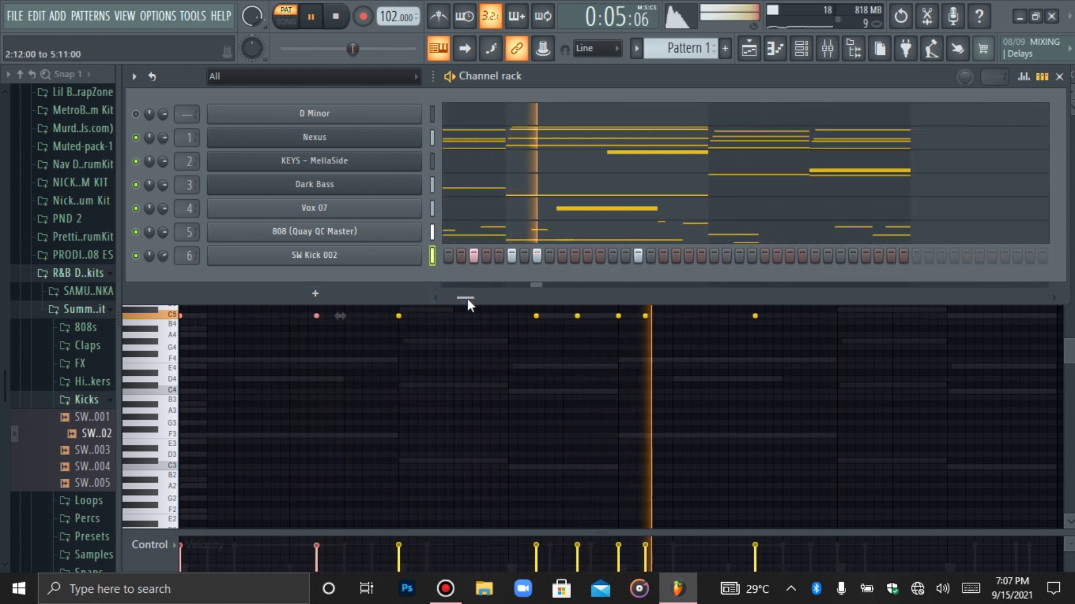
Add SW Kick 002 hits on steps 1, 11 and 14 of bar 4
click(714, 256)
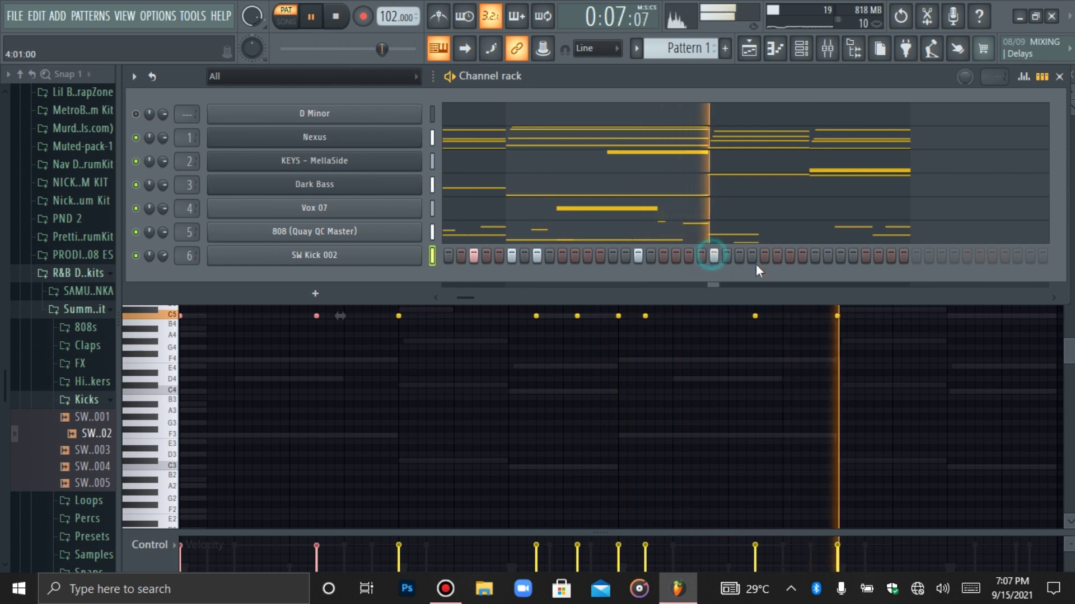
click(840, 256)
click(879, 256)
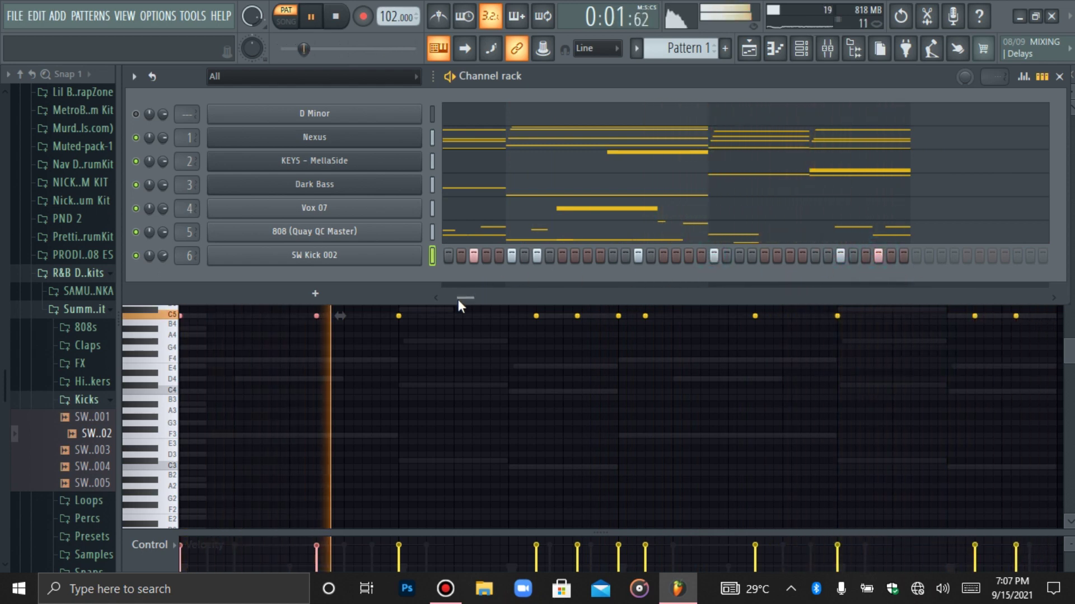
drag(435, 300, 307, 293)
Find the X SNARES folder in the XXXTENTACION DRUM KIT and add X SNARE (4) as a new channel
click(81, 399)
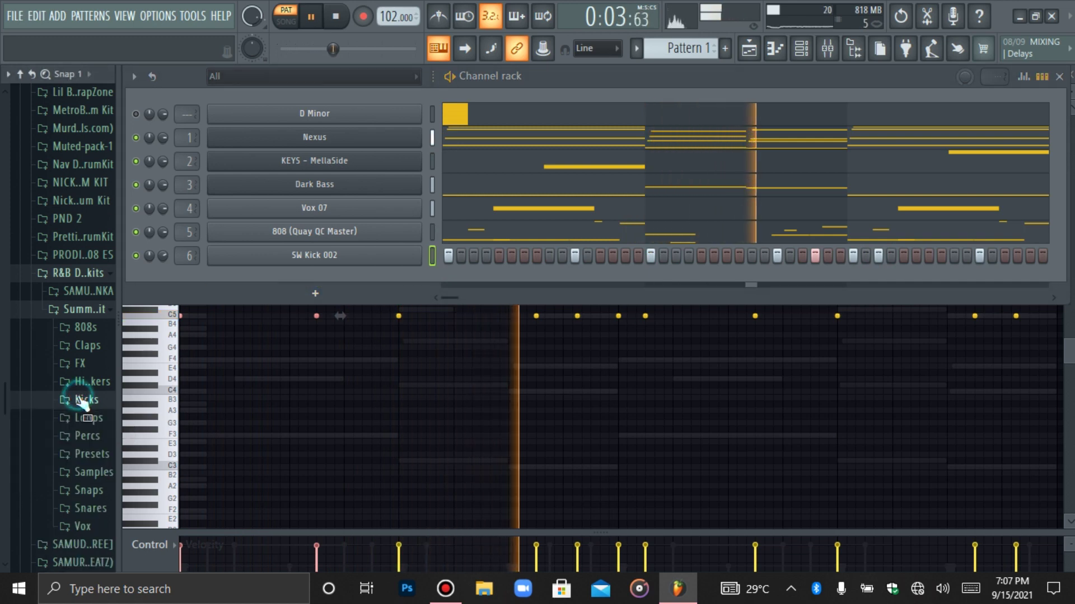
click(43, 274)
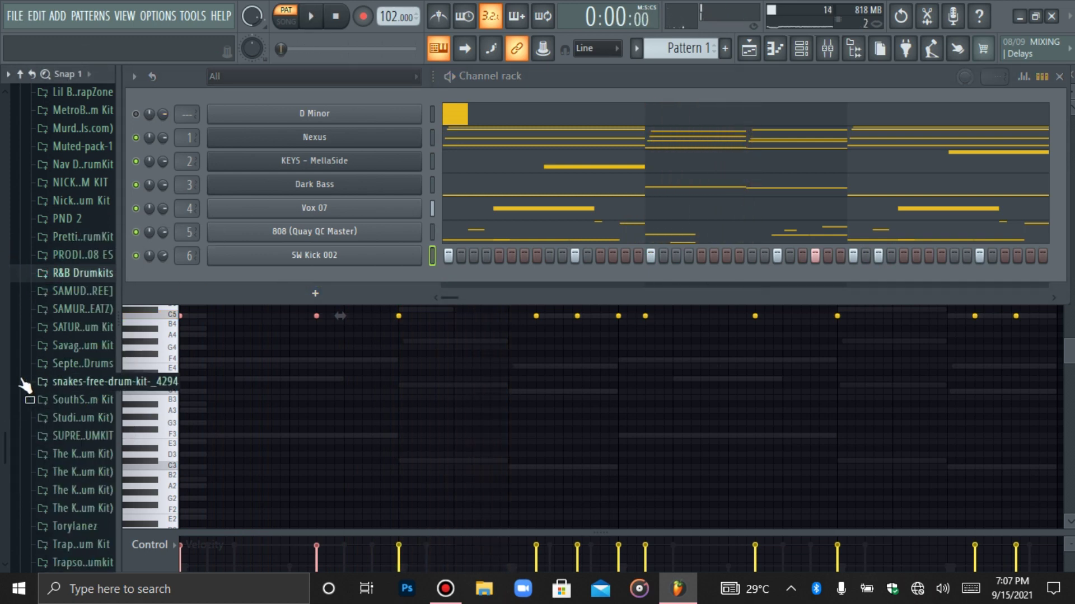
scroll(68, 389, down, 5)
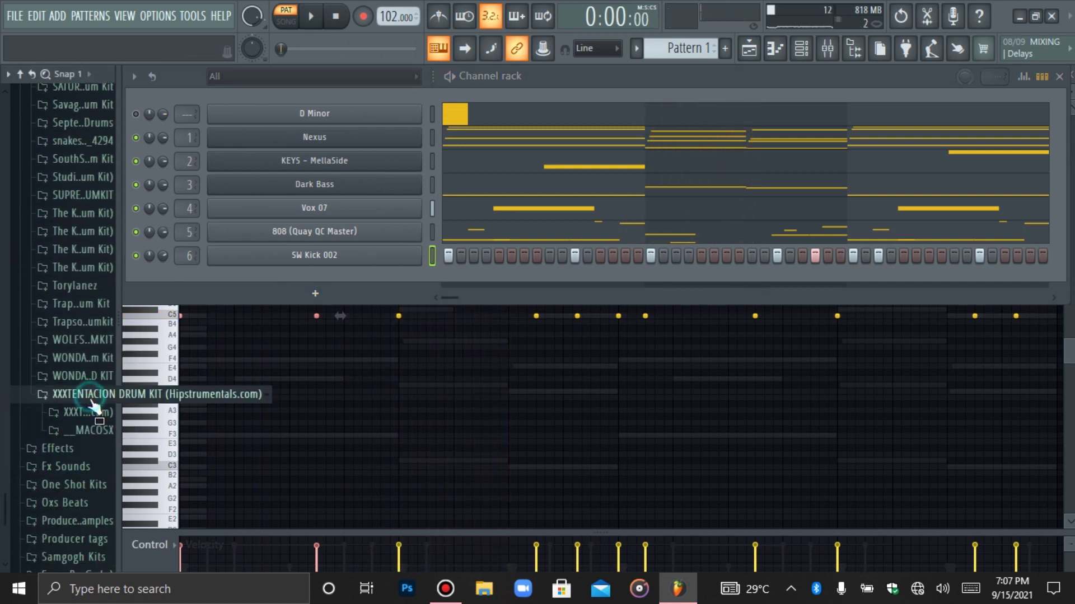
click(84, 412)
click(98, 528)
click(88, 375)
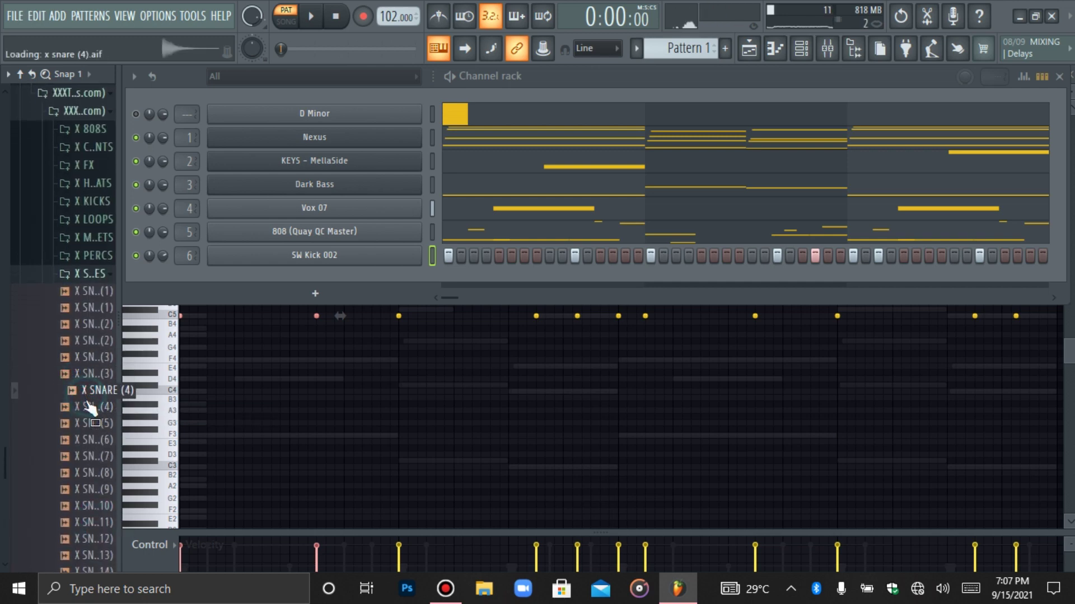
drag(237, 278, 533, 278)
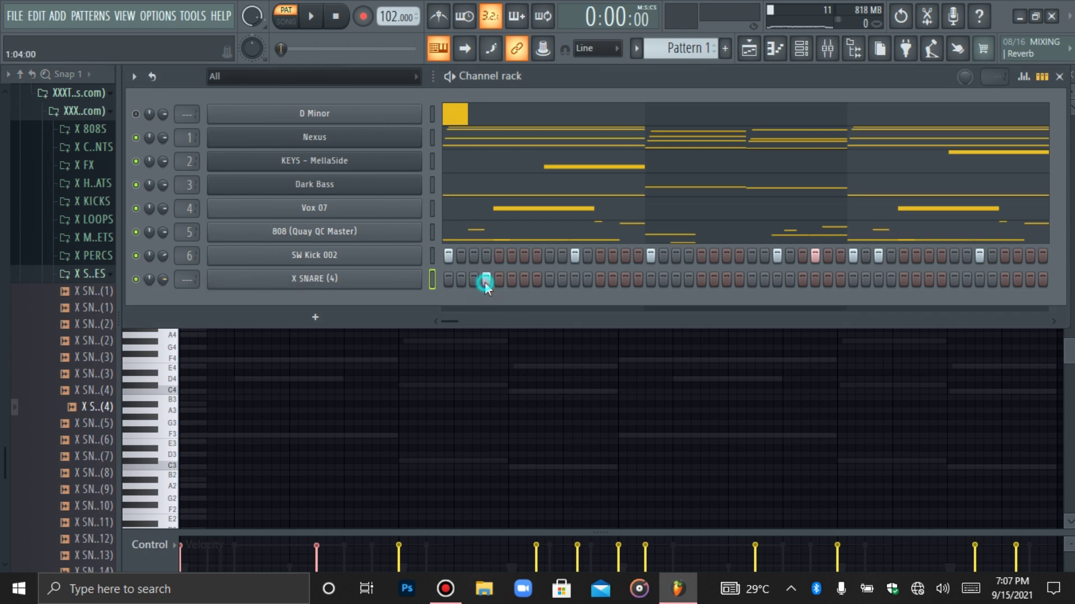
Add X SNARE (4) hits on steps 4, 7 and 13 of bar 1 and steps 4, 7, 13 and 15 of bar 2
key(space)
click(597, 282)
click(687, 278)
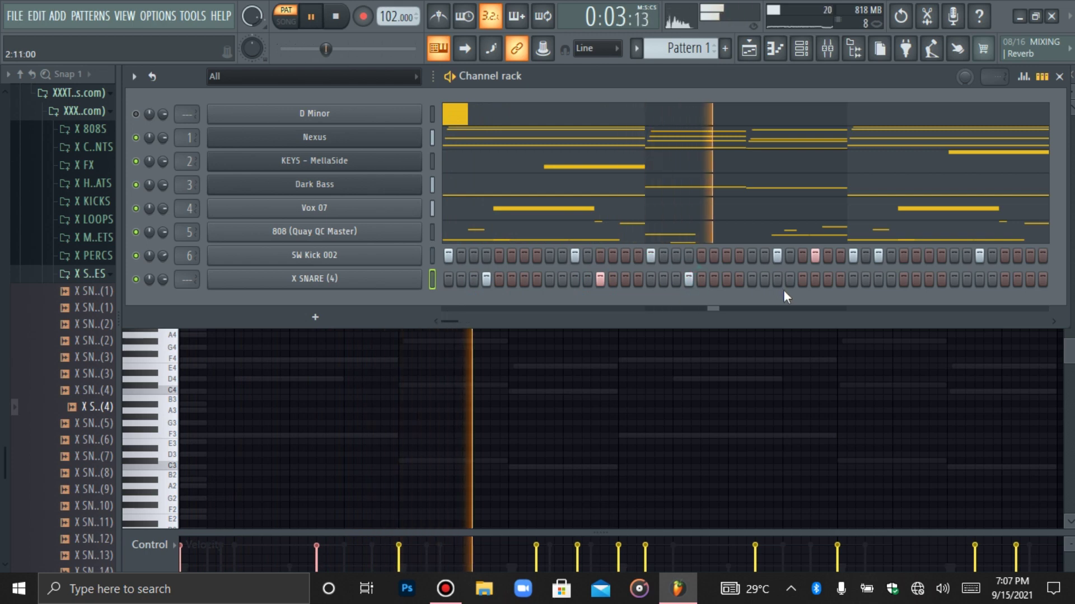
click(801, 283)
click(522, 283)
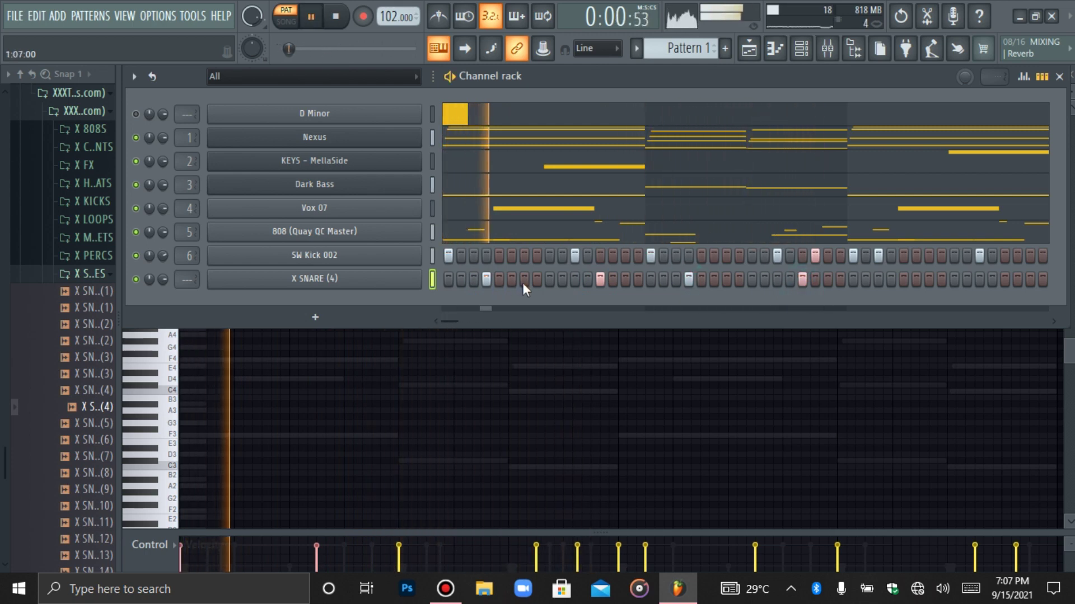
click(727, 281)
click(832, 278)
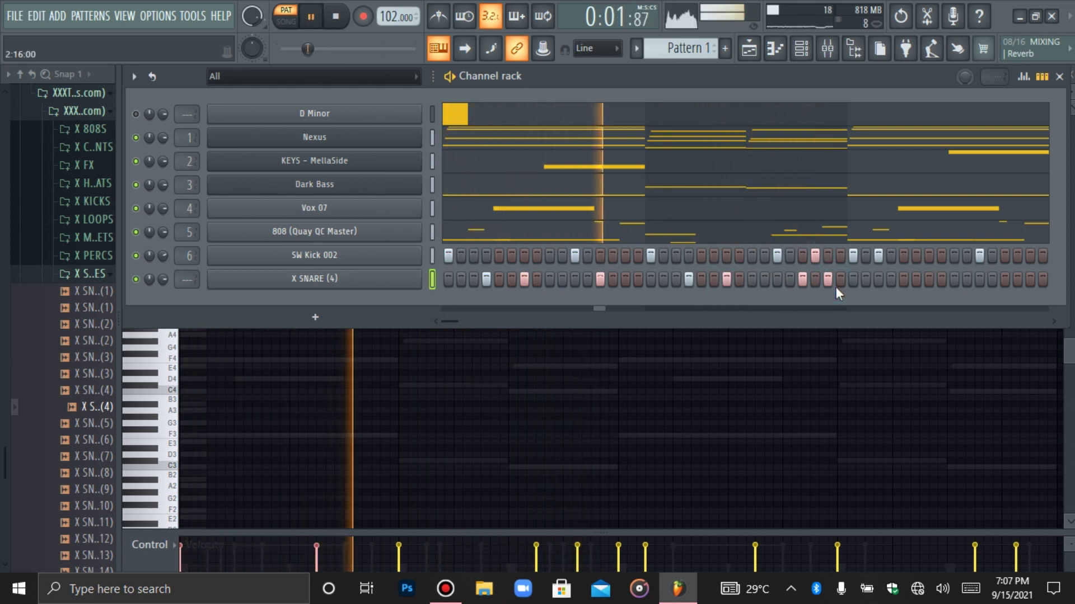
Remove the snare hit on step 15 of bar 2 and try the bar 1 step 7 hit on steps 11 and 9 instead
click(831, 283)
click(526, 280)
click(576, 281)
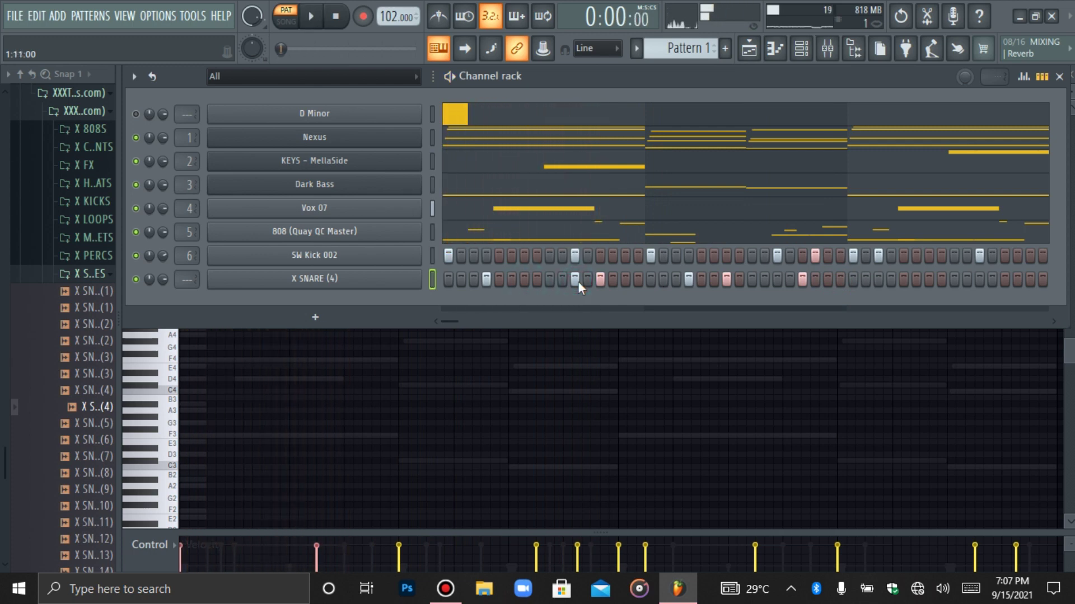
click(577, 280)
key(space)
key(space)
click(549, 280)
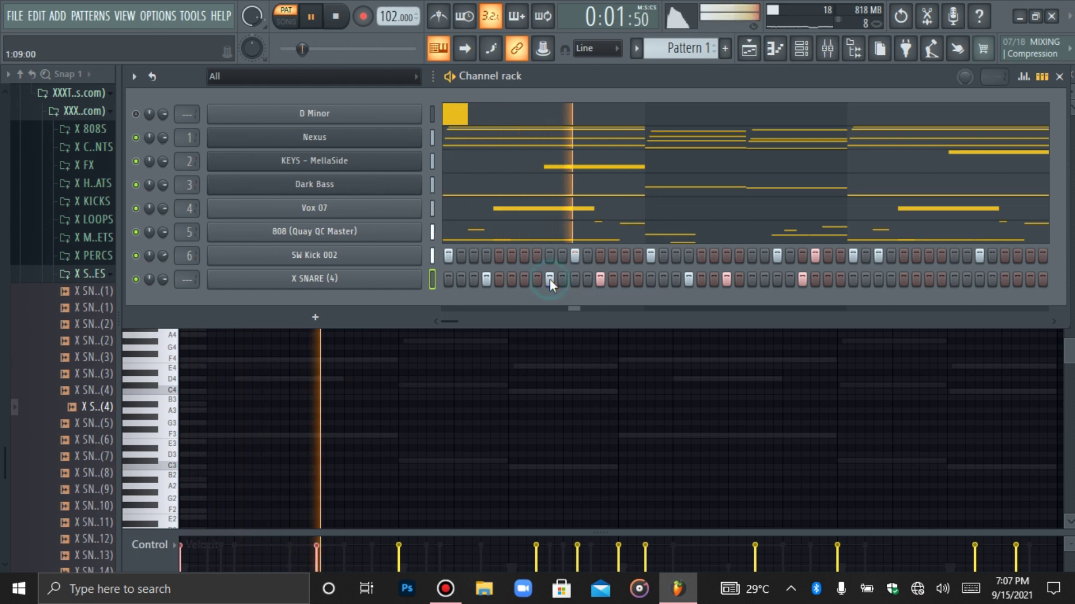
click(549, 280)
key(space)
key(space)
click(523, 279)
Lower the X SNARE (4) note on step 7 of bar 1 to A4 in the piano roll
click(786, 39)
key(space)
drag(311, 221, 253, 380)
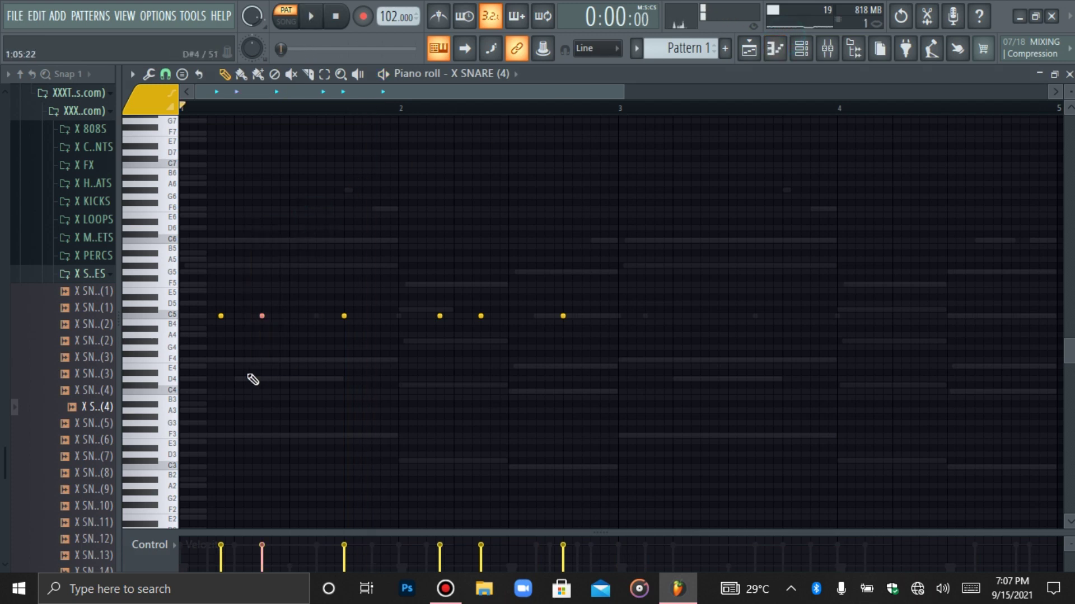
key(shift+Down)
key(shift+Down)
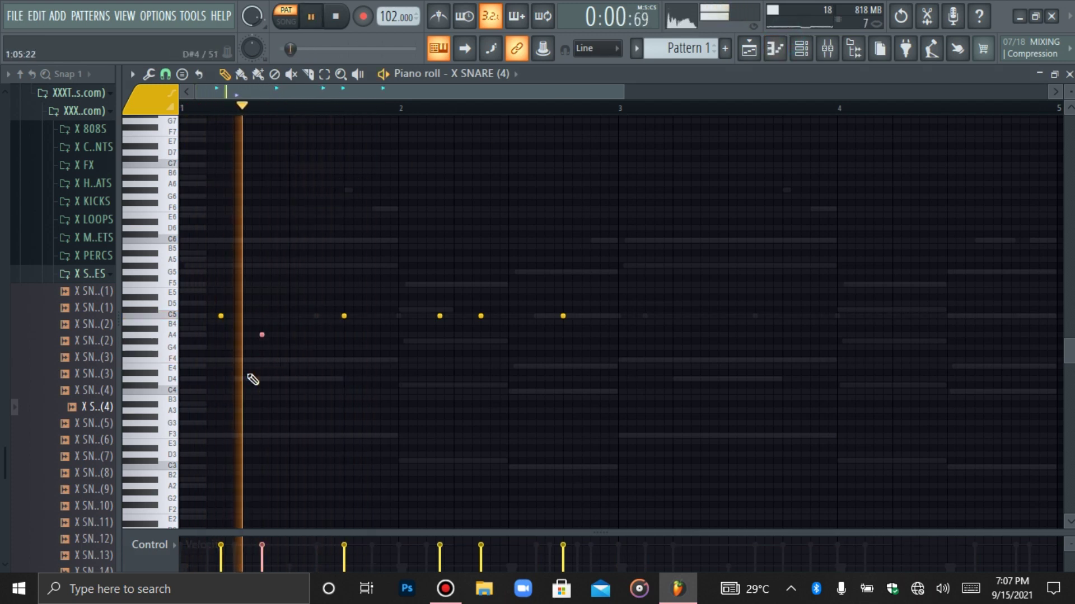
Lower the snare note on step 7 of bar 2 to G#4, keeping the step 4 note at C5
drag(496, 303, 400, 422)
key(ctrl+Down)
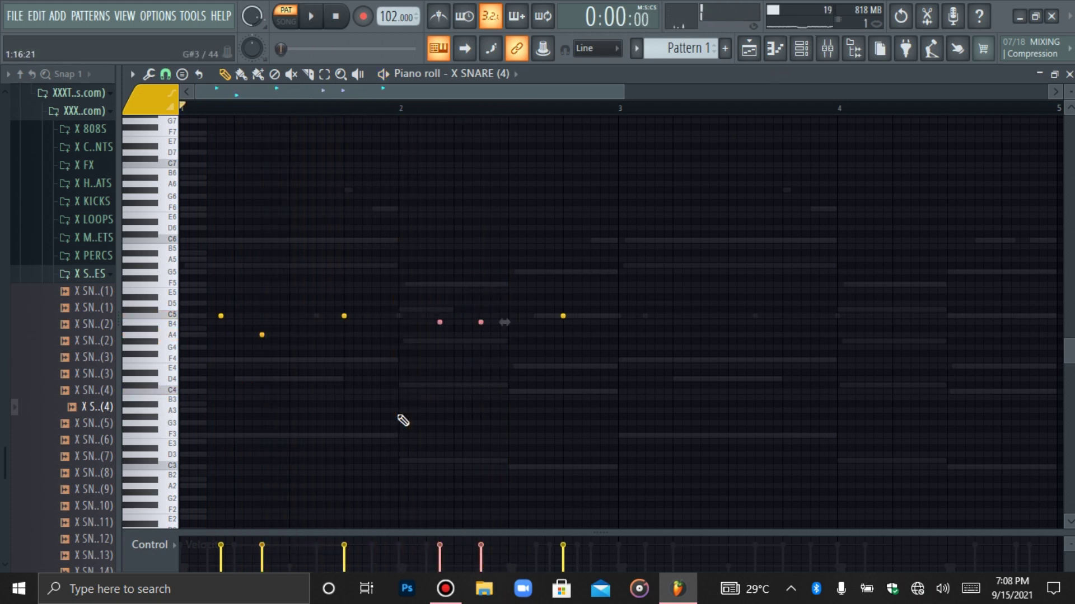
drag(449, 303, 427, 380)
key(shift+Up)
key(shift+Up)
key(shift+Up)
key(shift+Up)
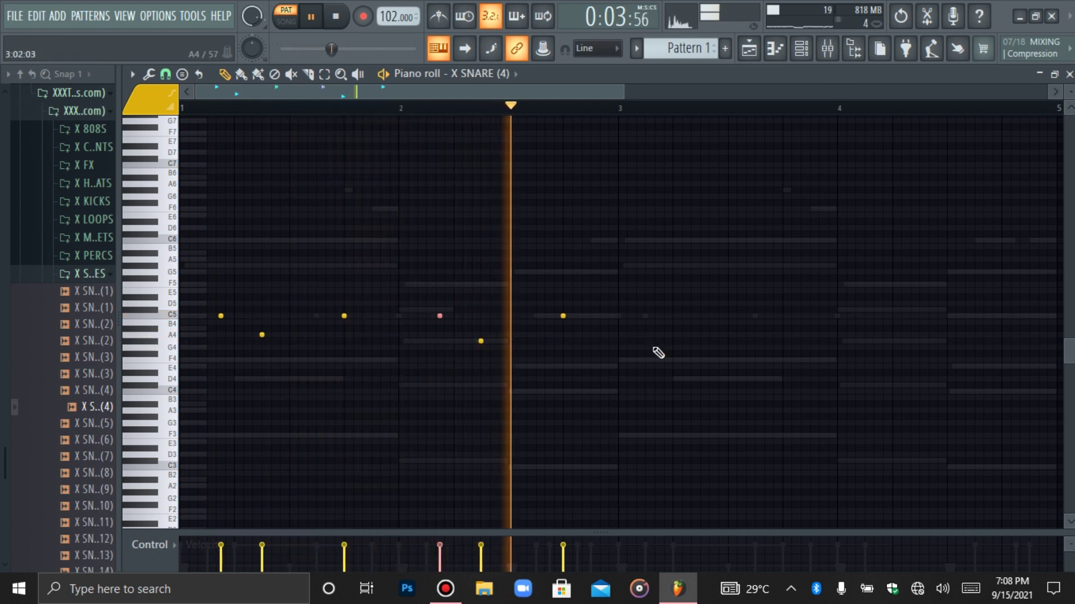
Lower the snare note on step 13 of bar 2 to A4 and try an extra A4 note on step 15
drag(582, 312, 561, 353)
key(shift+Down)
key(shift+Down)
key(shift+Down)
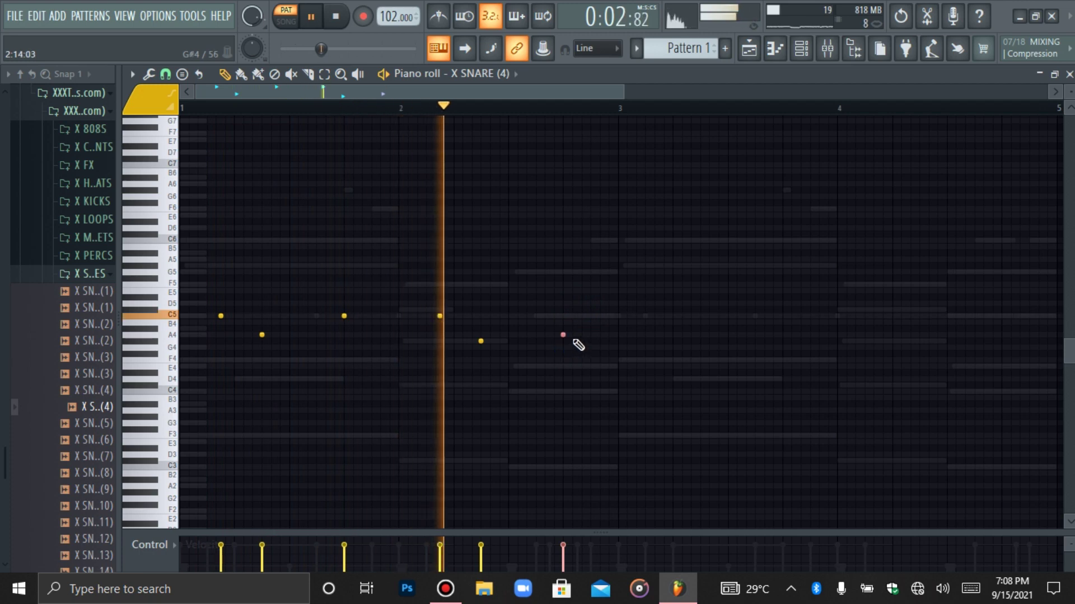
click(593, 335)
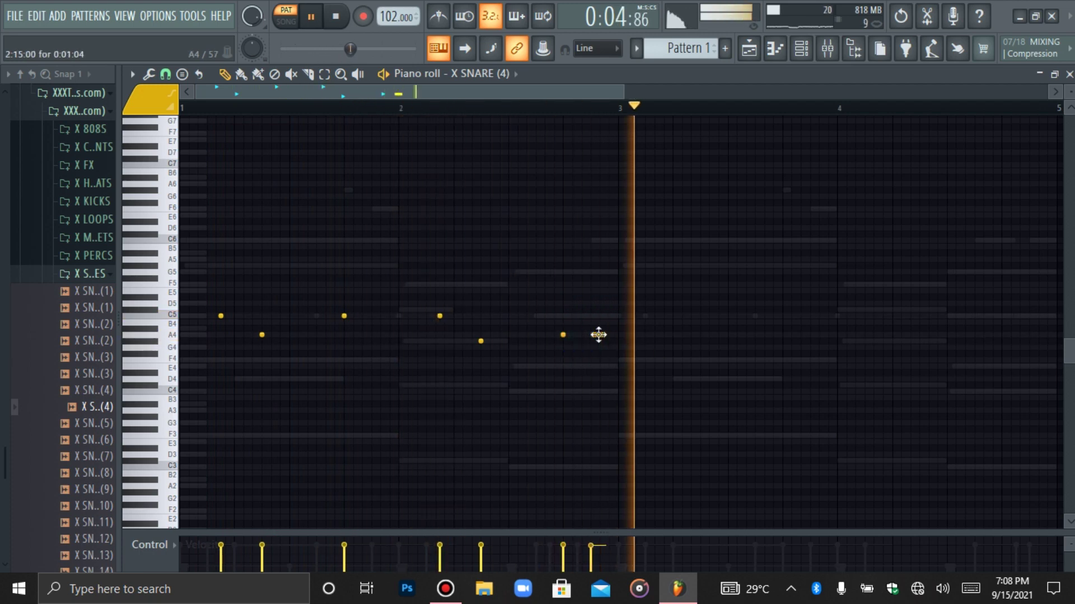
click(801, 48)
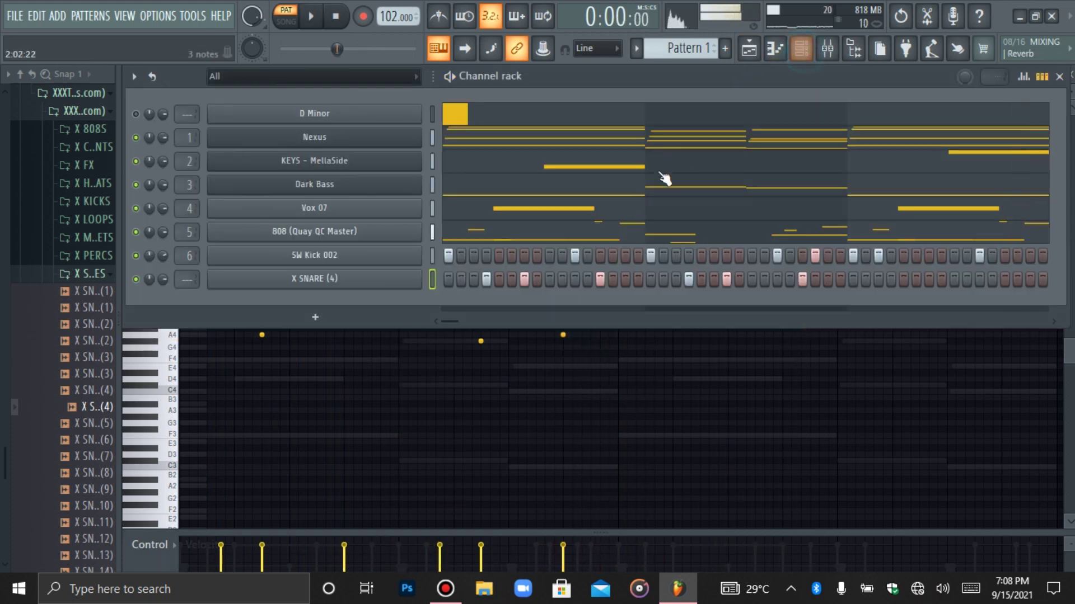
Route the X SNARE (4) channel to mixer track 7
click(92, 273)
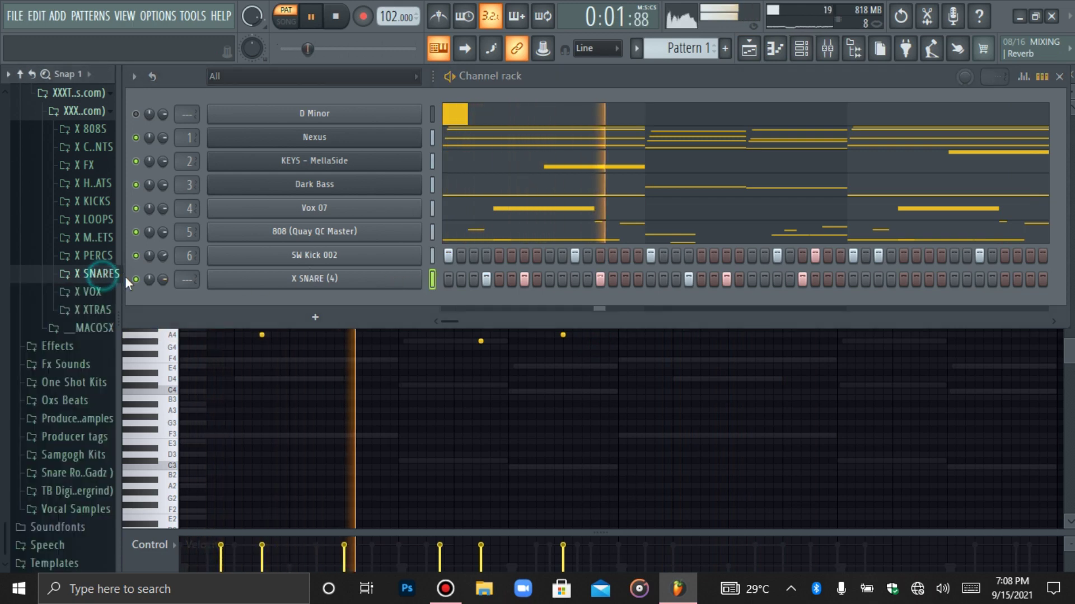
scroll(185, 277, up, 7)
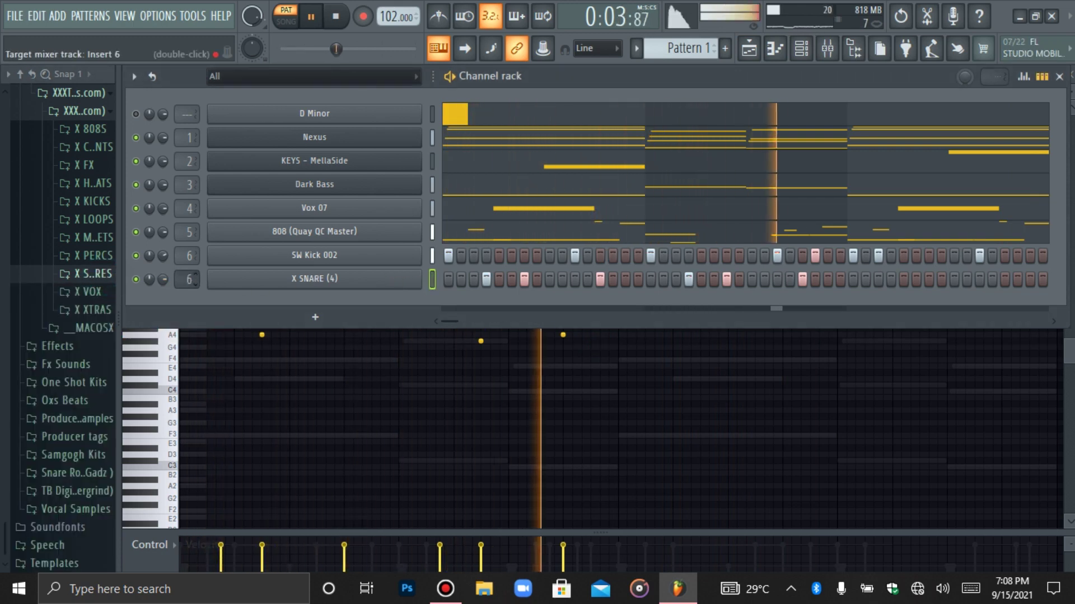
right_click(256, 280)
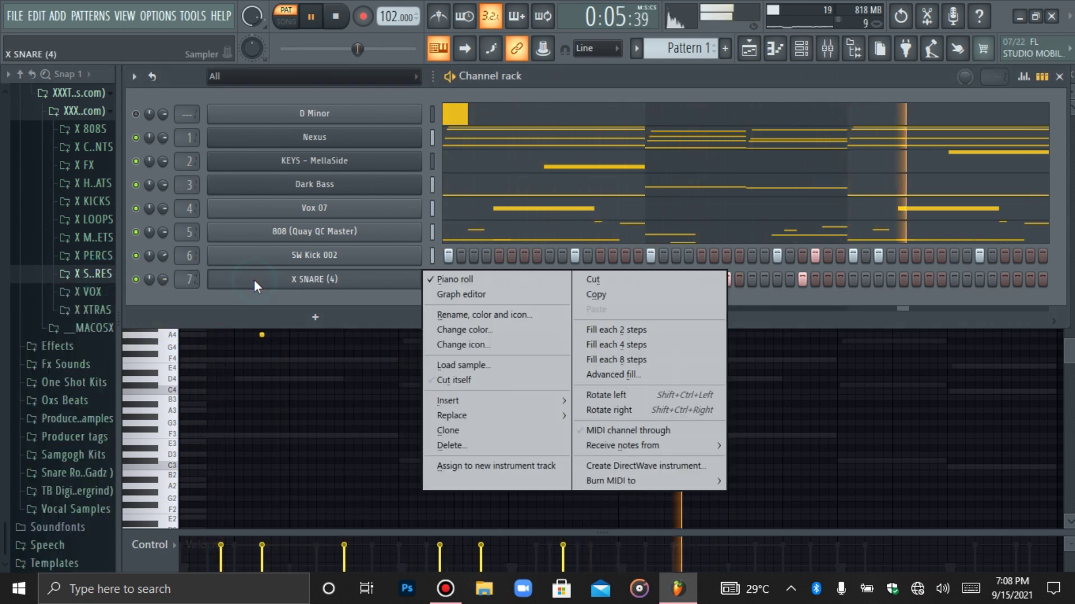
click(314, 278)
Try a snare hit on step 4 of bar 3 and remove the kick hit on step 3 of bar 3
key(space)
key(space)
click(888, 278)
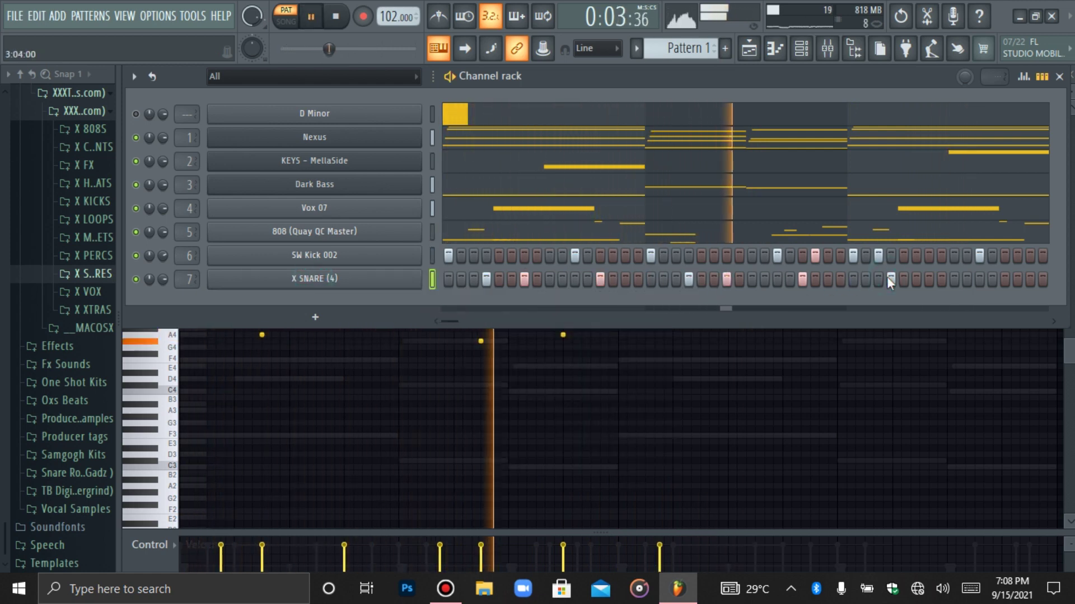
click(889, 278)
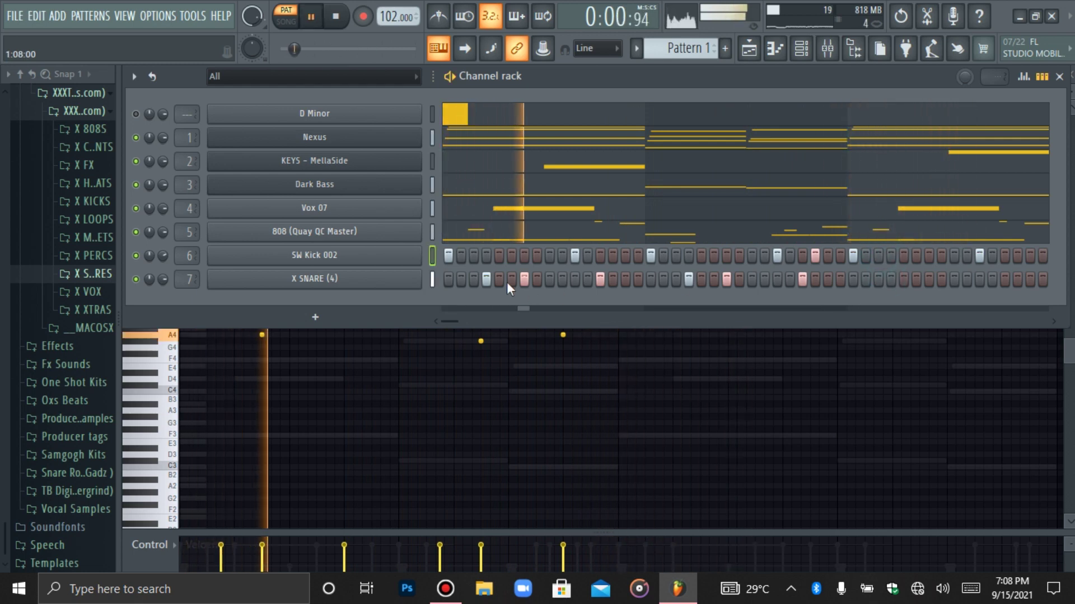
Delete the X SNARE (4) channel from the channel rack
right_click(394, 278)
right_click(361, 277)
right_click(358, 277)
click(457, 446)
click(617, 341)
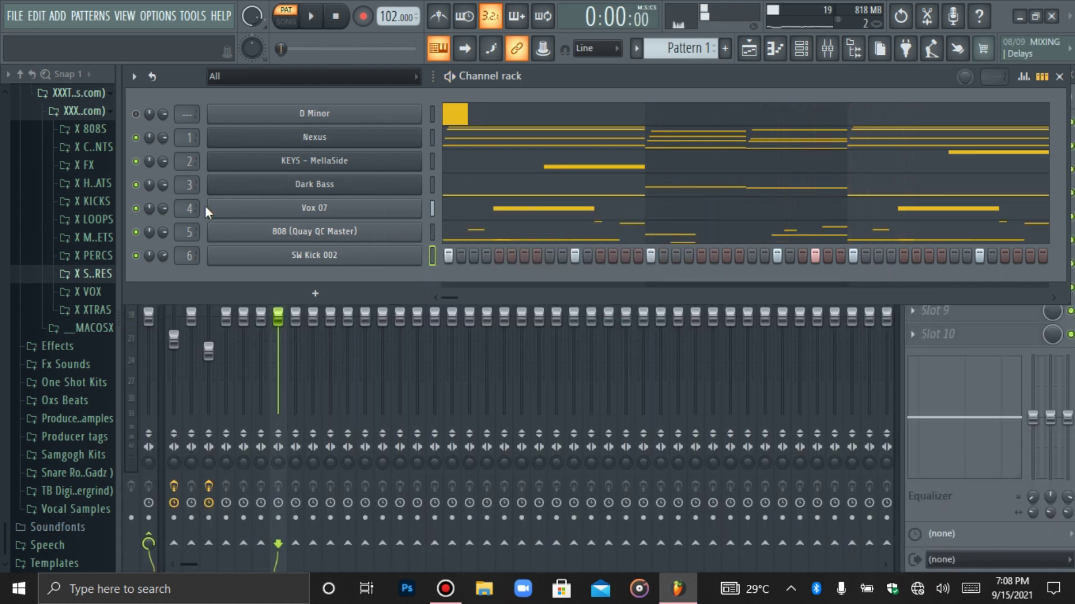
Solo the Nexus channel, re-enable KEYS - MellaSide, and set both channels' root notes to E5
right_click(136, 138)
click(358, 141)
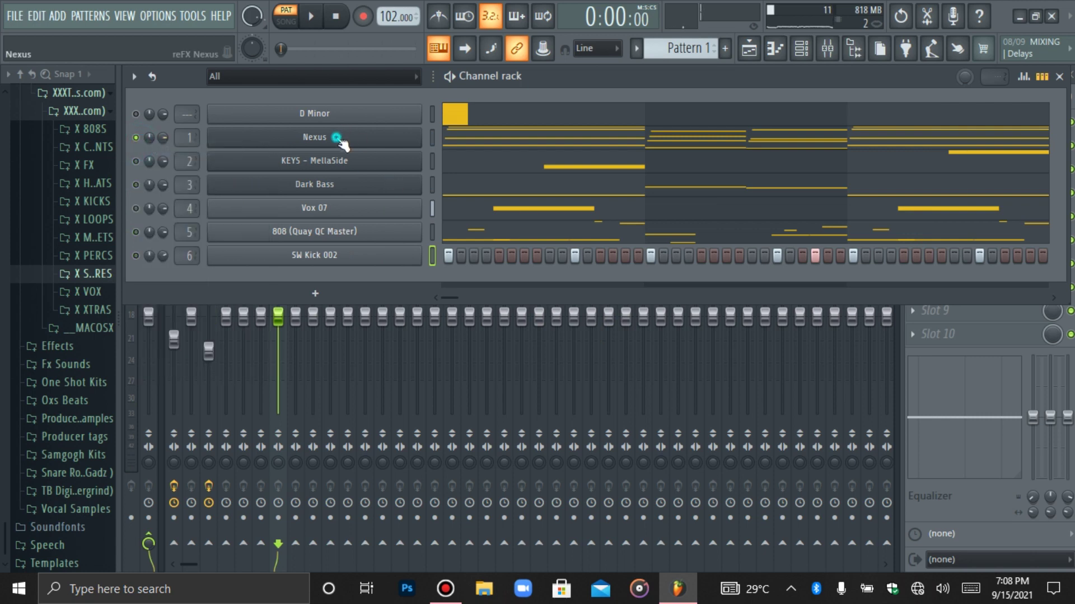
click(337, 138)
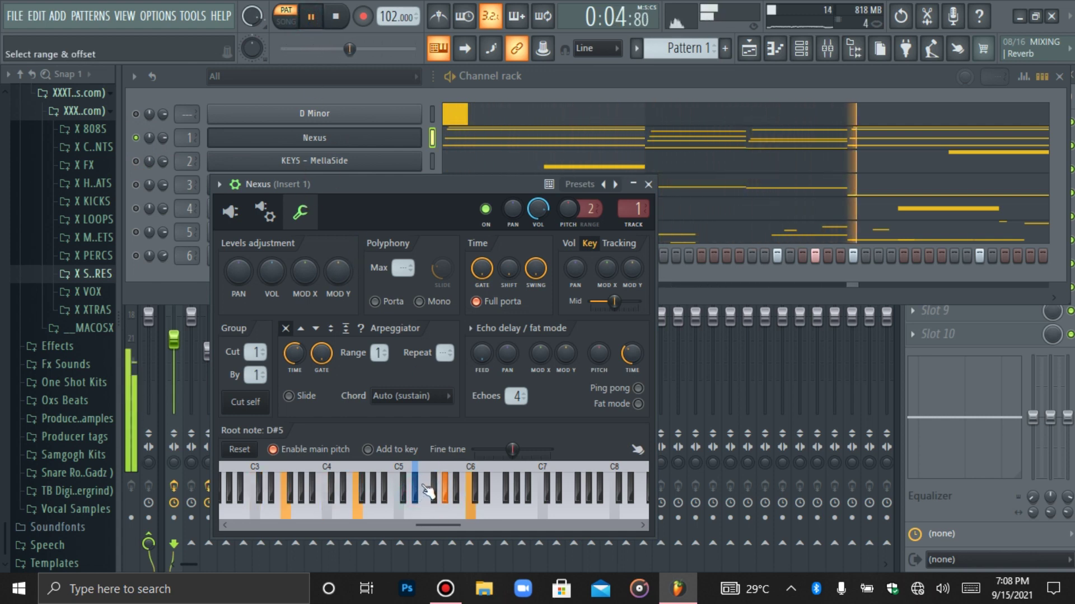
click(313, 163)
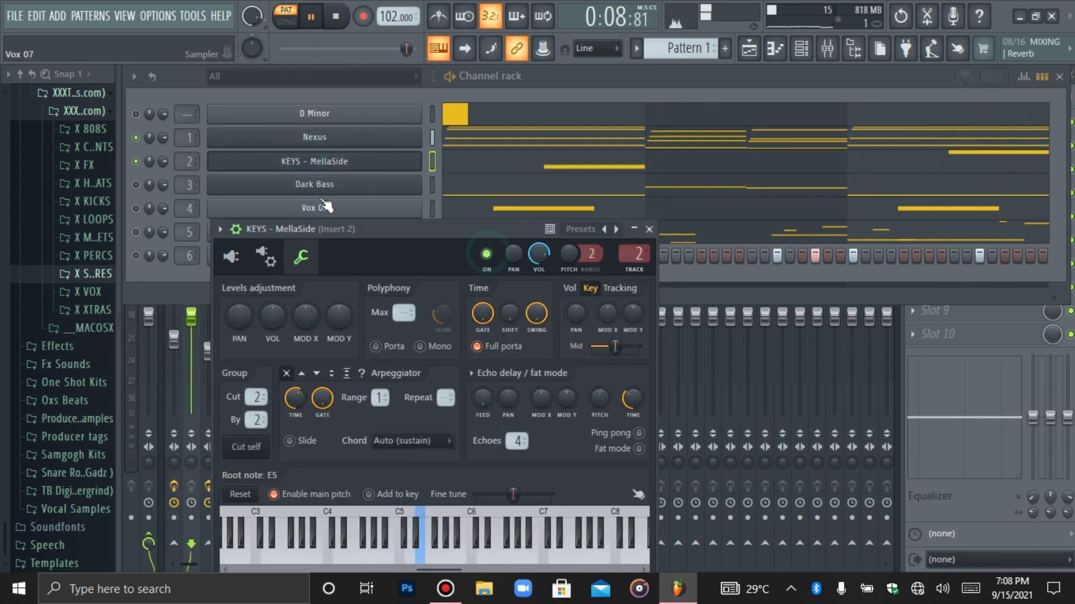
Unmute the Dark Bass channel and set its root note to E4
click(313, 189)
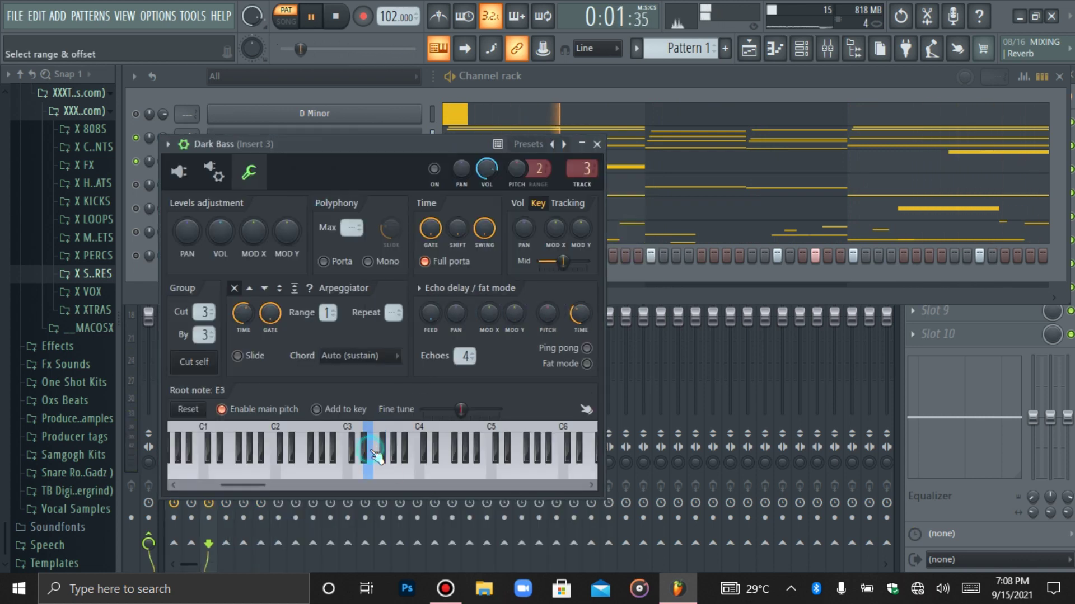
click(136, 185)
key(space)
click(274, 186)
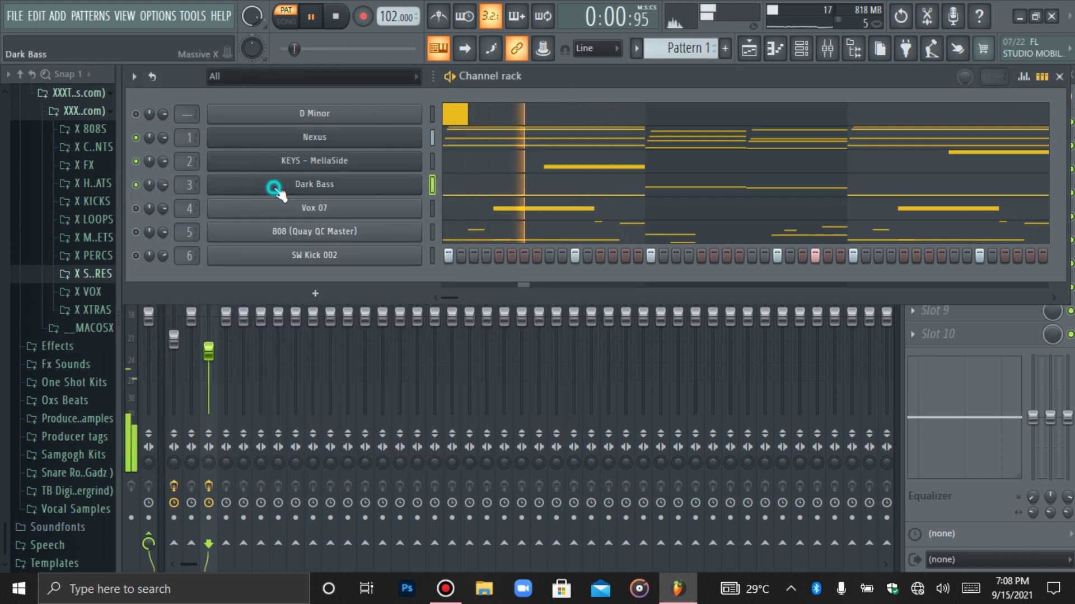
click(273, 186)
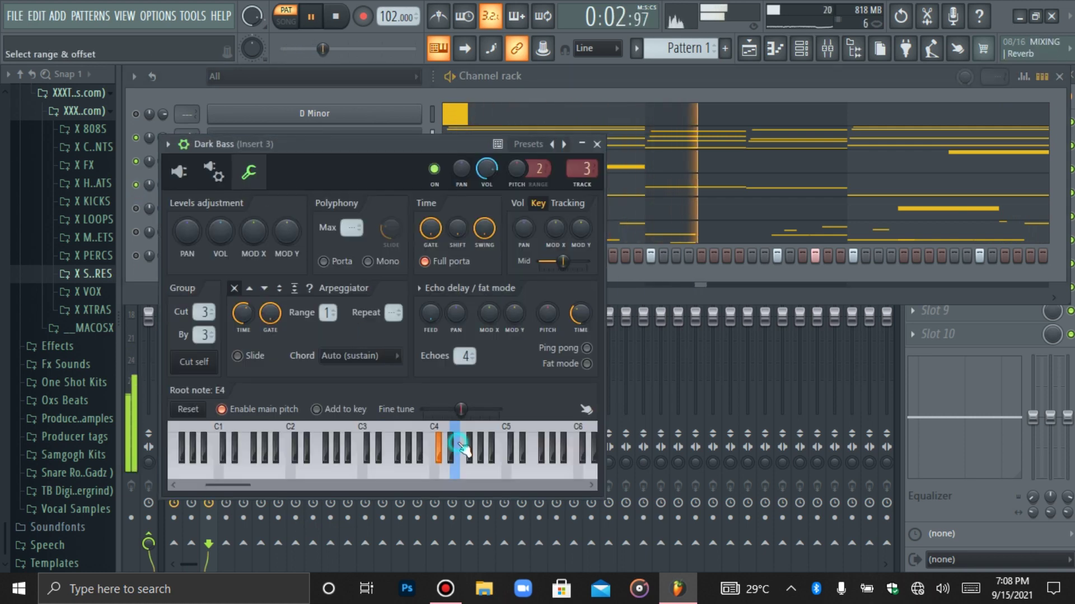
Set the 808 (Quay QC Master) root note to E4 and unmute the channel
click(153, 273)
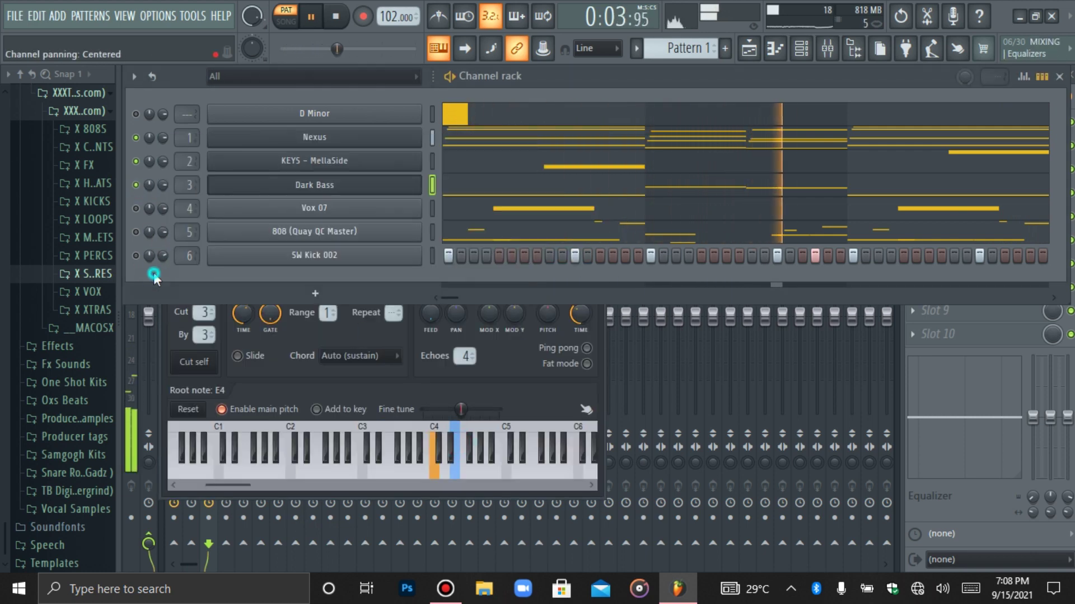
click(242, 233)
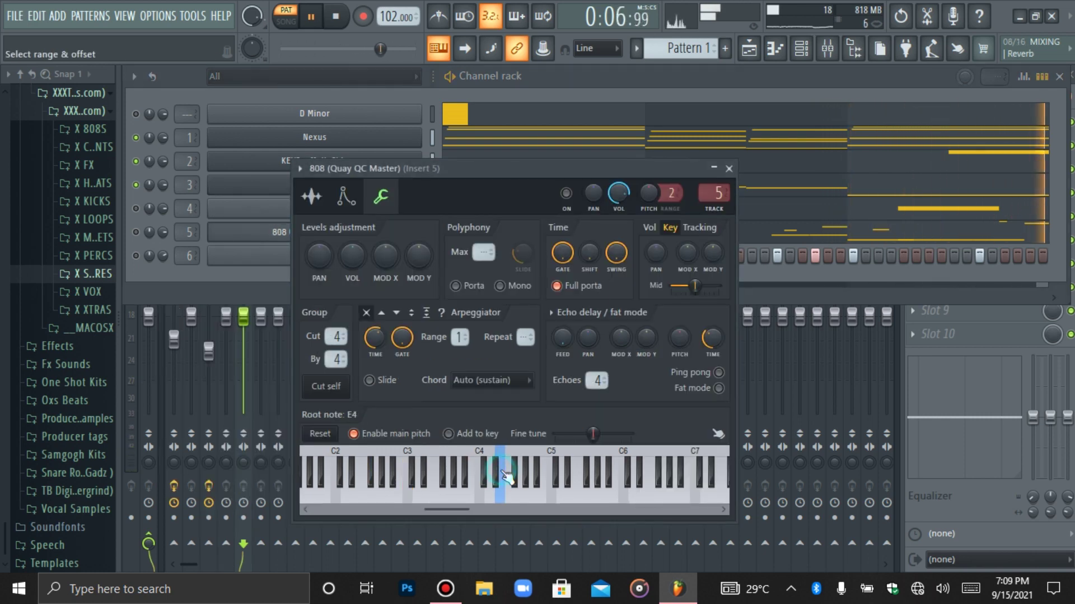
click(291, 229)
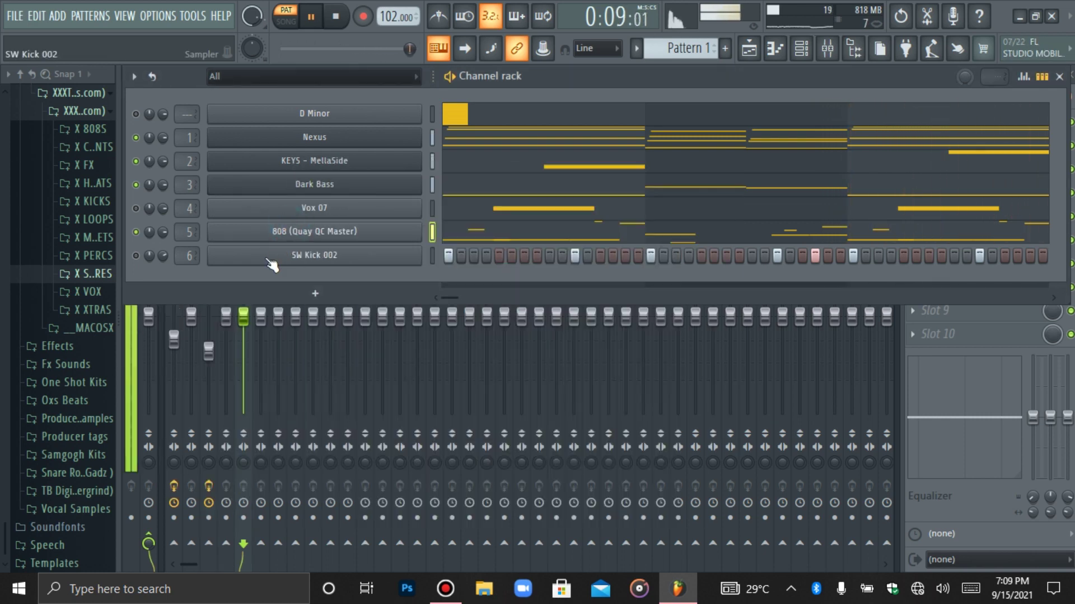
Unmute the Vox 07 channel and set the Nexus channel's root note to F#5
click(301, 137)
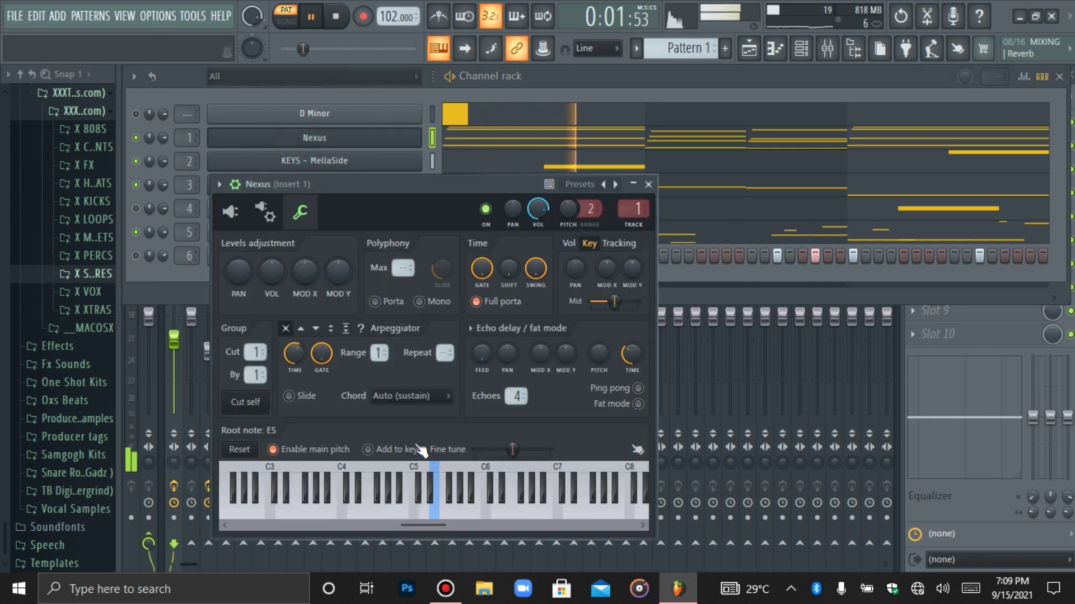
click(250, 141)
click(252, 144)
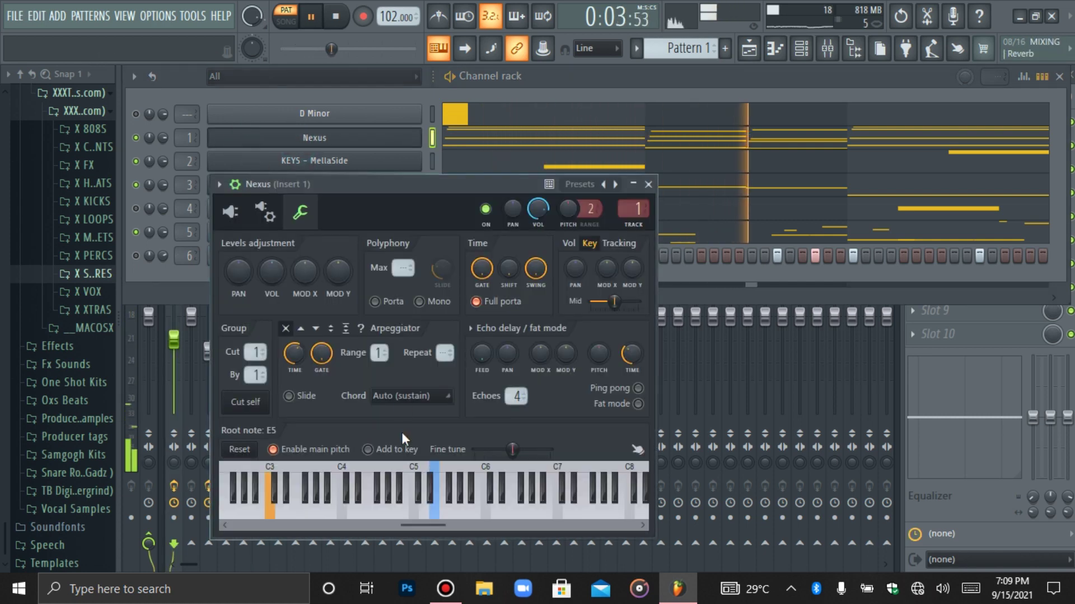
click(249, 141)
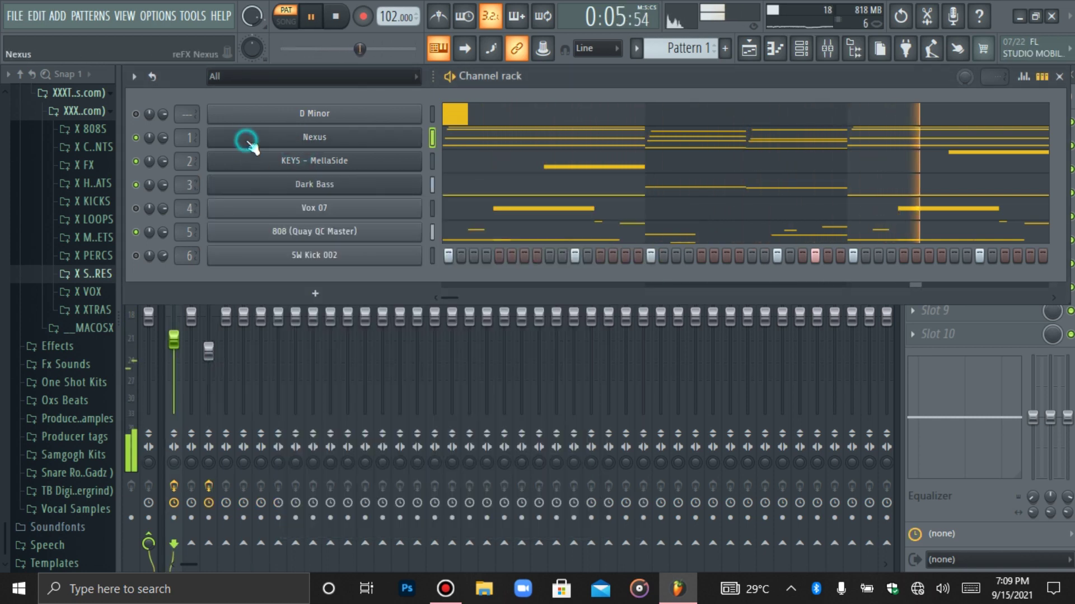
right_click(136, 209)
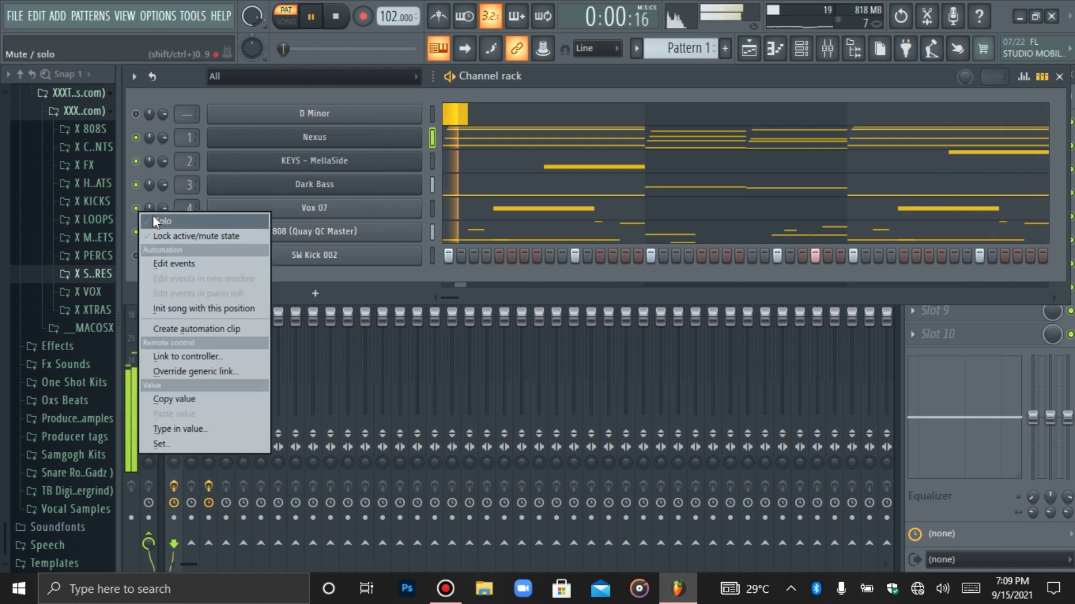
click(256, 137)
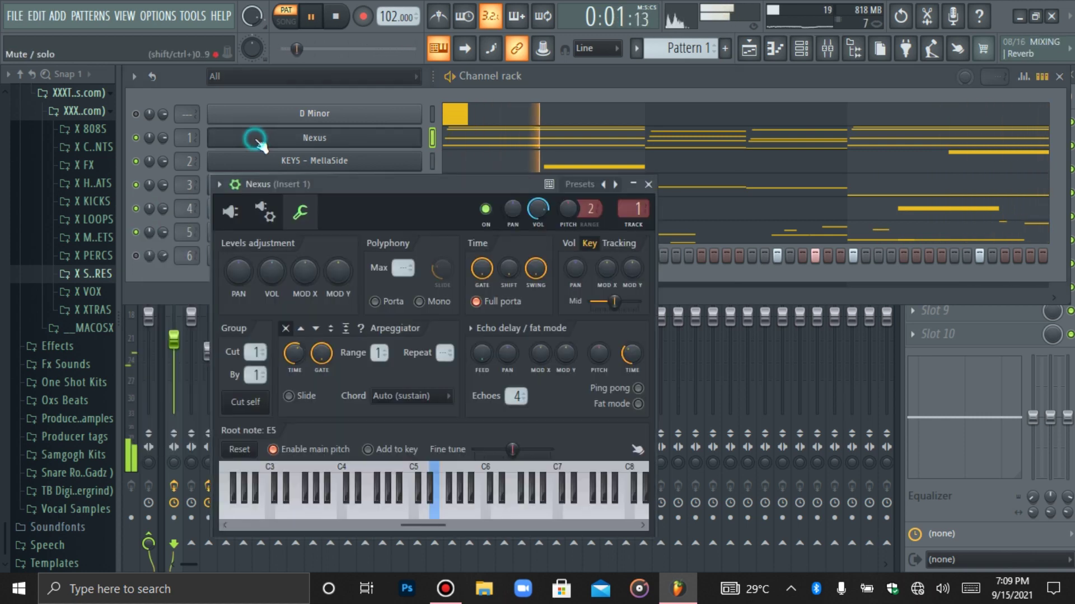
right_click(451, 485)
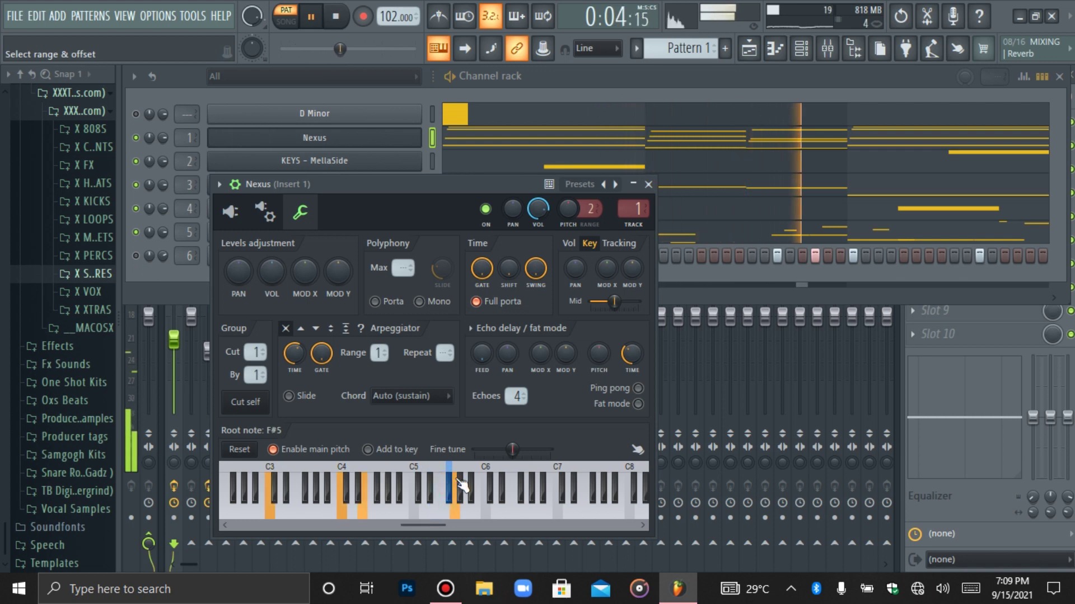
Set the root note to G#5 for KEYS - MellaSide and to G#4 for Dark Bass and 808 (Quay QC Master)
click(311, 161)
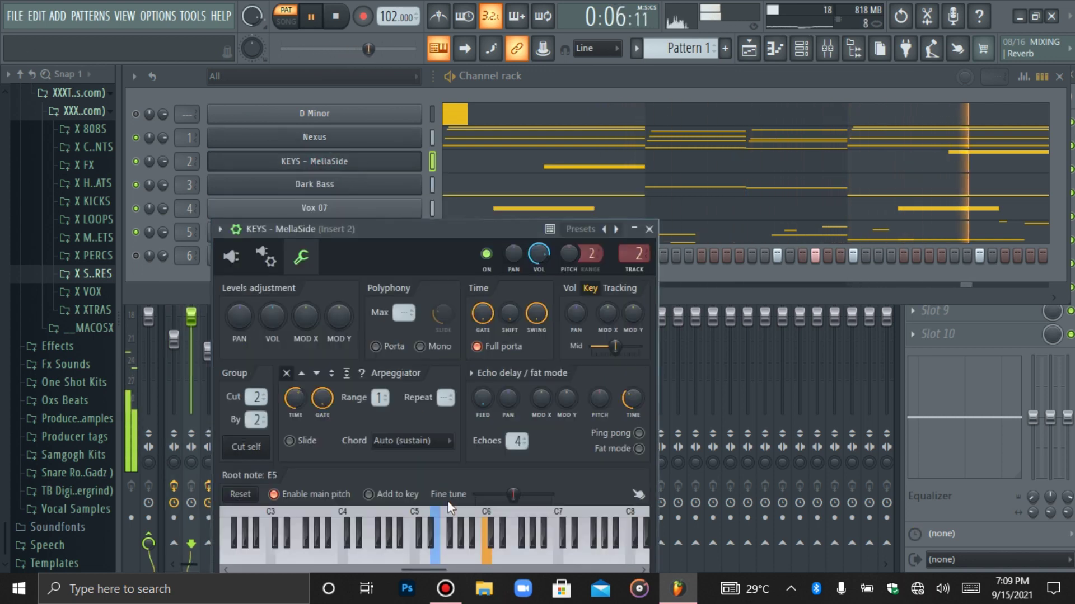
click(324, 189)
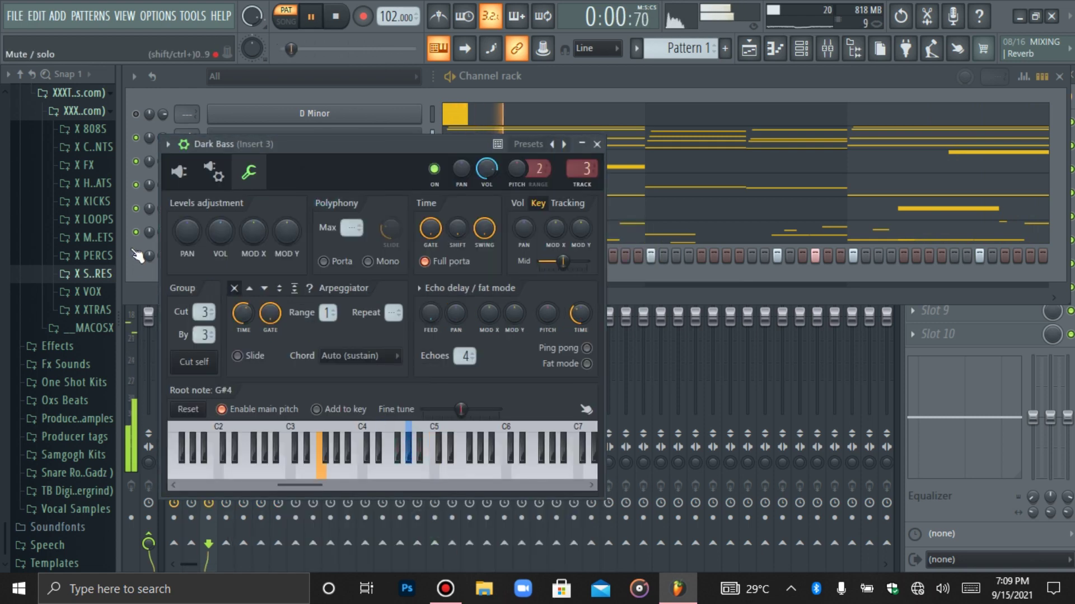
click(246, 235)
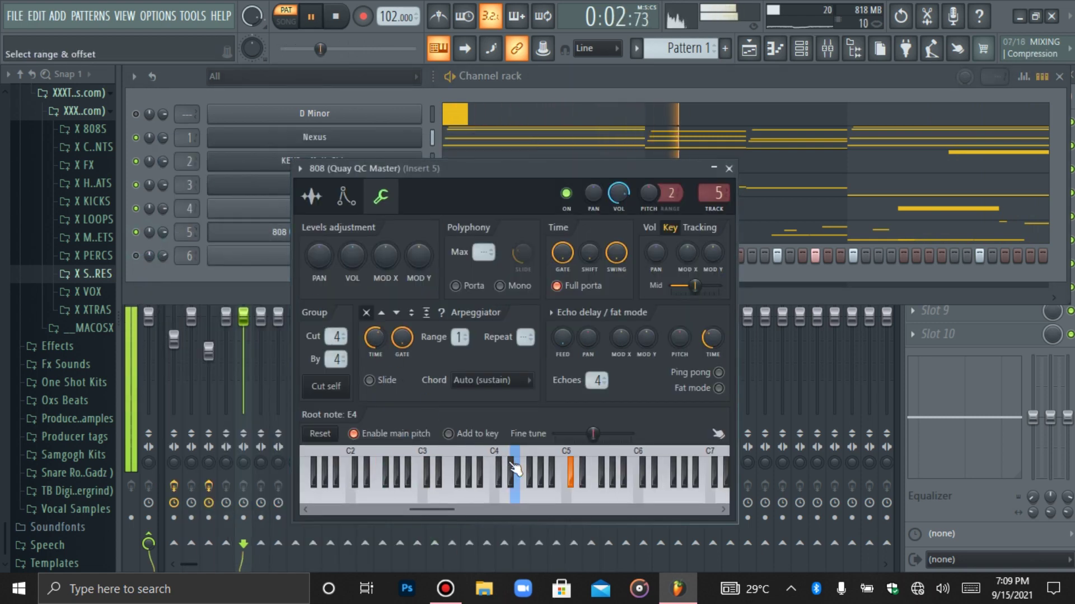
right_click(541, 473)
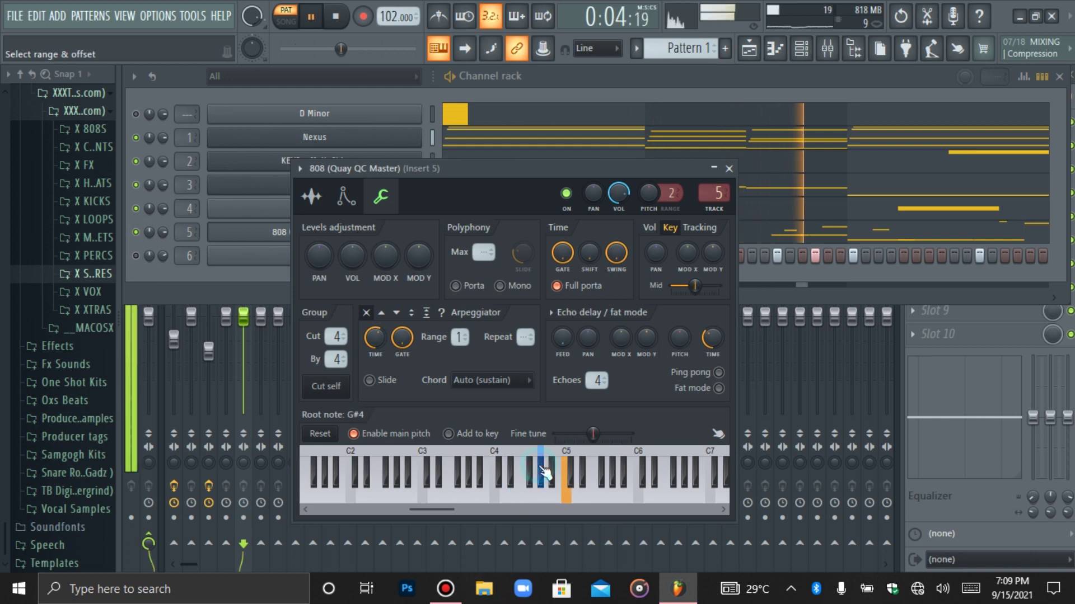
click(288, 239)
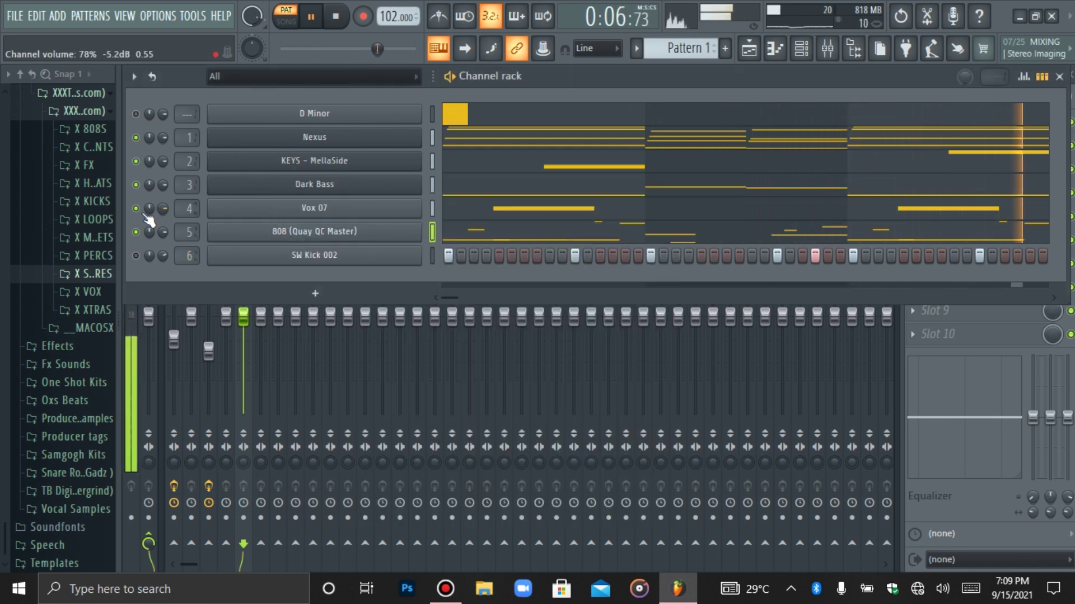
Set the Nexus root note to A#5, retune KEYS - MellaSide, and set the Dark Bass root note to A#3
click(329, 139)
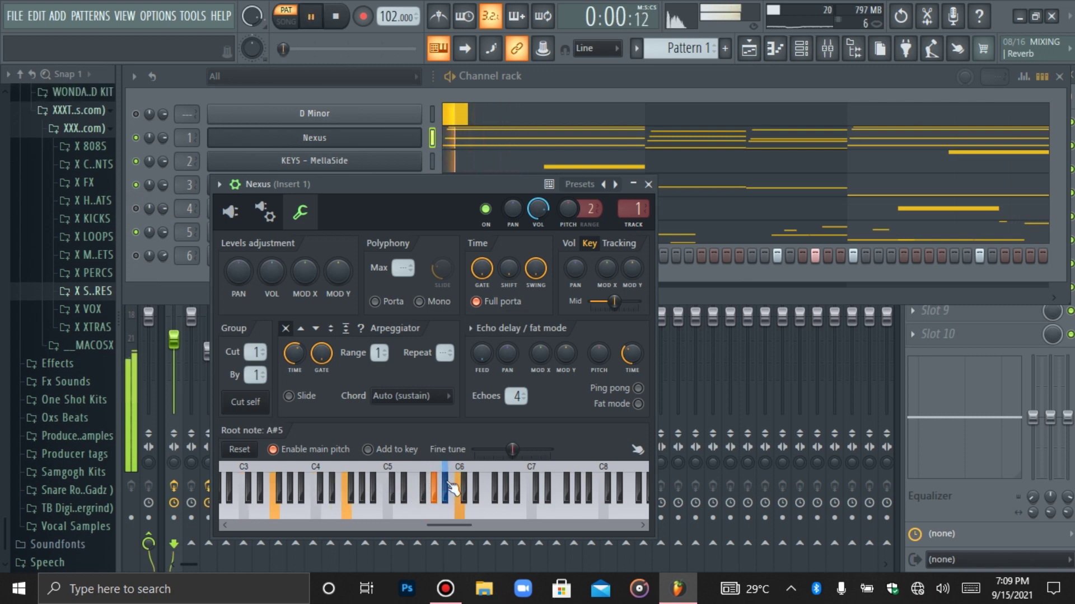
click(327, 163)
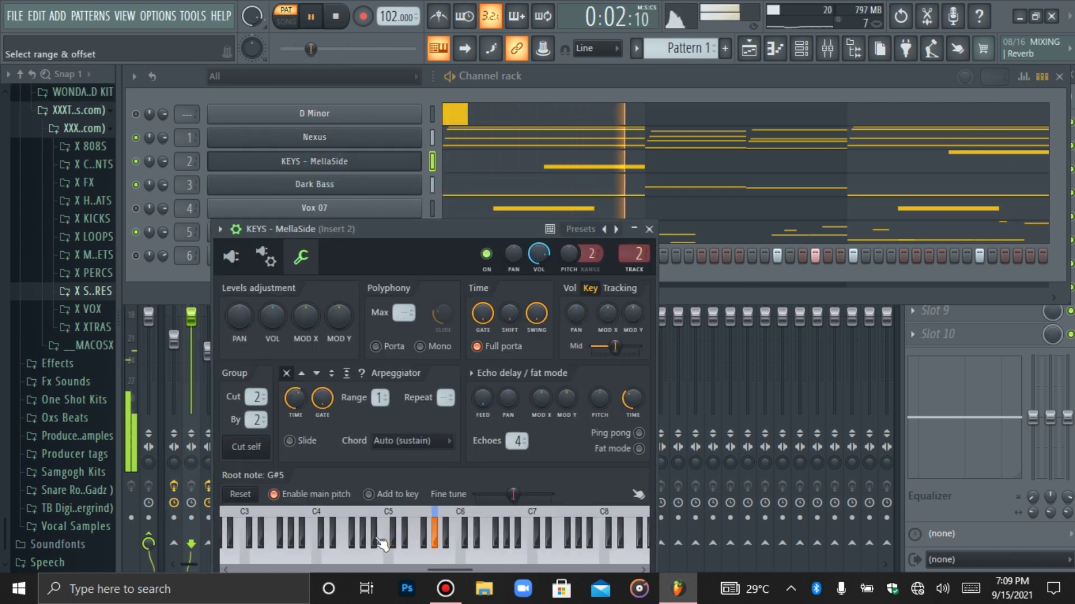
click(285, 186)
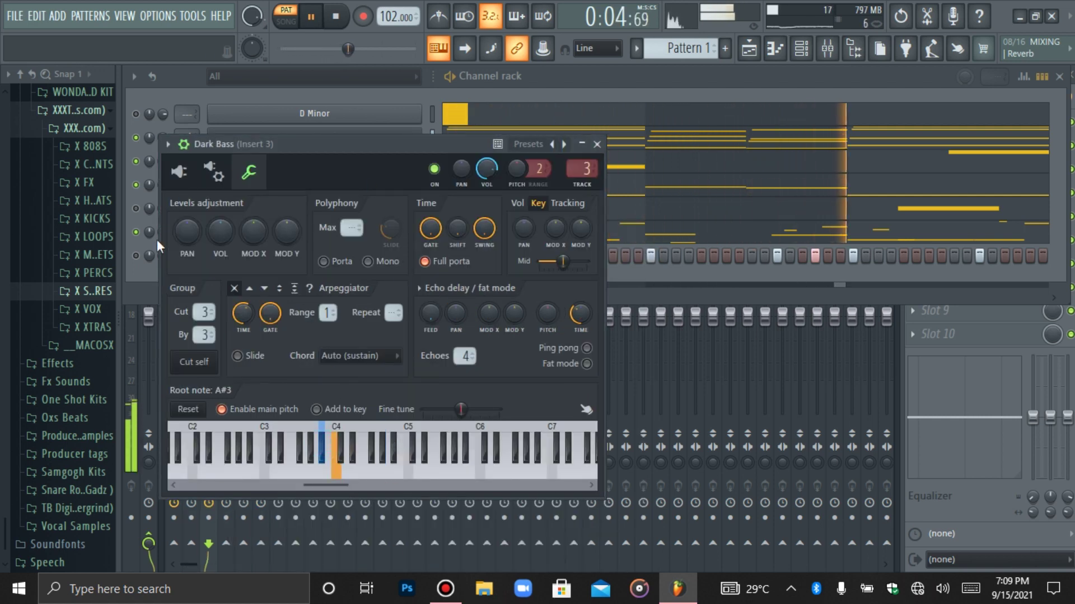
click(150, 280)
Try the 808 (Quay QC Master) at root note A#3, recheck the Dark Bass tuning, and set the 808 to A#4
click(313, 232)
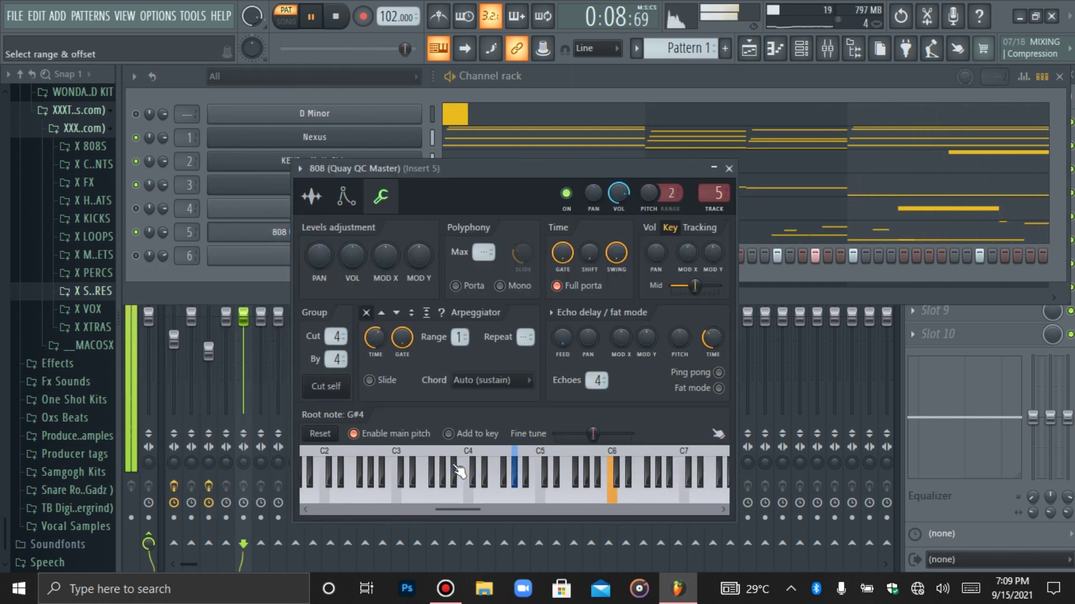
click(274, 233)
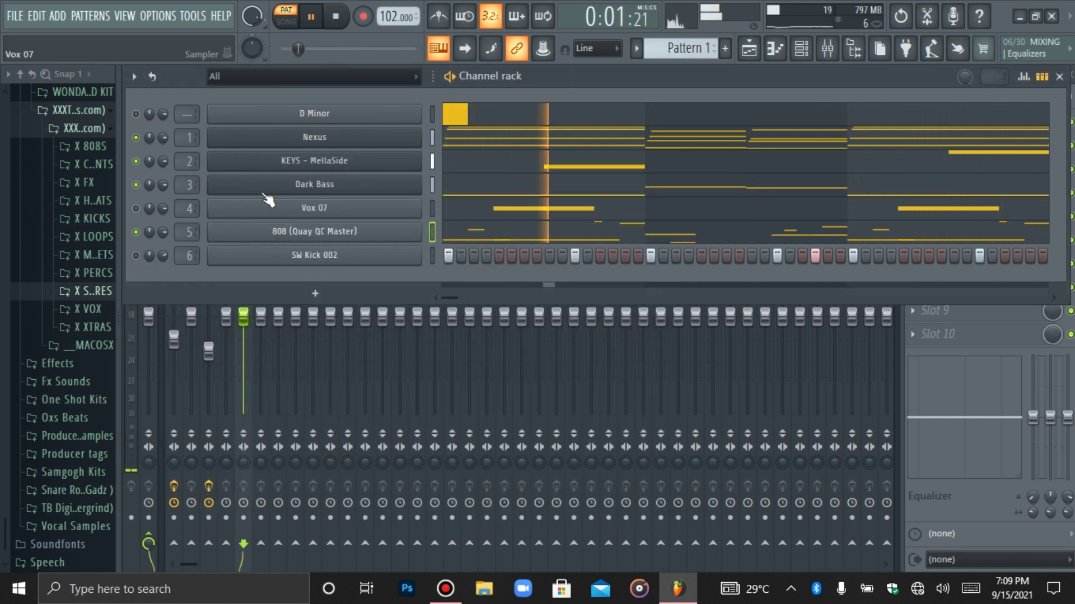
click(258, 180)
click(137, 267)
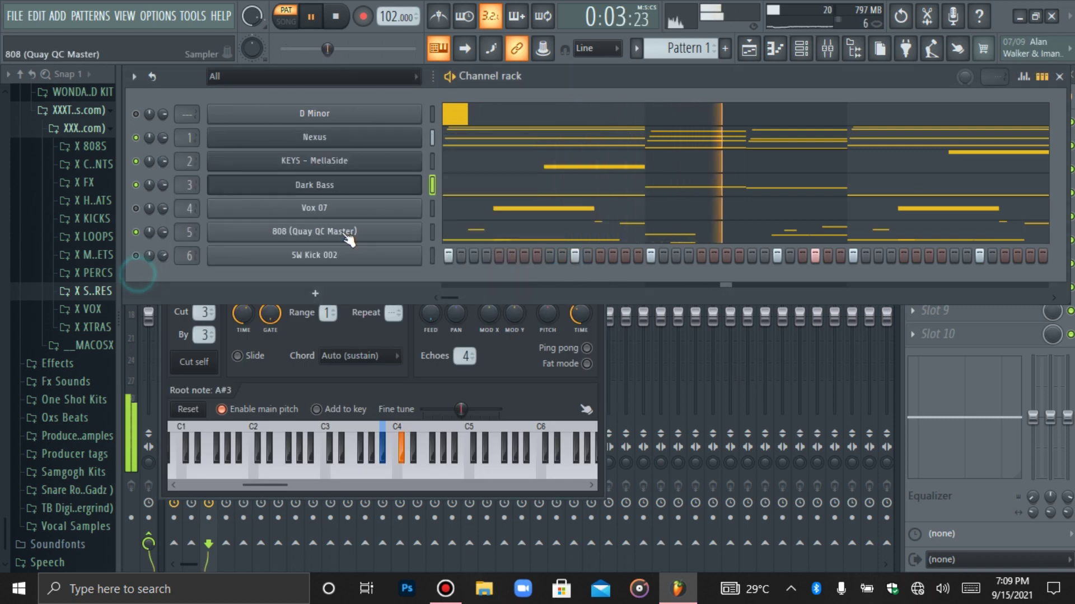
click(341, 230)
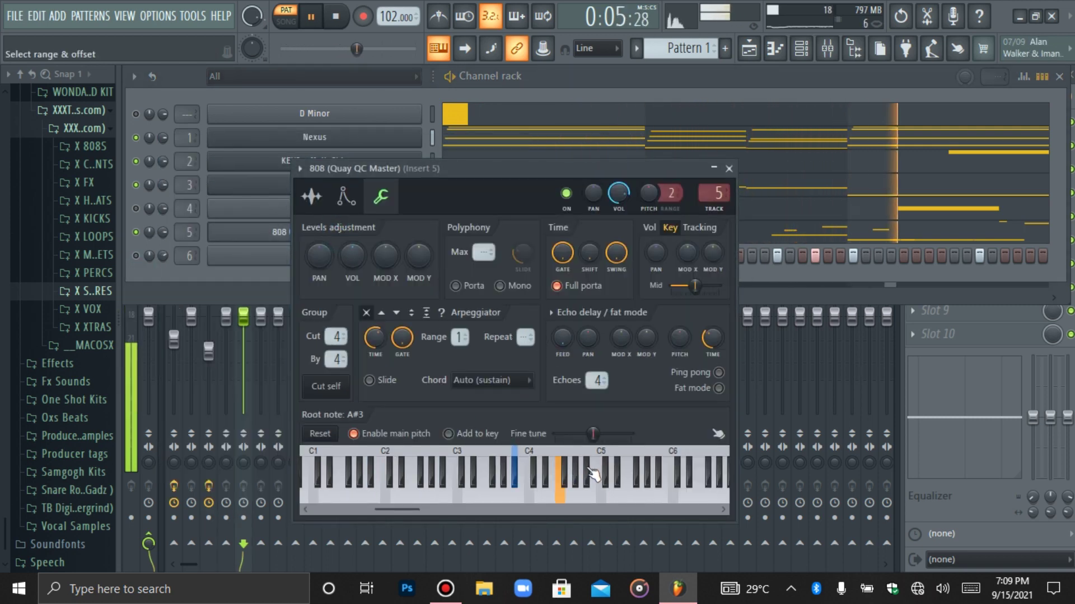
click(252, 237)
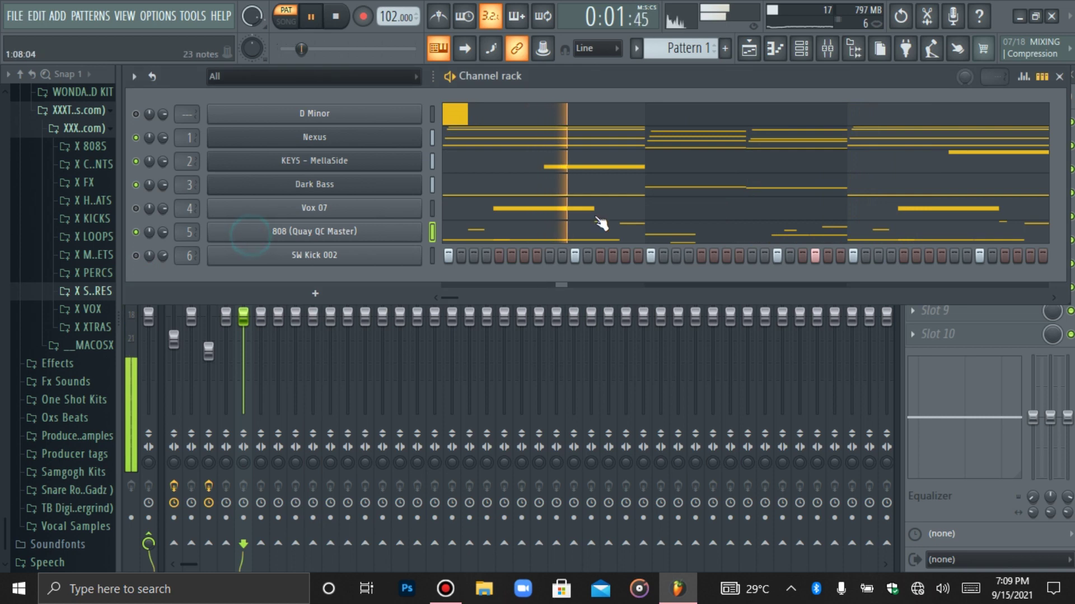
Transpose the long F4 notes in bars 1 and 3 of the 808 piano roll up one octave to F5
click(783, 52)
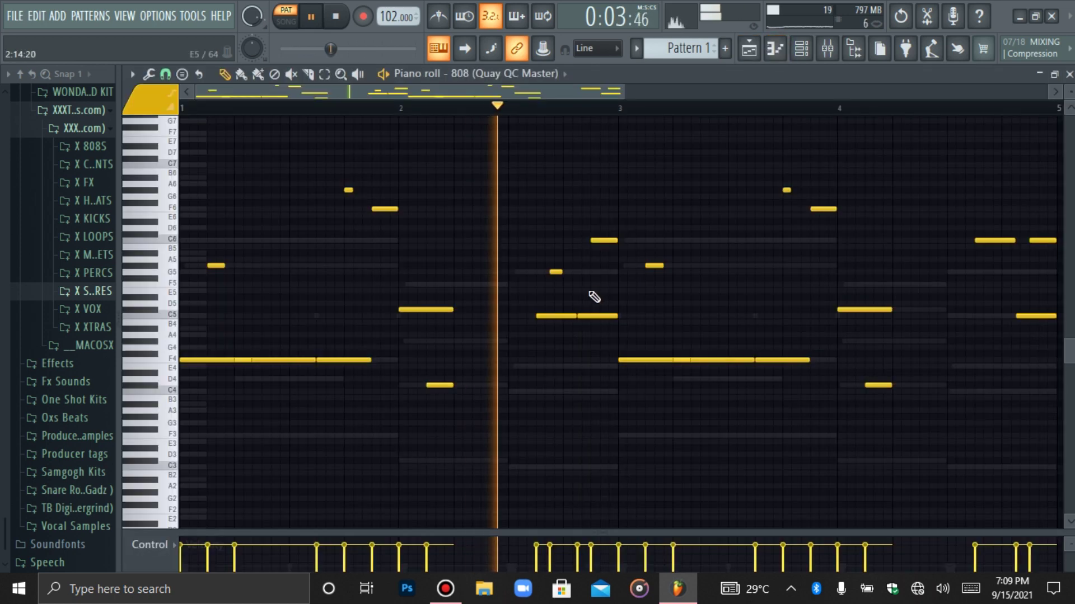
click(774, 360)
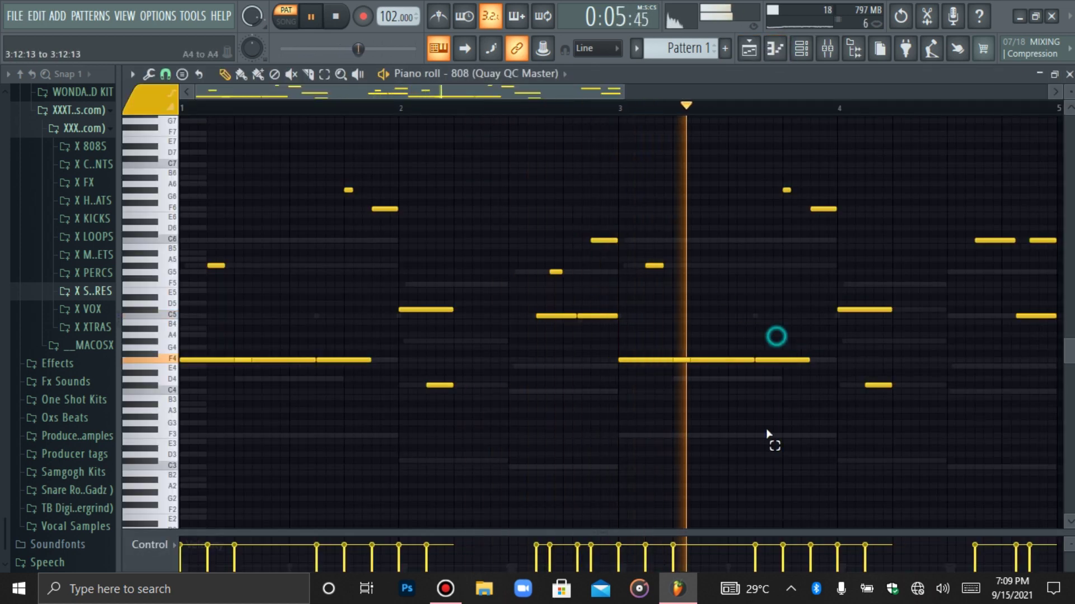
key(ctrl+Up)
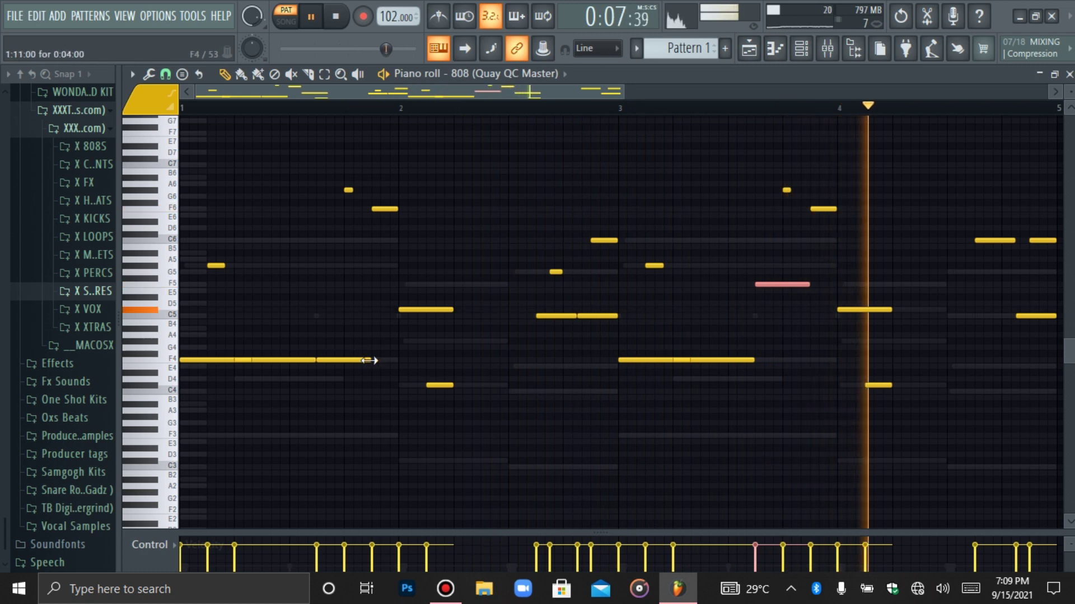
click(199, 360)
key(ctrl+Up)
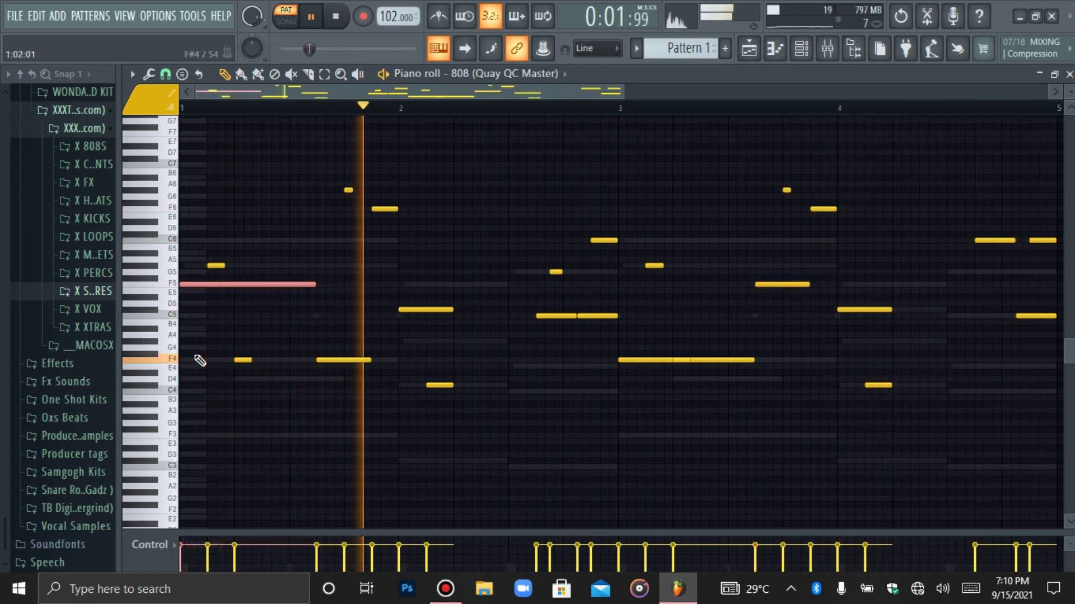
drag(380, 296, 350, 374)
drag(738, 350, 753, 422)
key(ctrl+Up)
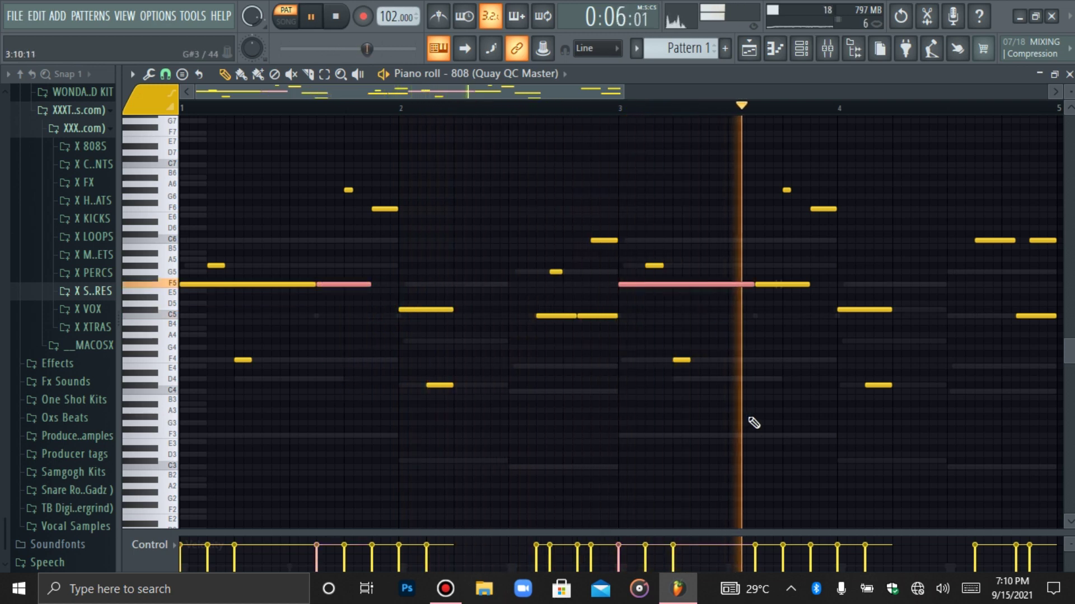
Try the Nexus channel at root note B5, set it to F#5, and set the KEYS - MellaSide root note to F#4
click(800, 48)
click(292, 141)
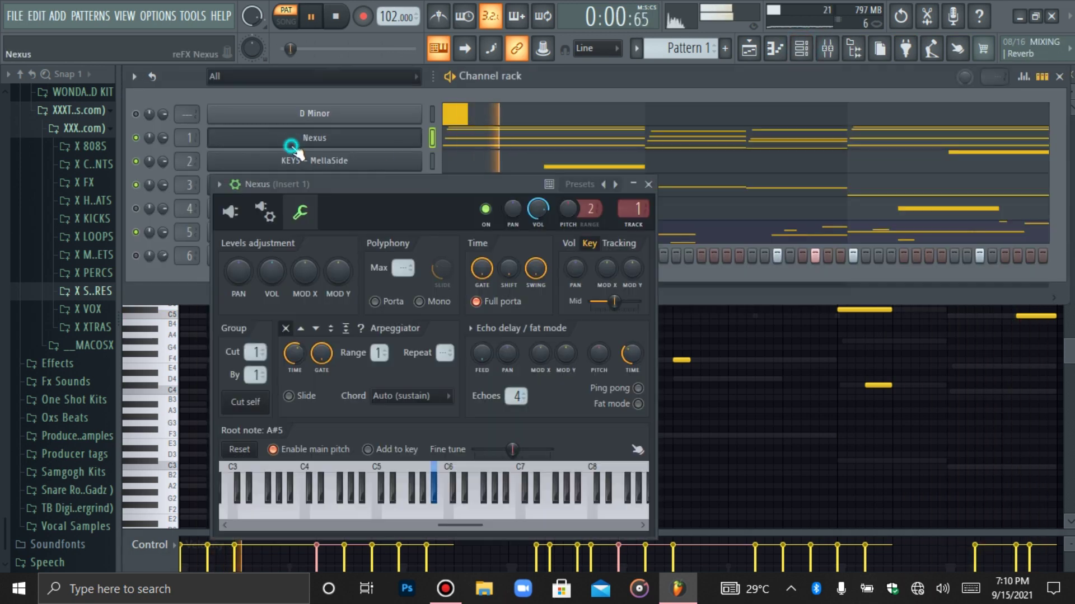
right_click(445, 485)
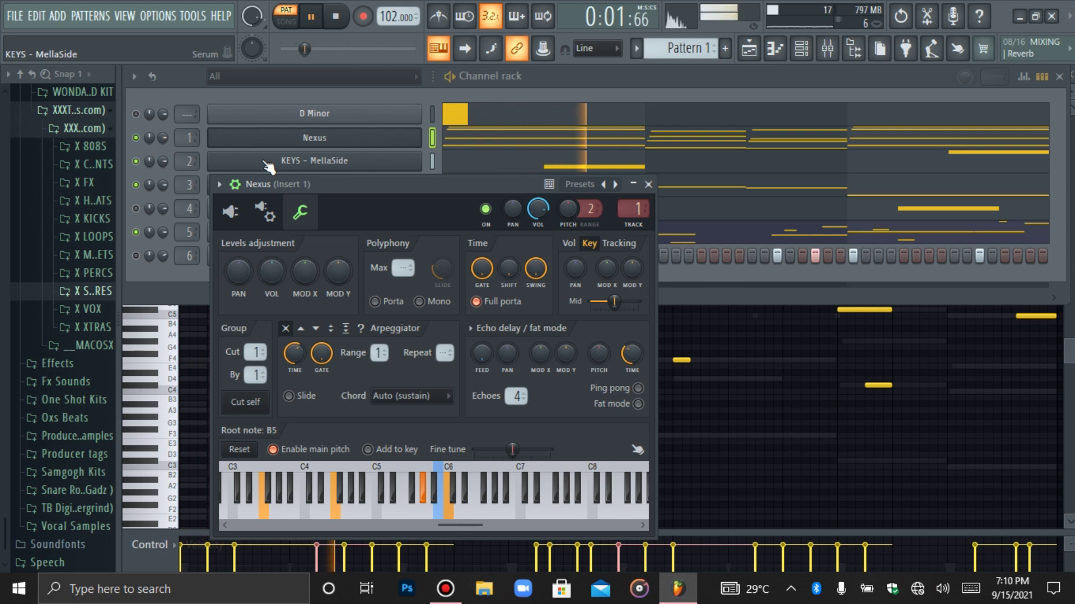
right_click(412, 486)
click(301, 163)
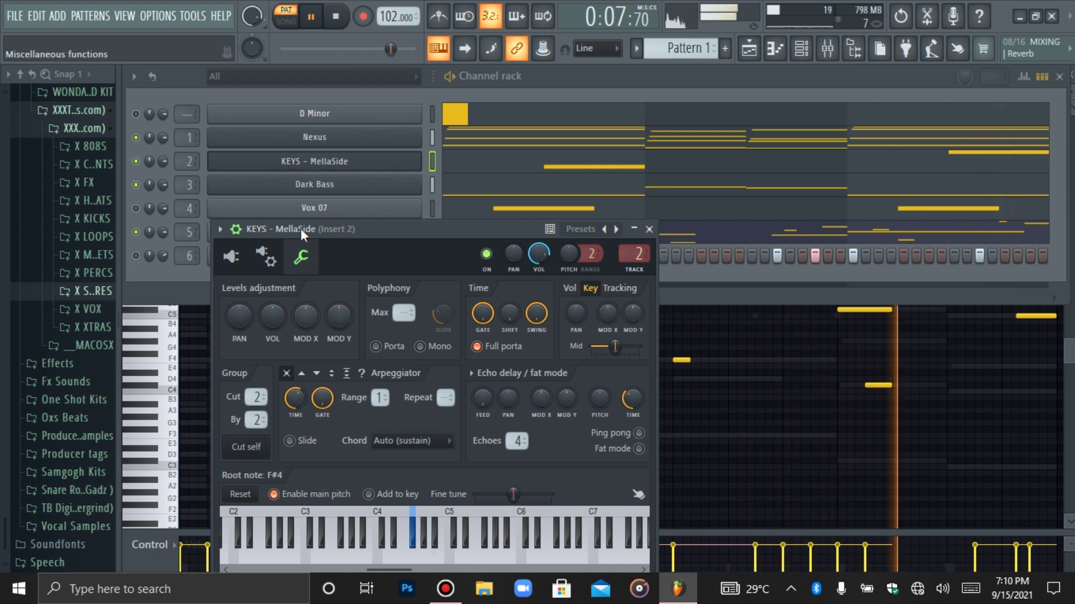
Set the root notes of the Dark Bass and 808 (Quay QC Master) channels to F#4 and restart playback
click(305, 184)
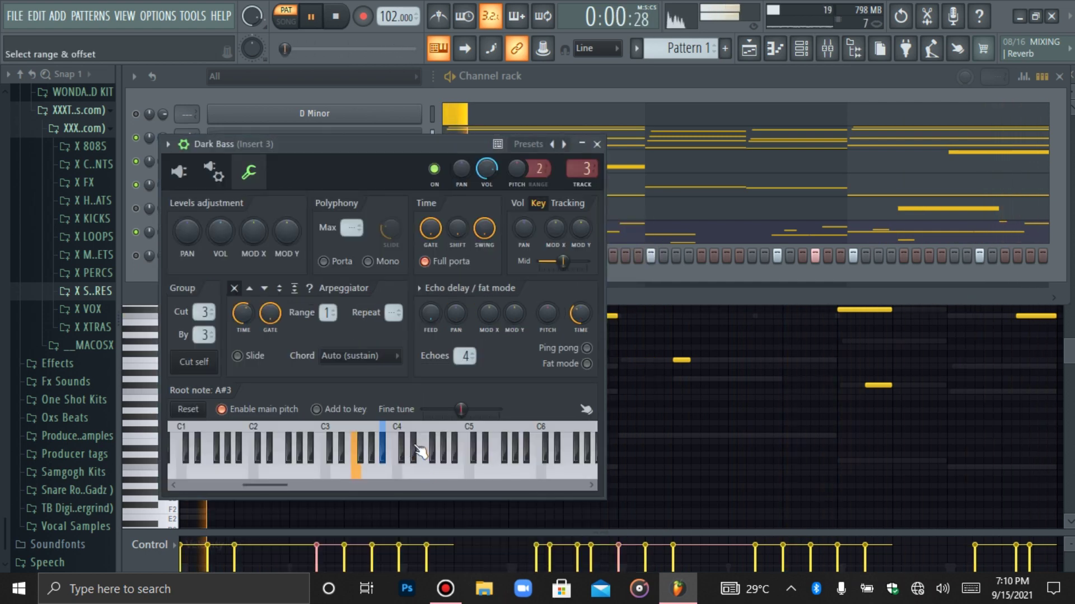
right_click(432, 448)
click(314, 208)
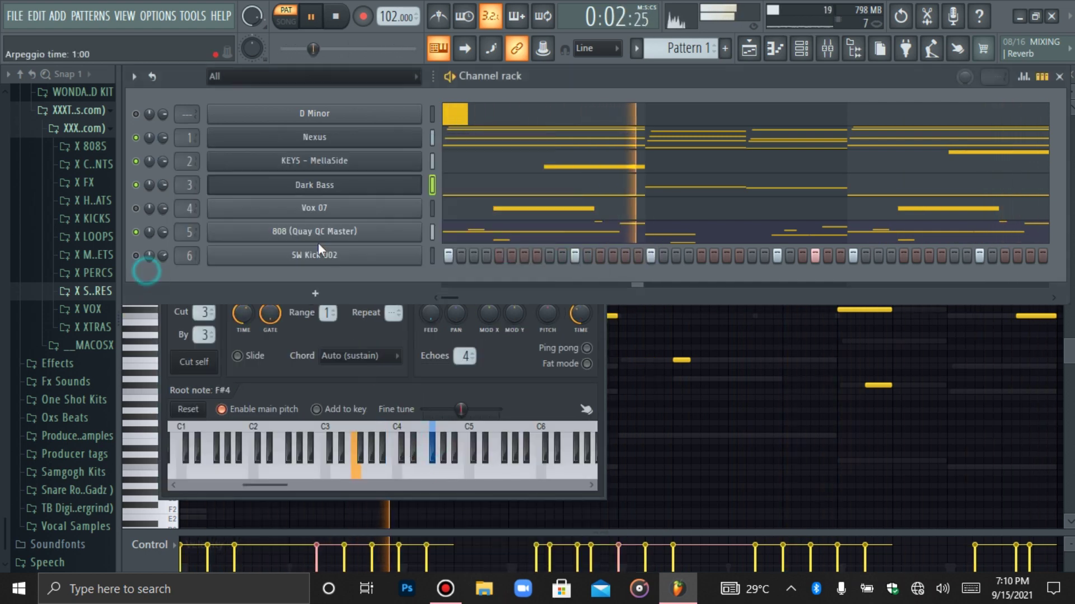
click(277, 232)
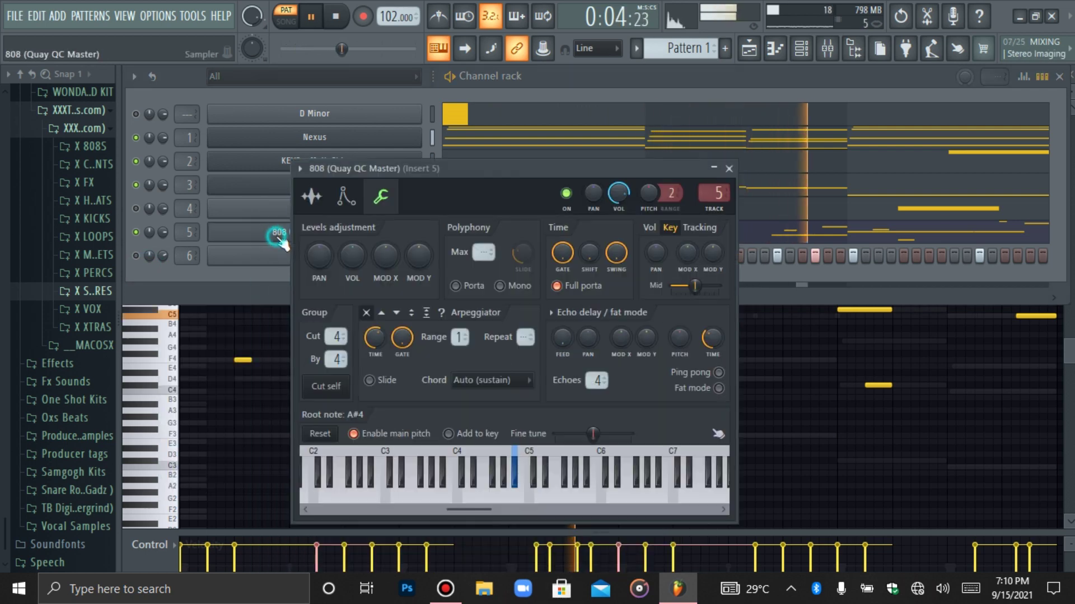
key(space)
key(space)
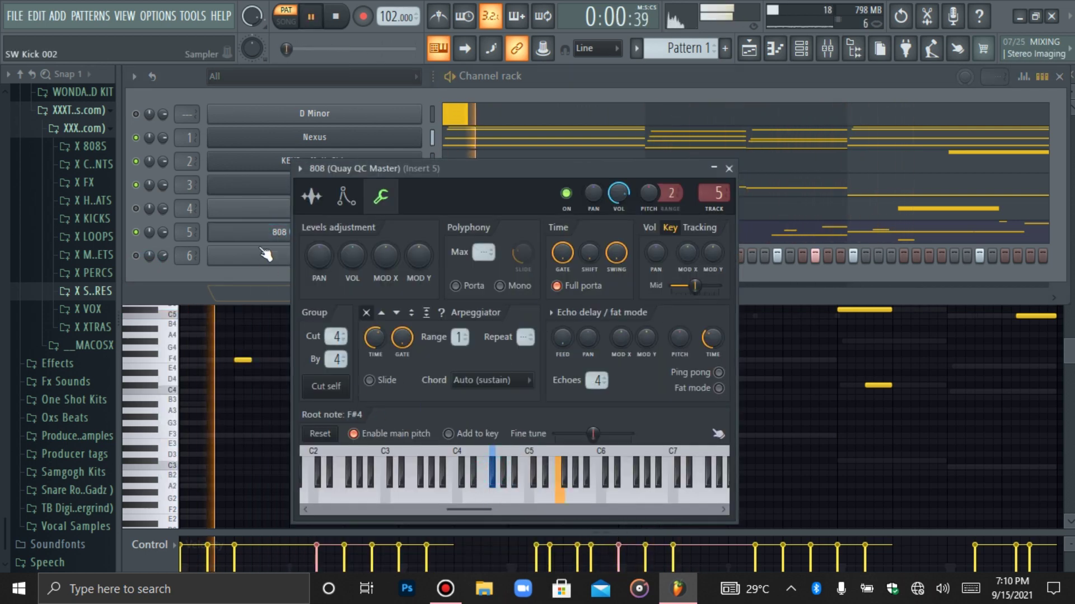
Unmute the SW Kick 002 and Vox 07 channels and set the 808 (Quay QC Master) root note to F#5
click(254, 256)
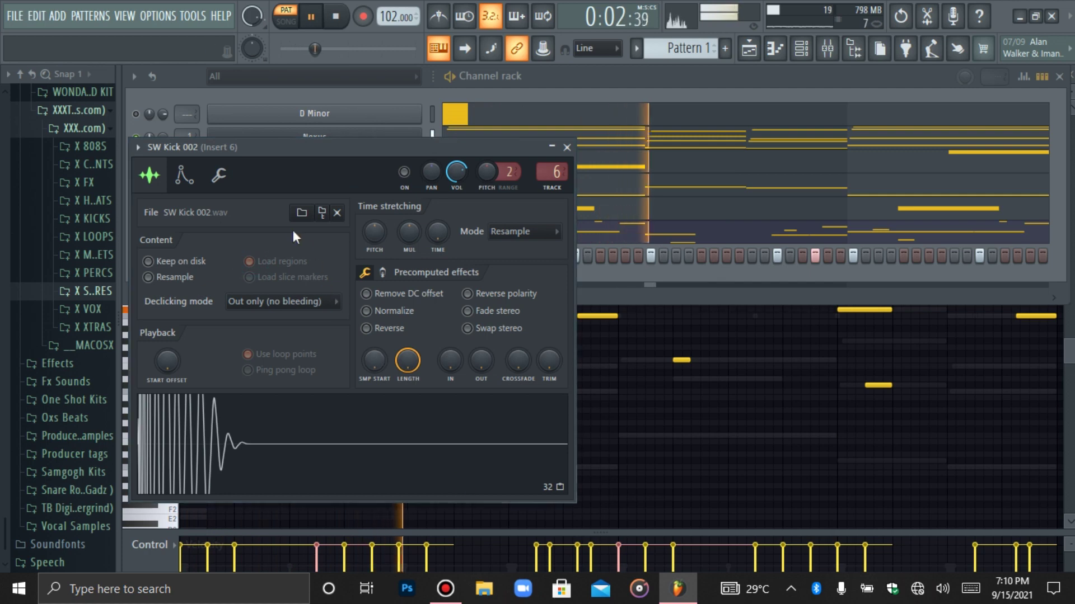
click(566, 145)
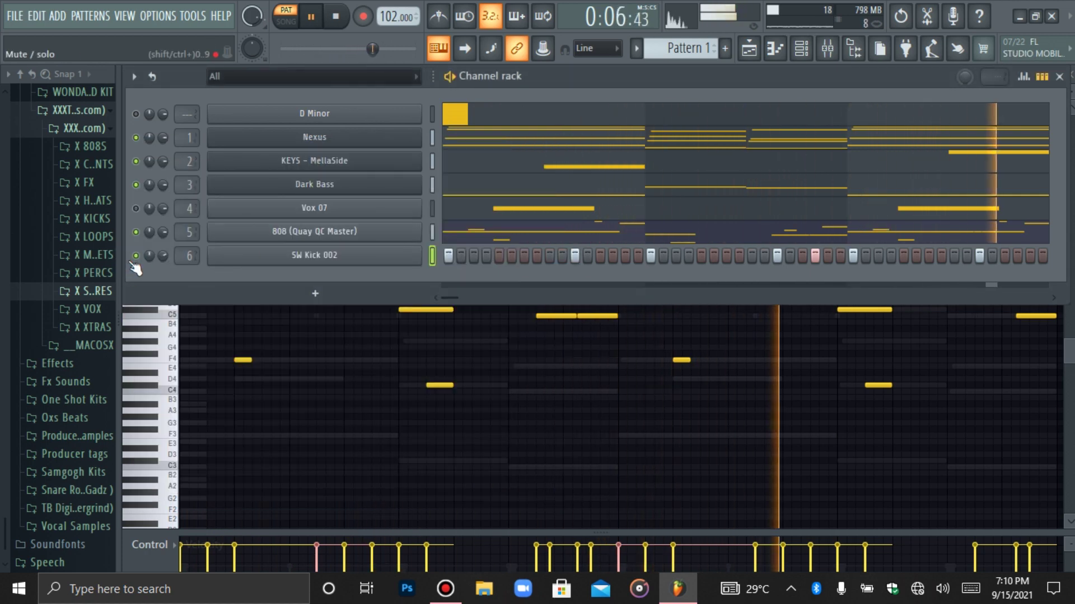
click(135, 208)
click(347, 238)
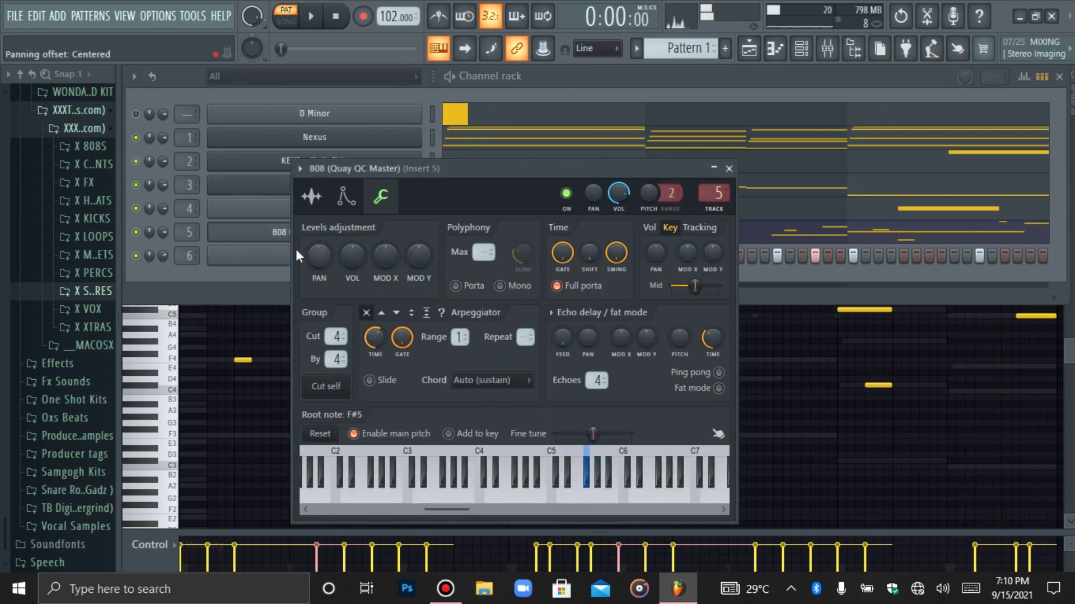
Open the 808 (Quay QC Master) piano roll and play the pattern from the start to check the bassline
click(801, 48)
click(774, 49)
key(space)
key(space)
click(440, 286)
right_click(373, 288)
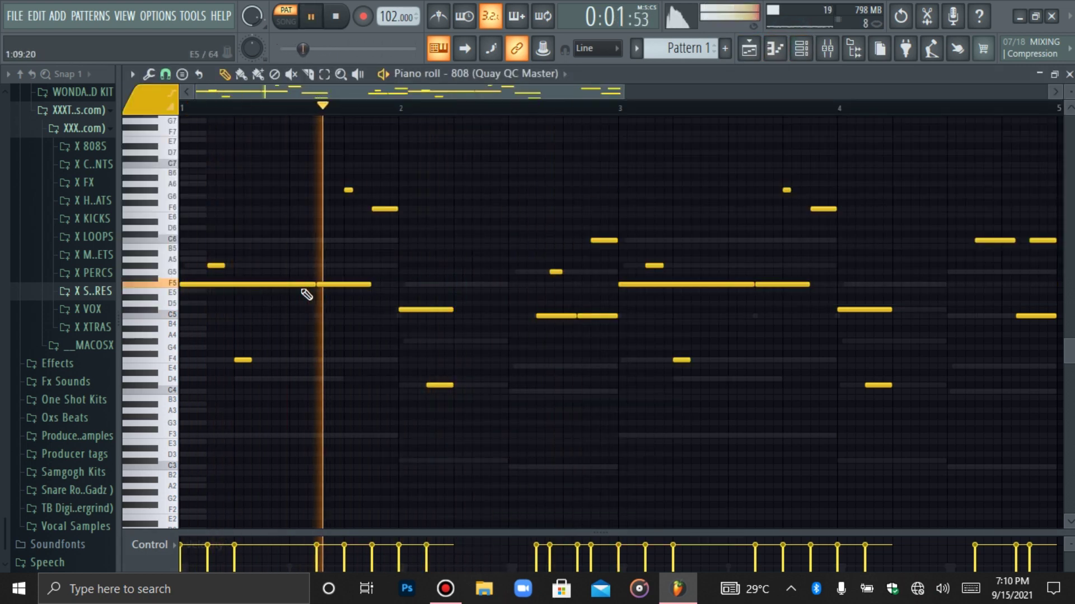
Set the 808 (Quay QC Master) channel's root note to F#4 and return to its piano roll
click(803, 36)
click(363, 230)
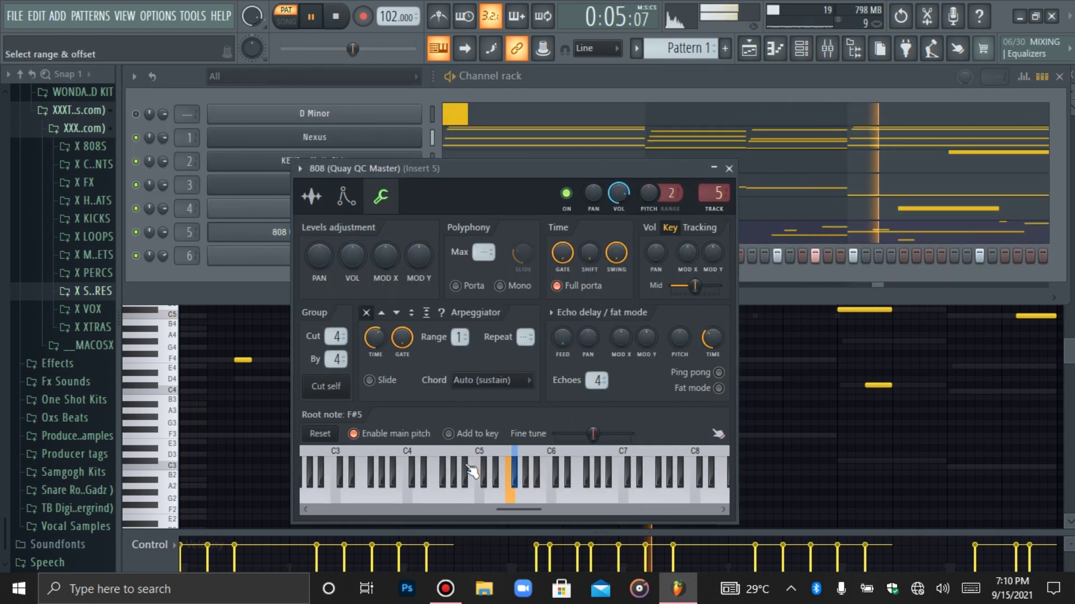
right_click(443, 481)
click(775, 48)
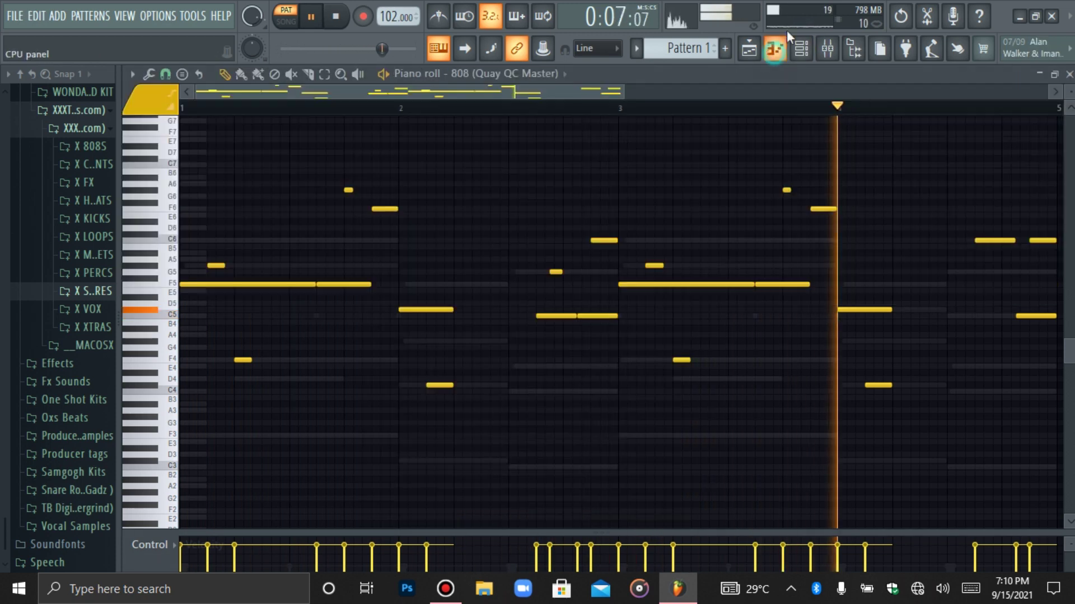
Transpose the four long F#5 notes in bars 1 and 3 of the 808 pattern down one octave
drag(283, 283, 395, 285)
ctrl+click(629, 283)
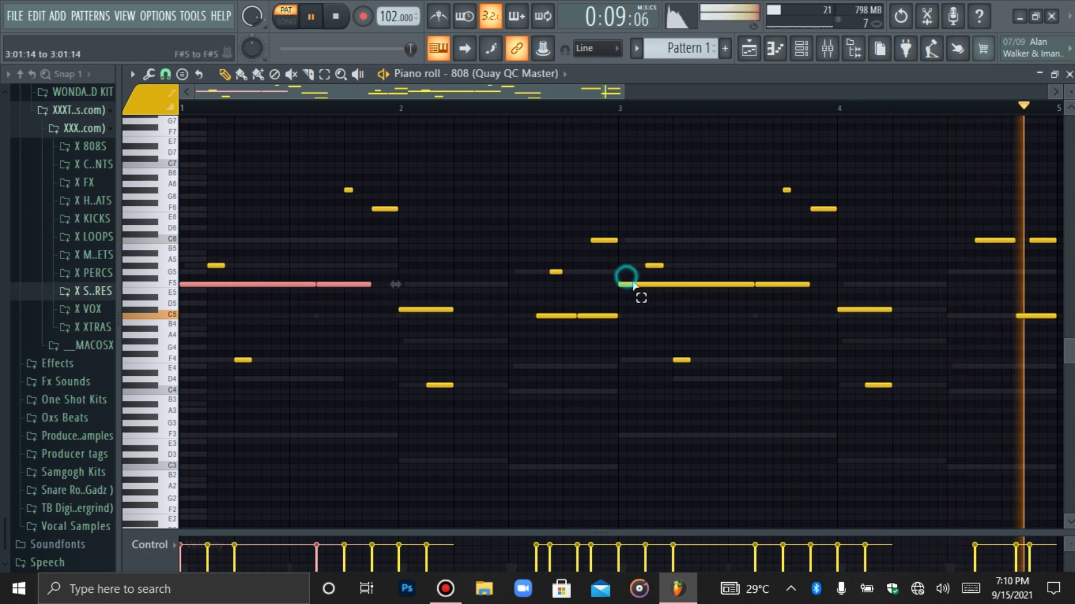
ctrl+click(741, 283)
ctrl+click(769, 285)
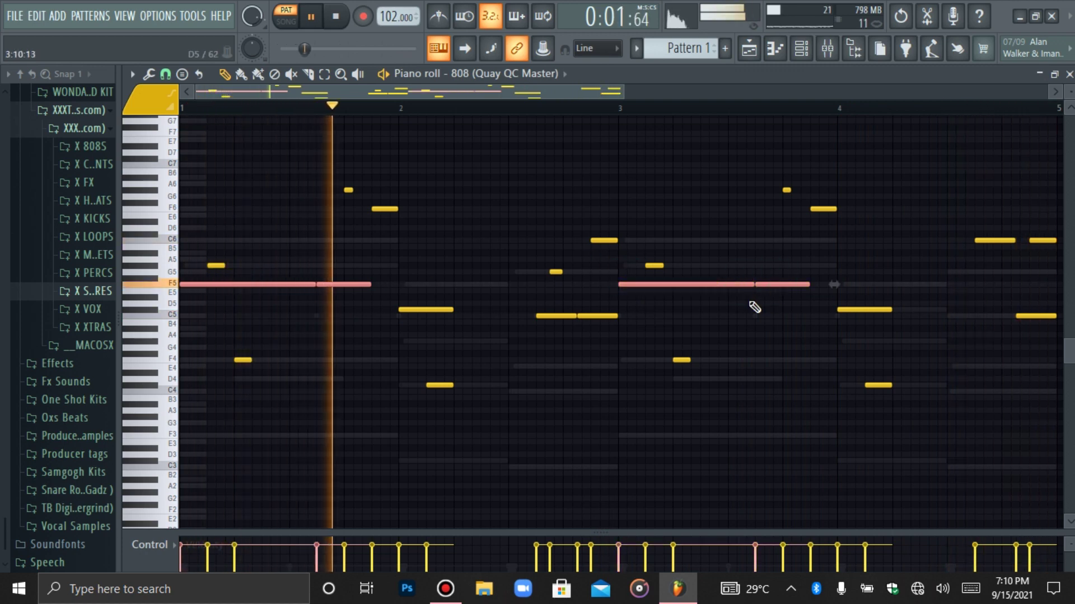
key(ctrl+Down)
click(744, 301)
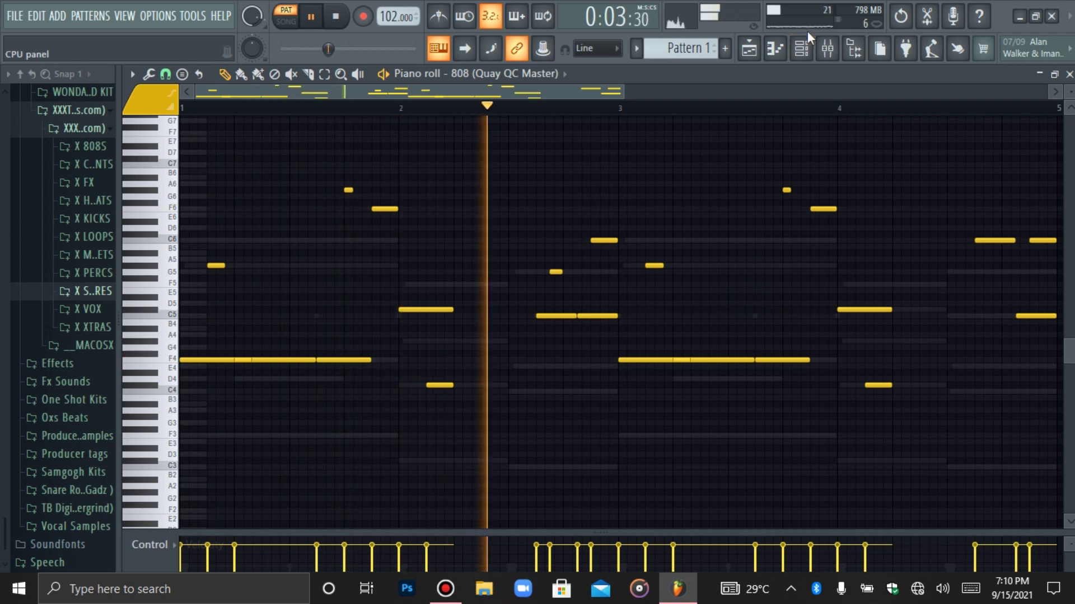
Collapse the expanded XXXT drum kit folder in the browser, select all channels in the rack, and stop playback
click(801, 48)
click(310, 237)
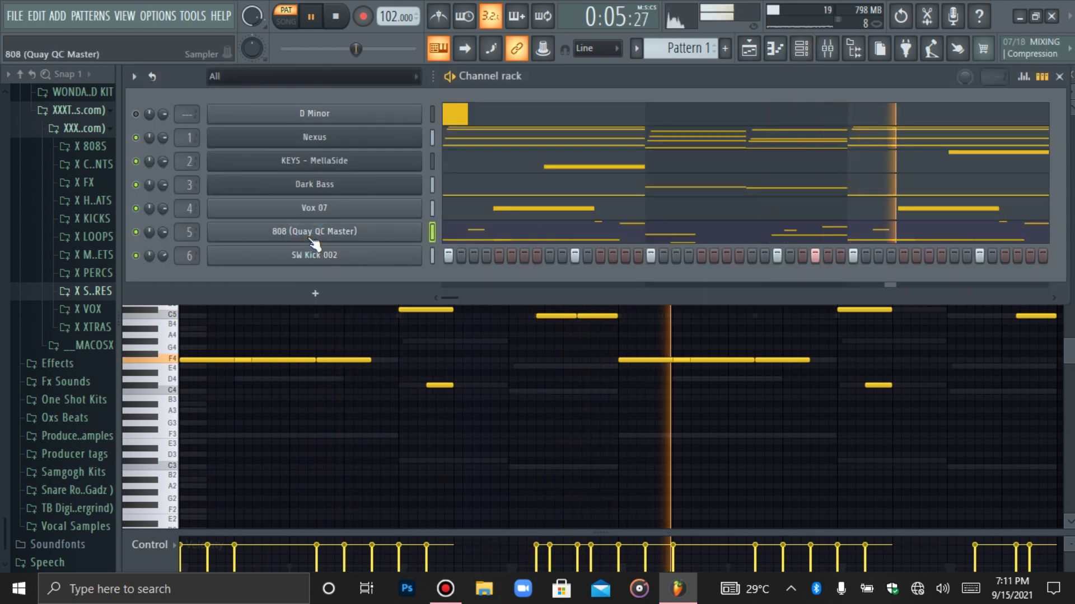
click(92, 111)
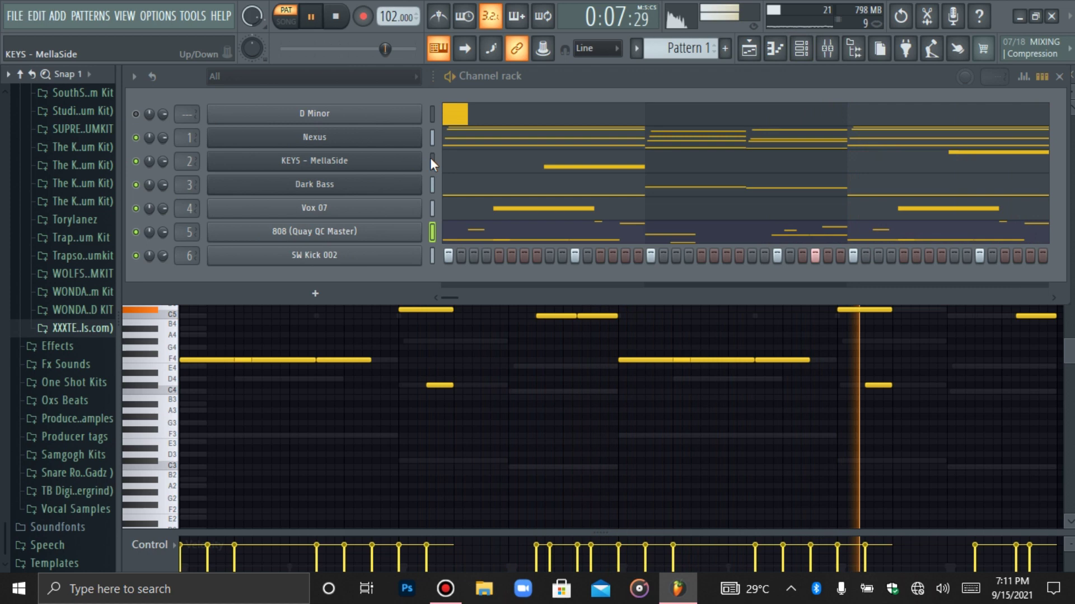
right_click(434, 114)
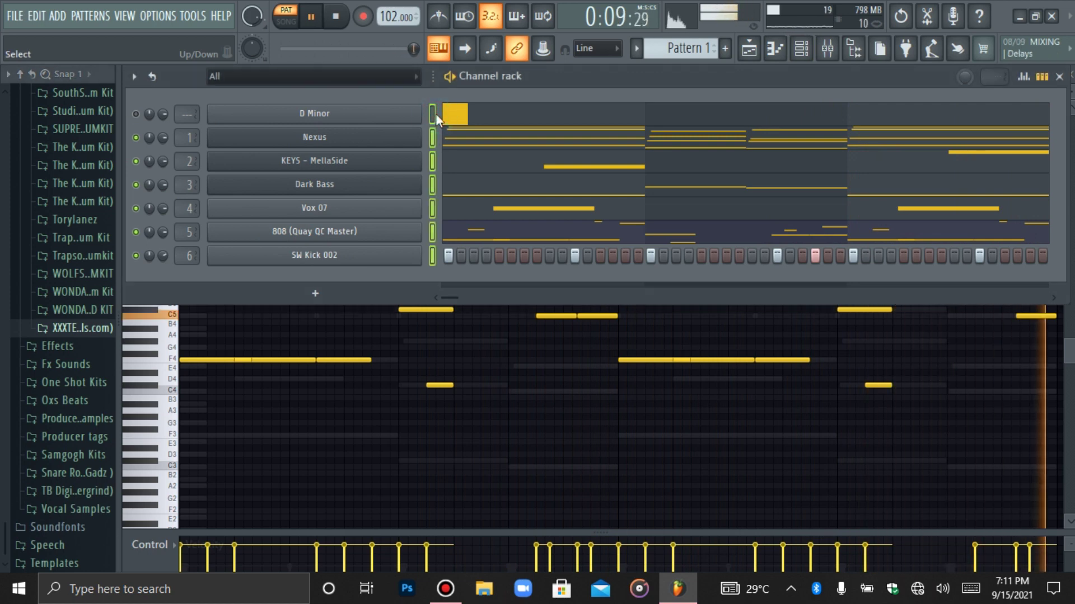
key(space)
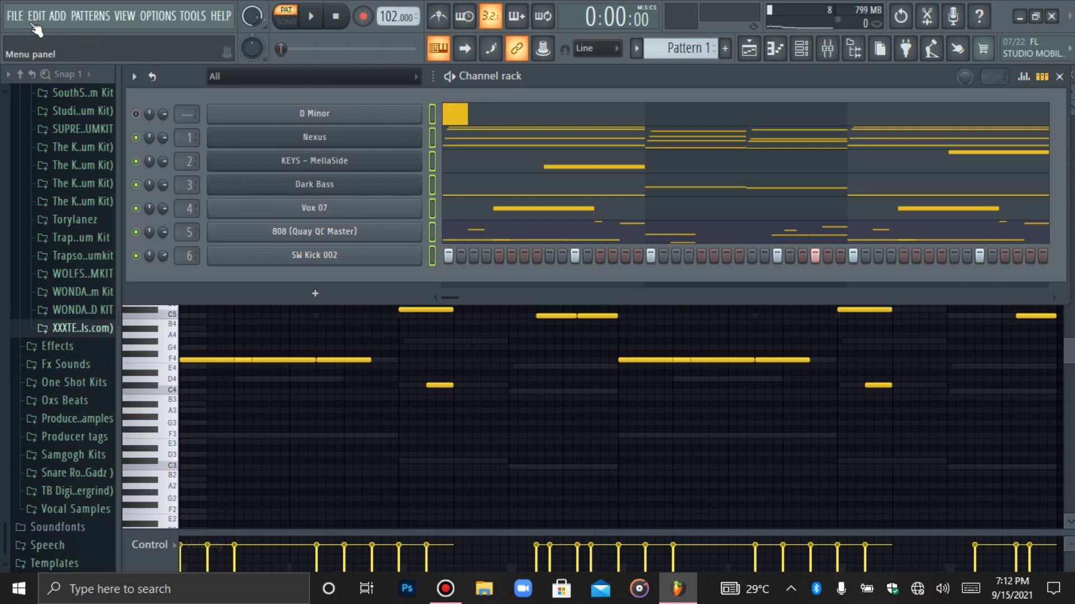
Play the pattern and begin saving the project as a new file, using the existing Dancehall Riddim Instrumental Broken Bonds name as a base
mouse_move(451, 1)
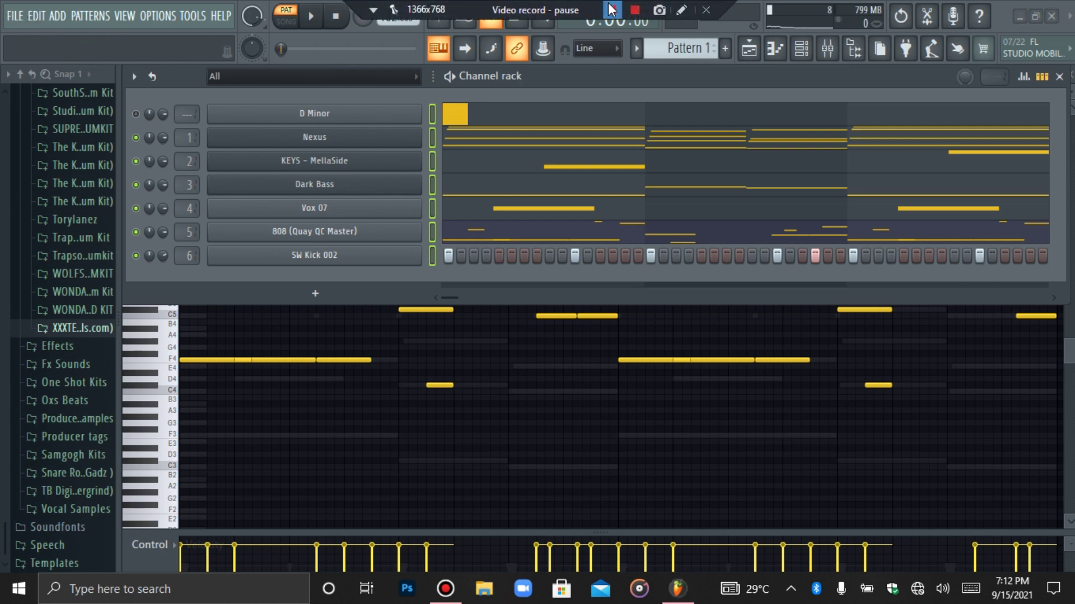
key(space)
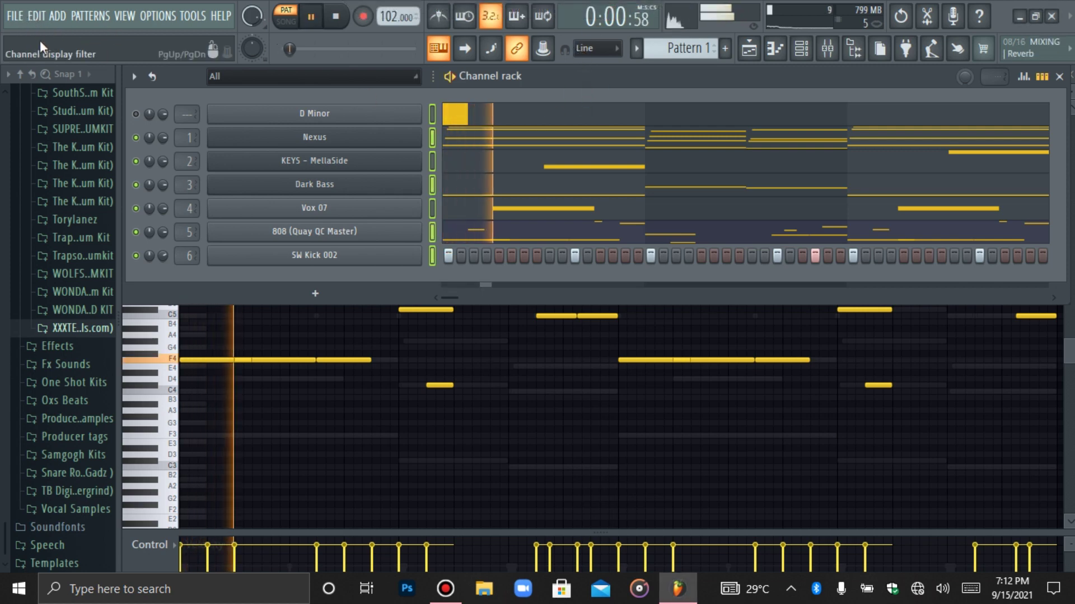
click(16, 17)
click(43, 103)
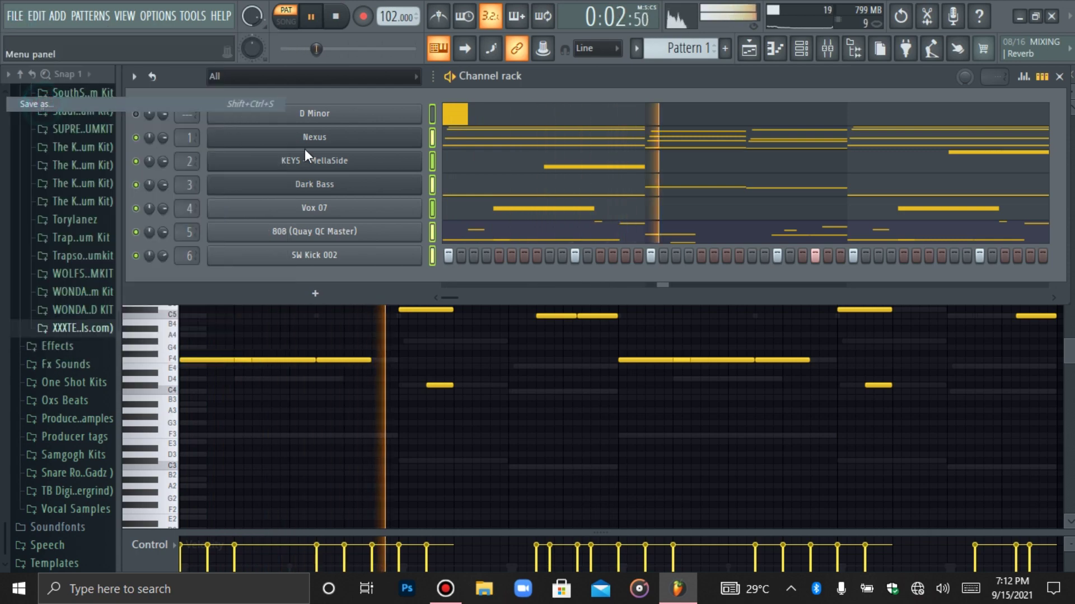
click(468, 266)
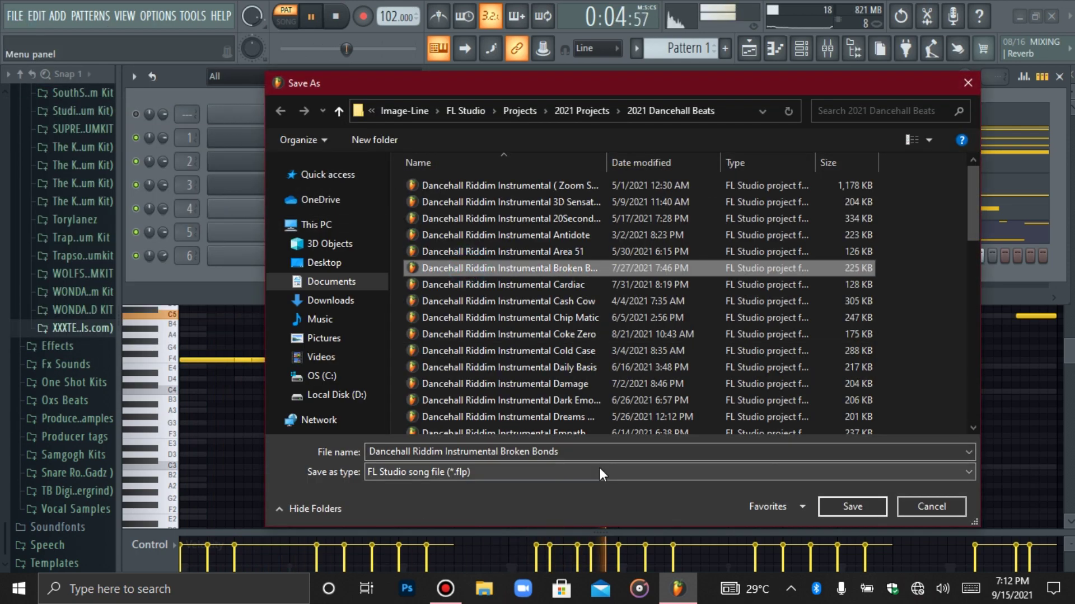
Save the project as "Dancehall Riddim Instrumental unfinished 2" in the 2021 Dancehall Beats folder and stop playback
double_click(598, 450)
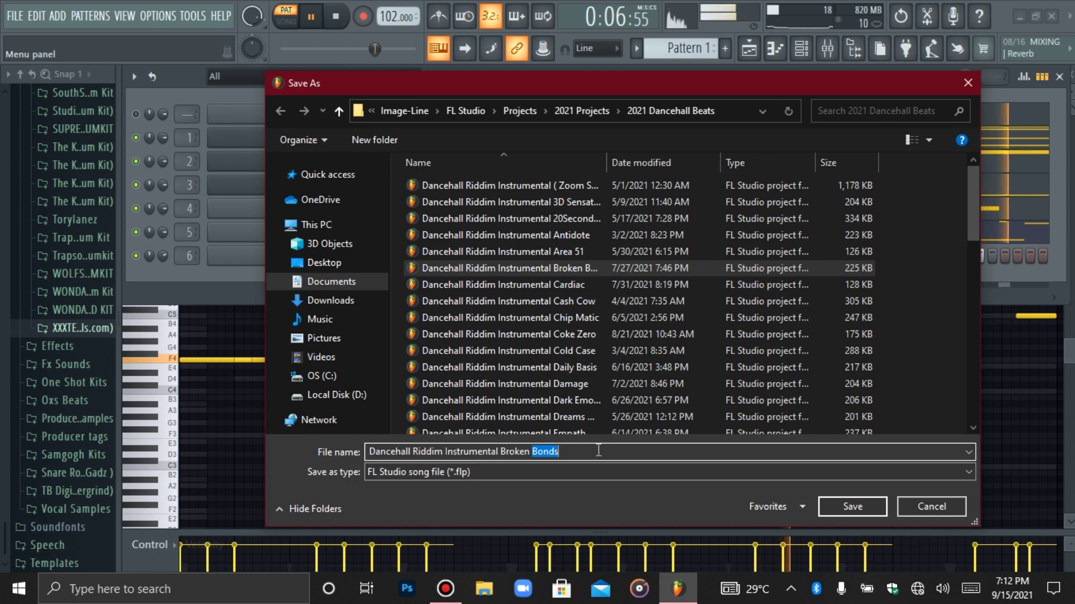
key(BackSpace)
key(BackSpace)
key(BackSpace)
key(BackSpace)
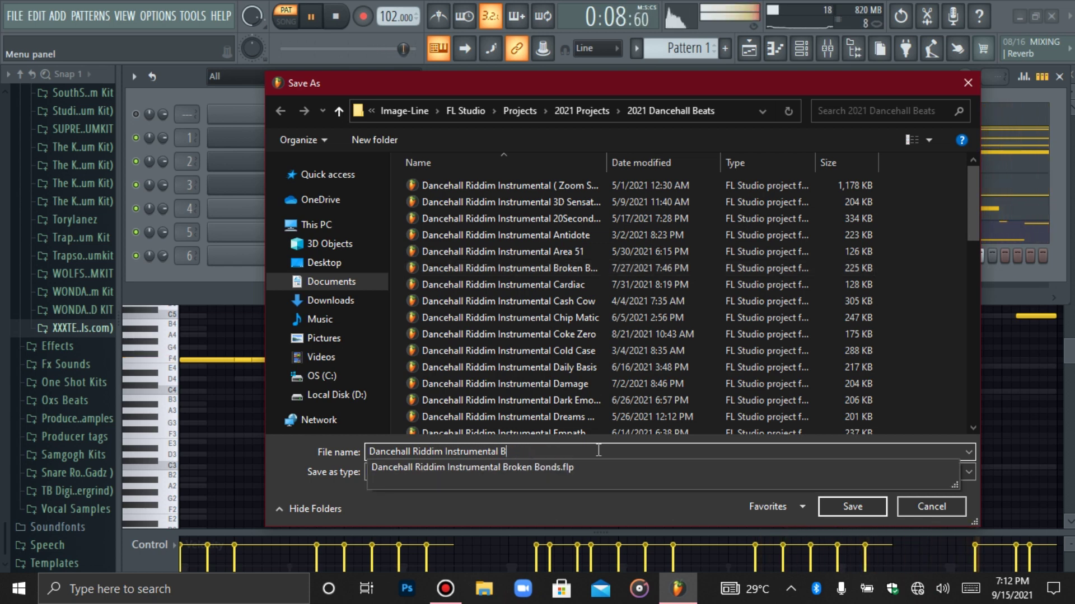
key(BackSpace)
text(unu)
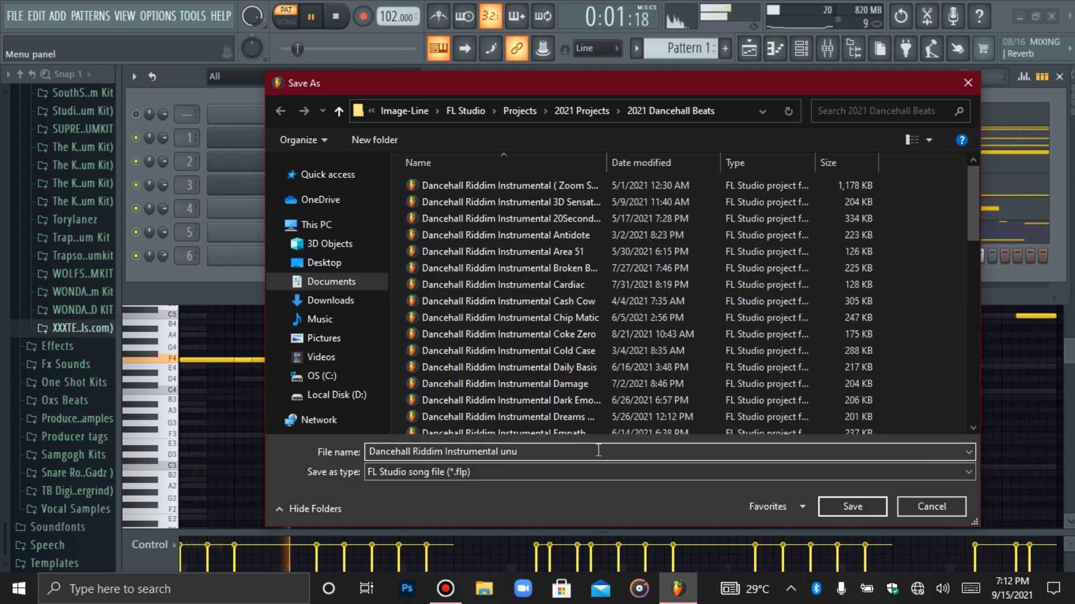
key(BackSpace)
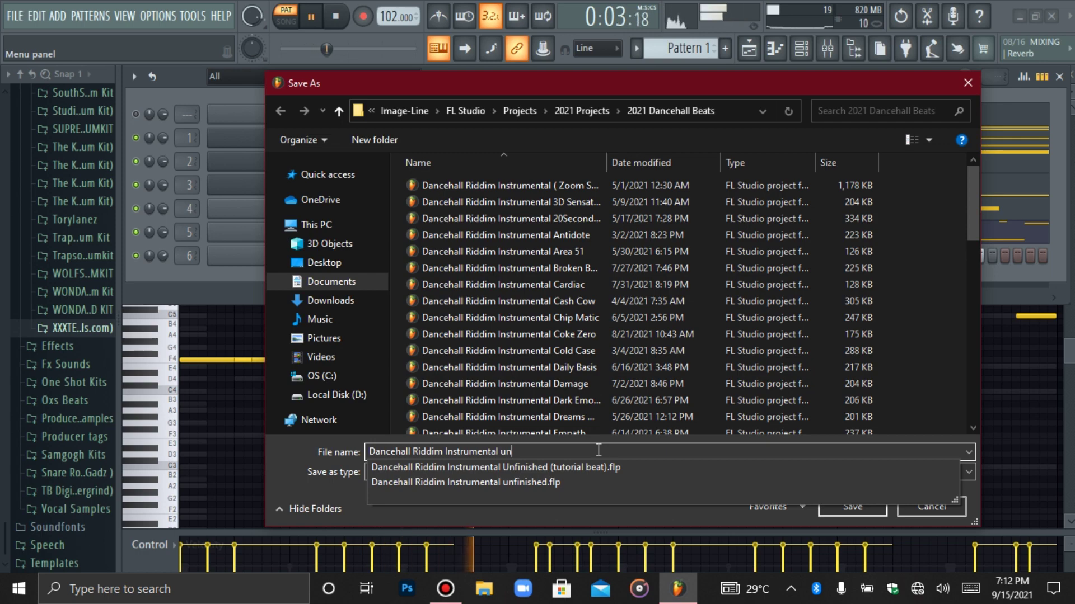
text(finis)
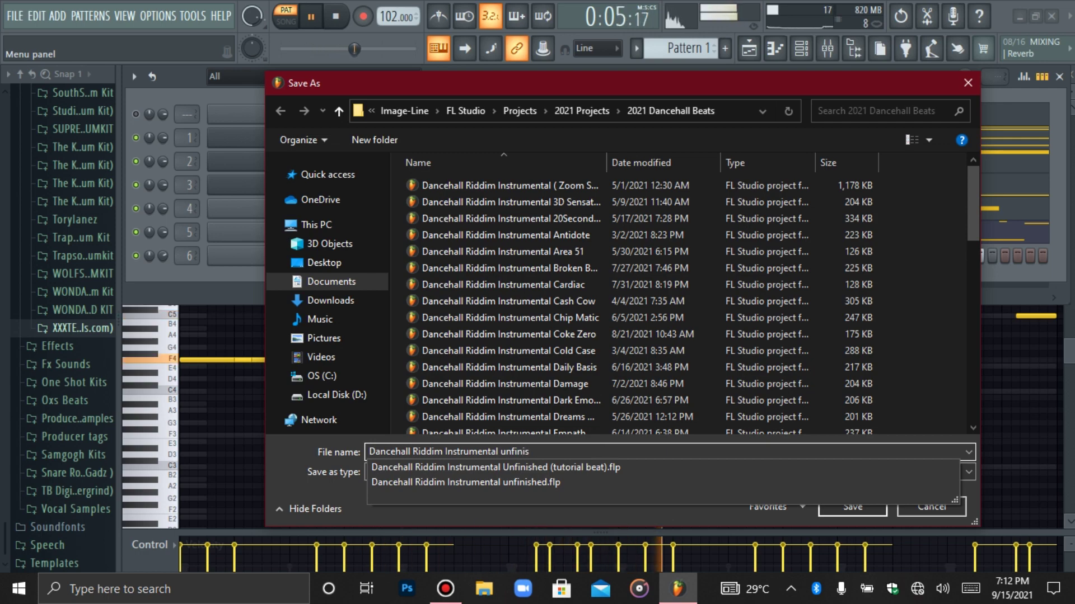
text(hed 2)
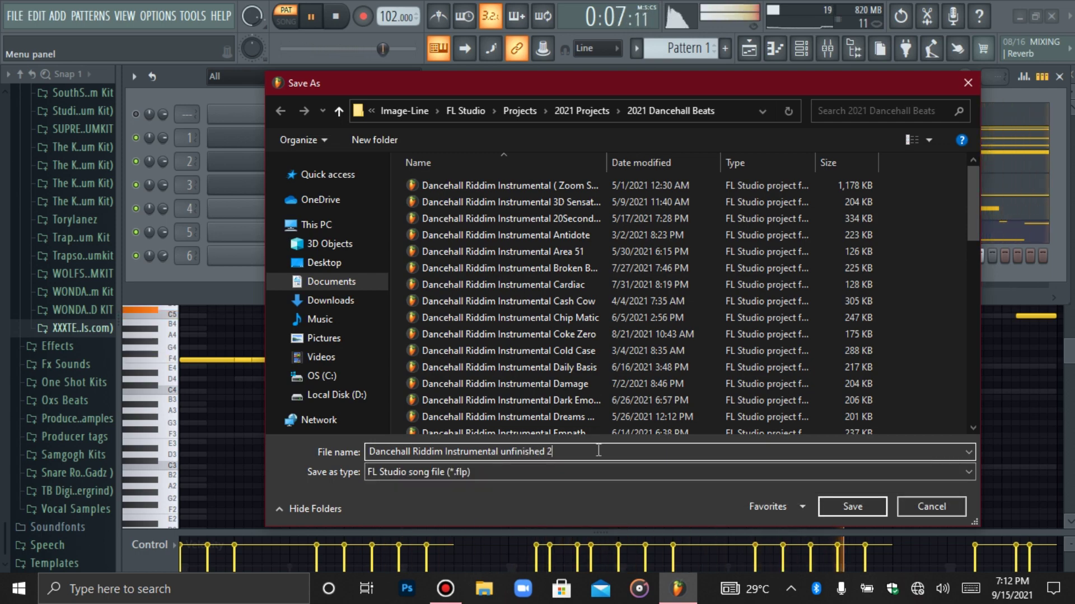
key(Return)
key(space)
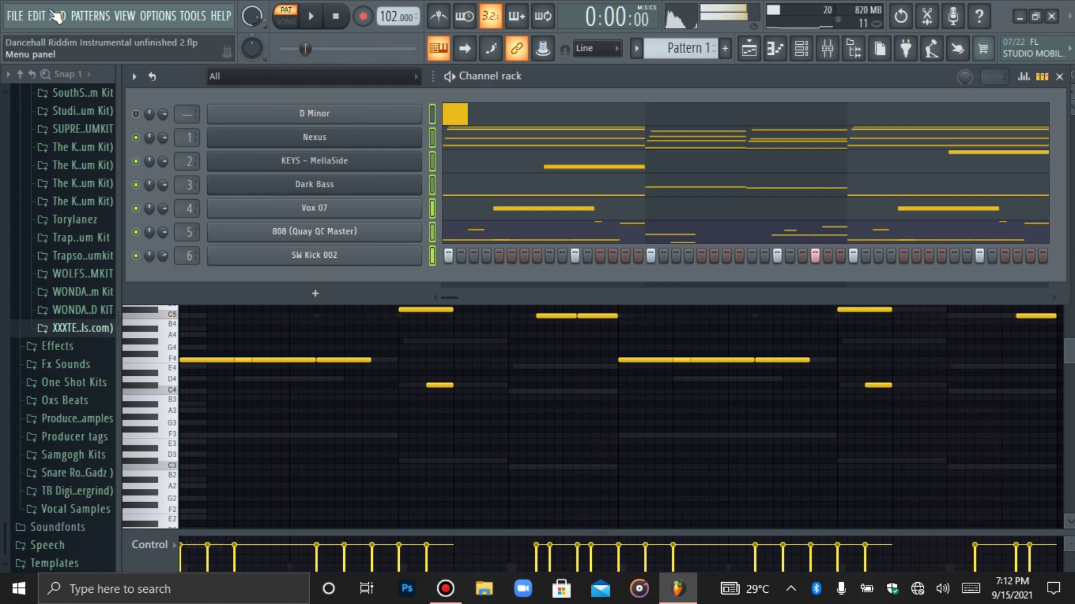
mouse_move(580, 8)
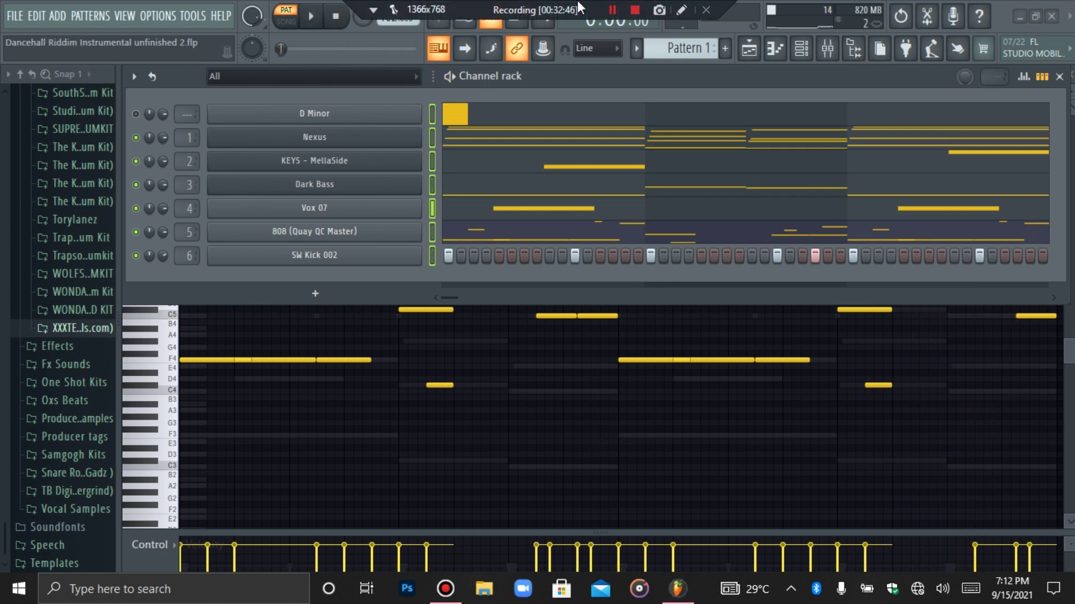